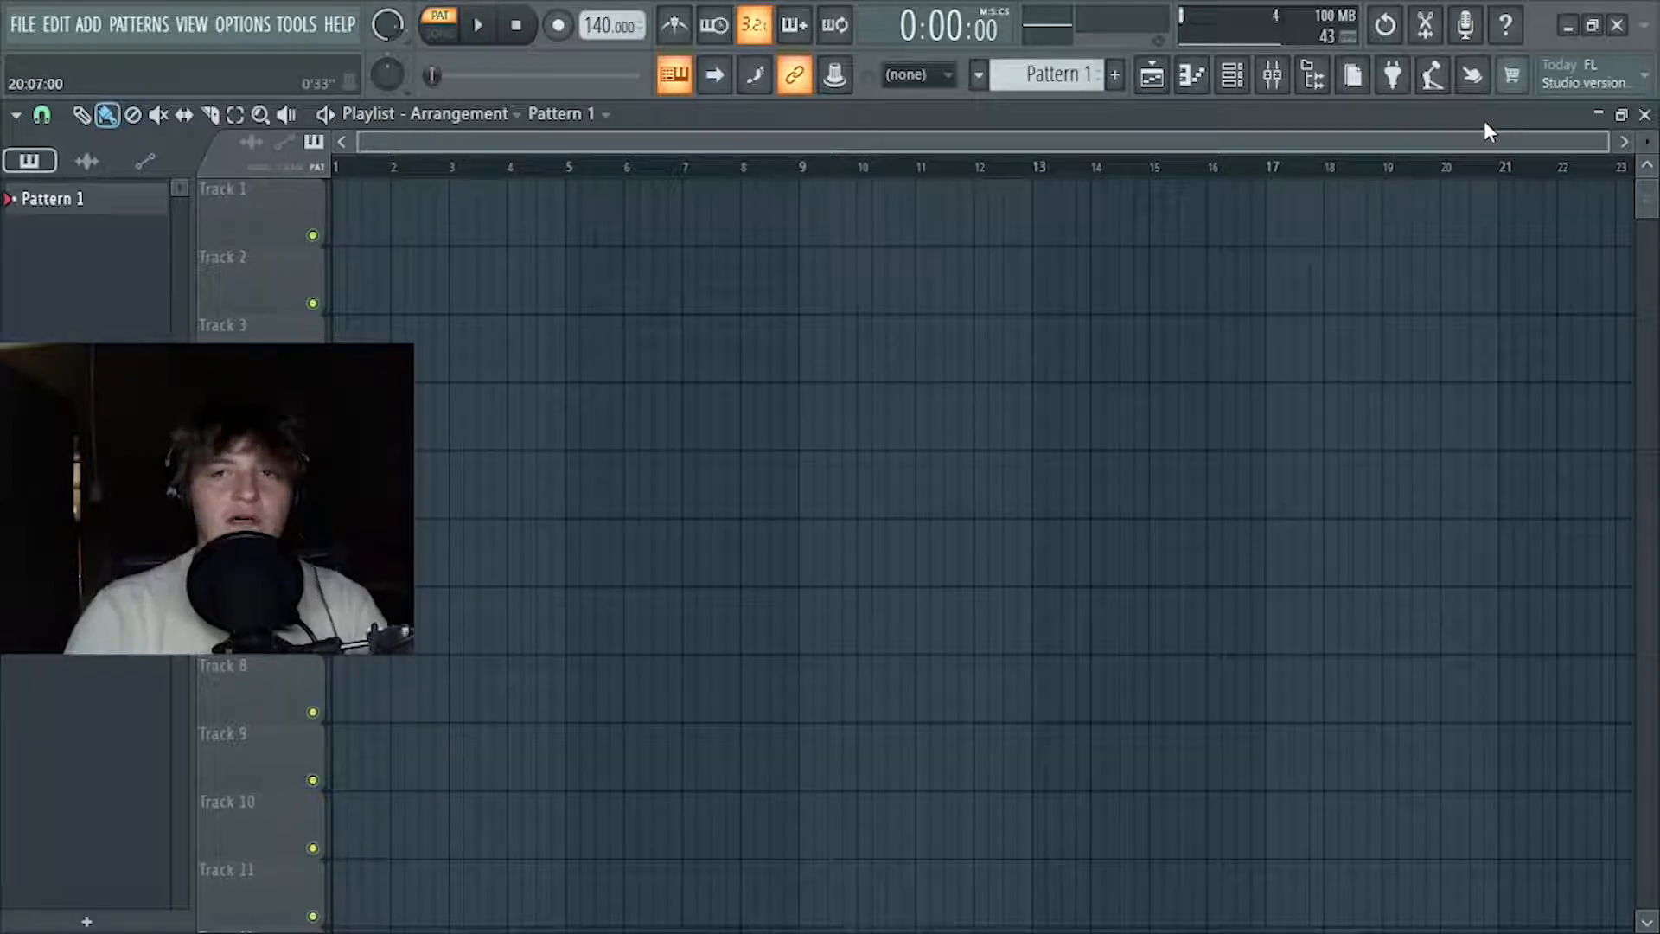
Open the sample browser and expand the Kick folder inside UK Bass(BASSLINE) presets, Dark bass
{"action": "left_click", "coordinate": [1314, 74]}
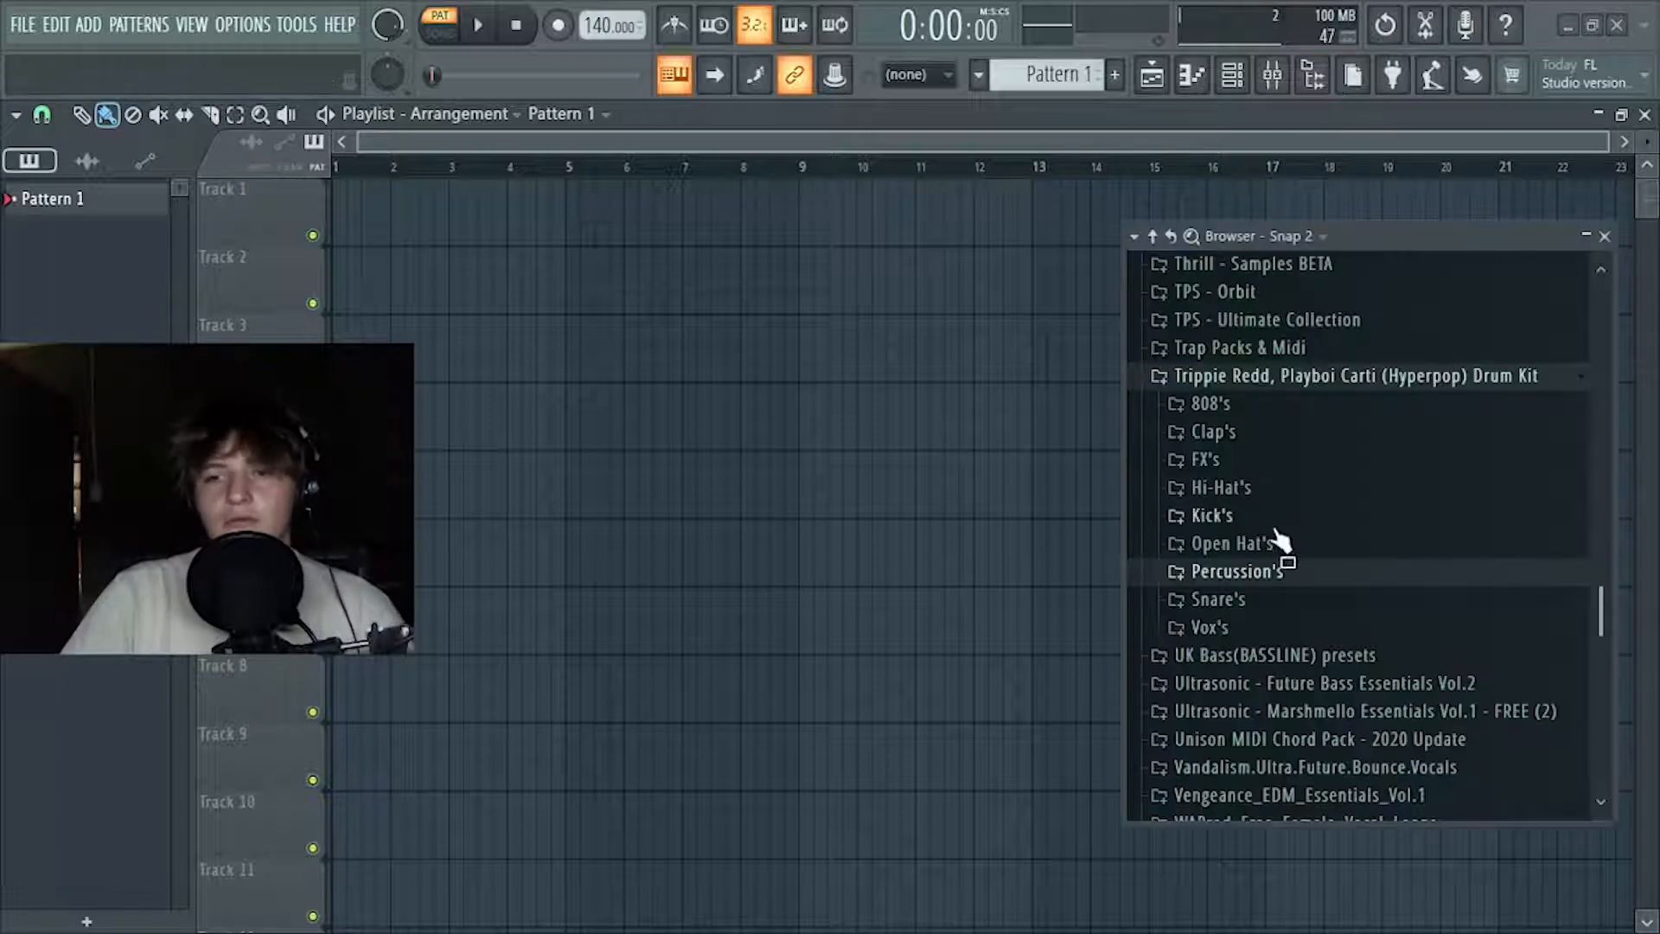
{"action": "left_click", "coordinate": [1268, 379]}
{"action": "scroll", "coordinate": [1313, 598], "scroll_direction": "down", "scroll_amount": 5}
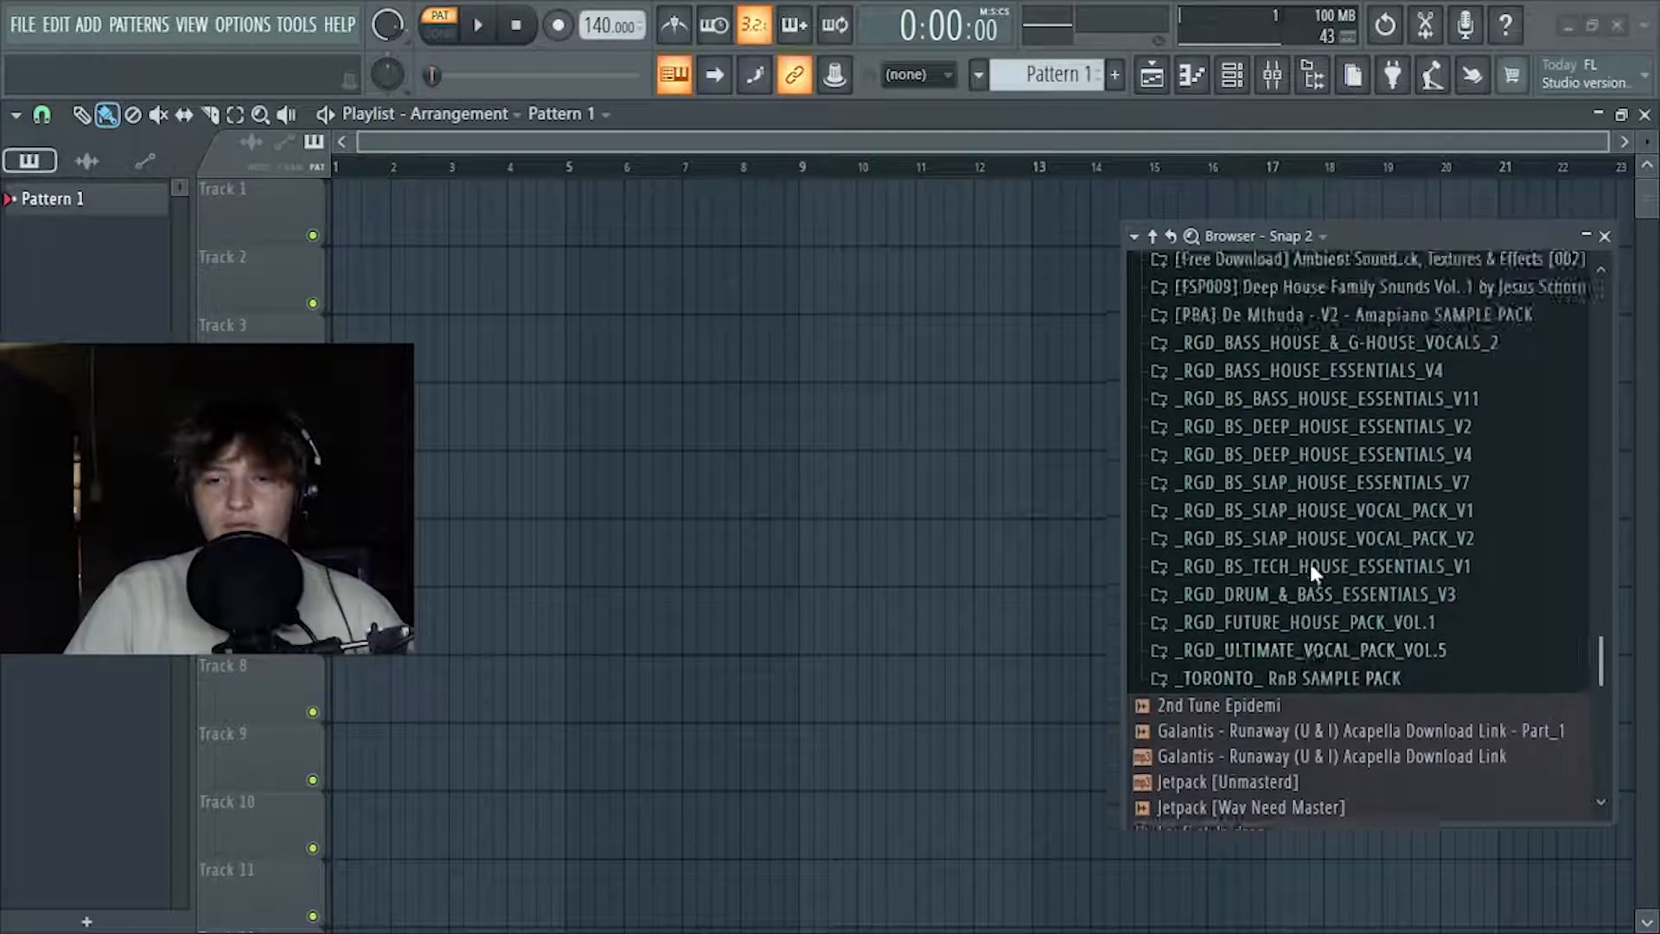
{"action": "scroll", "coordinate": [1310, 559], "scroll_direction": "up", "scroll_amount": 6}
{"action": "scroll", "coordinate": [1310, 563], "scroll_direction": "up", "scroll_amount": 2}
{"action": "left_click", "coordinate": [1310, 563]}
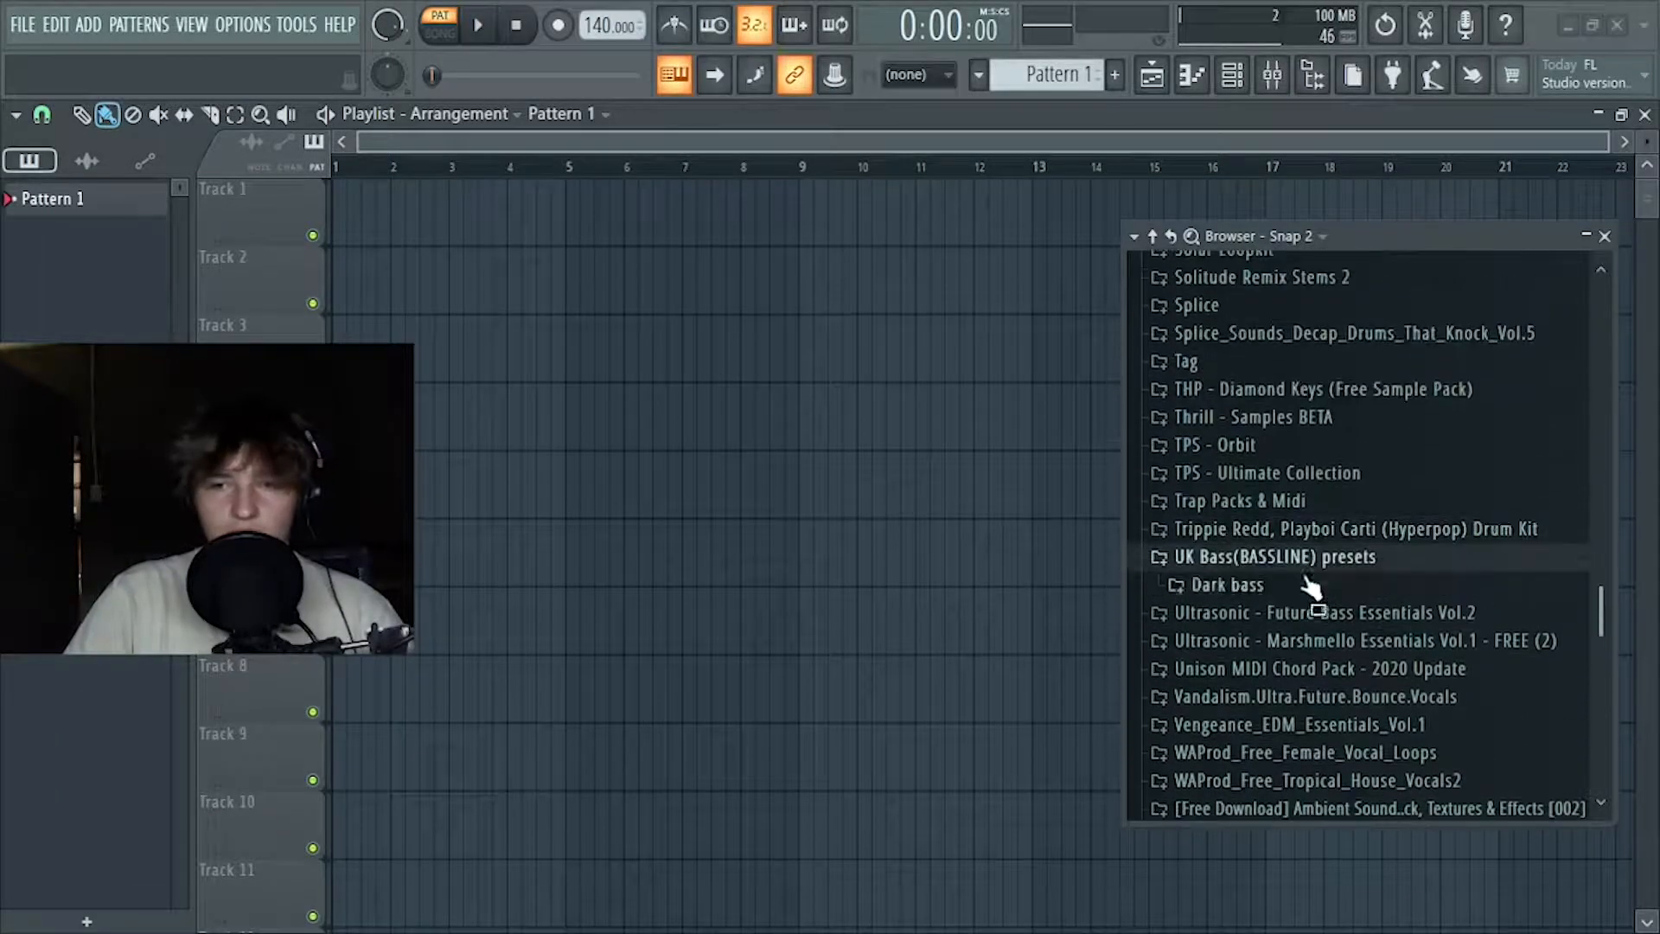
{"action": "scroll", "coordinate": [1288, 545], "scroll_direction": "down", "scroll_amount": 2}
{"action": "left_click", "coordinate": [1267, 484]}
{"action": "left_click", "coordinate": [1274, 595]}
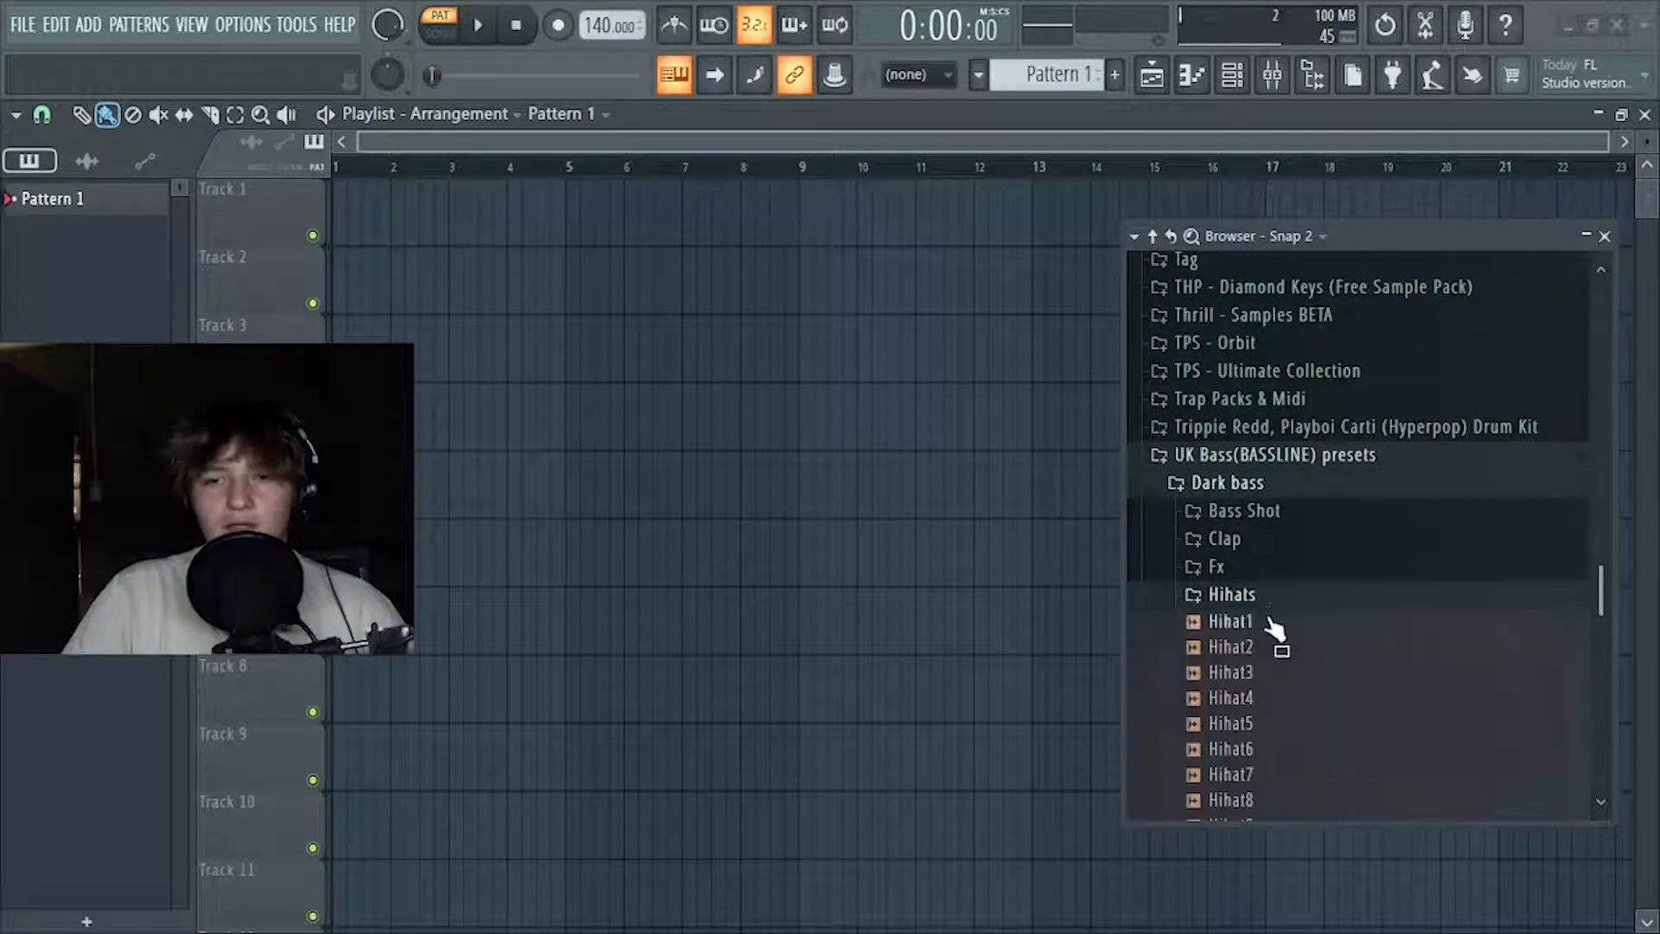
{"action": "left_click", "coordinate": [1271, 600]}
{"action": "left_click", "coordinate": [1269, 624]}
Add the Kick1 sample to the playlist and paint it on every beat of bars 1 to 4 on track 4
{"action": "scroll", "coordinate": [1268, 628], "scroll_direction": "down", "scroll_amount": 1}
{"action": "left_click_drag", "start_coordinate": [1272, 649], "coordinate": [726, 524]}
{"action": "mouse_move", "coordinate": [372, 418]}
{"action": "left_mouse_down"}
{"action": "mouse_move", "coordinate": [359, 415]}
{"action": "mouse_move", "coordinate": [518, 427]}
{"action": "left_mouse_up"}
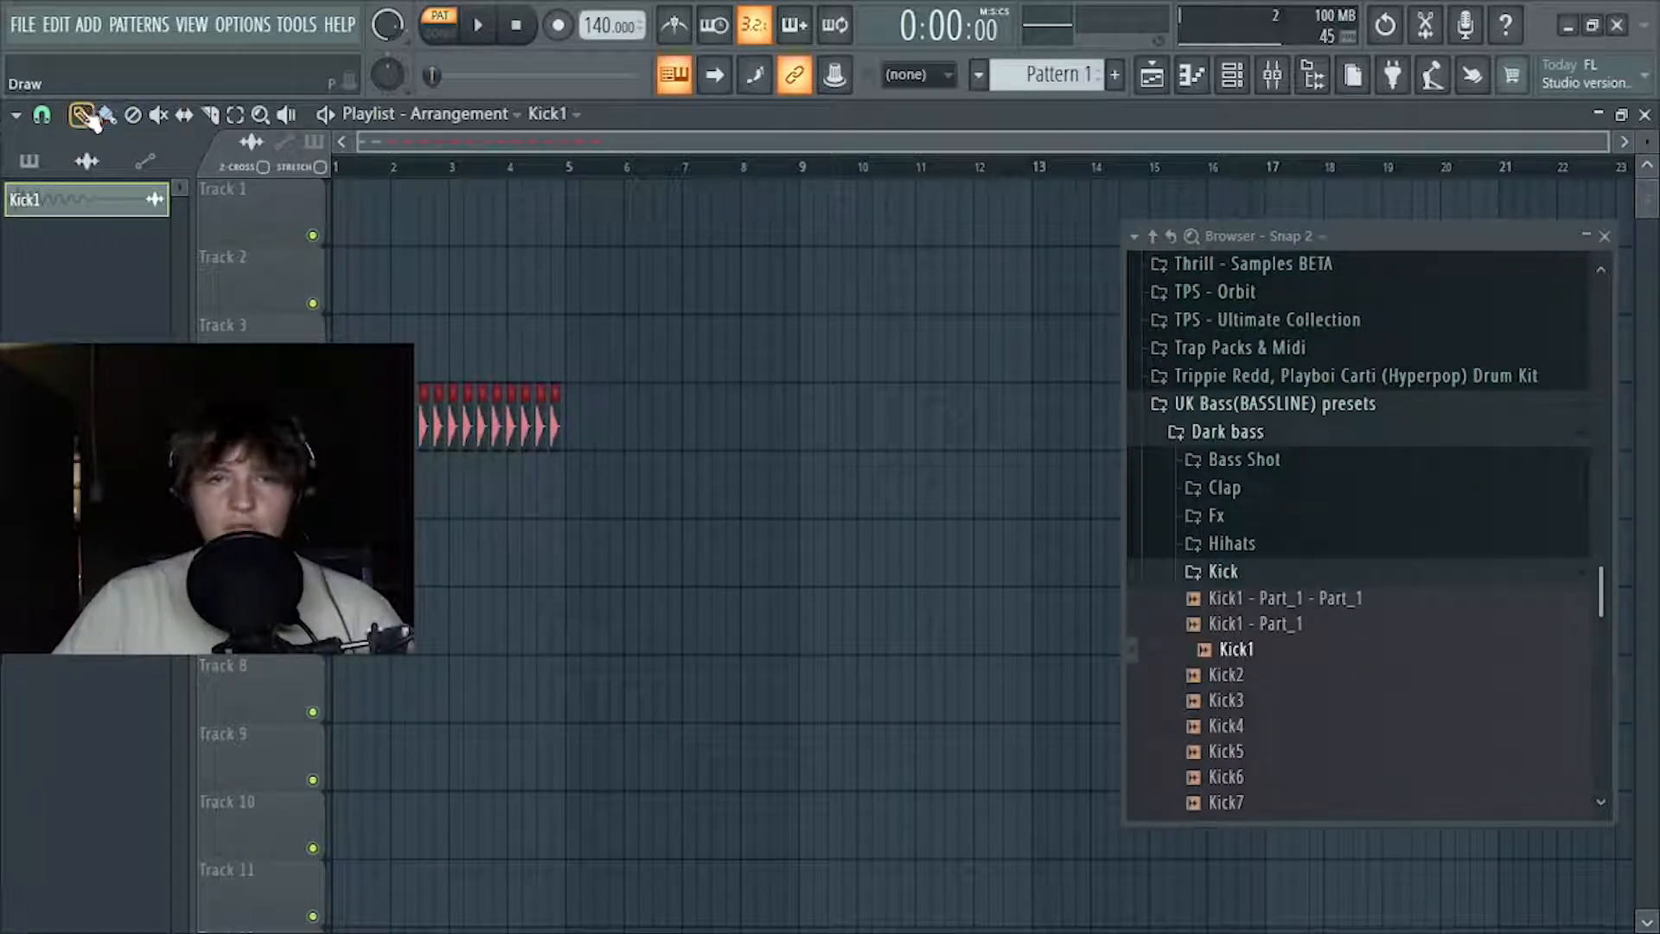
{"action": "scroll", "coordinate": [538, 145], "scroll_direction": "up", "scroll_amount": 3}
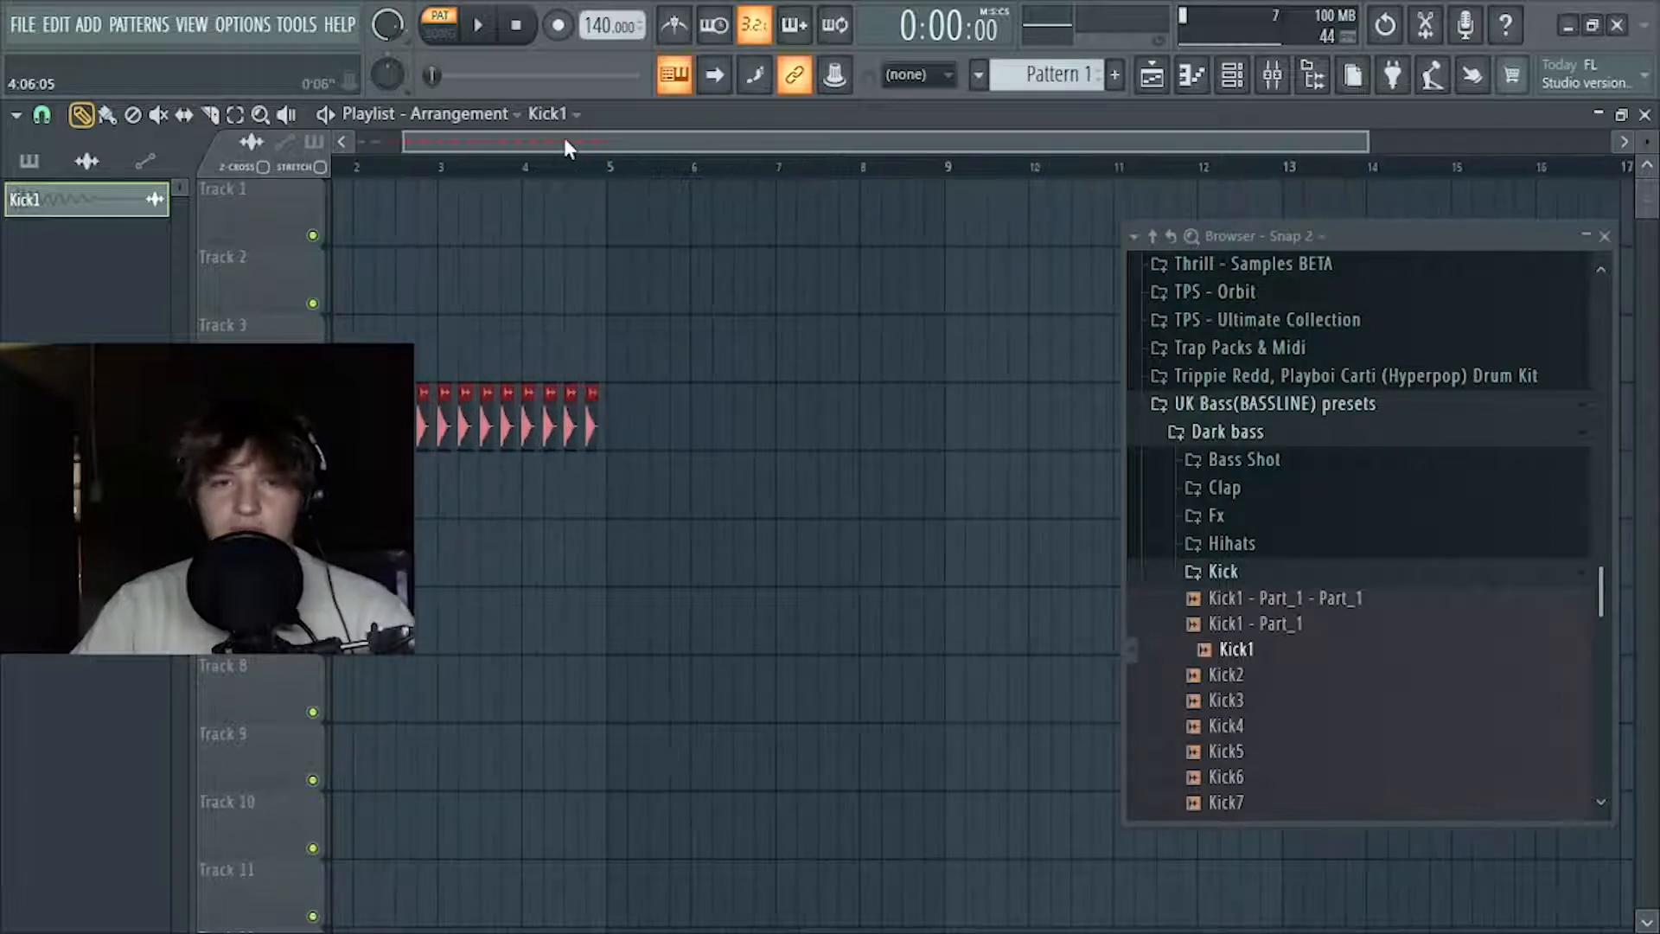
Collapse the Kick folder, expand the Clap folder and set the project tempo to 124 BPM
{"action": "left_click", "coordinate": [1223, 572]}
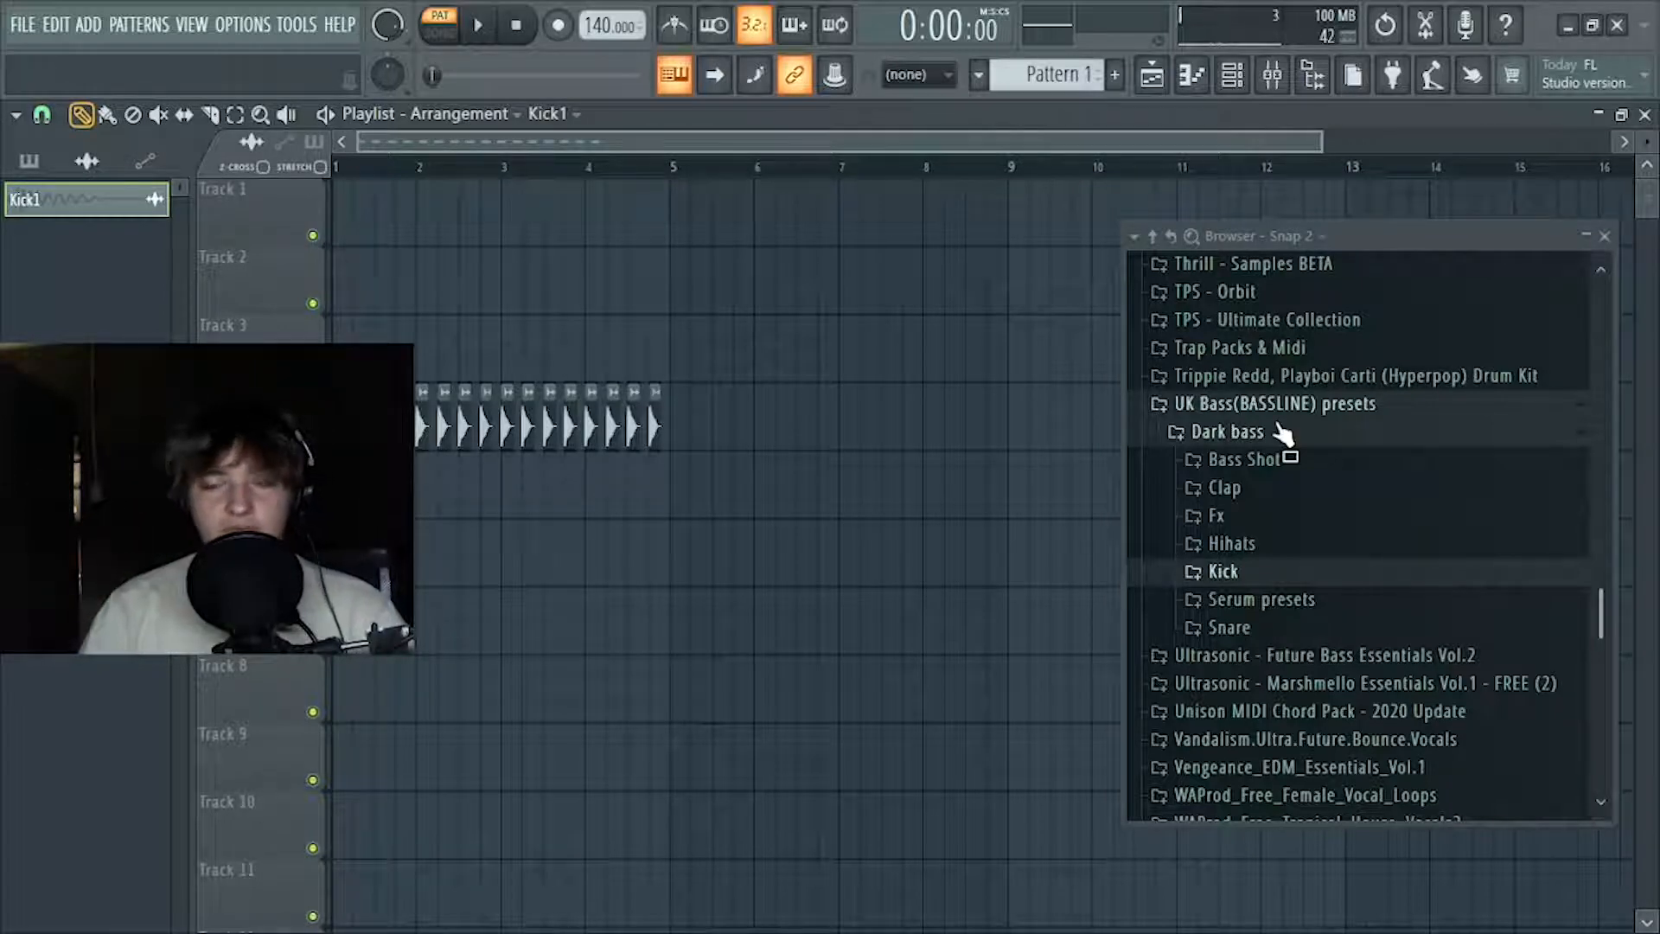
{"action": "left_click", "coordinate": [1275, 500]}
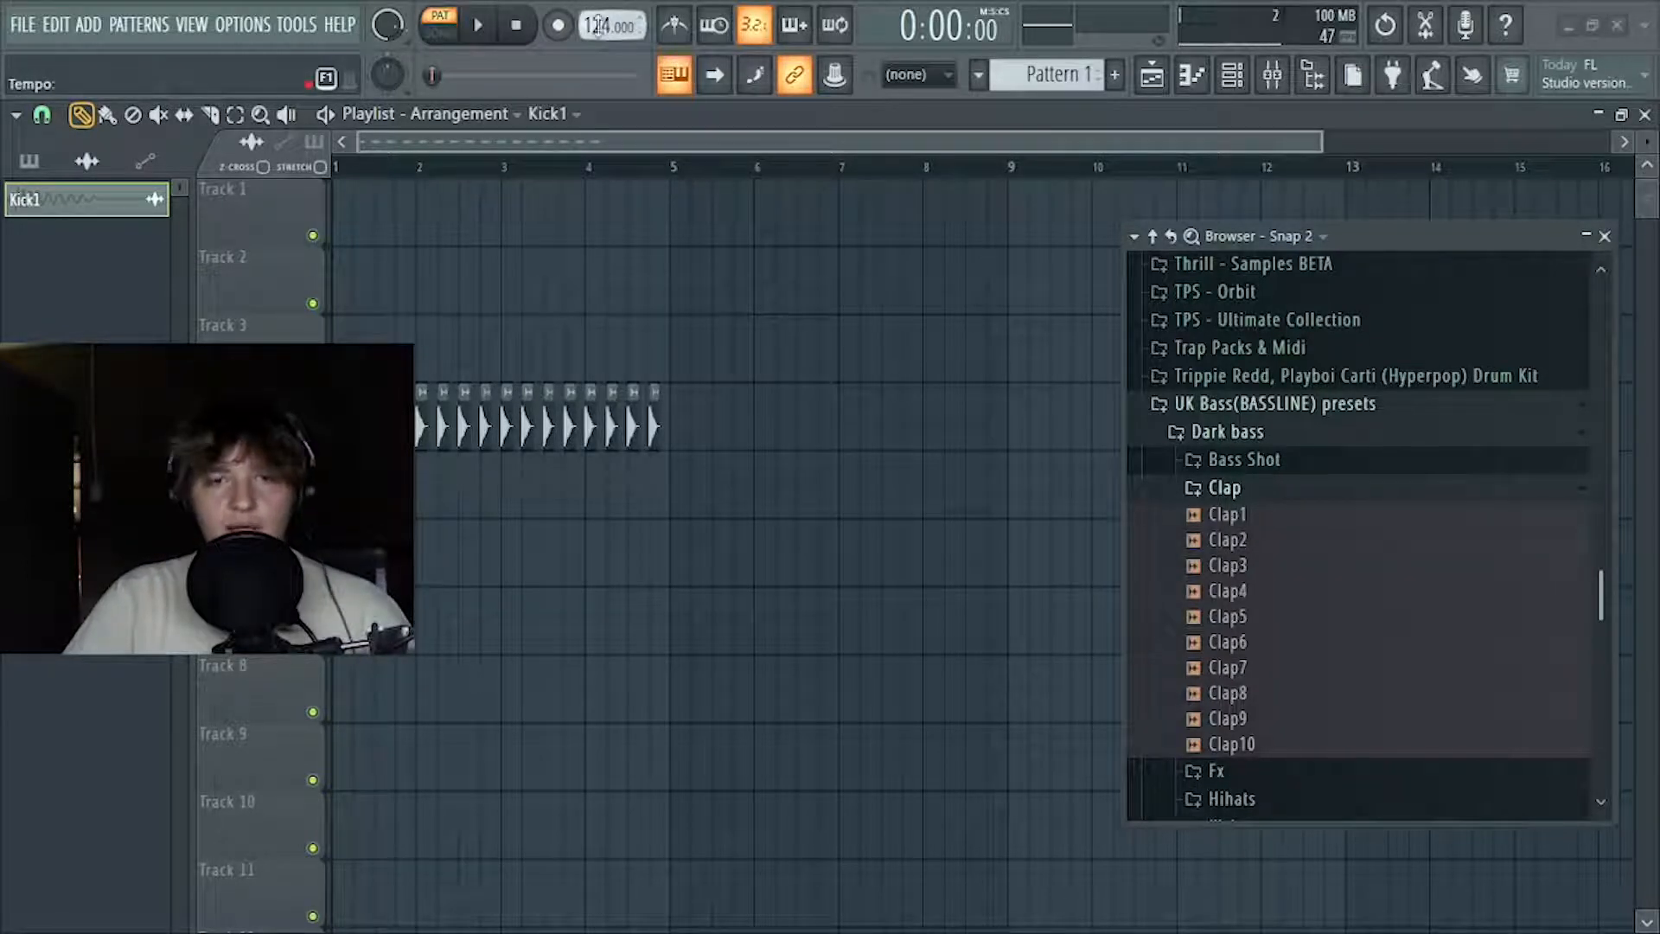
Switch playback to song mode and try a time selection over bars 1 to 4 of the playlist
{"action": "left_click_drag", "start_coordinate": [683, 172], "coordinate": [374, 173]}
{"action": "scroll", "coordinate": [380, 169], "scroll_direction": "up", "scroll_amount": 2}
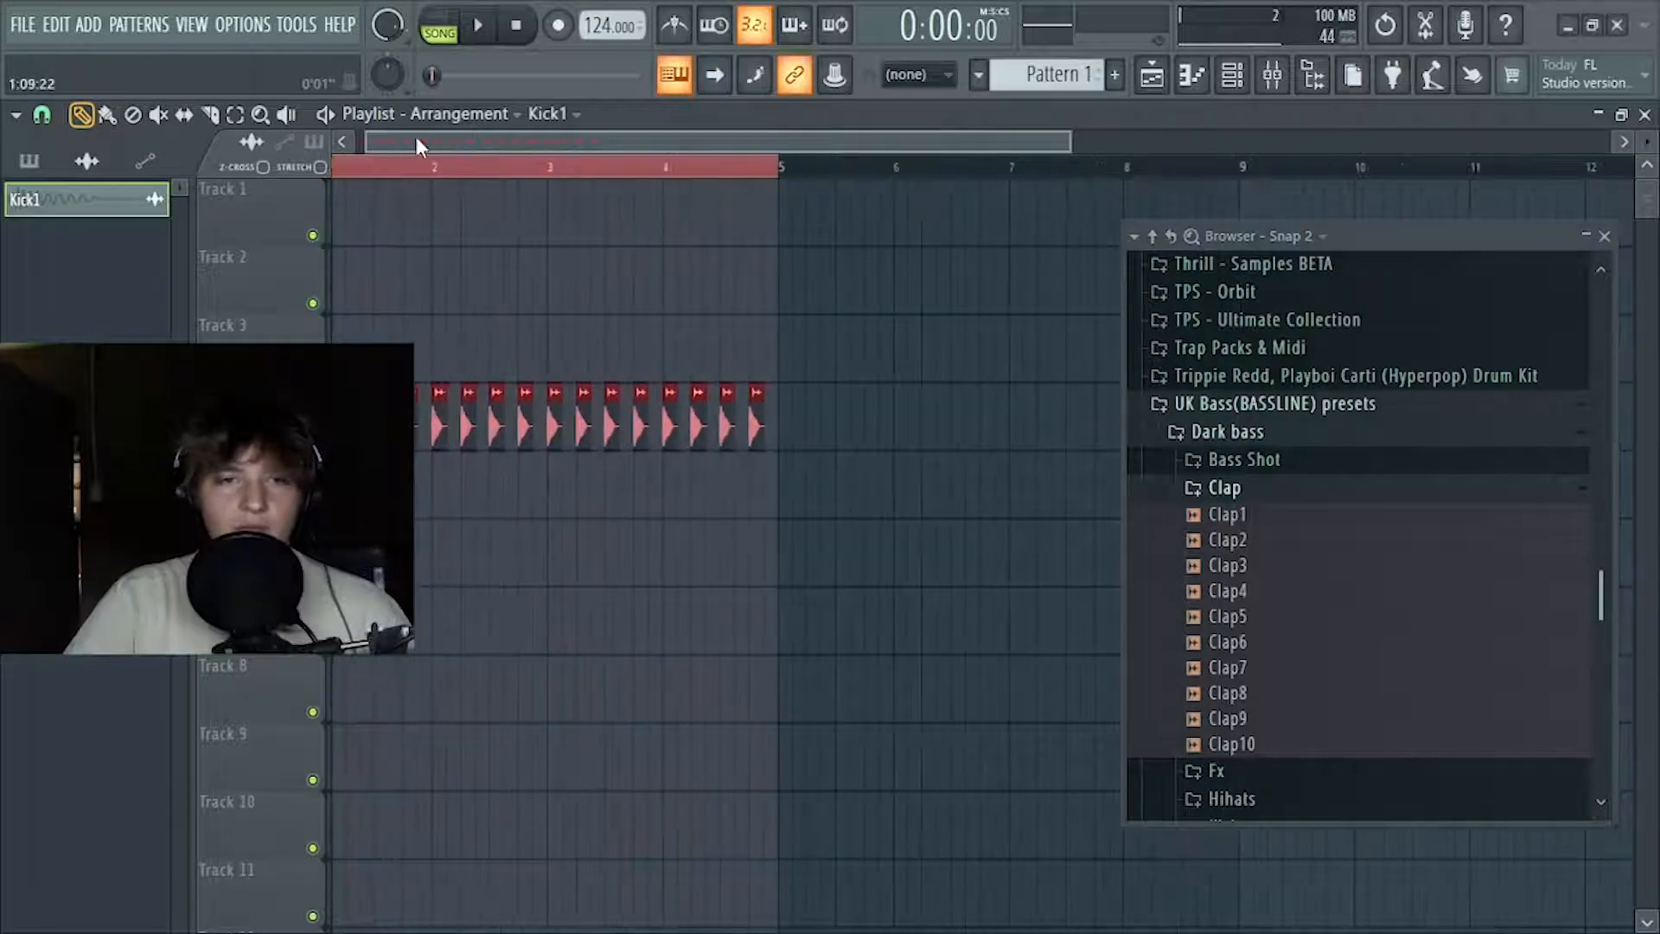
{"action": "left_click", "coordinate": [475, 169]}
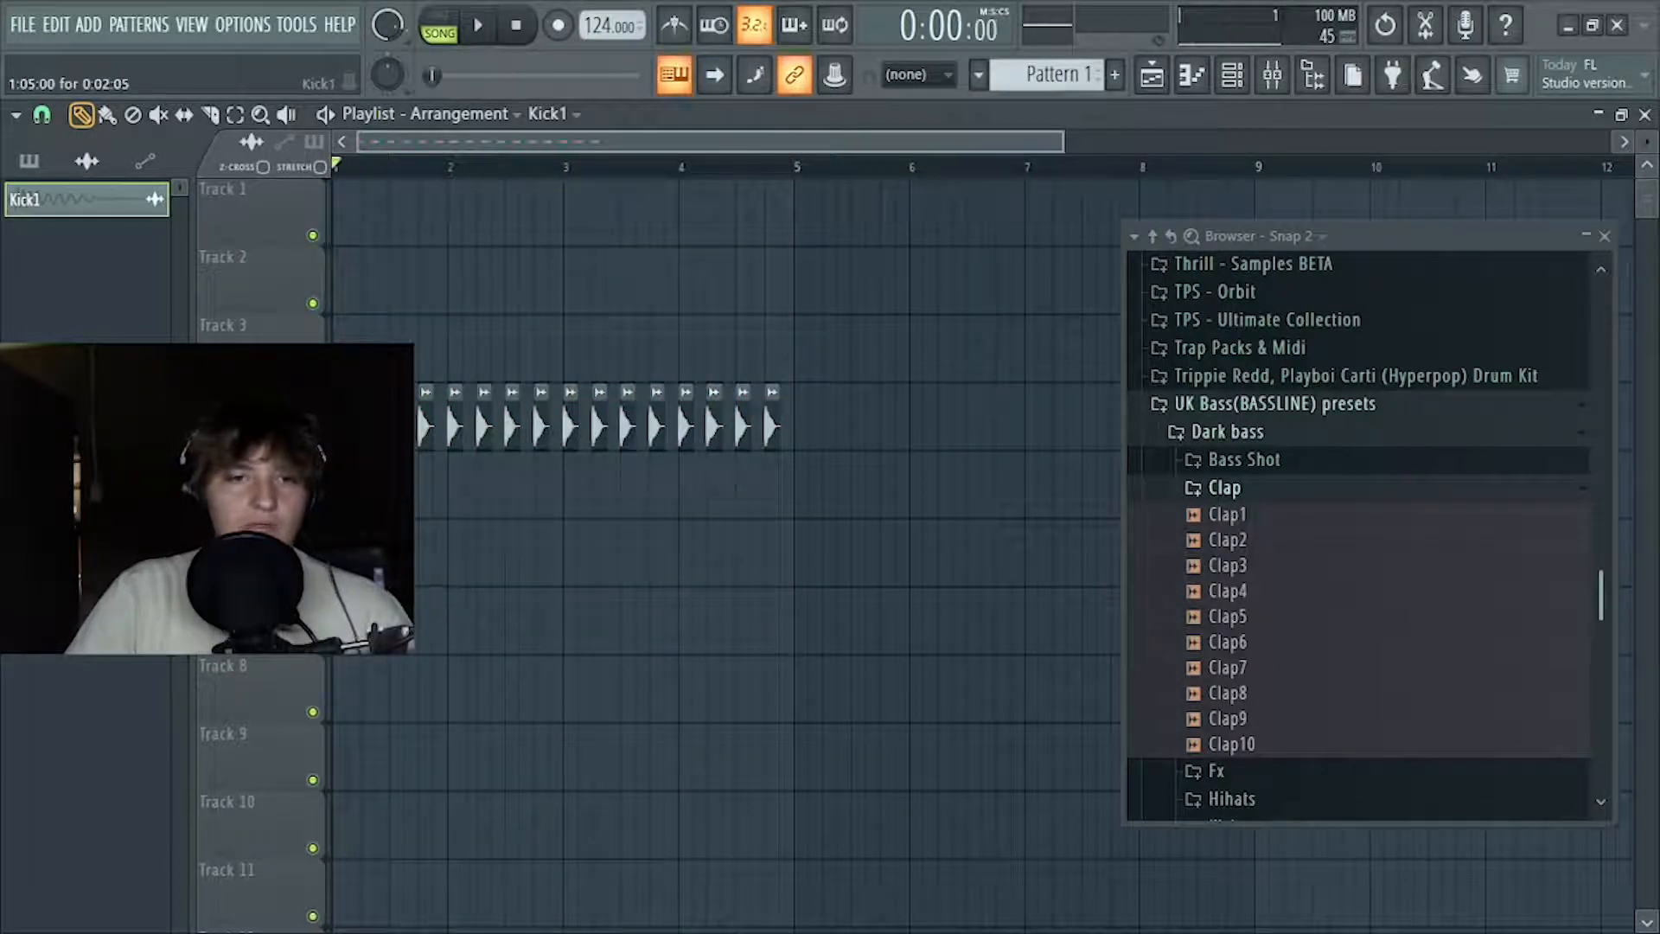
Route the Kick1 sample to mixer insert 2, close the sample browser and audition the kick
{"action": "double_click", "coordinate": [764, 419]}
{"action": "left_click", "coordinate": [758, 389]}
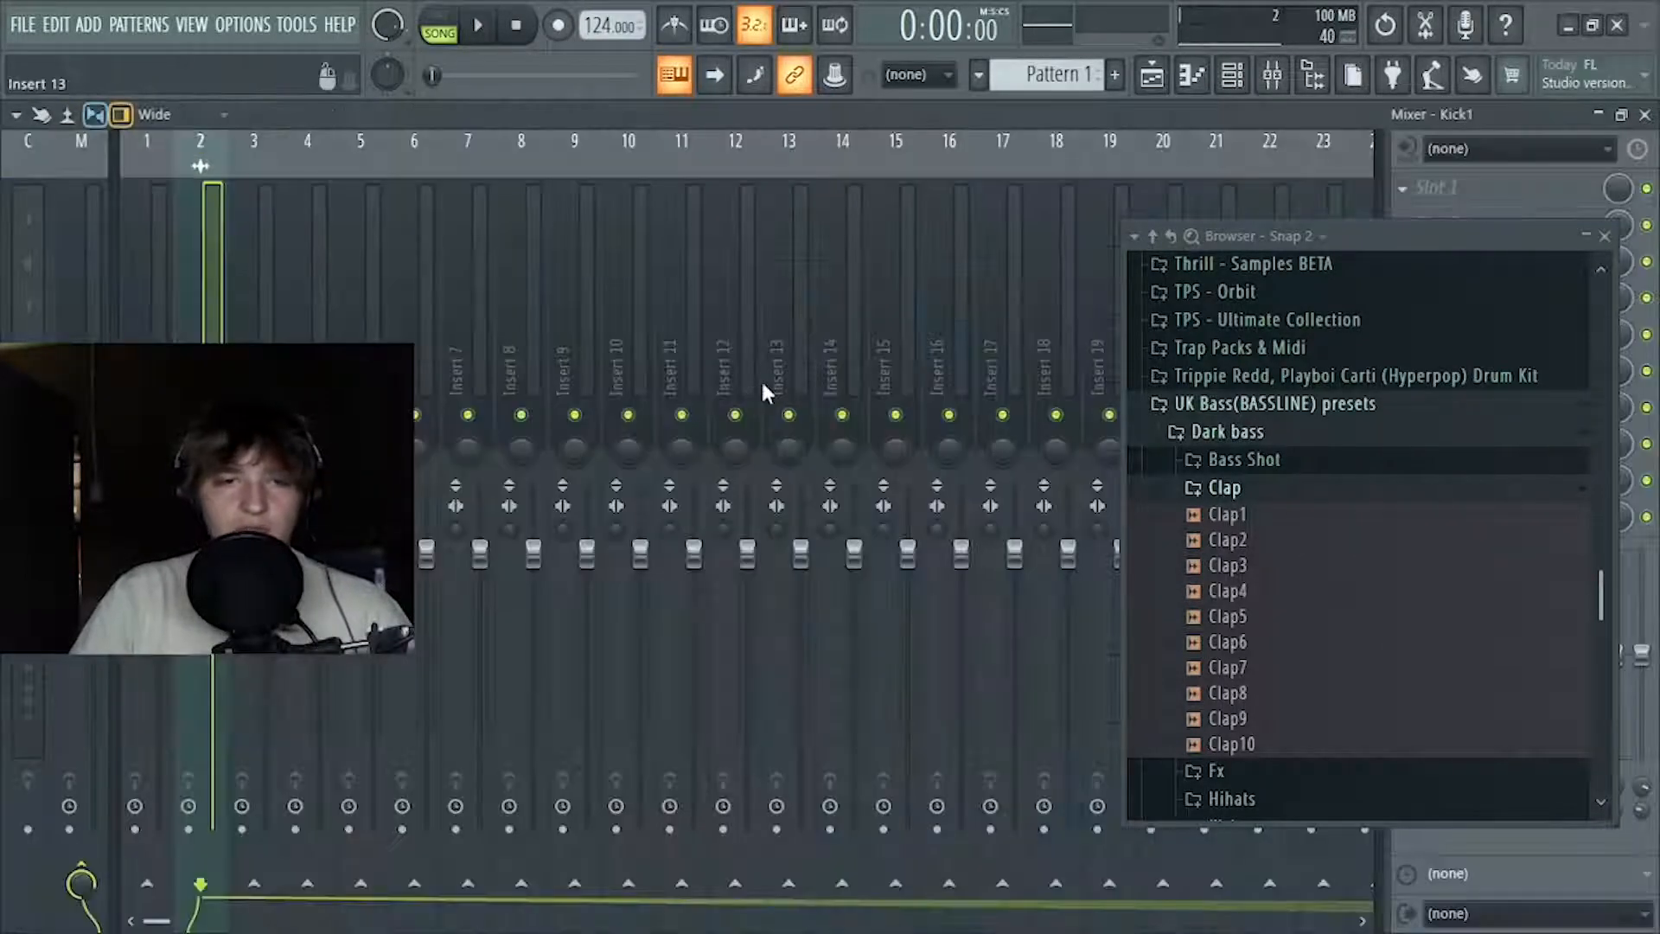
{"action": "left_click", "coordinate": [1611, 237]}
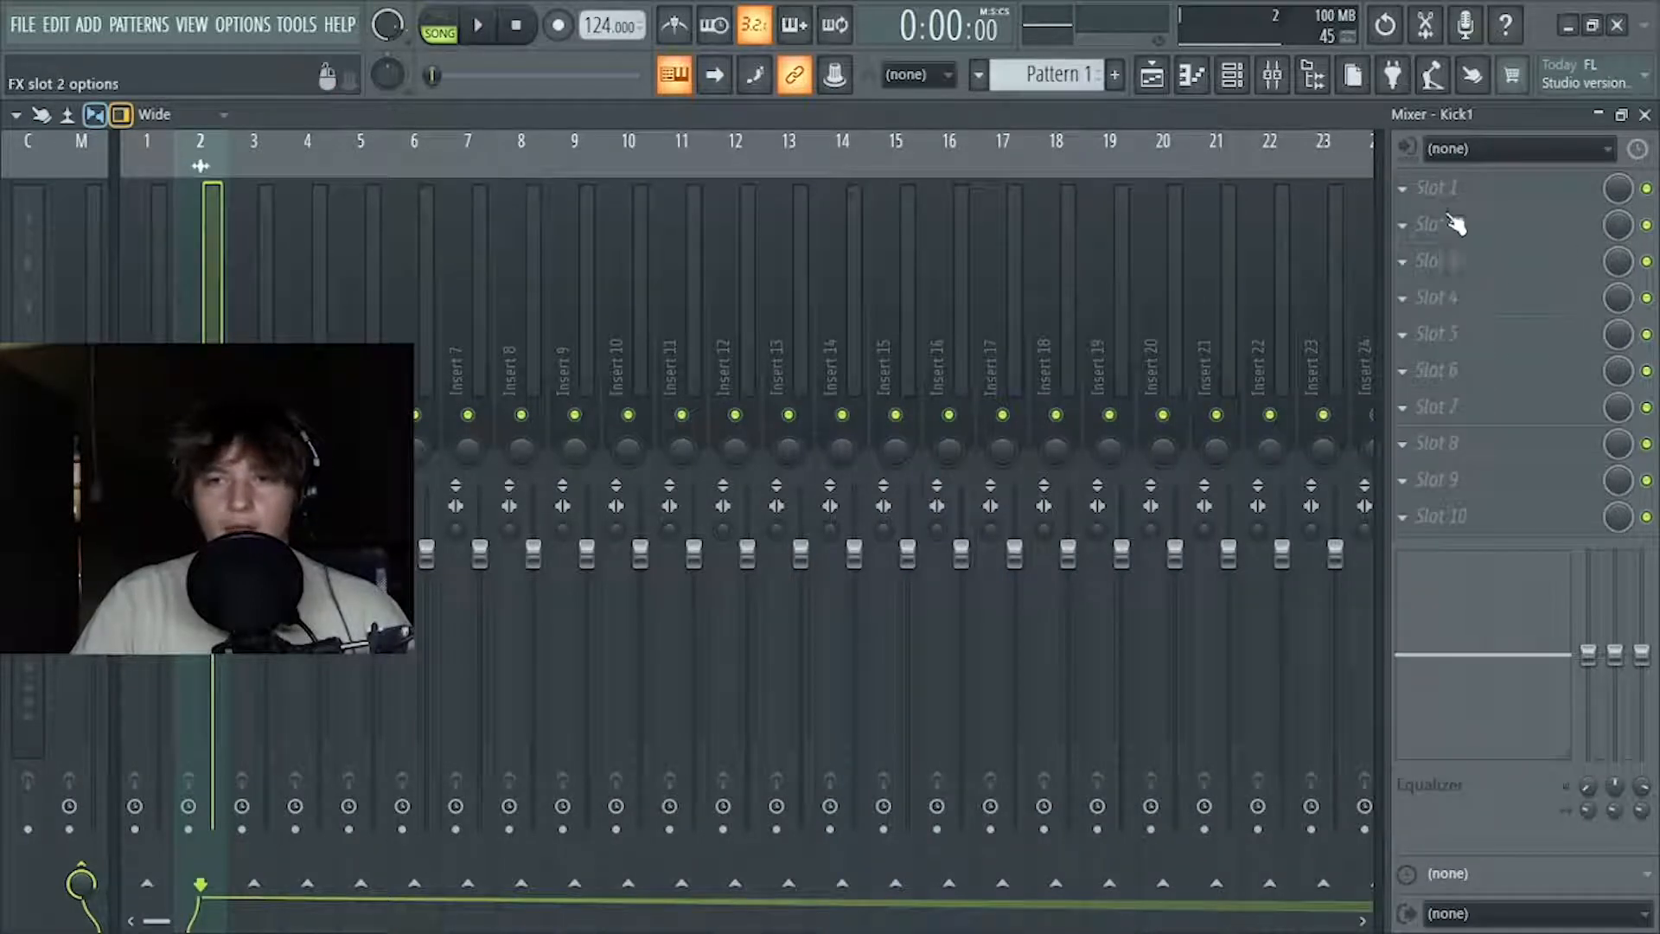
{"action": "key", "text": "space"}
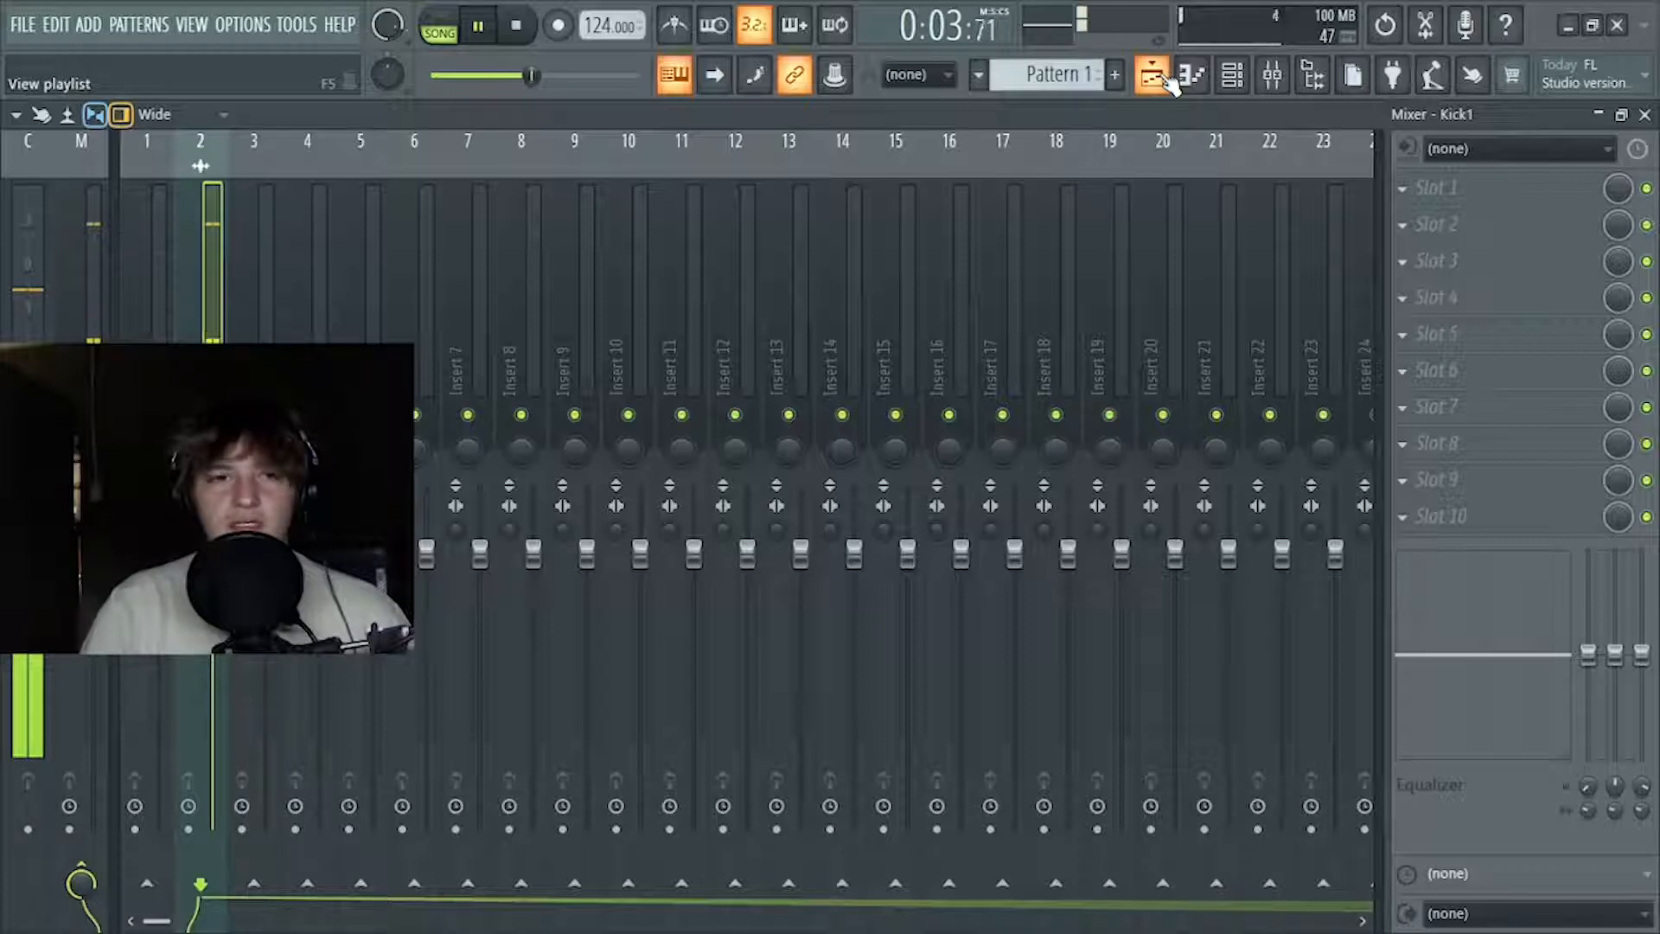
{"action": "key", "text": "space"}
Load Fruity Compressor in slot 8 of the Kick1 insert and apply its Drums preset
{"action": "left_click", "coordinate": [1520, 450]}
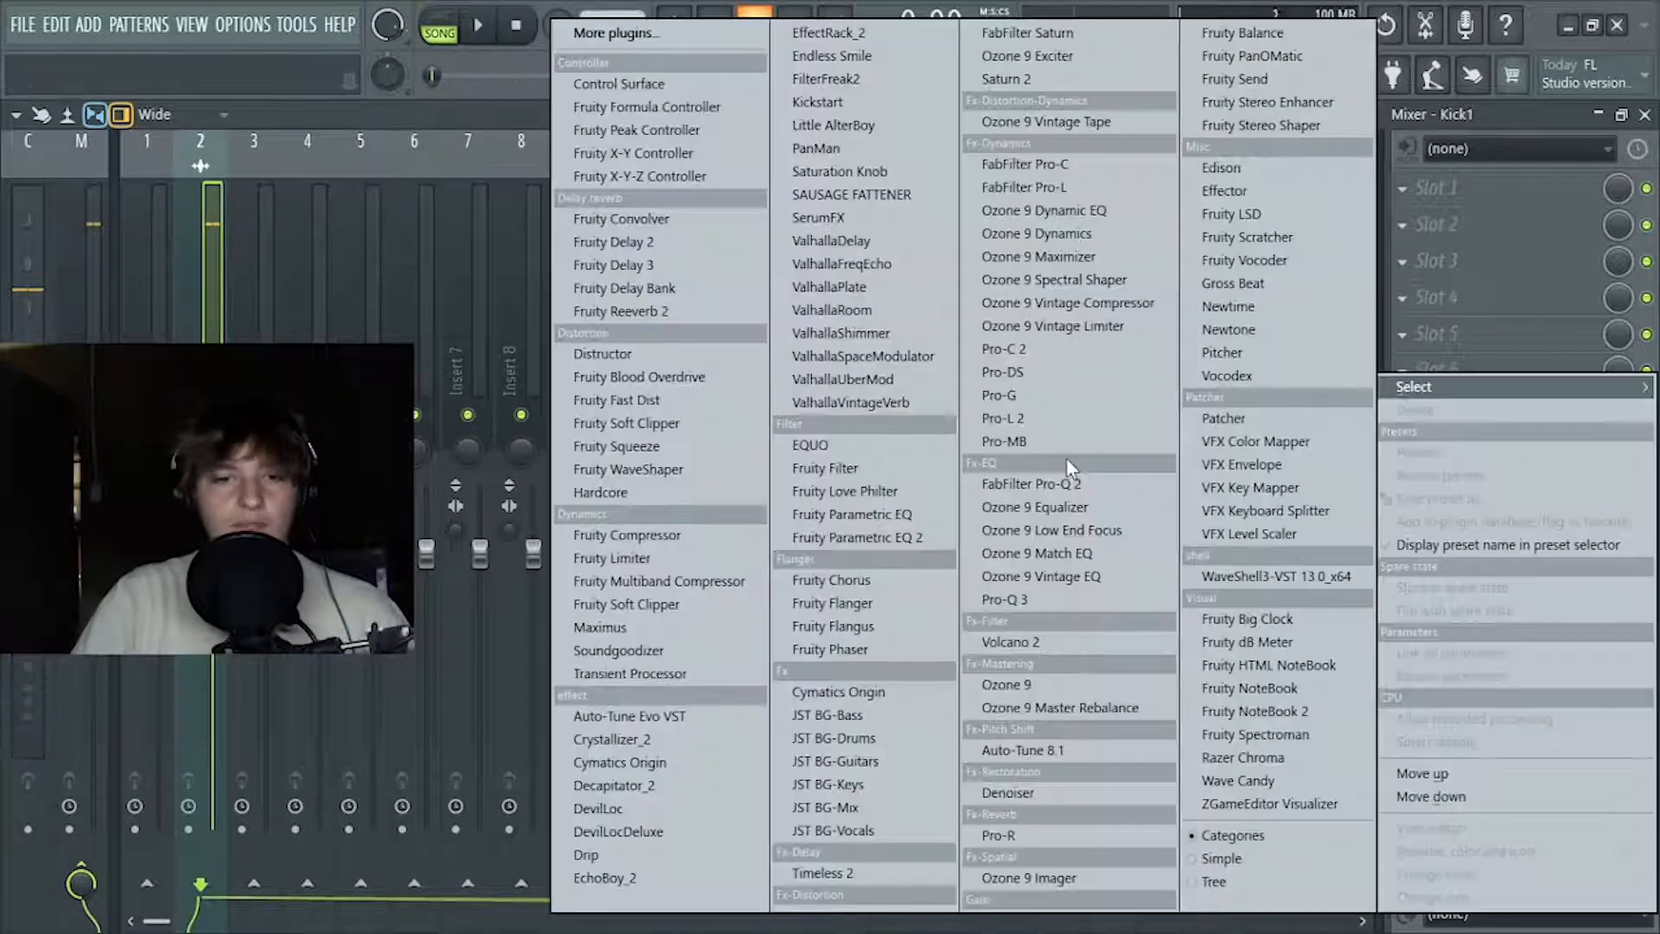
{"action": "left_click", "coordinate": [709, 533]}
{"action": "left_click", "coordinate": [676, 389]}
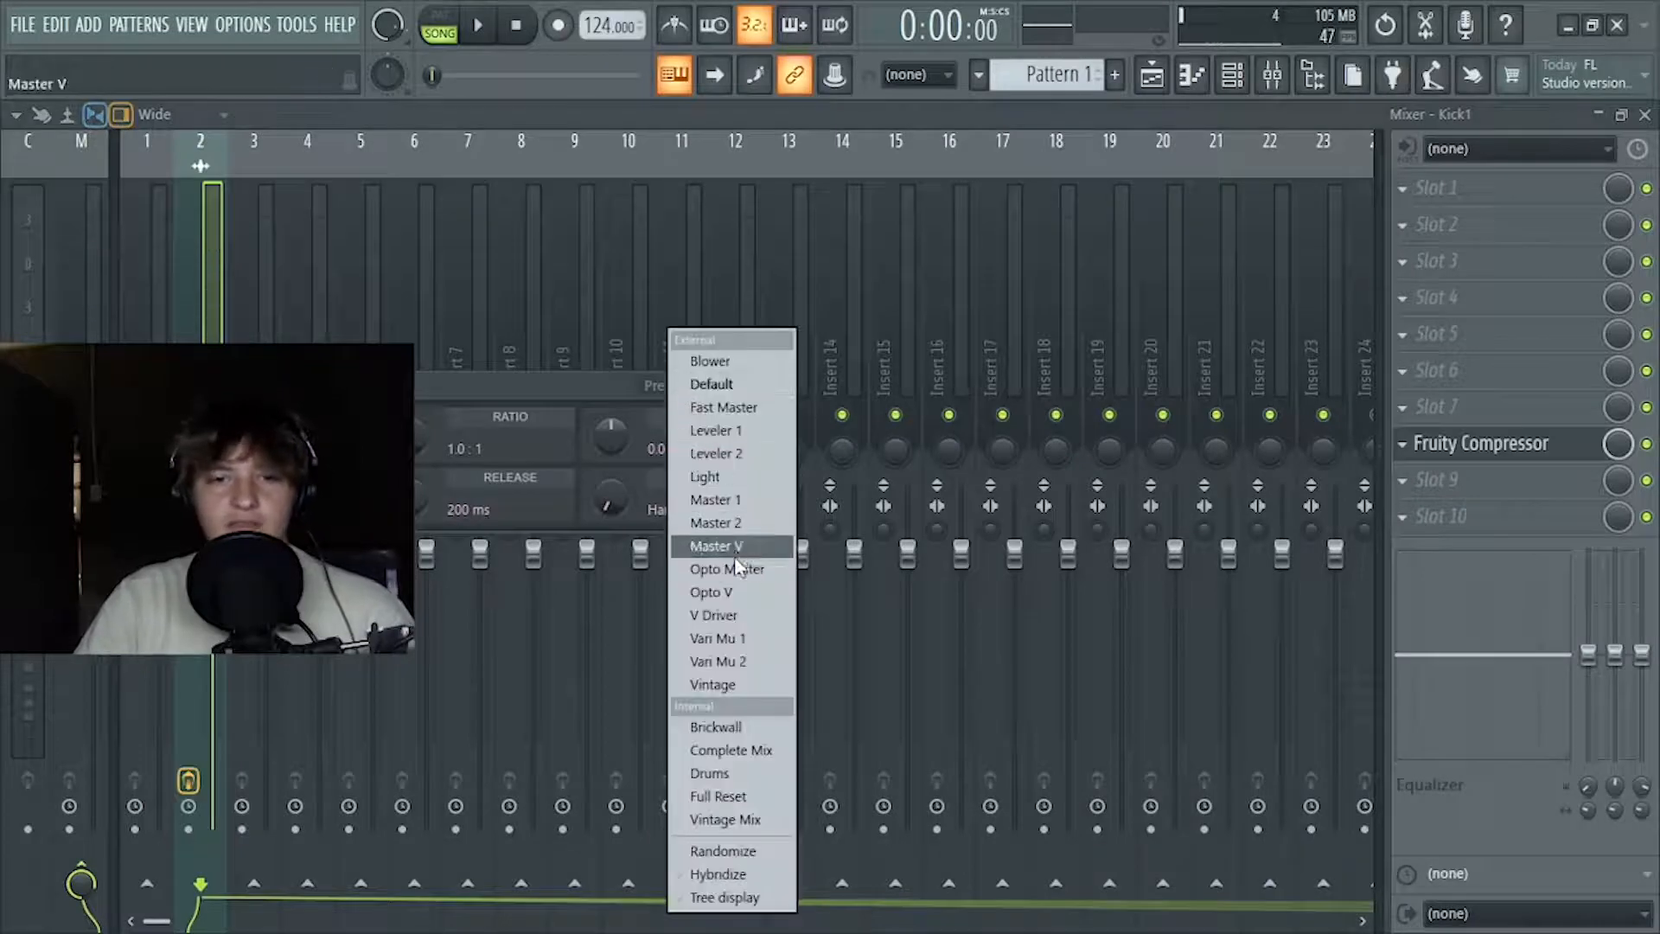
{"action": "left_click", "coordinate": [730, 546]}
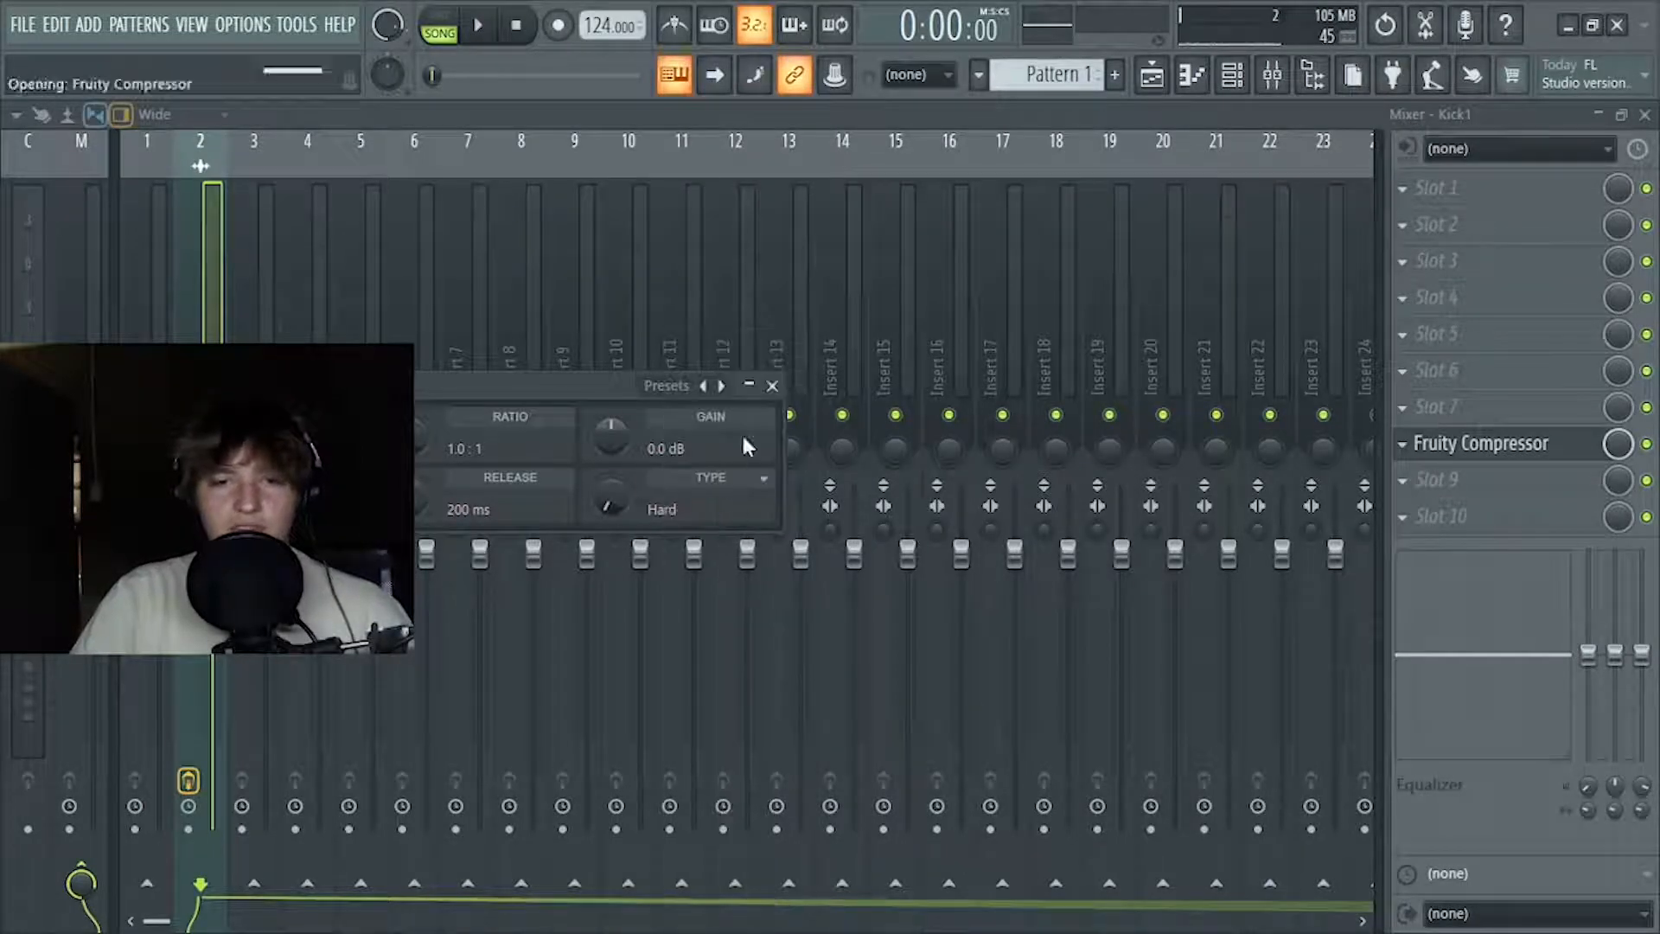
{"action": "left_click", "coordinate": [671, 385]}
{"action": "left_click", "coordinate": [706, 774]}
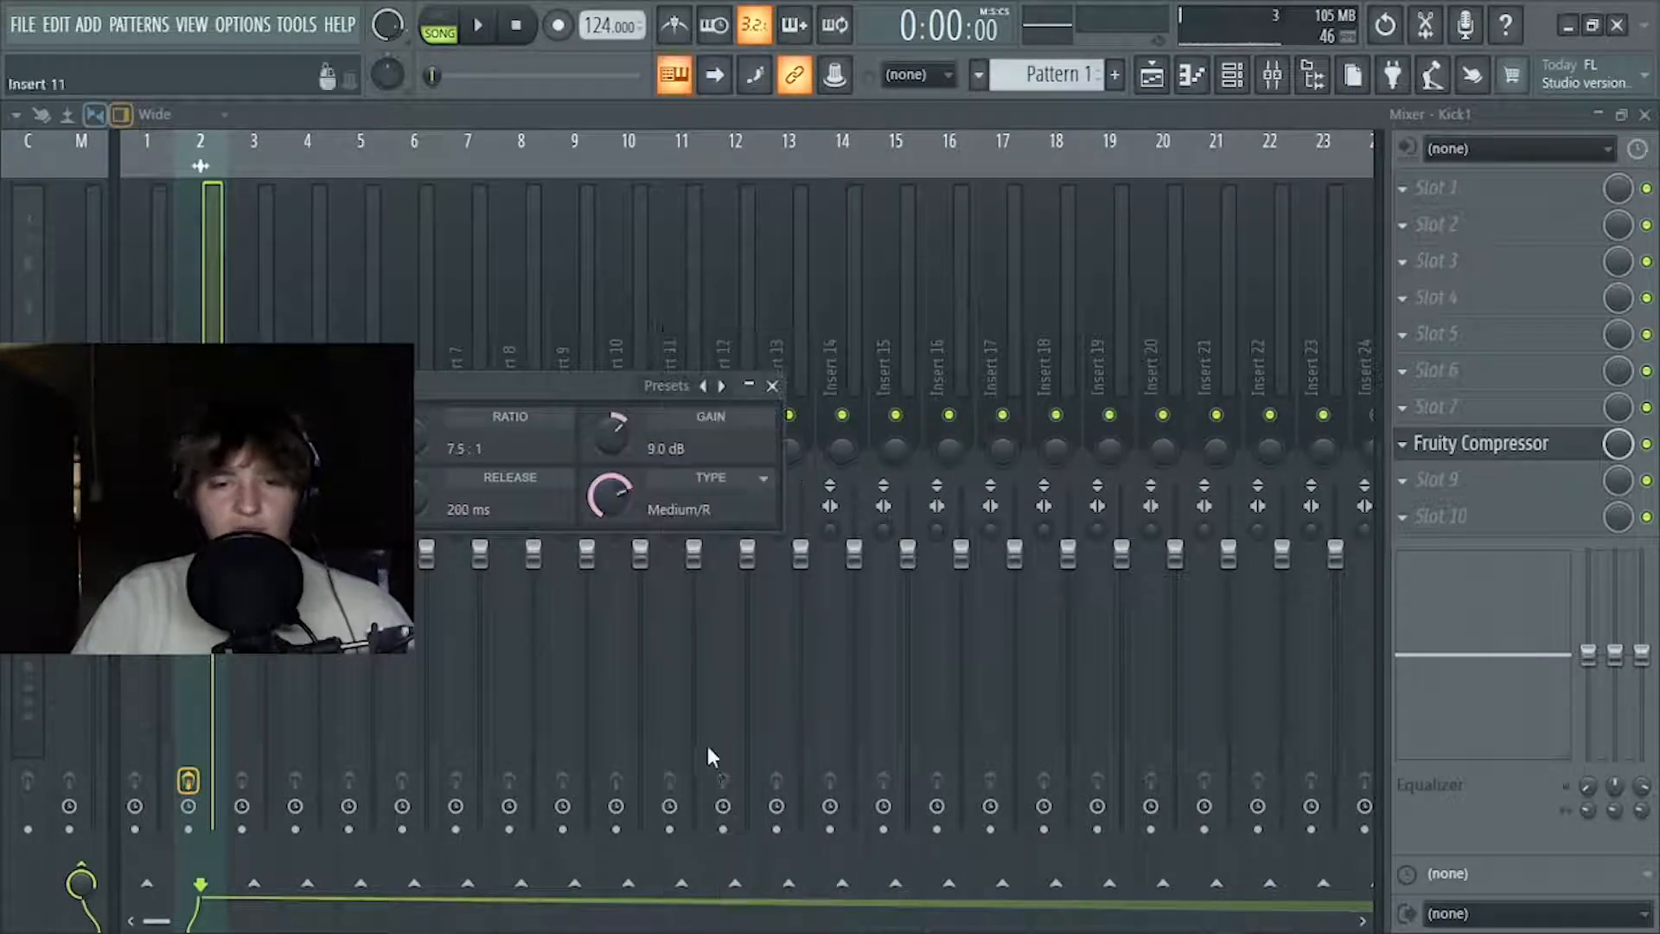
{"action": "left_click", "coordinate": [772, 387]}
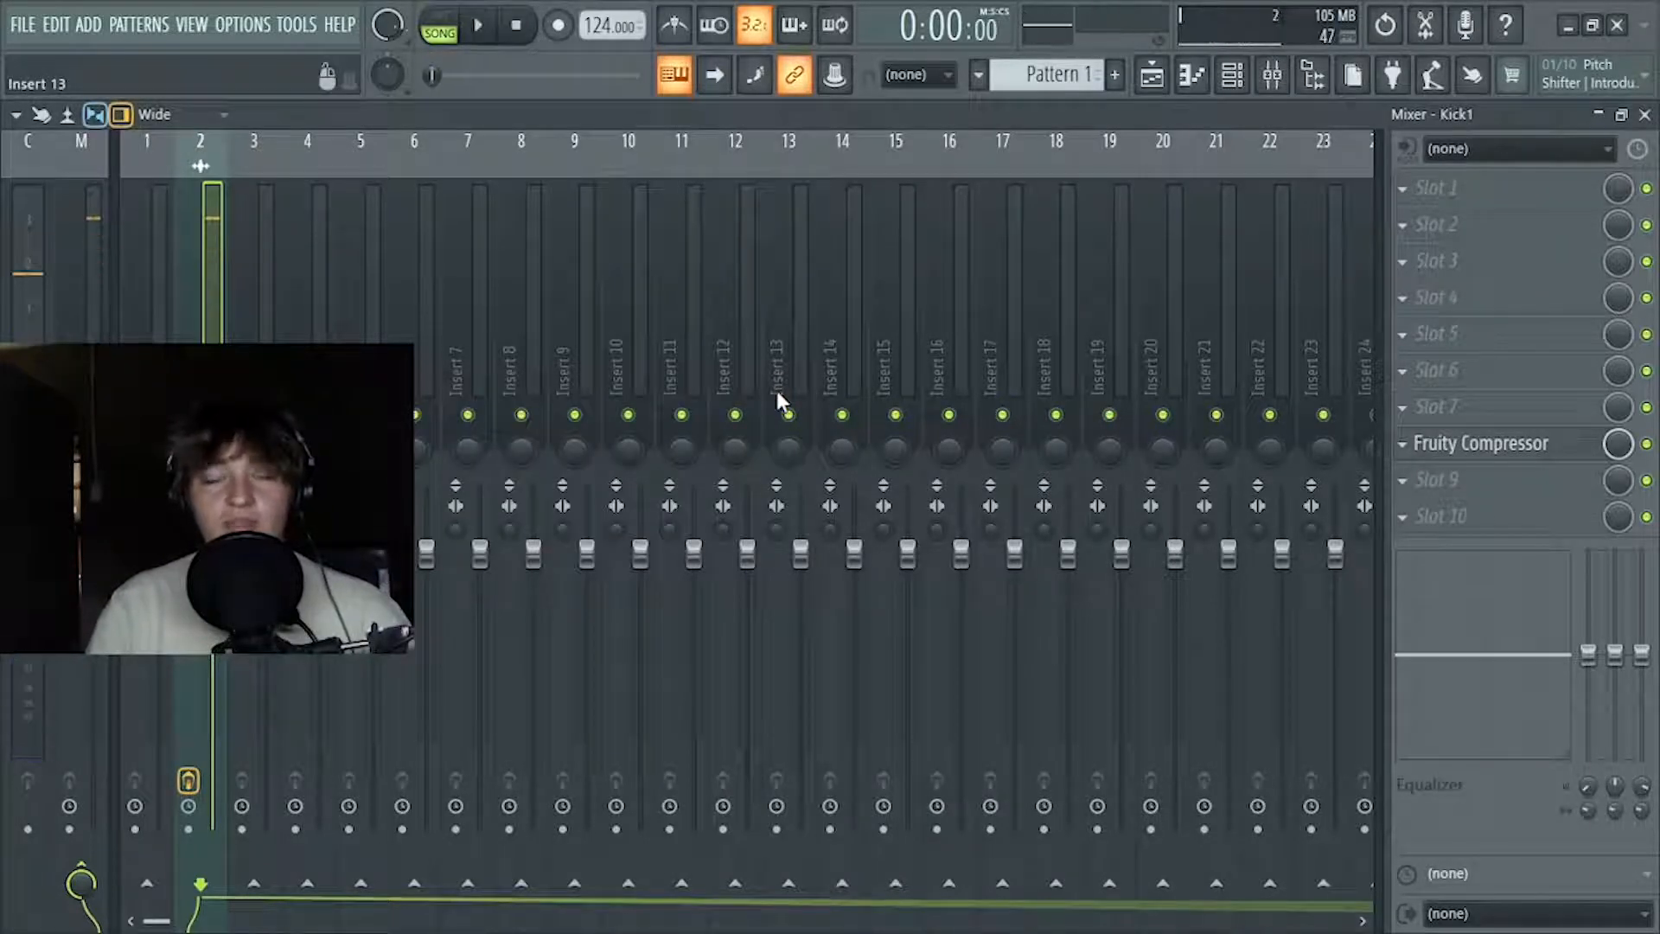
Play back the compressed kick and move Fruity Compressor up to slot 5
{"action": "key", "text": "space"}
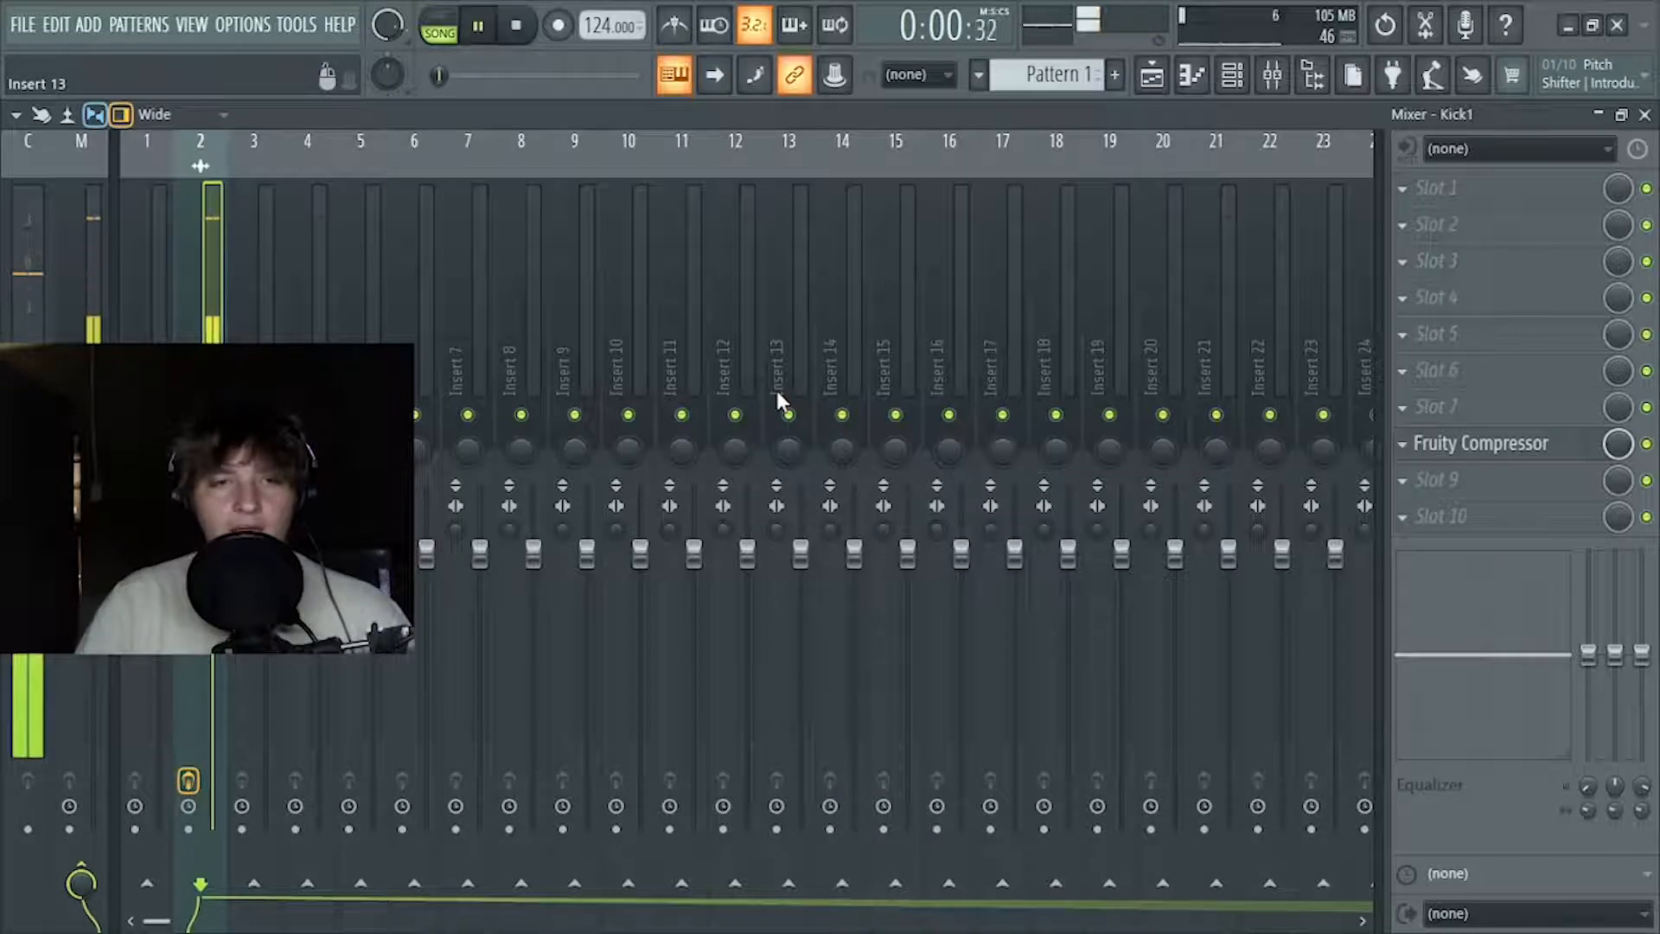
{"action": "left_click_drag", "start_coordinate": [1427, 442], "coordinate": [1440, 339]}
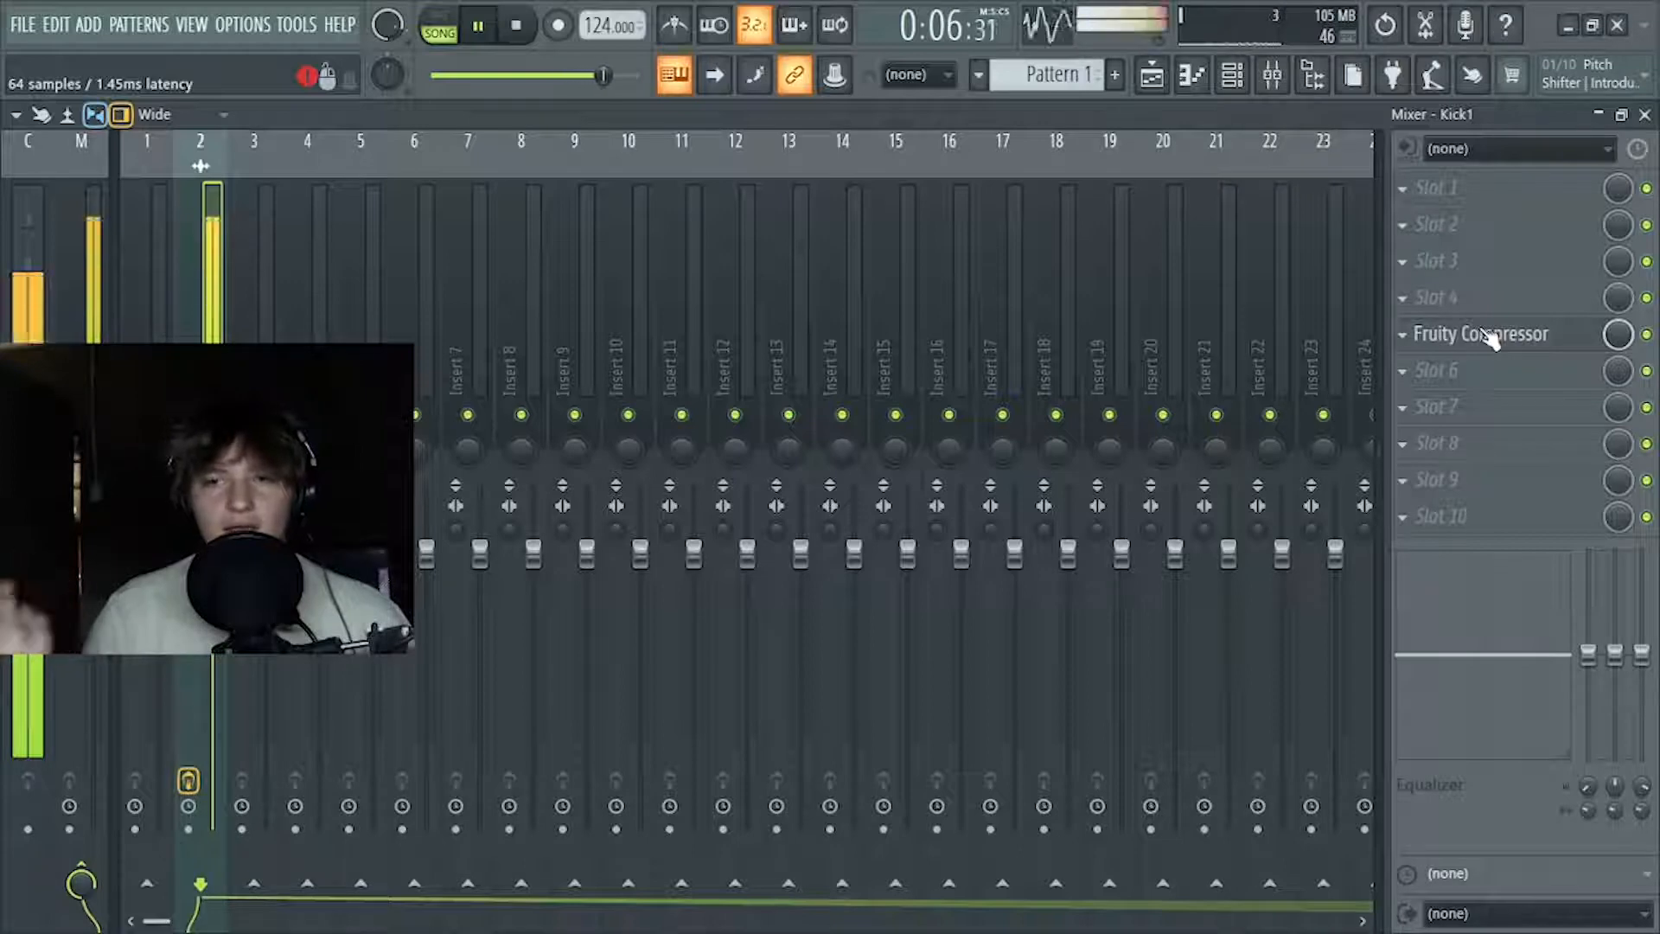
{"action": "key", "text": "space"}
Load Pro-Q 3 in slot 6 of the Kick1 insert and reposition its window clear of the webcam area
{"action": "left_click", "coordinate": [1502, 372]}
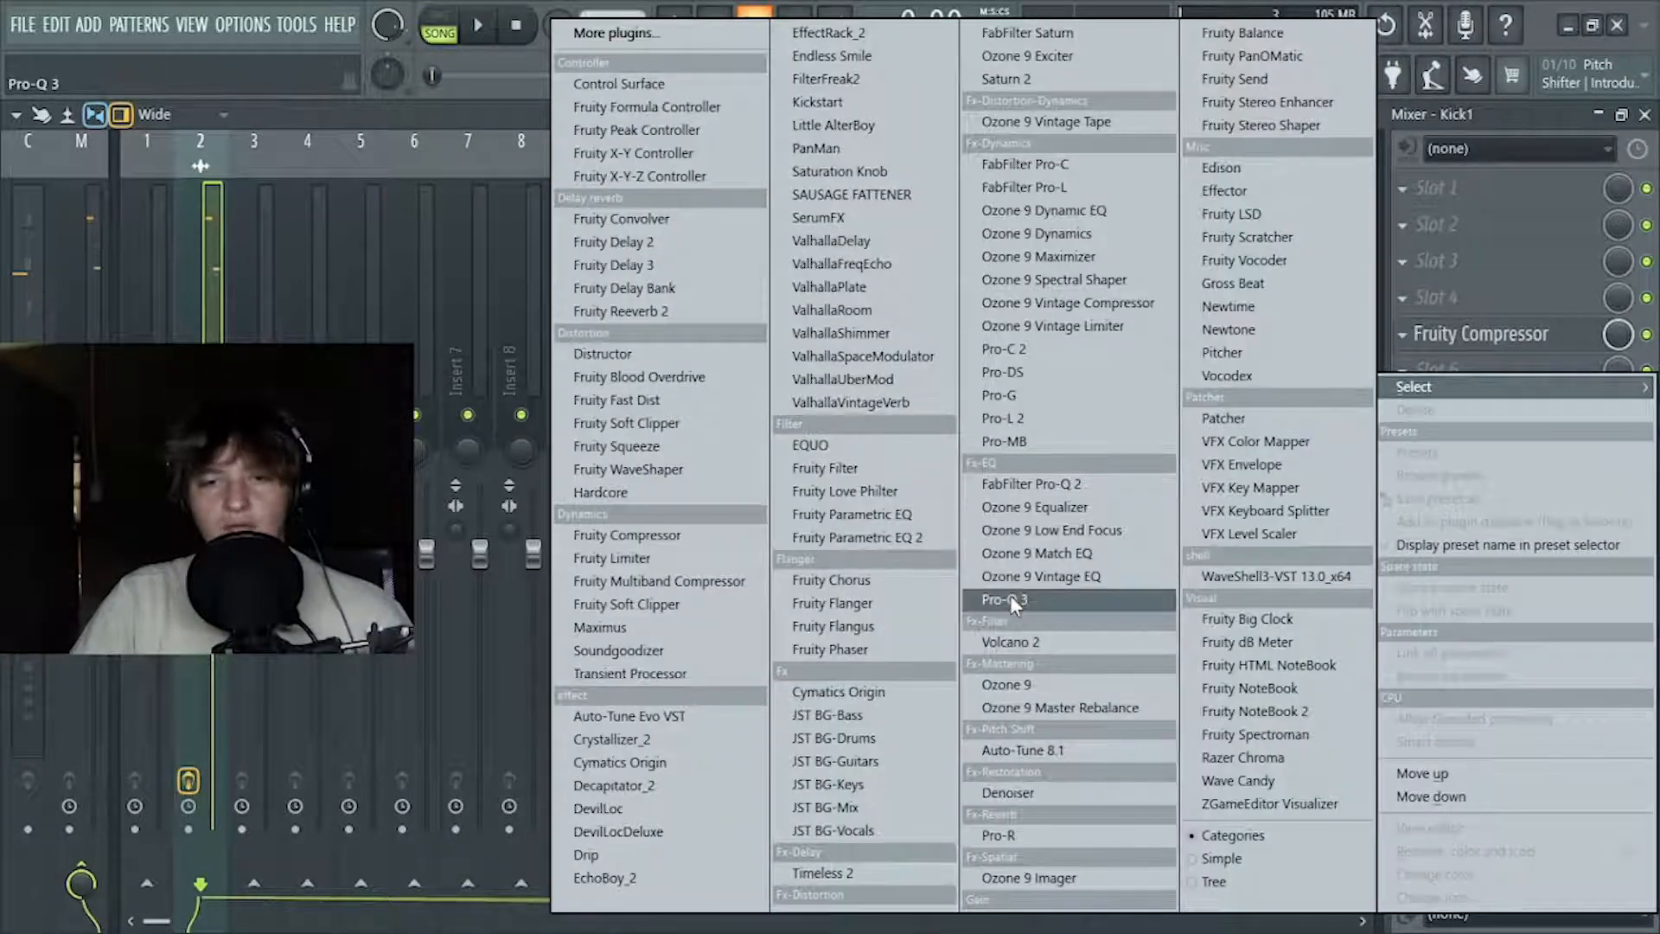
{"action": "left_click", "coordinate": [1010, 597]}
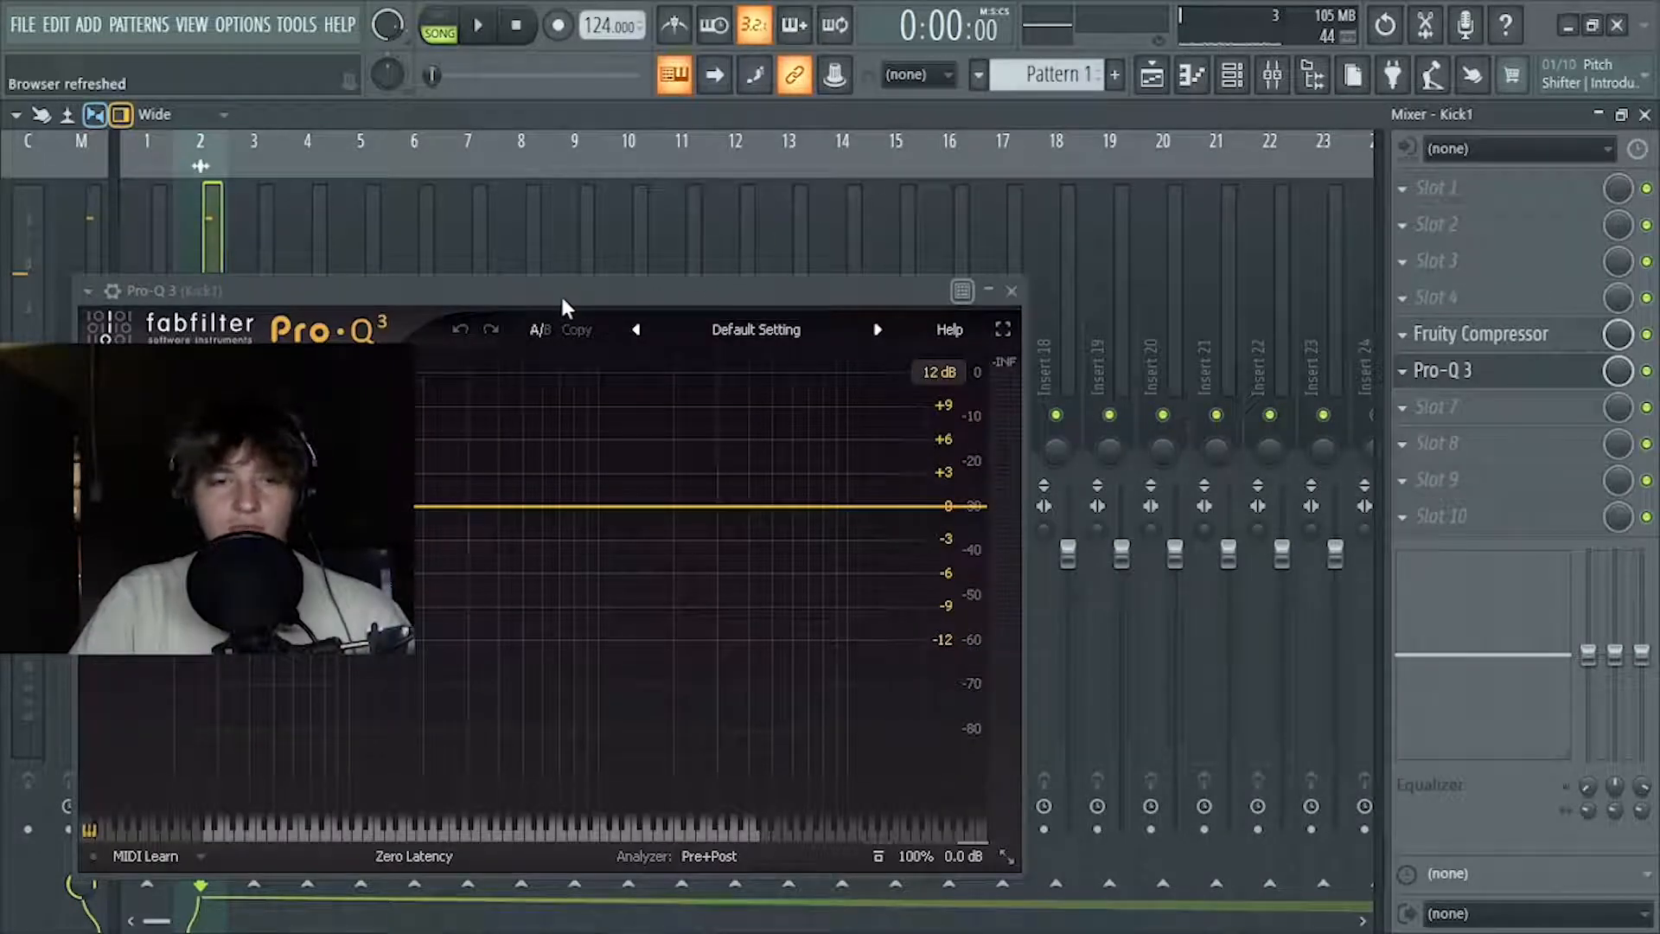
{"action": "left_click_drag", "start_coordinate": [563, 297], "coordinate": [896, 173]}
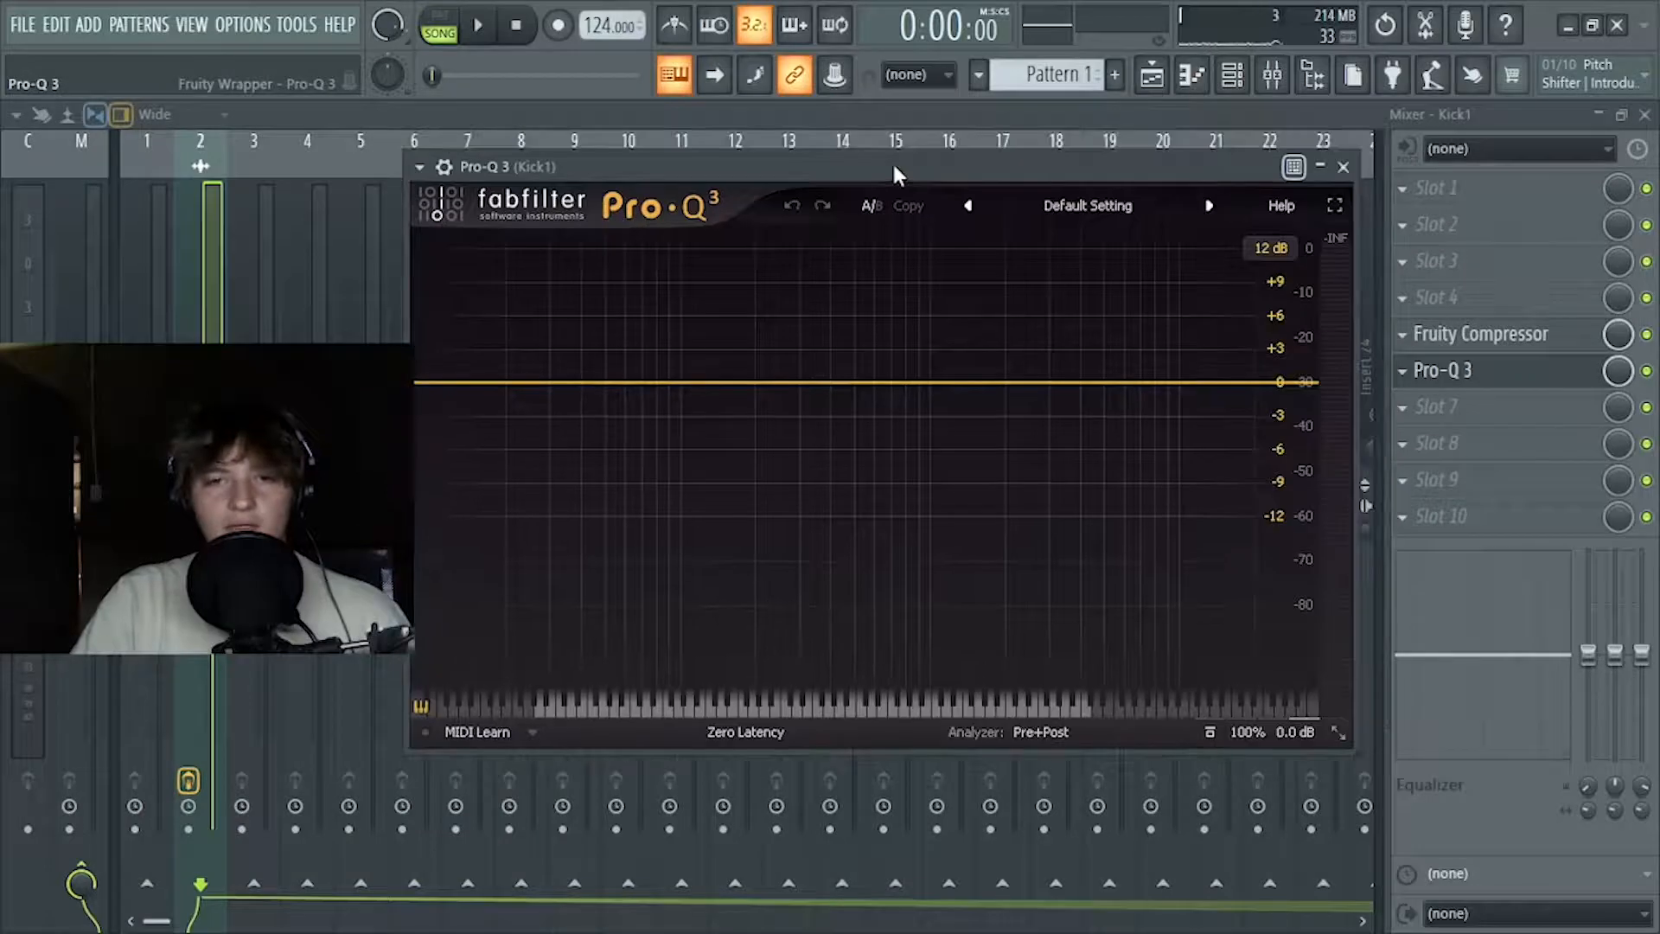
With the kick playing, add a Low Cut band with a Brickwall slope at the low end of the Pro-Q 3 curve
{"action": "key", "text": "space"}
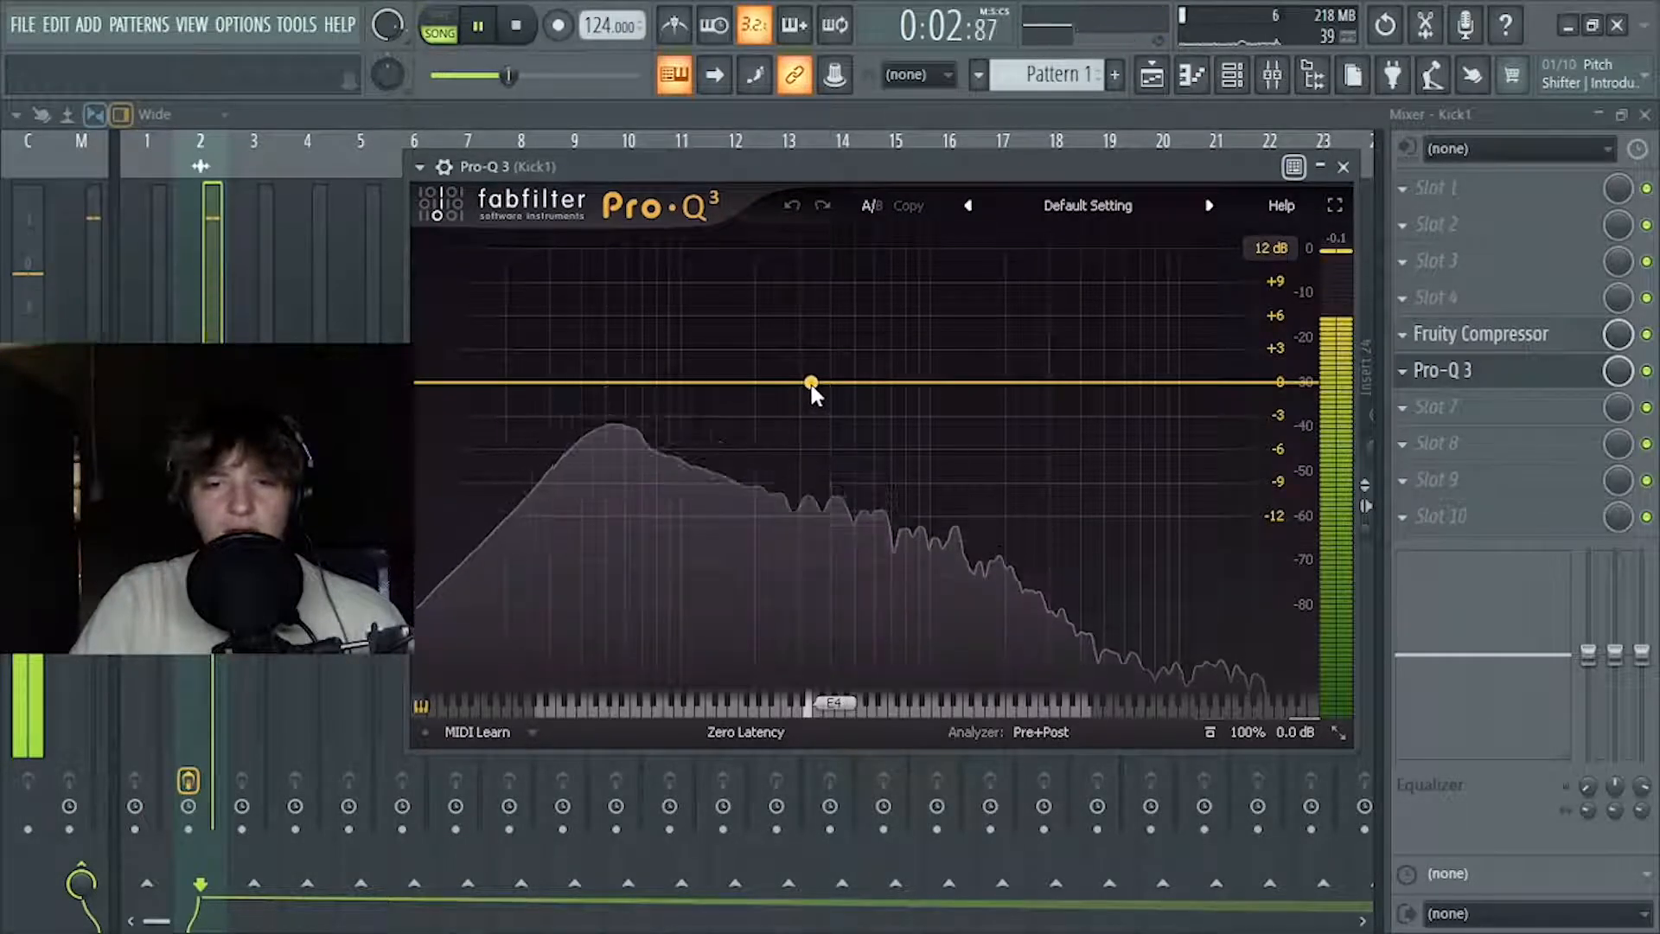
{"action": "left_click", "coordinate": [449, 388]}
{"action": "right_click", "coordinate": [449, 390]}
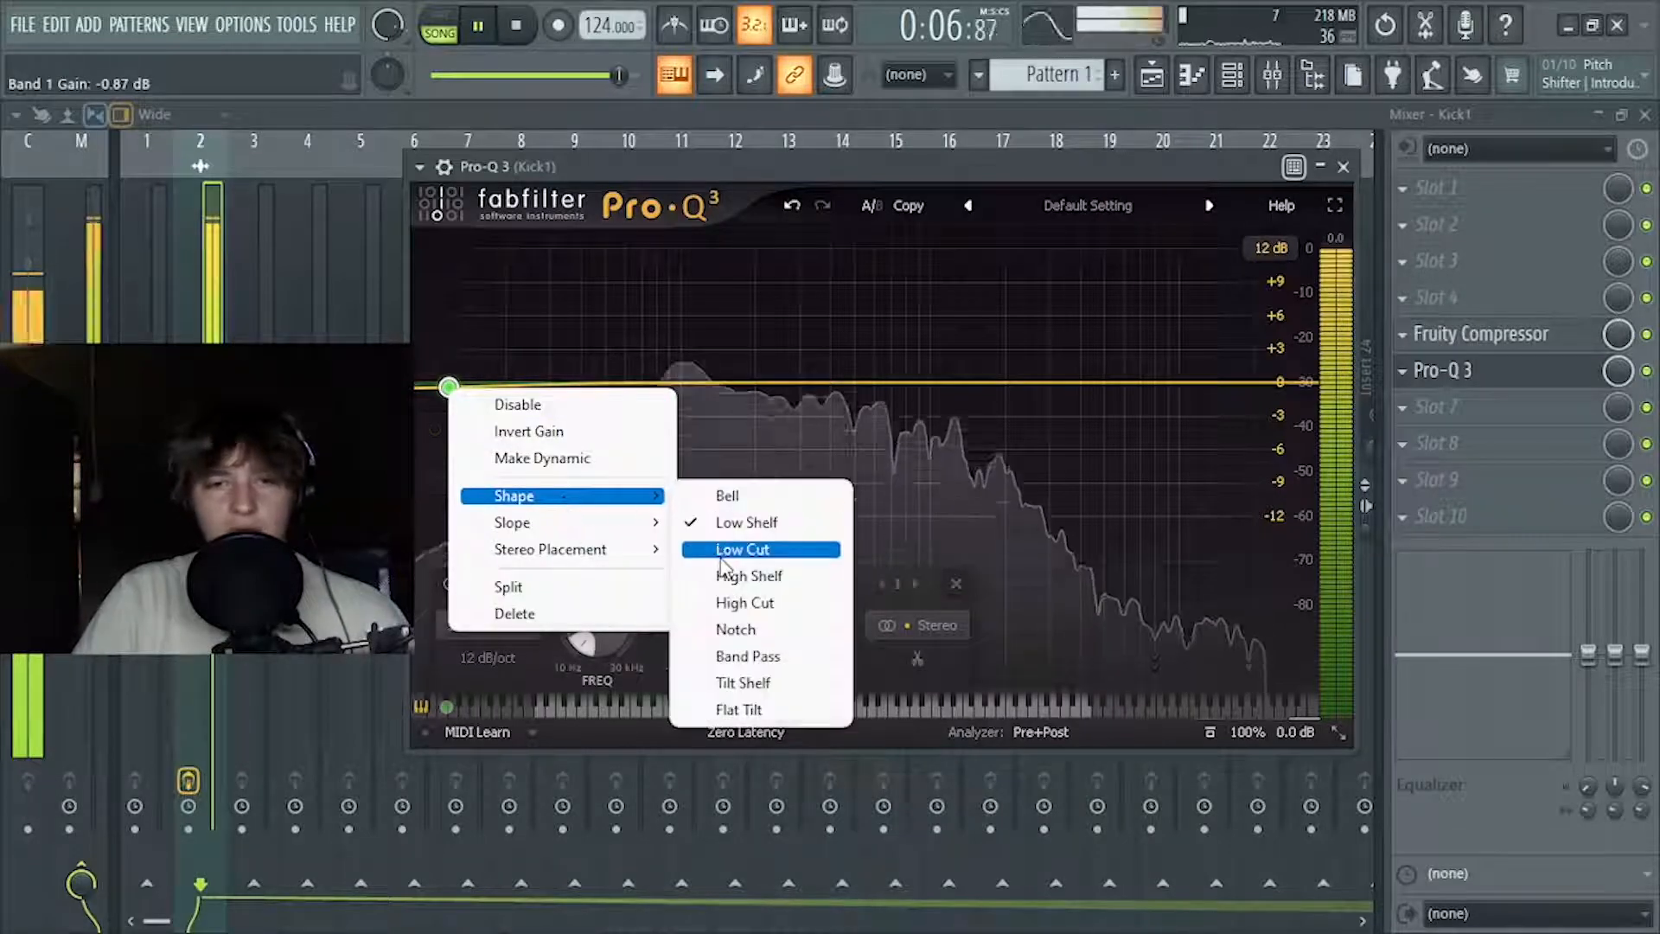
{"action": "left_click", "coordinate": [765, 550]}
{"action": "left_click", "coordinate": [527, 454]}
{"action": "left_click", "coordinate": [536, 644]}
Set the low-cut band's frequency to 20 Hz
{"action": "left_click_drag", "start_coordinate": [451, 387], "coordinate": [497, 387]}
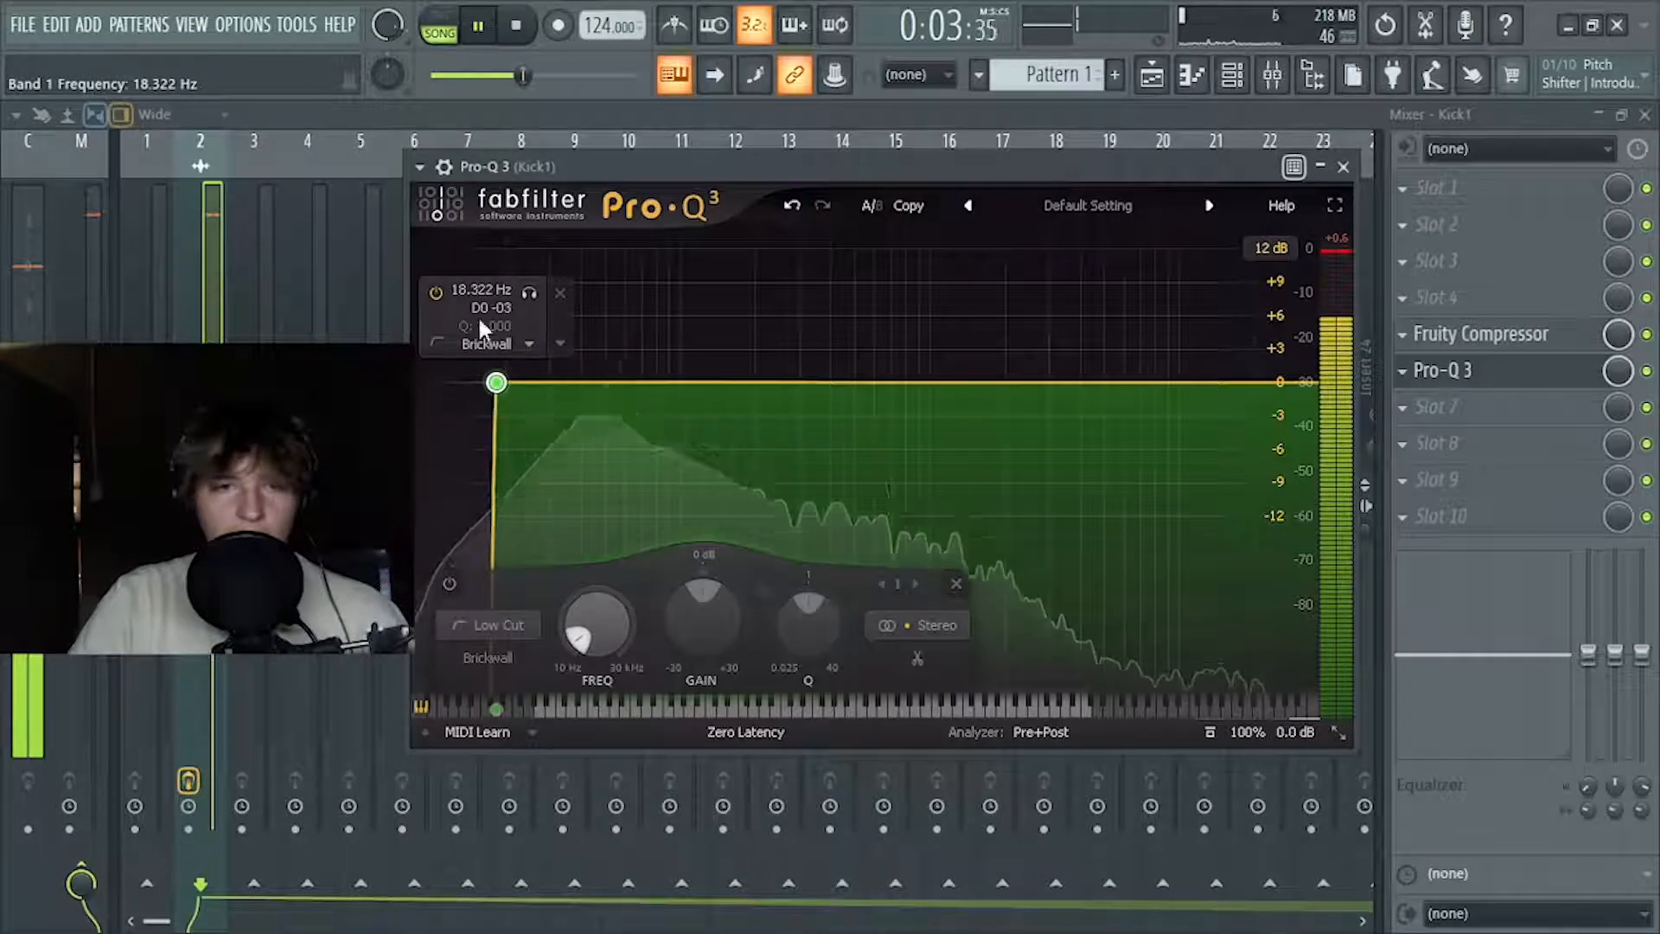
{"action": "double_click", "coordinate": [474, 291]}
{"action": "type", "text": "20"}
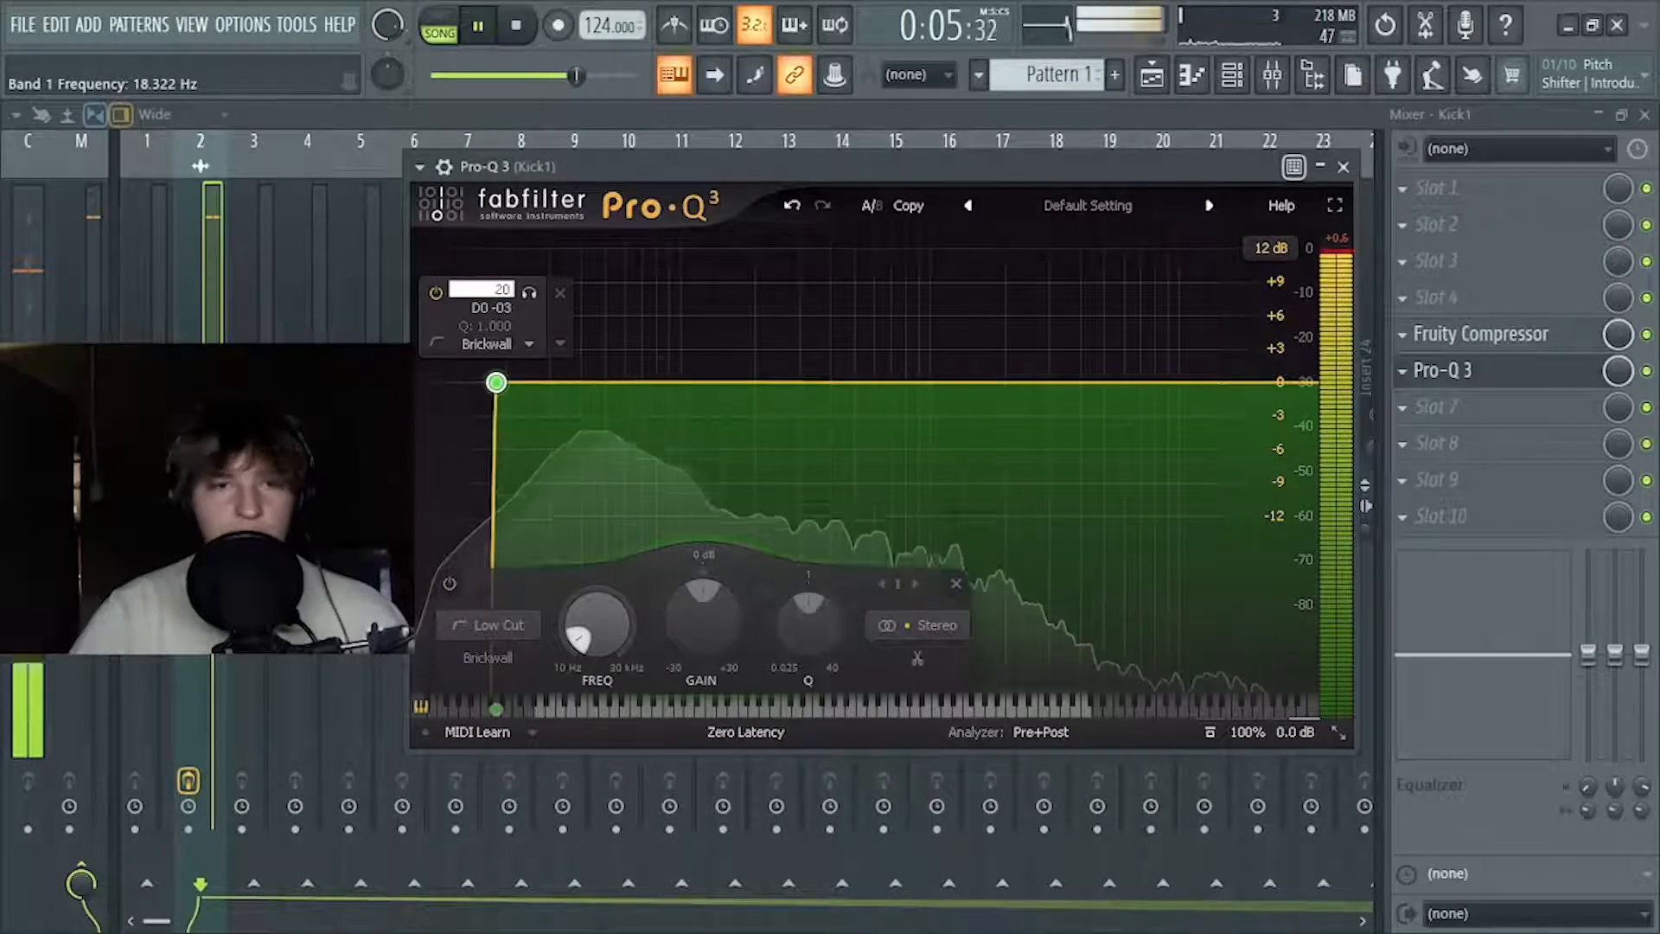
{"action": "key", "text": "Return"}
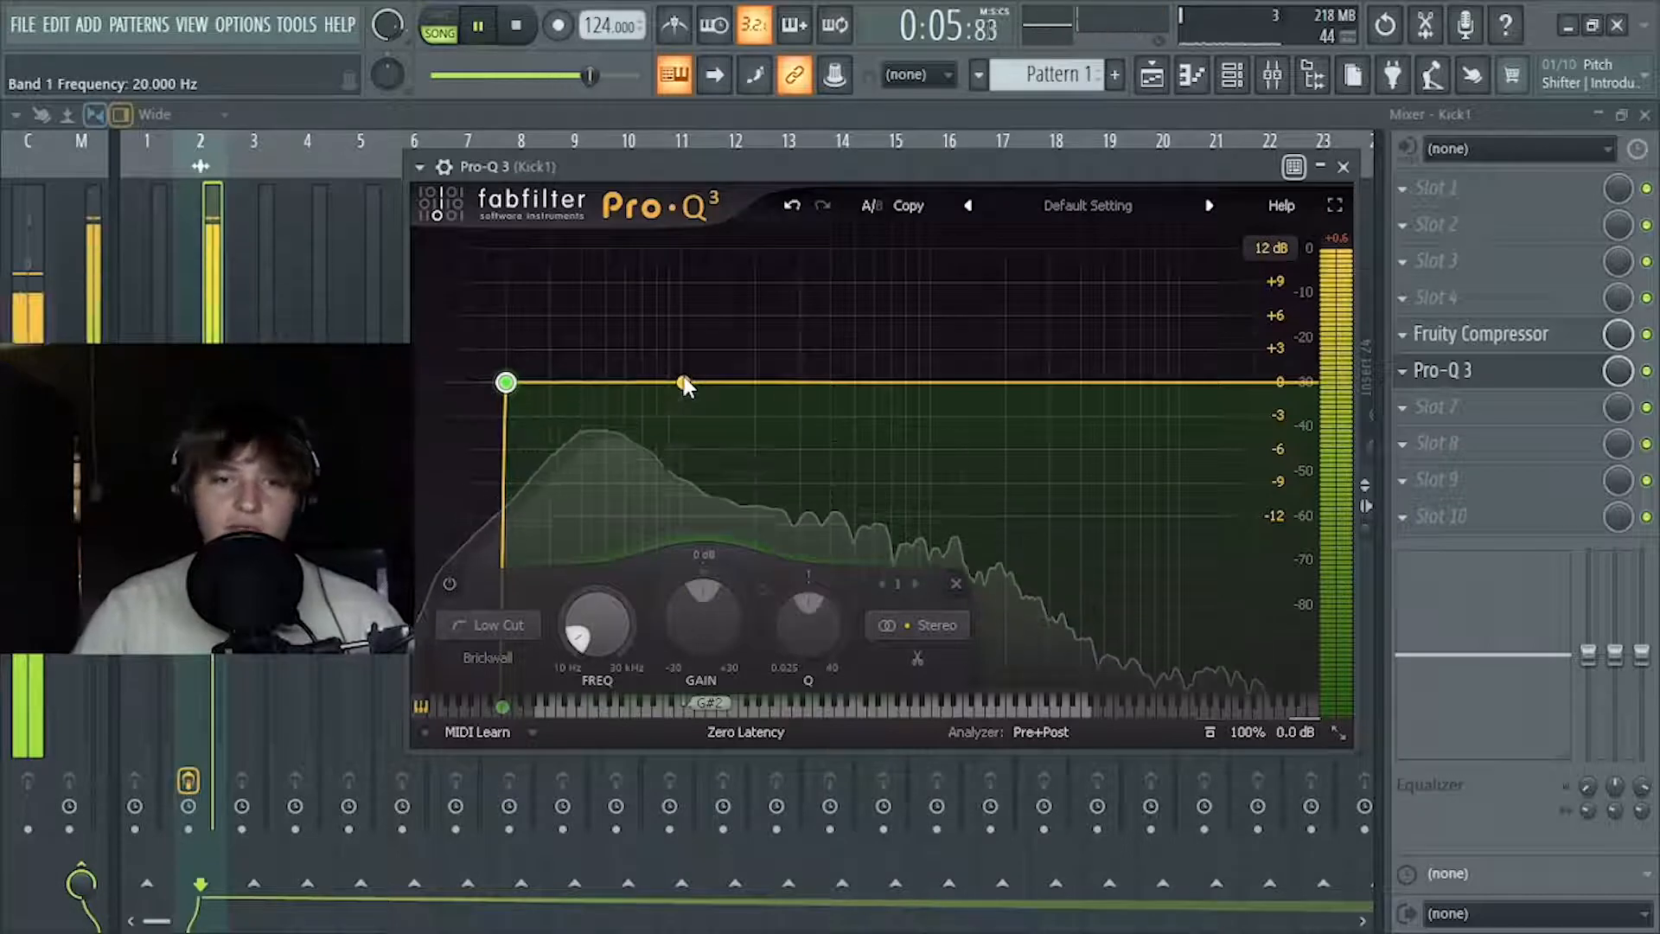
Add bell boosts of about +2.3 dB in the low mids and +1.75 dB at about 663 Hz, plus a slight dip in the bass
{"action": "left_click_drag", "start_coordinate": [726, 382], "coordinate": [771, 362]}
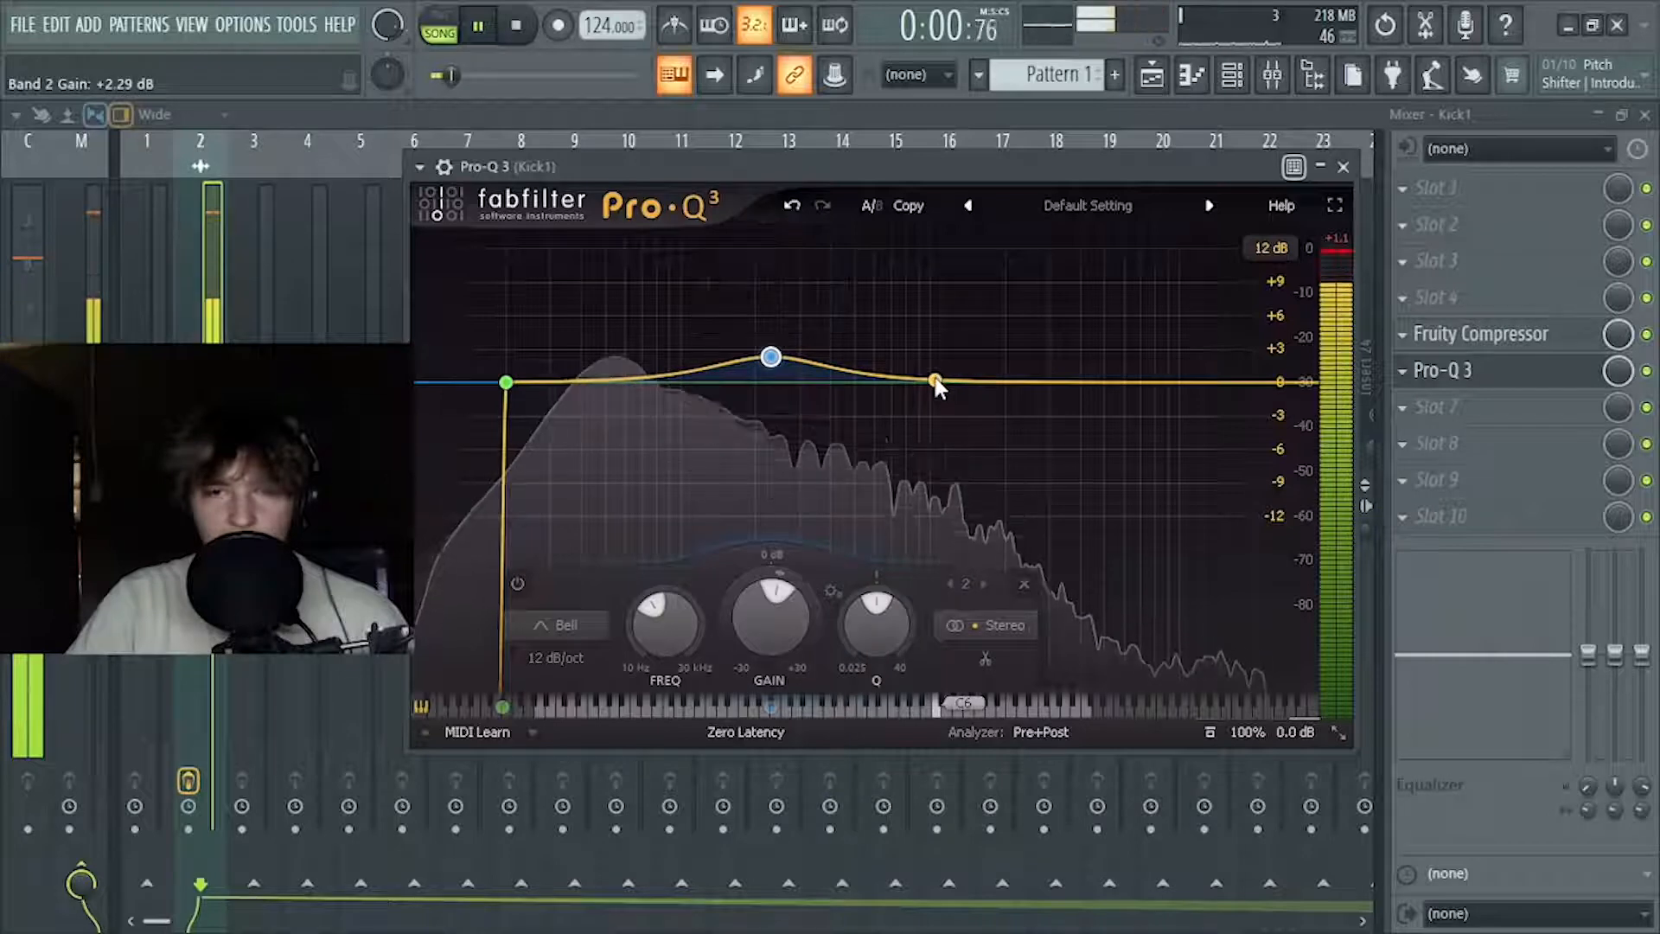
{"action": "left_click_drag", "start_coordinate": [614, 375], "coordinate": [612, 398]}
{"action": "left_click_drag", "start_coordinate": [926, 377], "coordinate": [886, 364]}
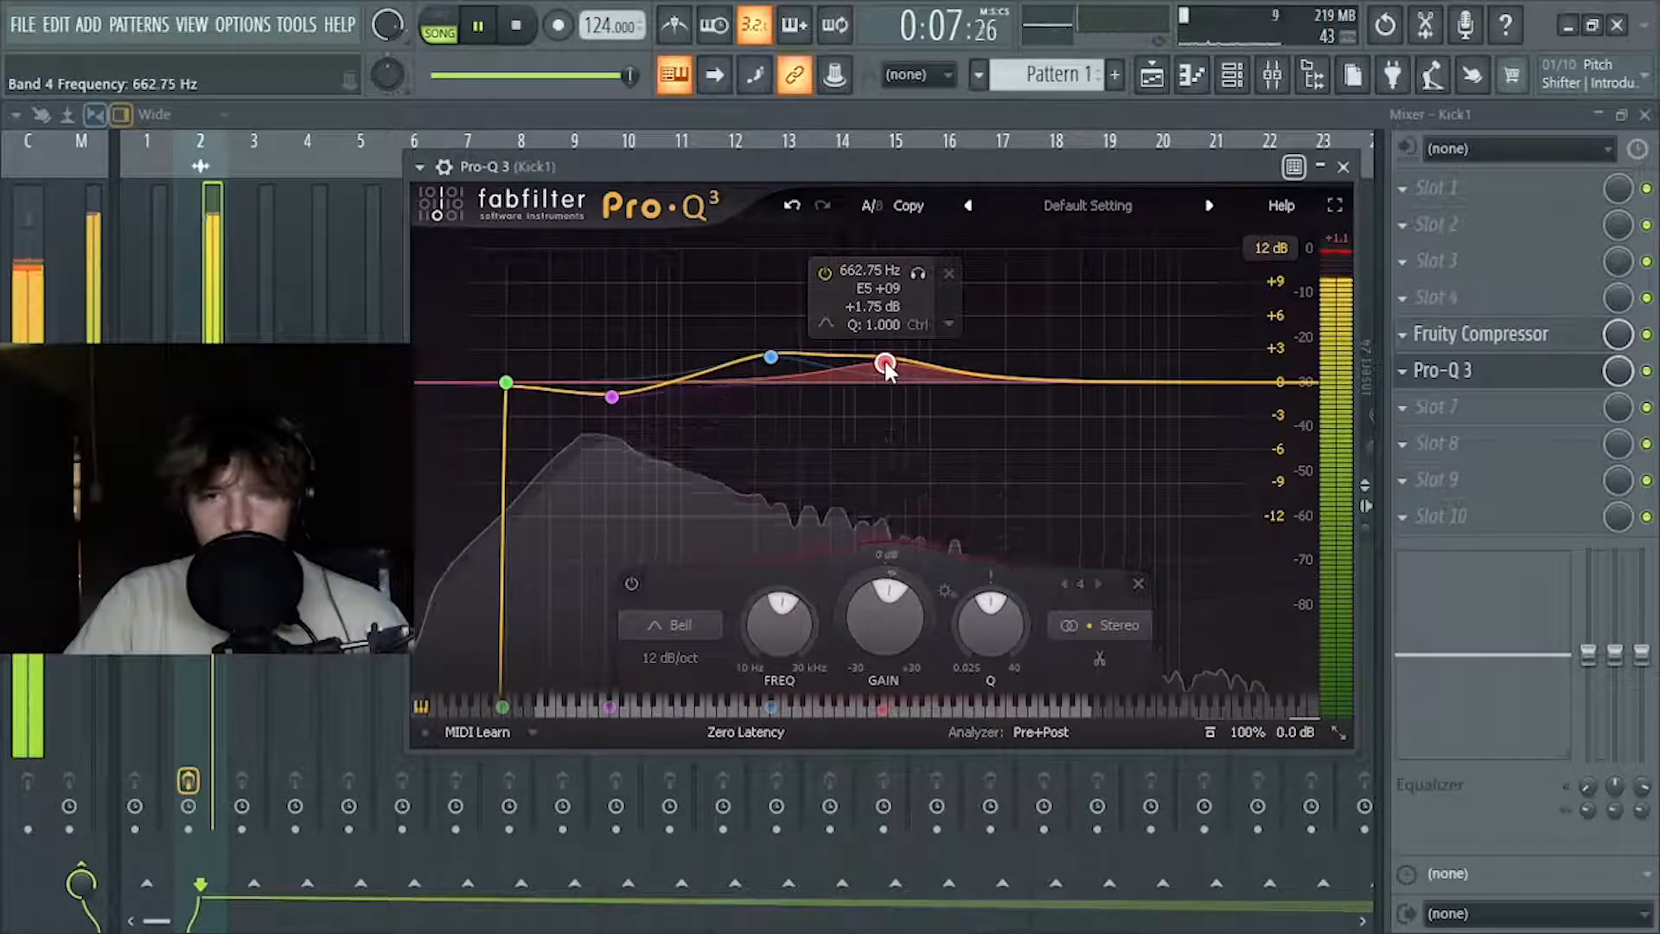
{"action": "left_click", "coordinate": [1347, 168]}
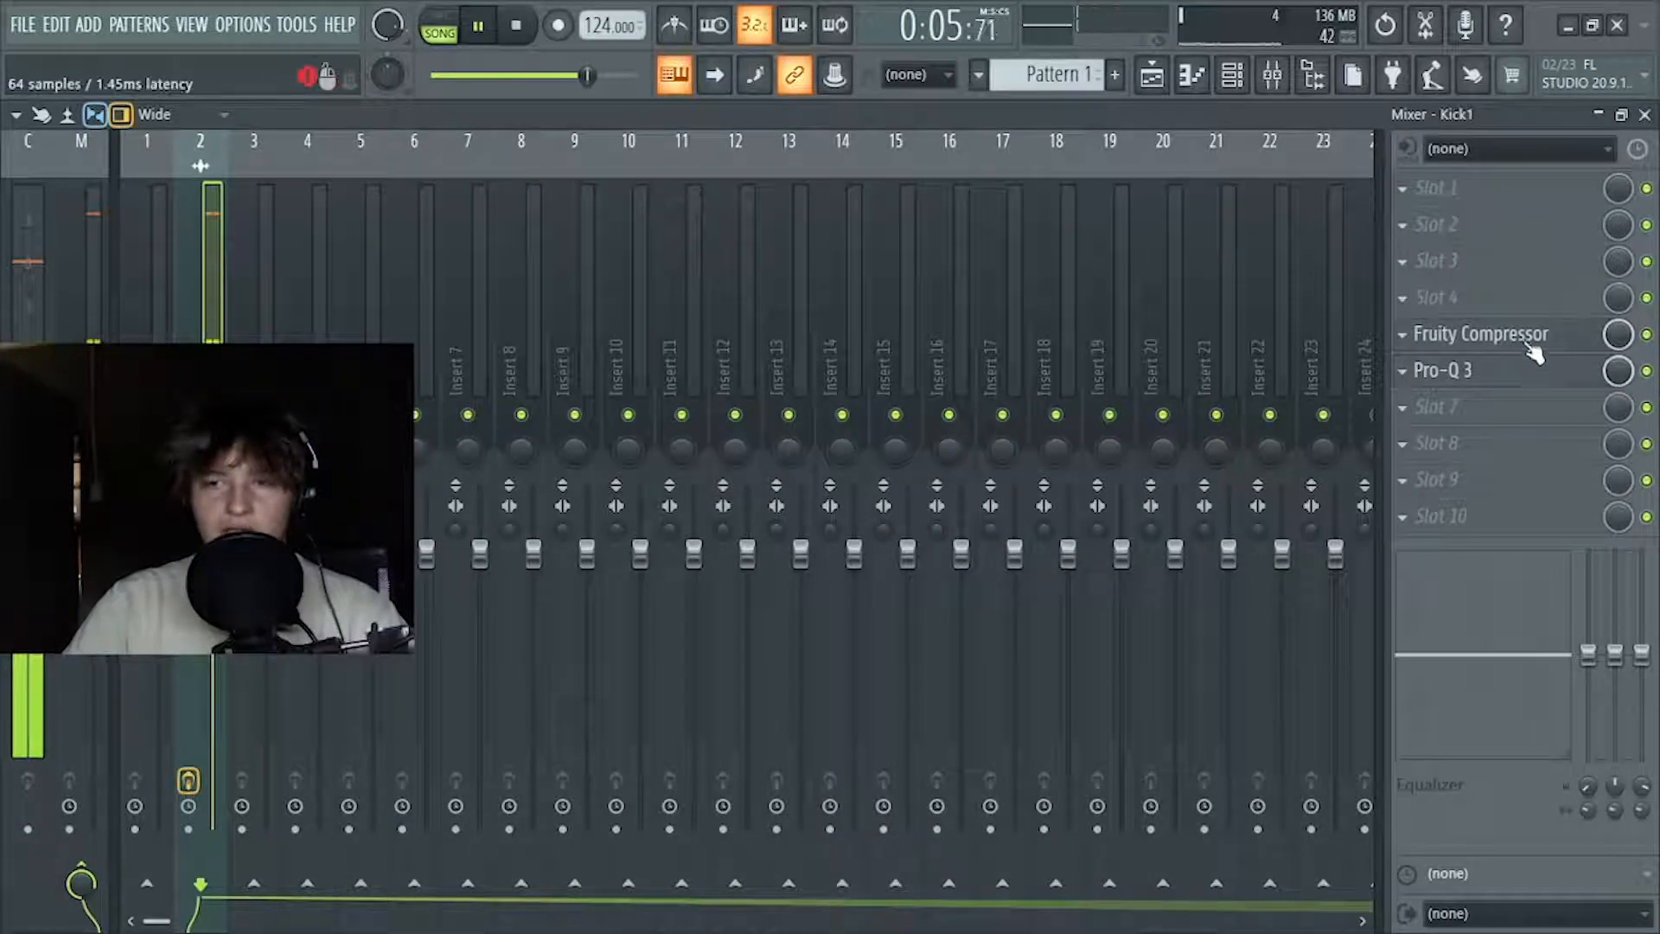
Reorder the Kick1 effects so Pro-Q 3 sits in slot 5 with Fruity Compressor in slot 6, checking the EQ curve
{"action": "left_click_drag", "start_coordinate": [1527, 337], "coordinate": [1528, 456]}
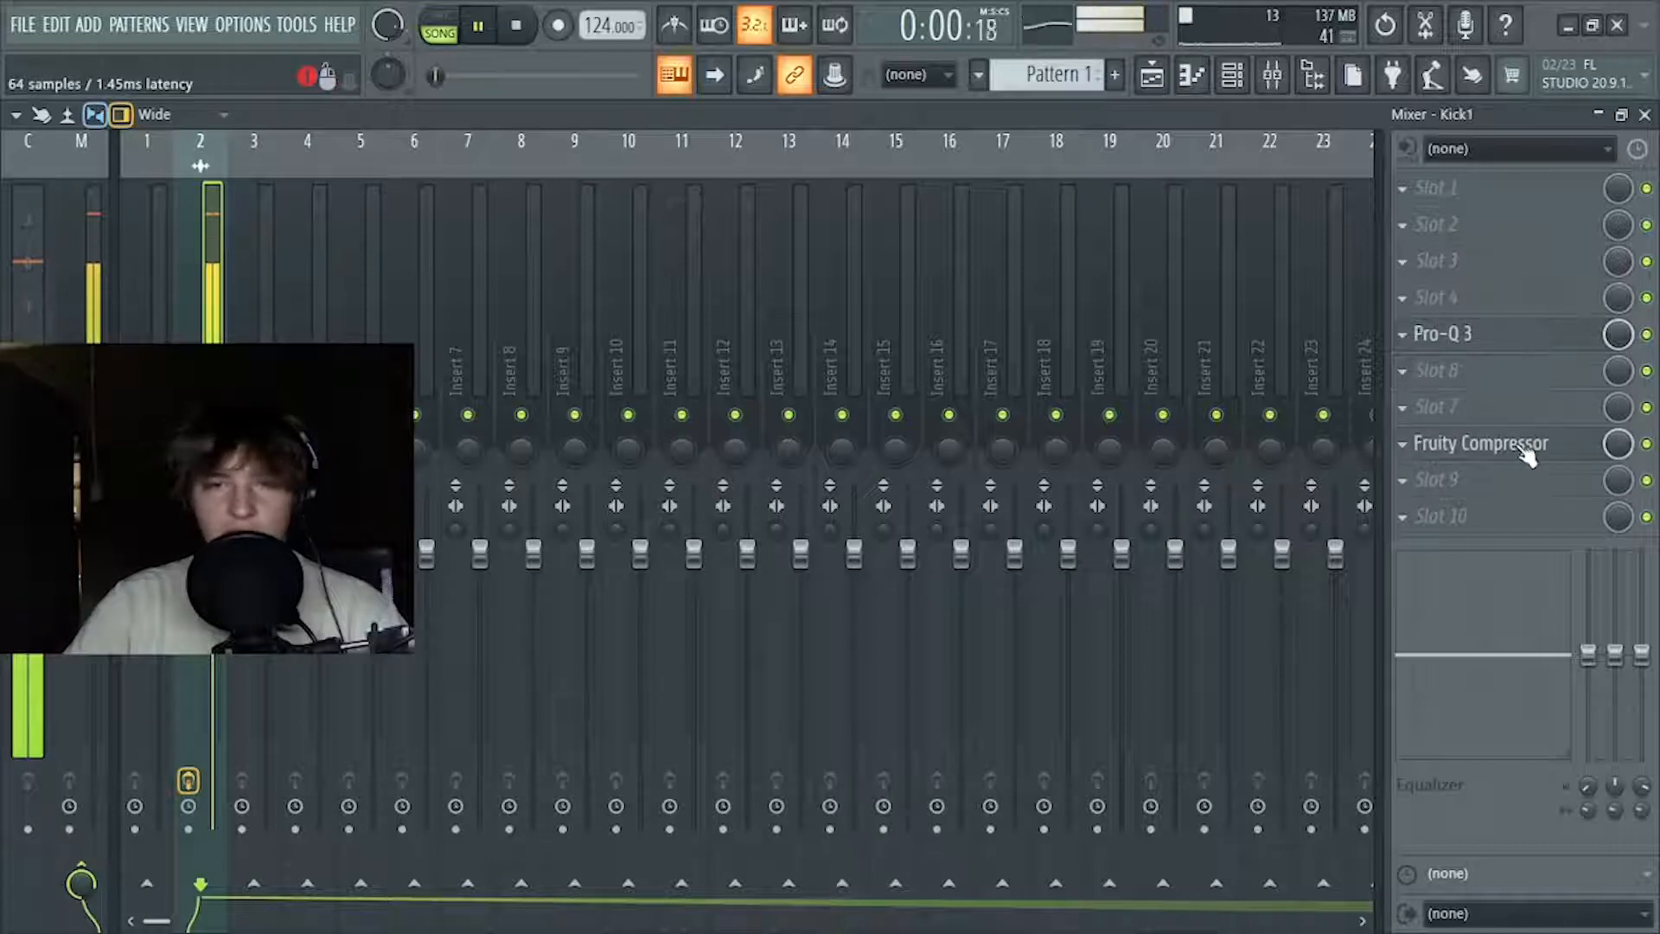
{"action": "left_click", "coordinate": [1506, 344]}
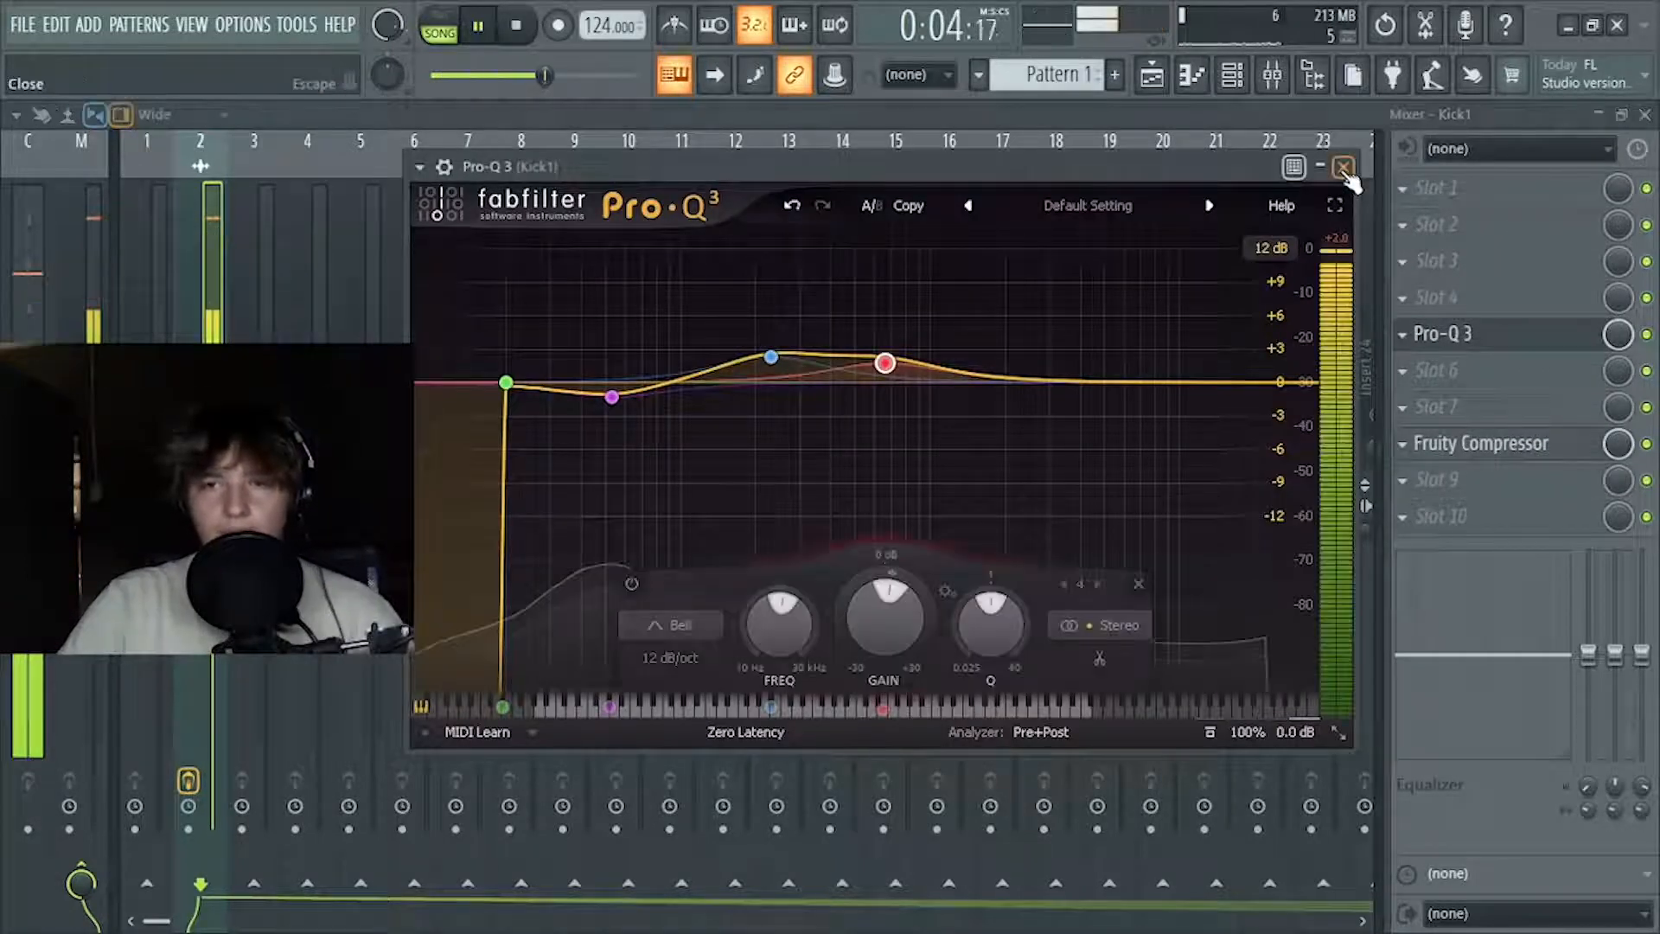
{"action": "left_click", "coordinate": [1343, 167]}
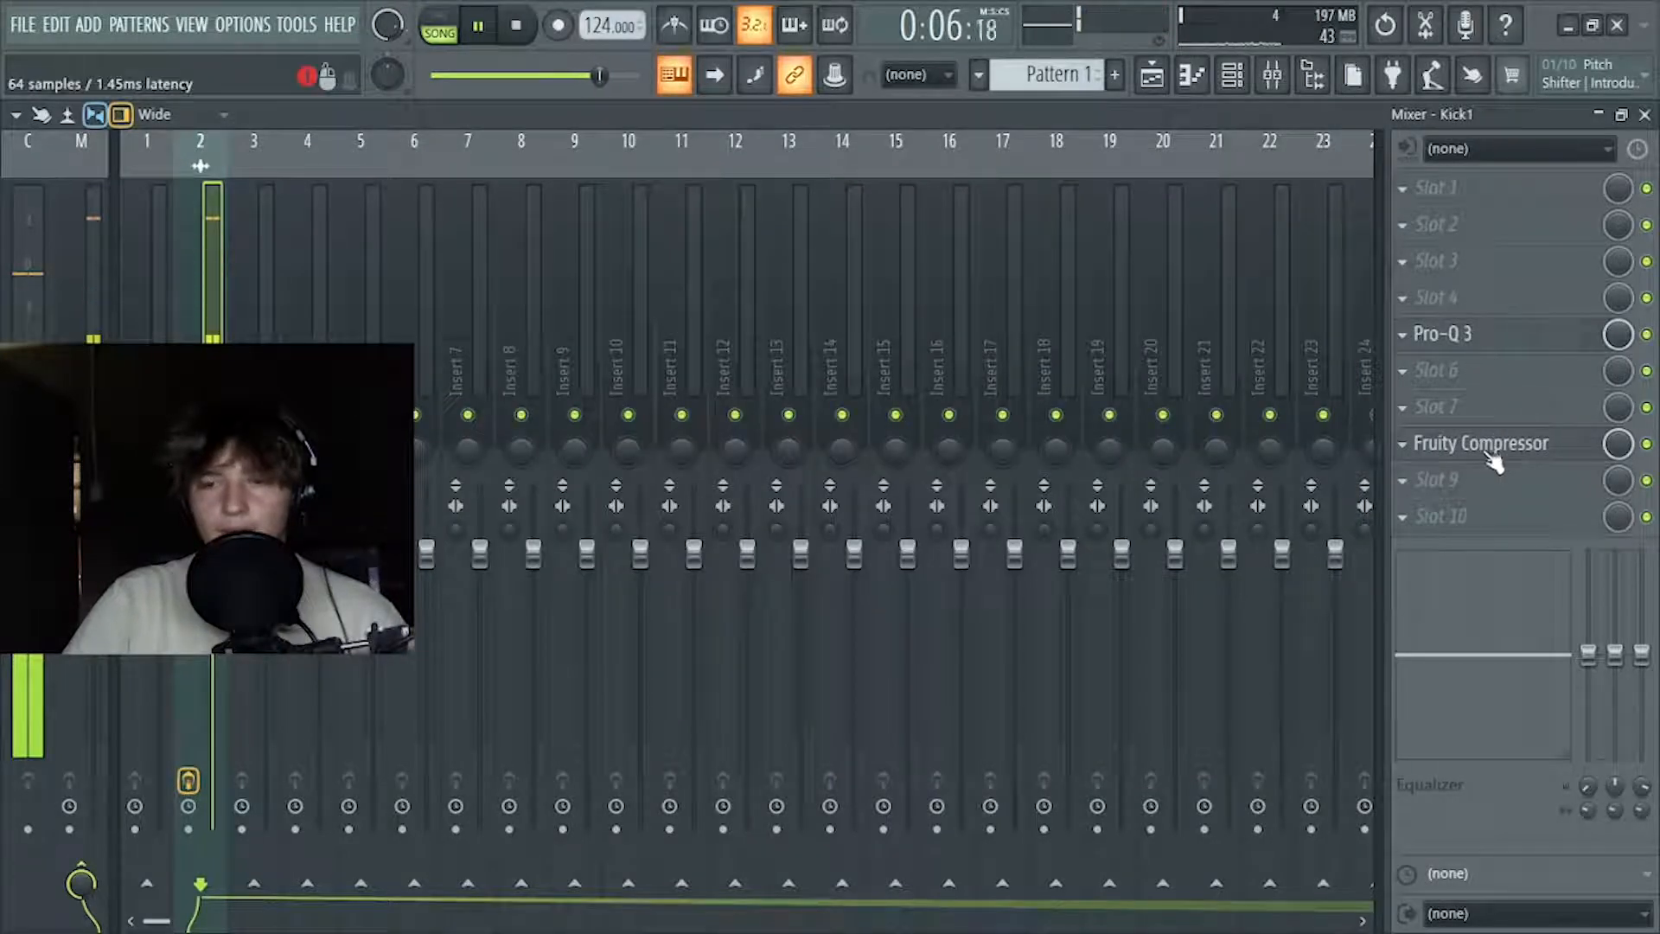
{"action": "left_click_drag", "start_coordinate": [1494, 455], "coordinate": [1488, 370]}
Load Maximus into slot 9 of the Kick1 insert and start playback
{"action": "left_click", "coordinate": [1470, 476]}
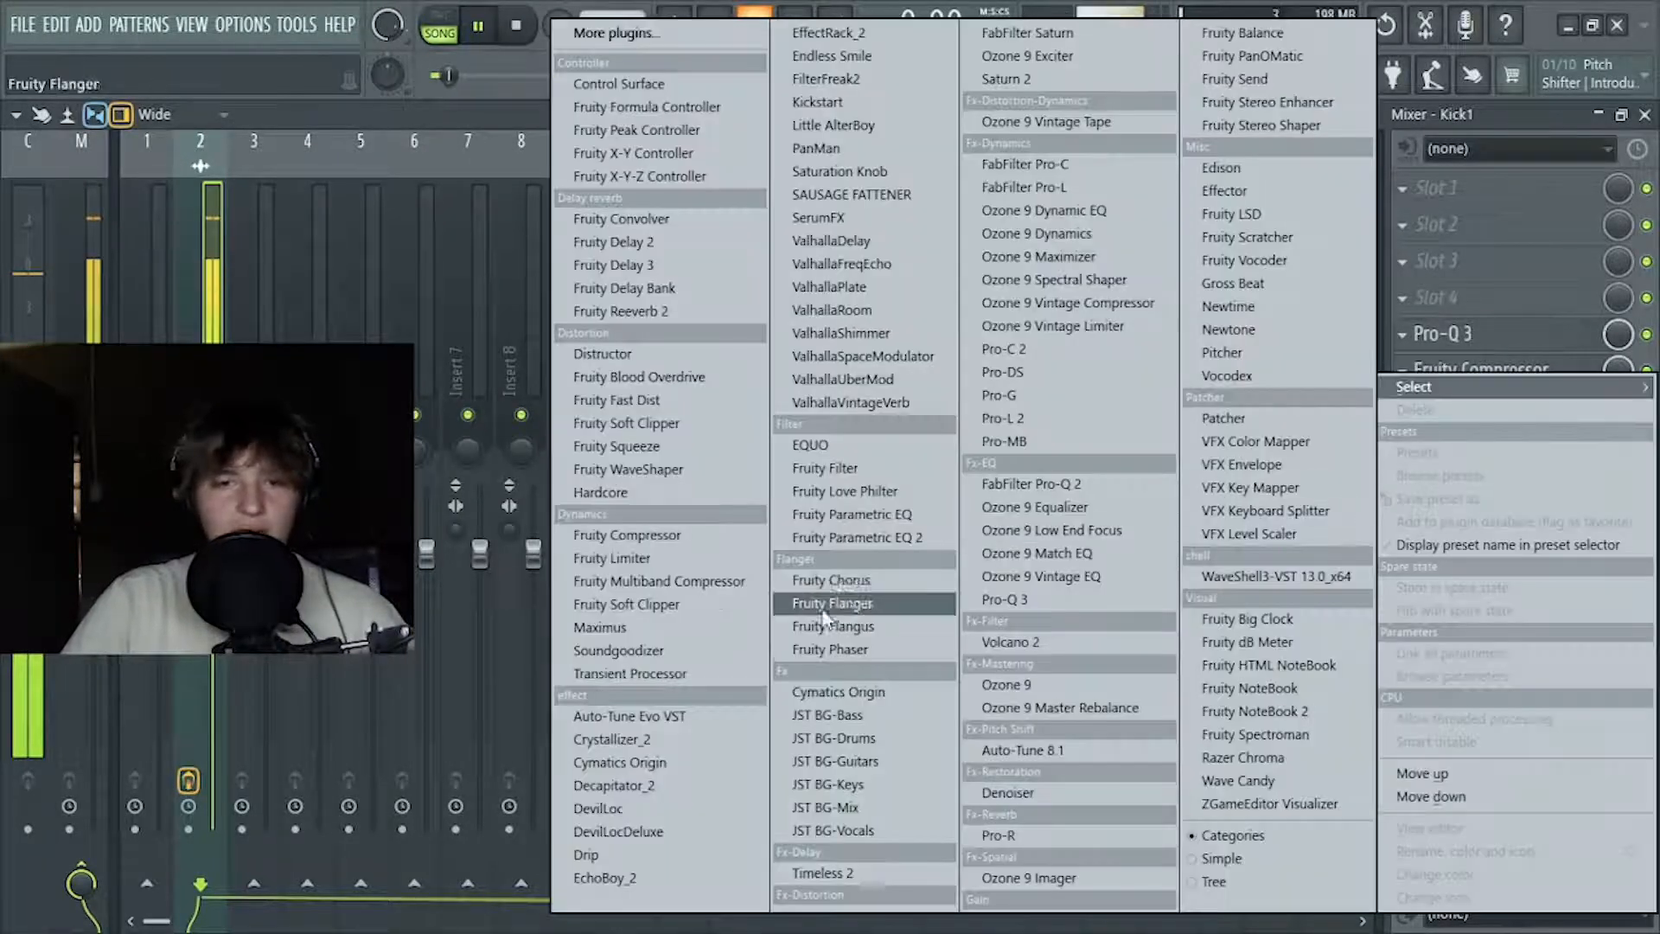
{"action": "left_click", "coordinate": [600, 627]}
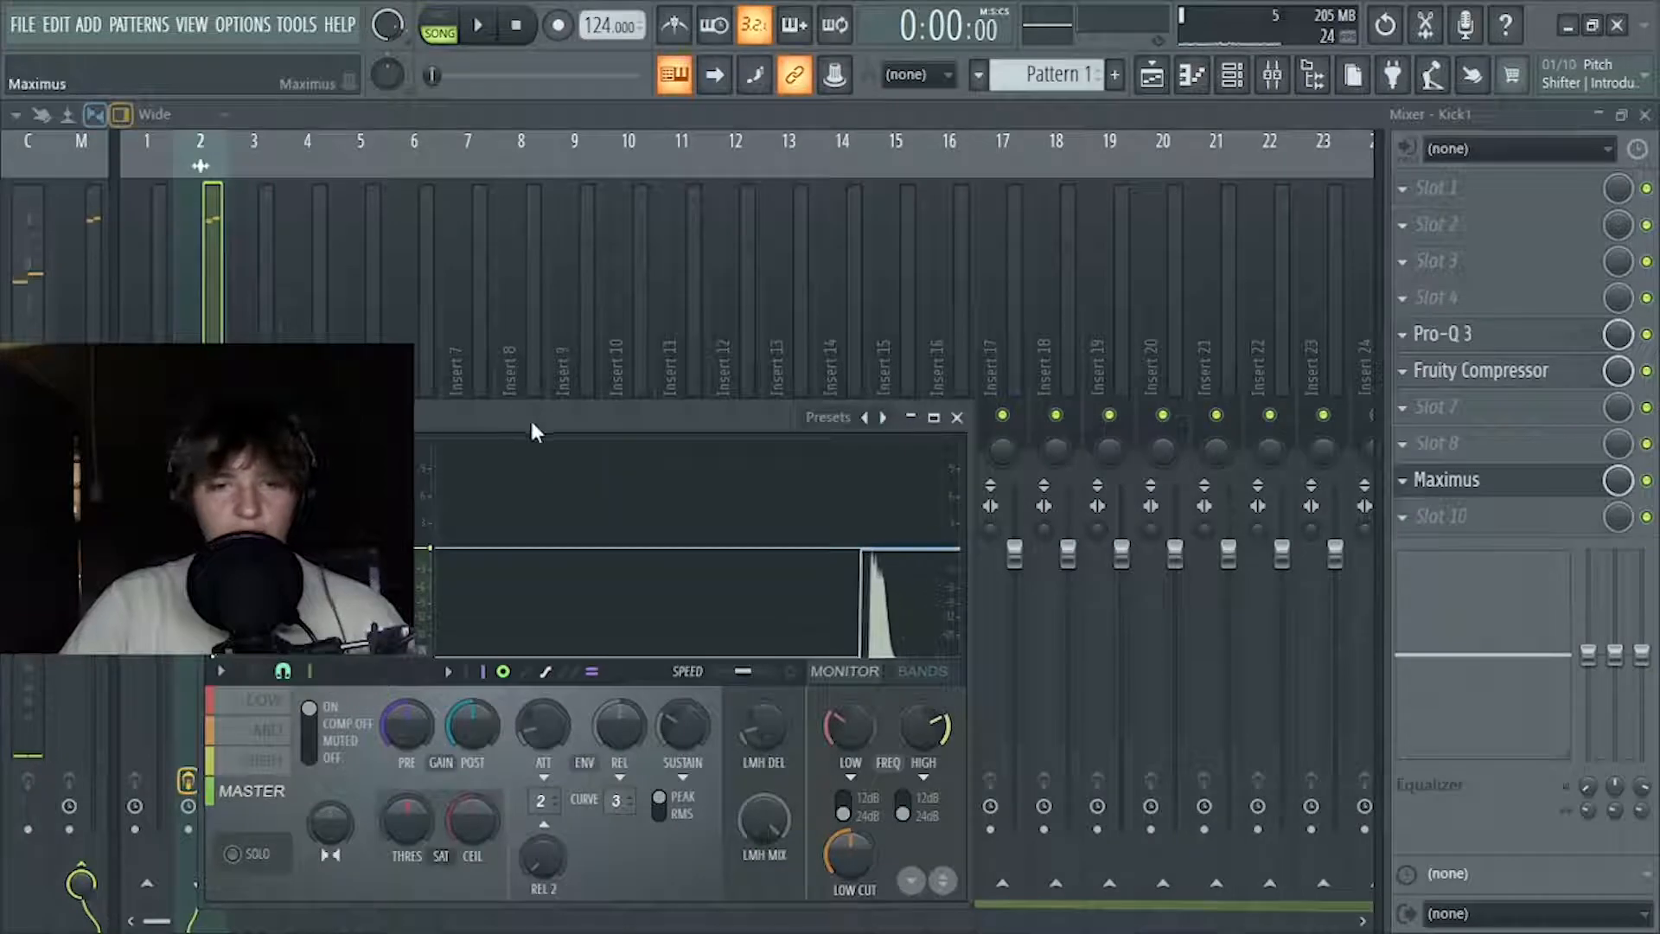
{"action": "key", "text": "space"}
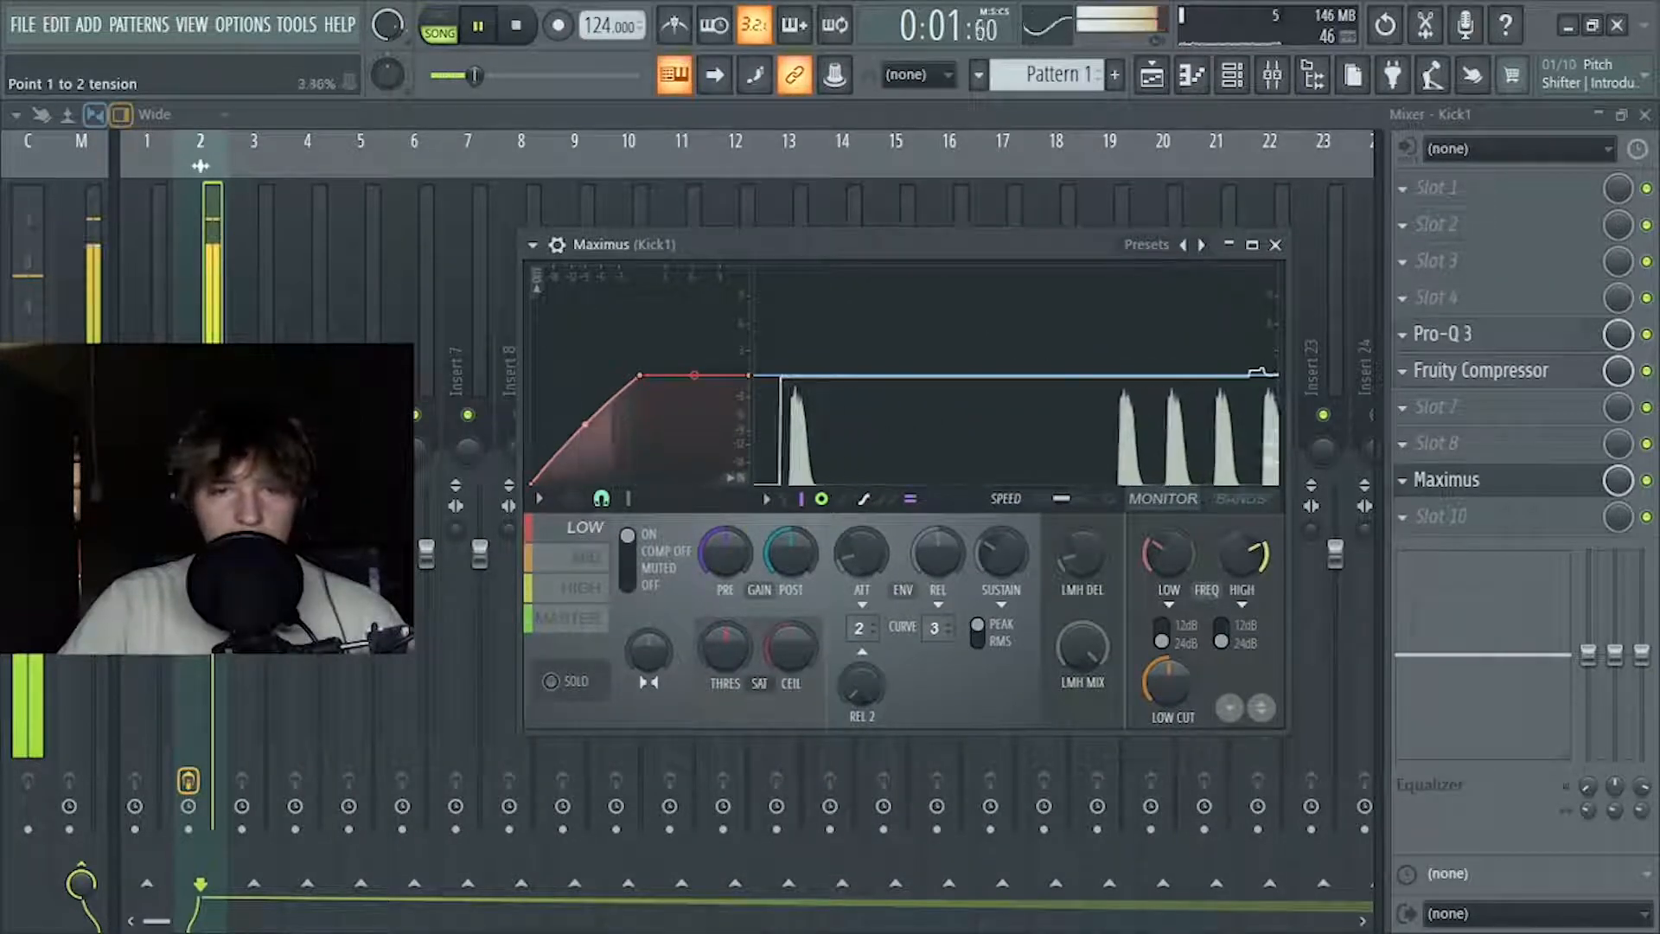
Bend the rising part of Maximus's MID and HIGH band curves slightly upward, then close the plugin
{"action": "left_click", "coordinate": [597, 558]}
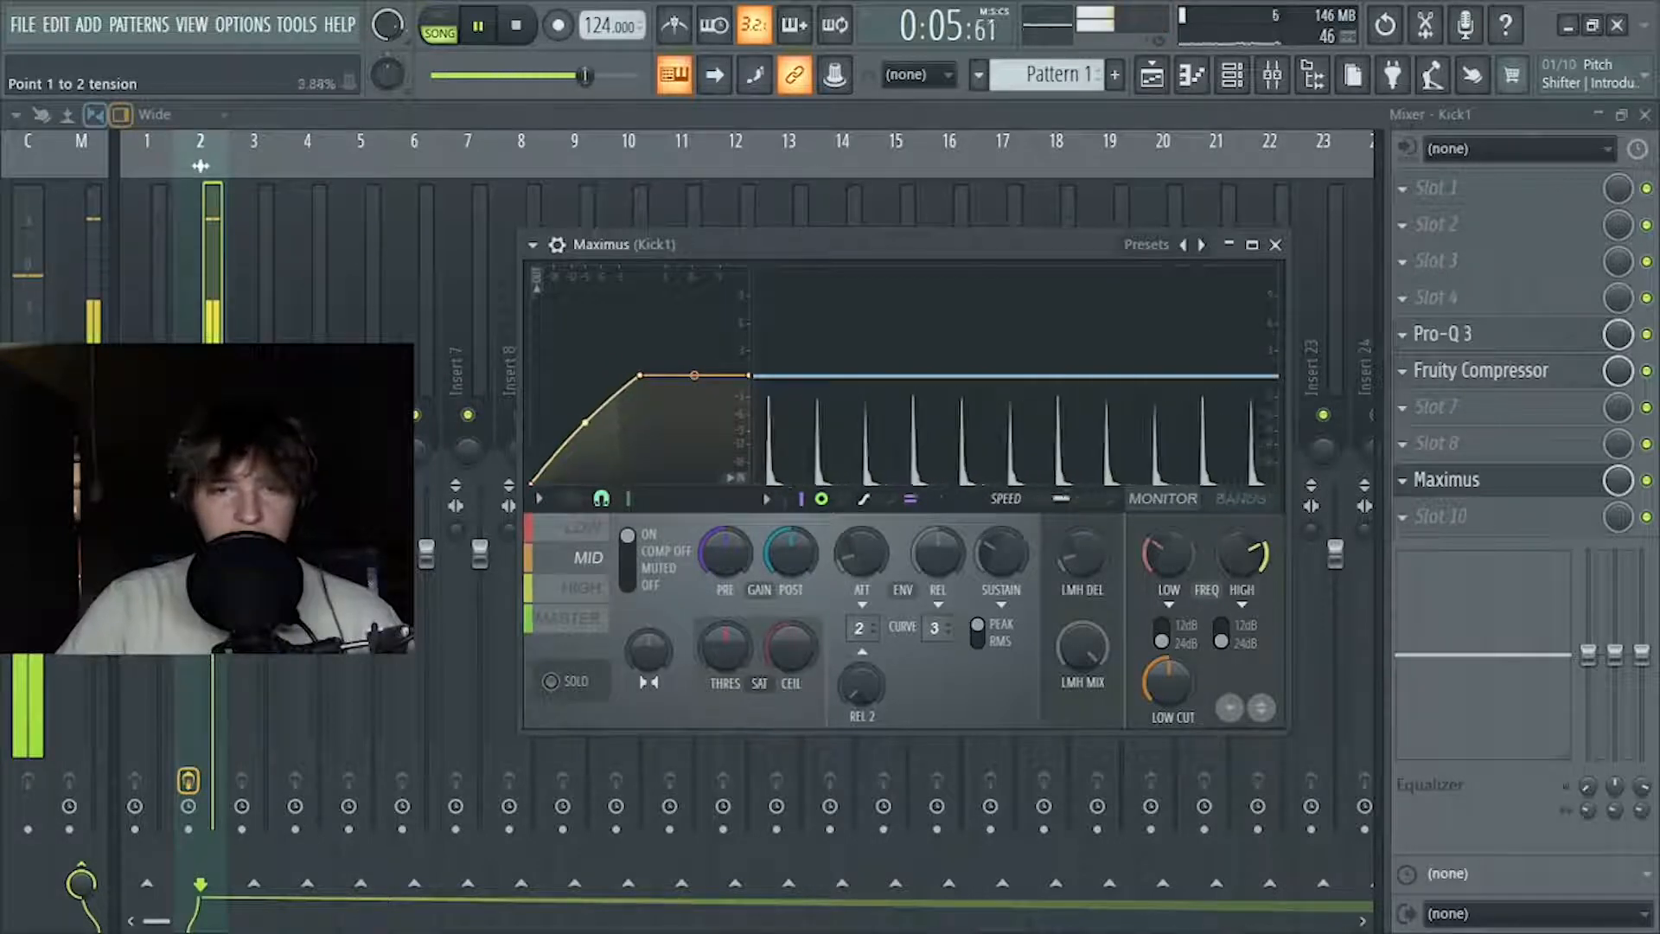
{"action": "left_click_drag", "start_coordinate": [585, 429], "coordinate": [584, 416]}
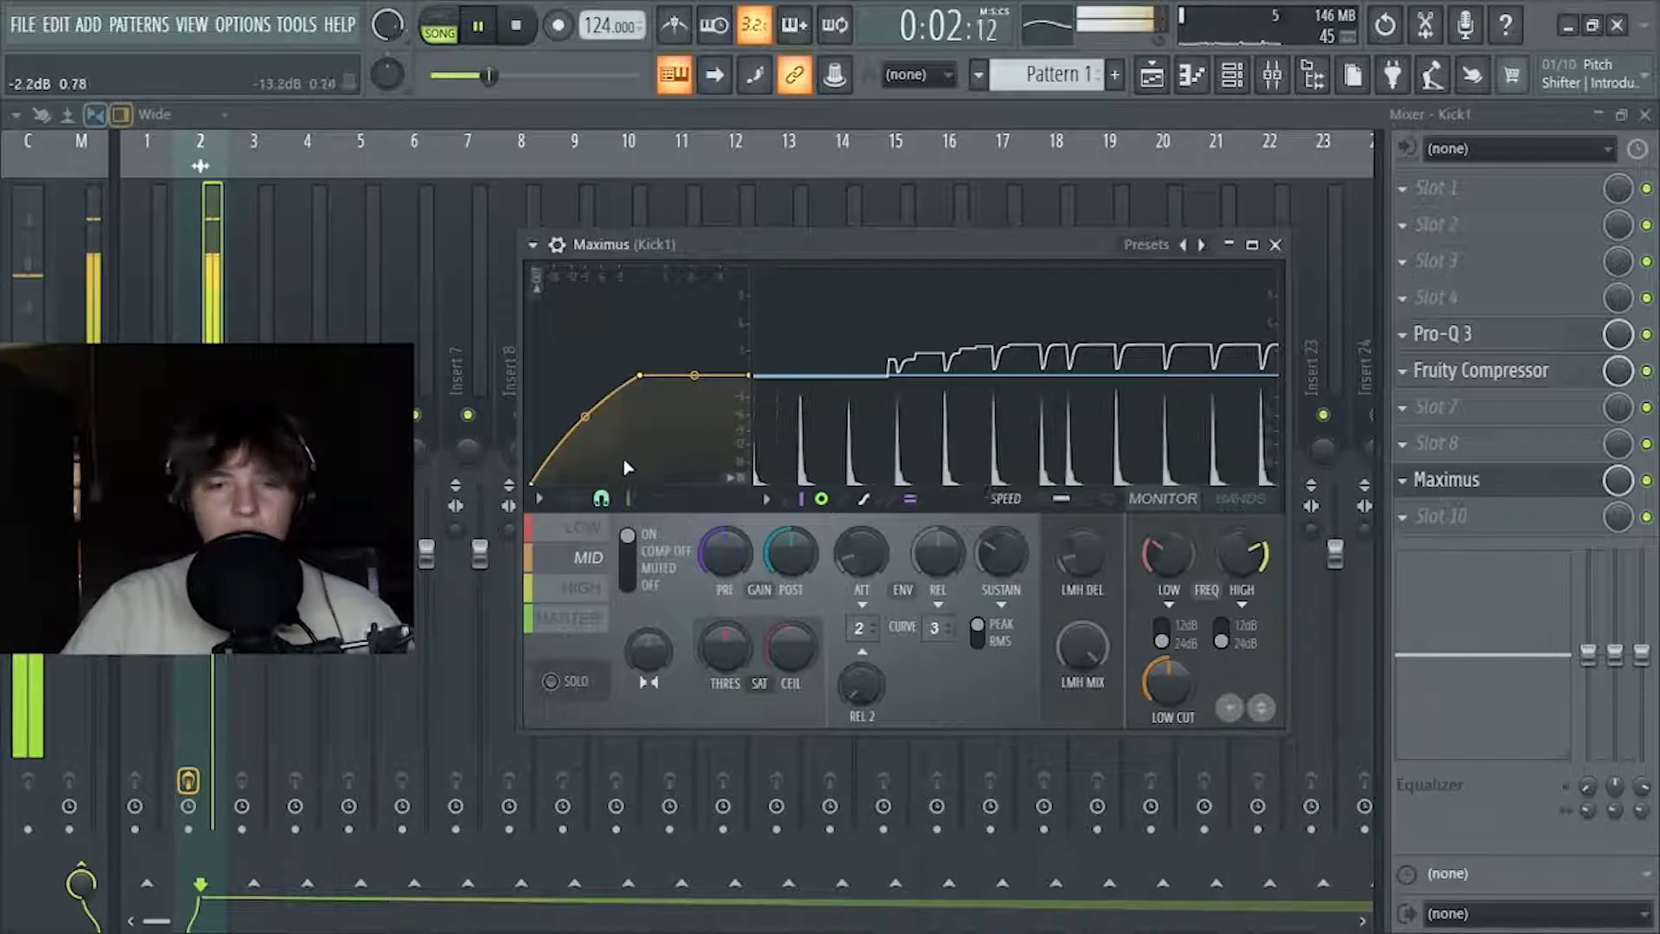
{"action": "left_click", "coordinate": [598, 590]}
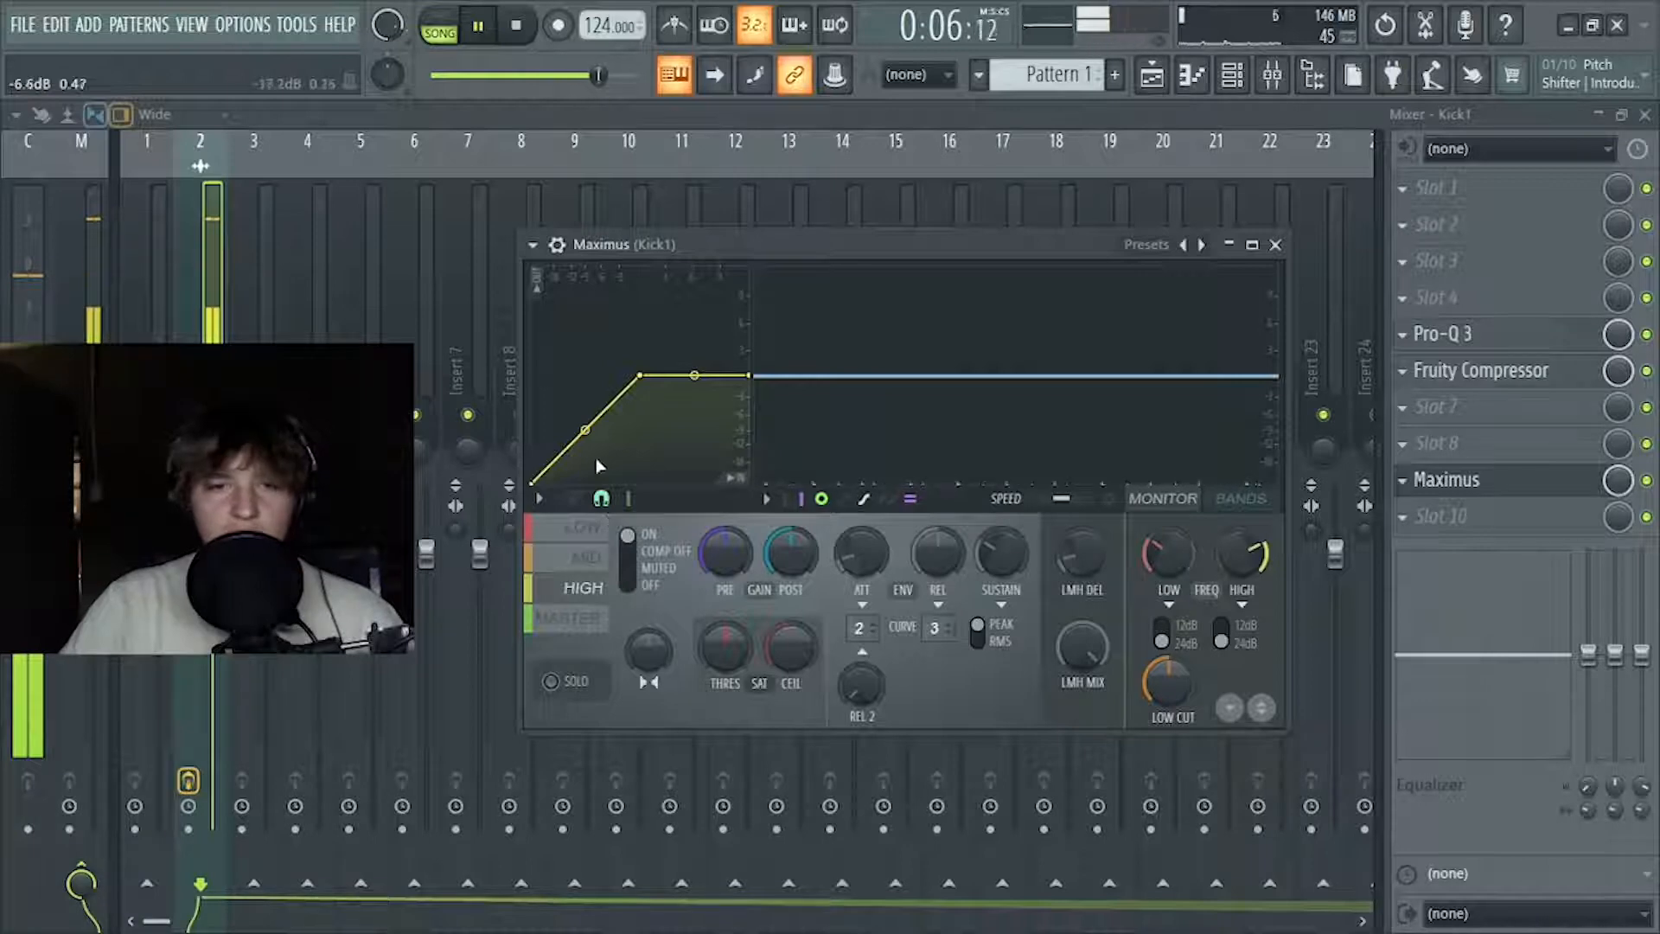
{"action": "left_click_drag", "start_coordinate": [585, 429], "coordinate": [586, 415]}
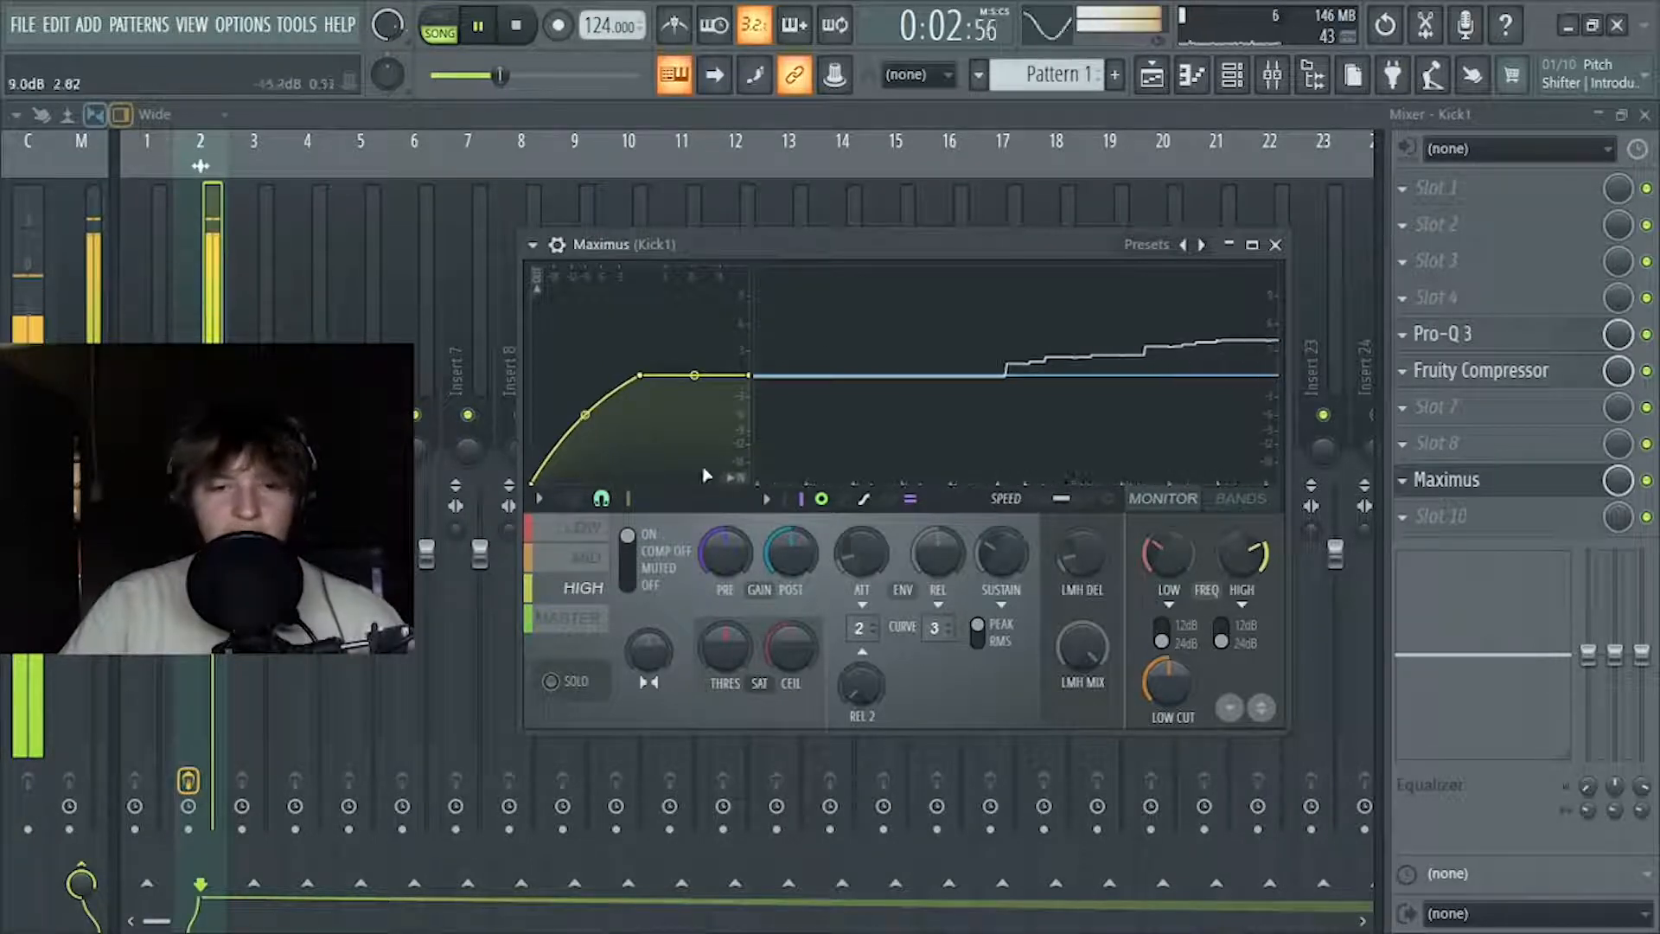
{"action": "left_click", "coordinate": [1275, 245]}
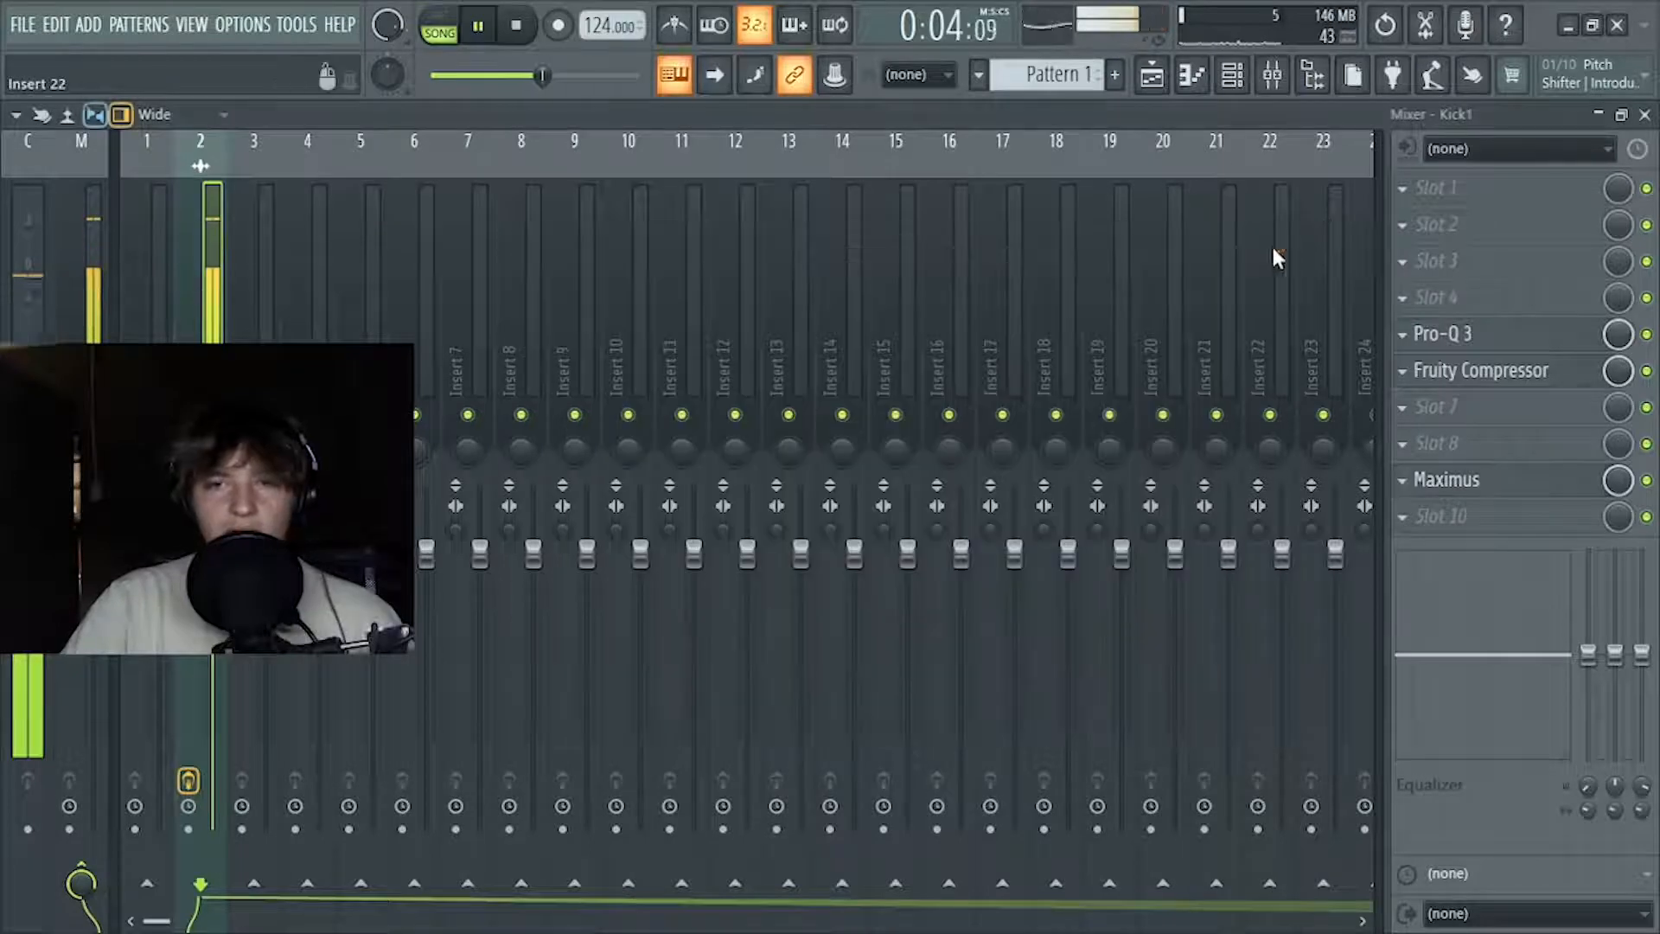
Add the Clap2 sample from the Dark bass Clap folder to playlist Track 5, close to the second kick
{"action": "left_click", "coordinate": [1151, 82]}
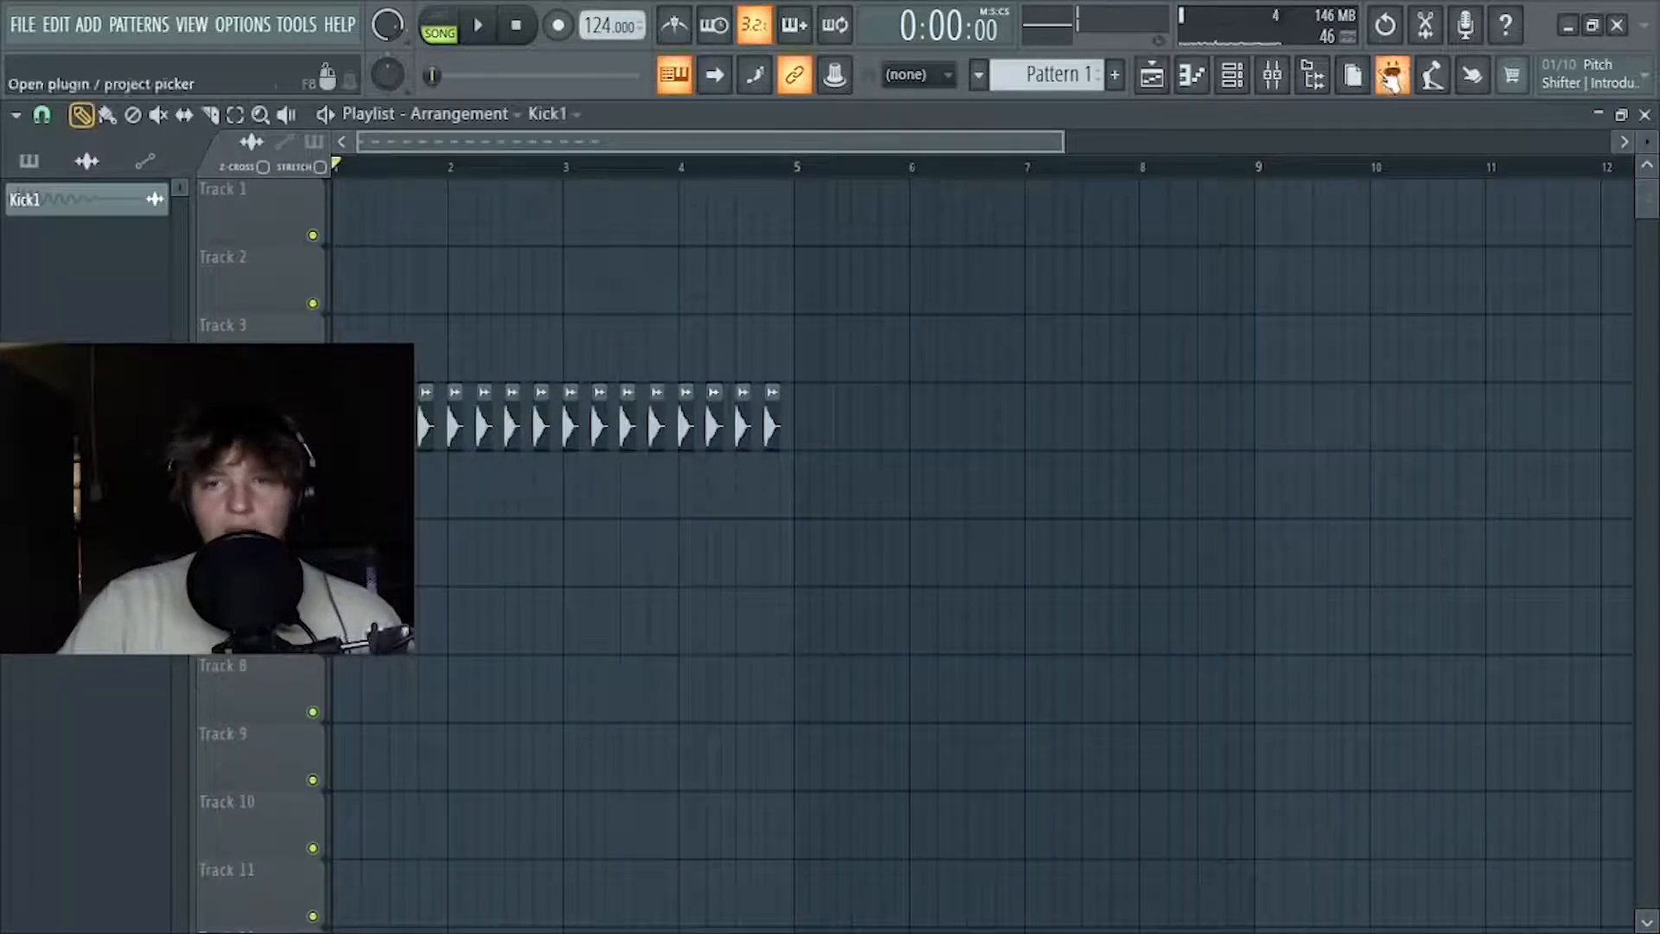
{"action": "left_click", "coordinate": [1306, 75]}
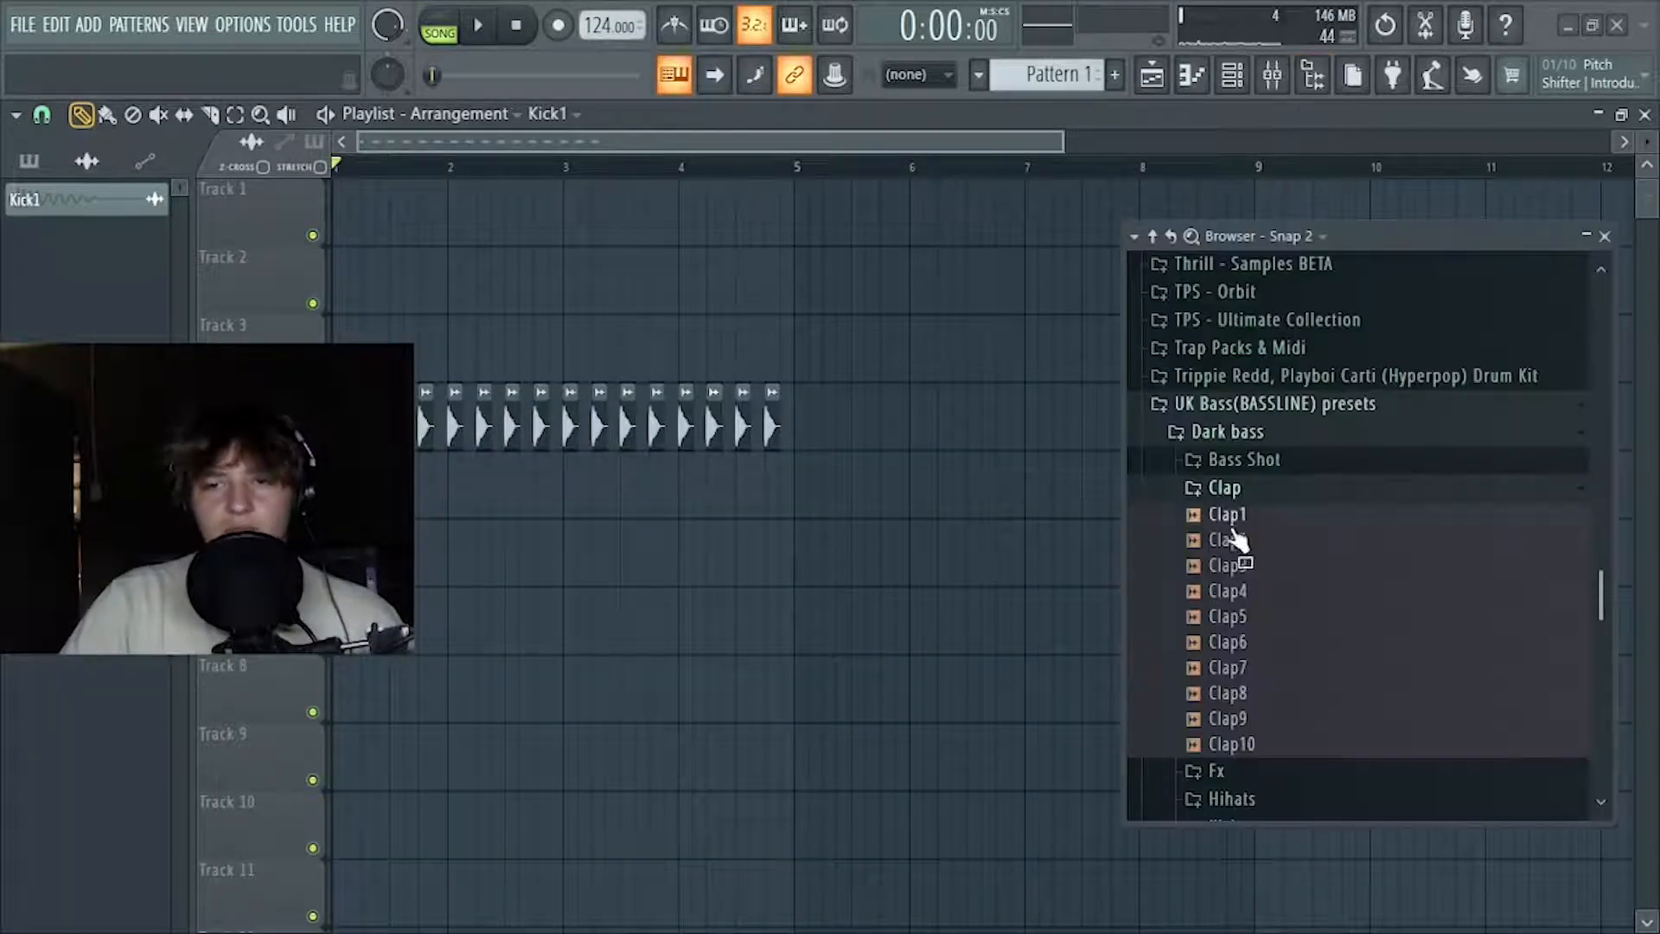
{"action": "left_click_drag", "start_coordinate": [1247, 544], "coordinate": [421, 499]}
{"action": "scroll", "coordinate": [395, 168], "scroll_direction": "up", "scroll_amount": 3}
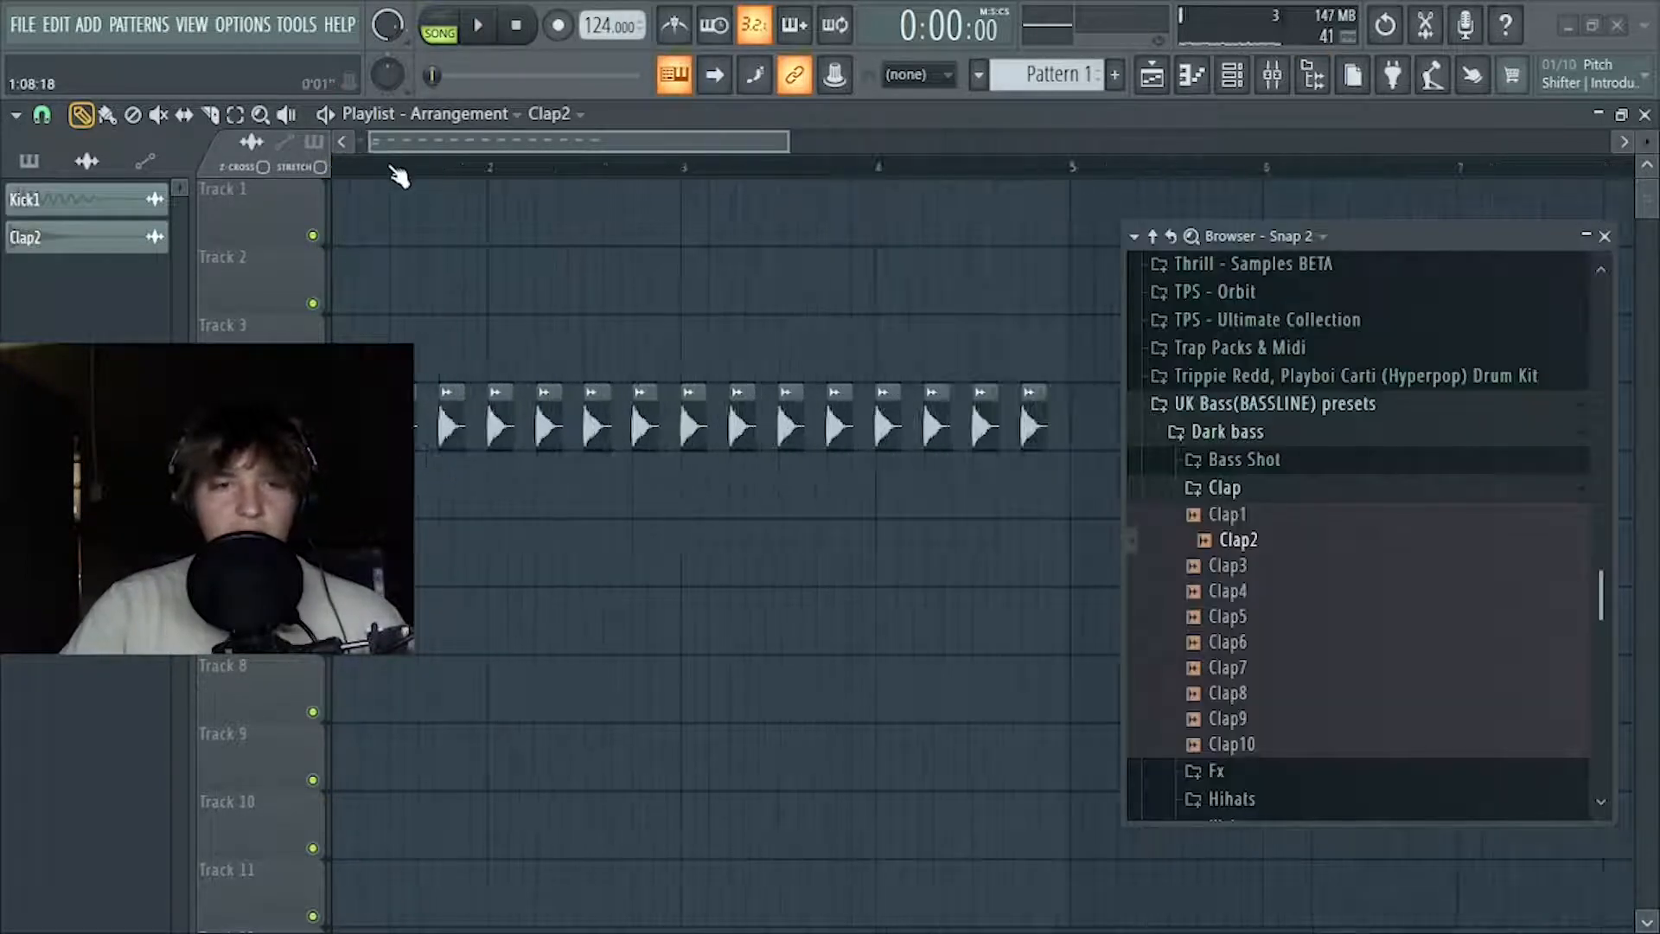
{"action": "left_click", "coordinate": [1606, 238]}
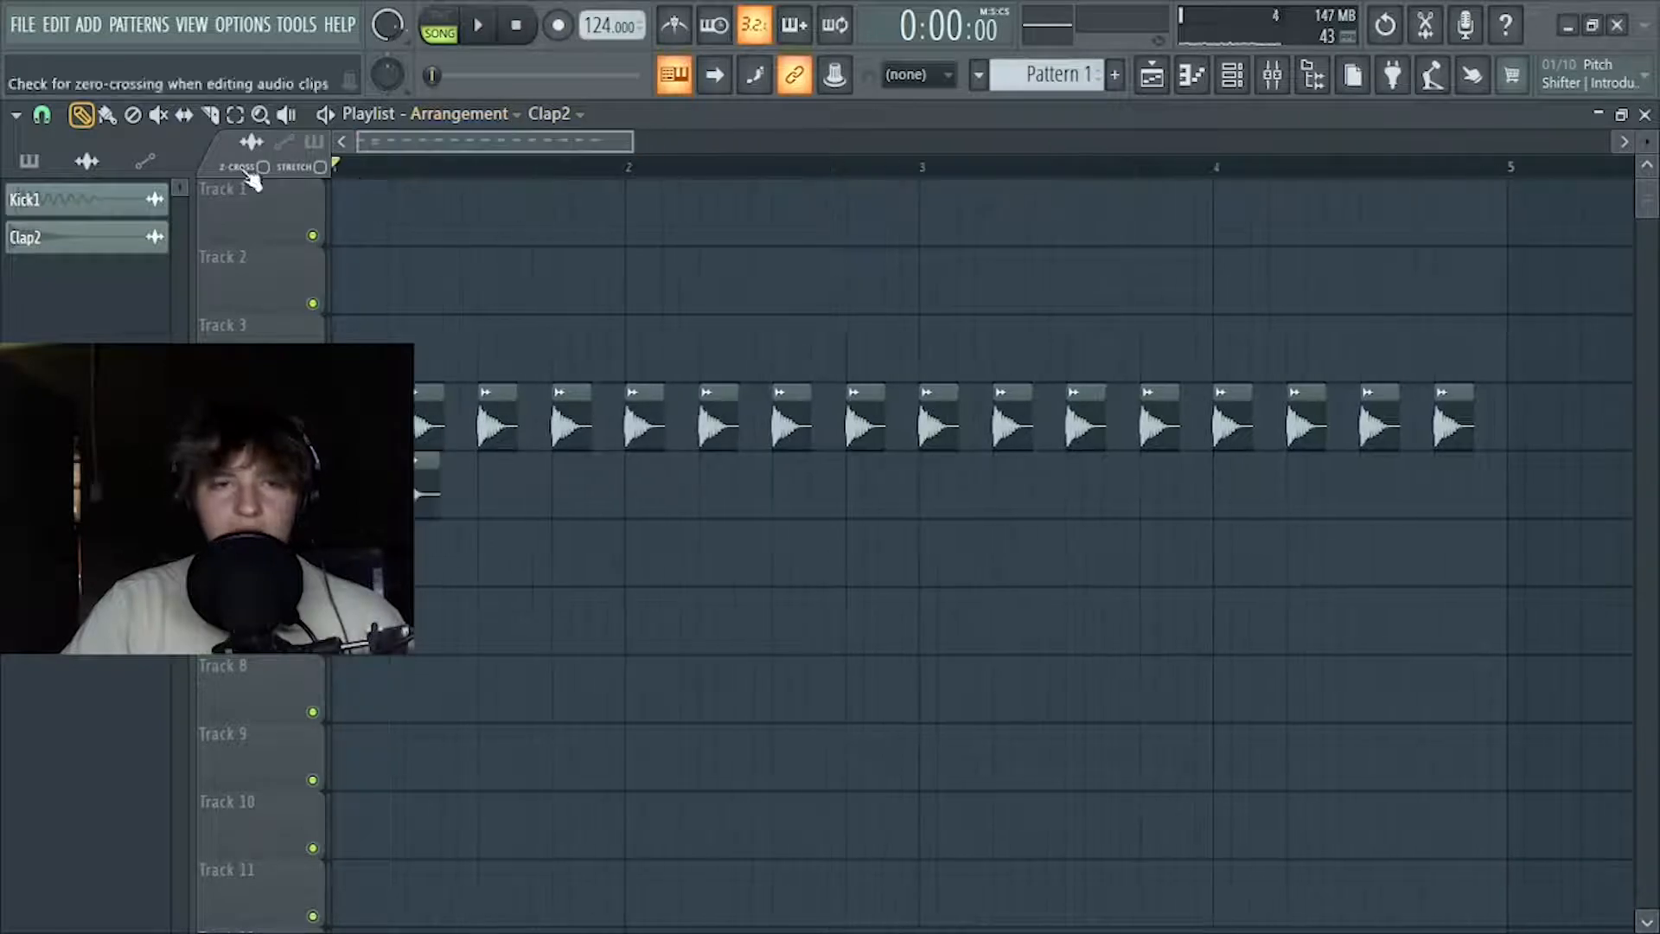
Repeat the Clap2 clip on Track 5 just ahead of every second kick through the end of bar 4
{"action": "scroll", "coordinate": [370, 173], "scroll_direction": "up", "scroll_amount": 2}
{"action": "scroll", "coordinate": [472, 178], "scroll_direction": "up", "scroll_amount": 3}
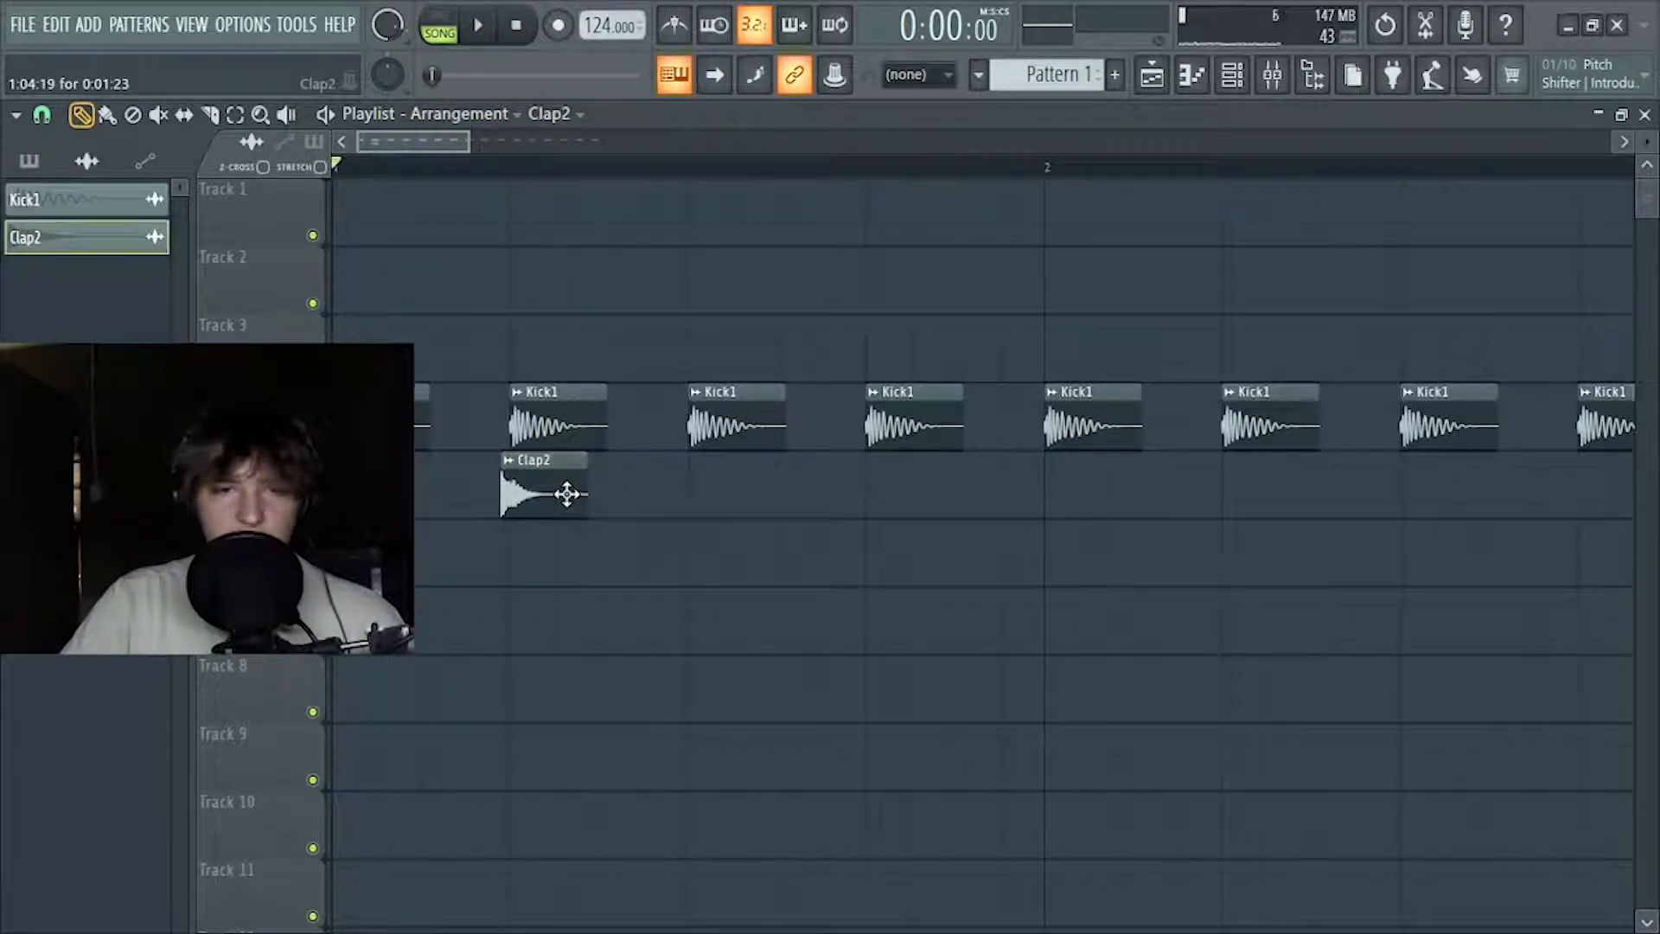
{"action": "scroll", "coordinate": [611, 190], "scroll_direction": "down", "scroll_amount": 3}
{"action": "scroll", "coordinate": [617, 173], "scroll_direction": "down", "scroll_amount": 2}
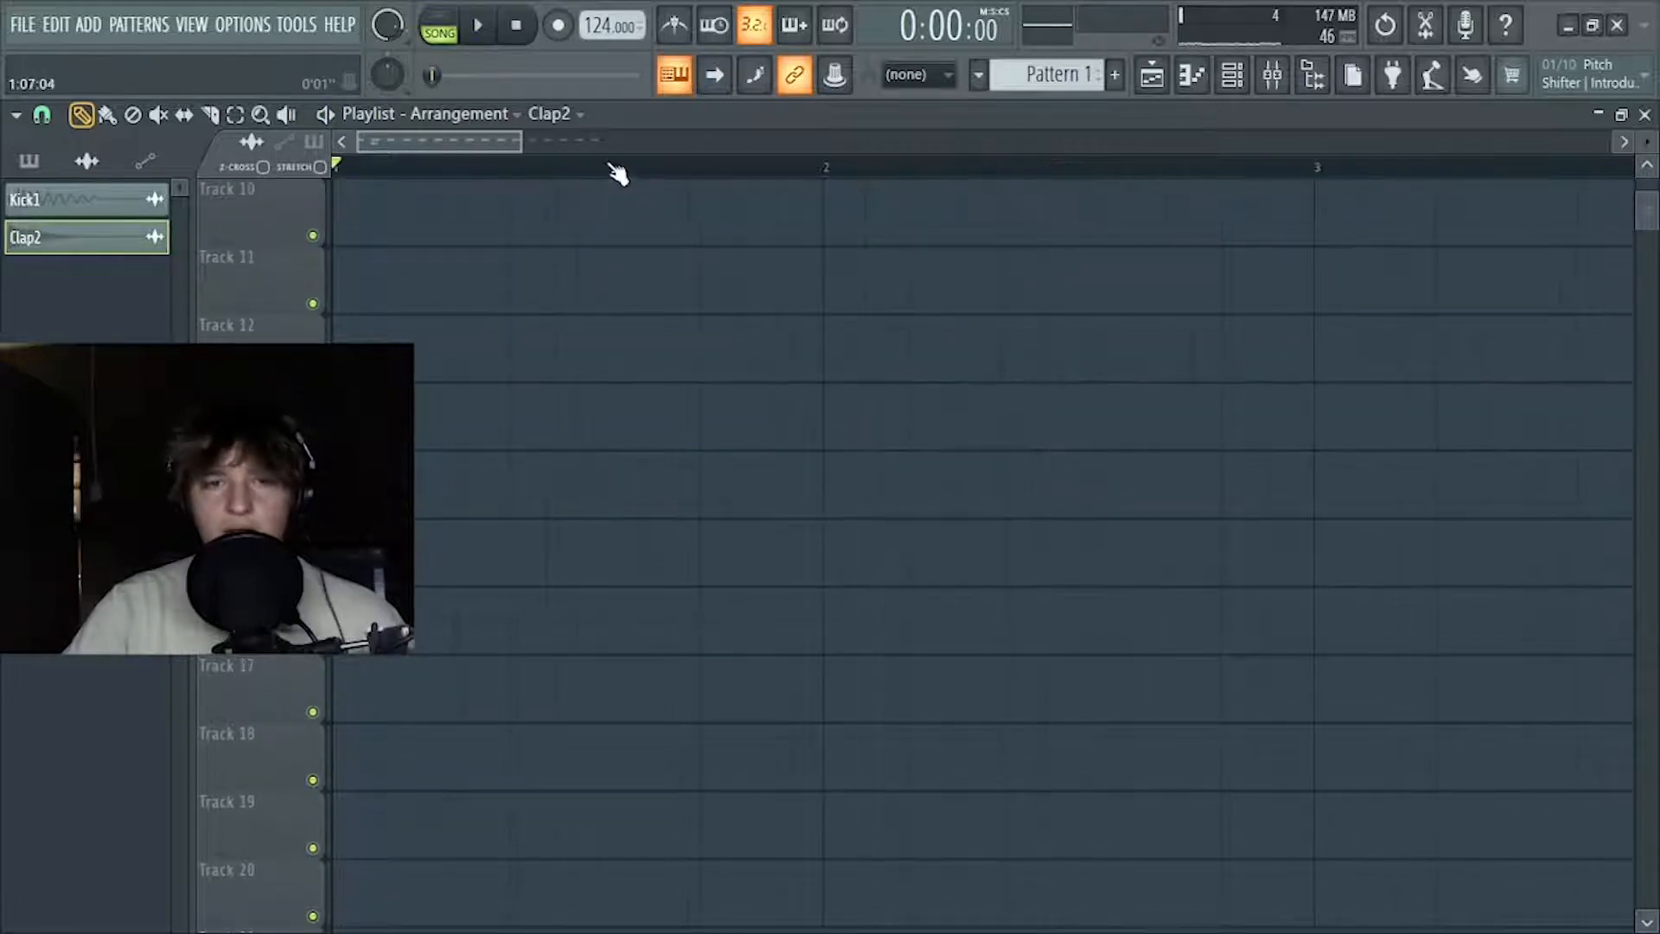
{"action": "scroll", "coordinate": [617, 173], "scroll_direction": "down", "scroll_amount": 2}
{"action": "scroll", "coordinate": [630, 311], "scroll_direction": "up", "scroll_amount": 5}
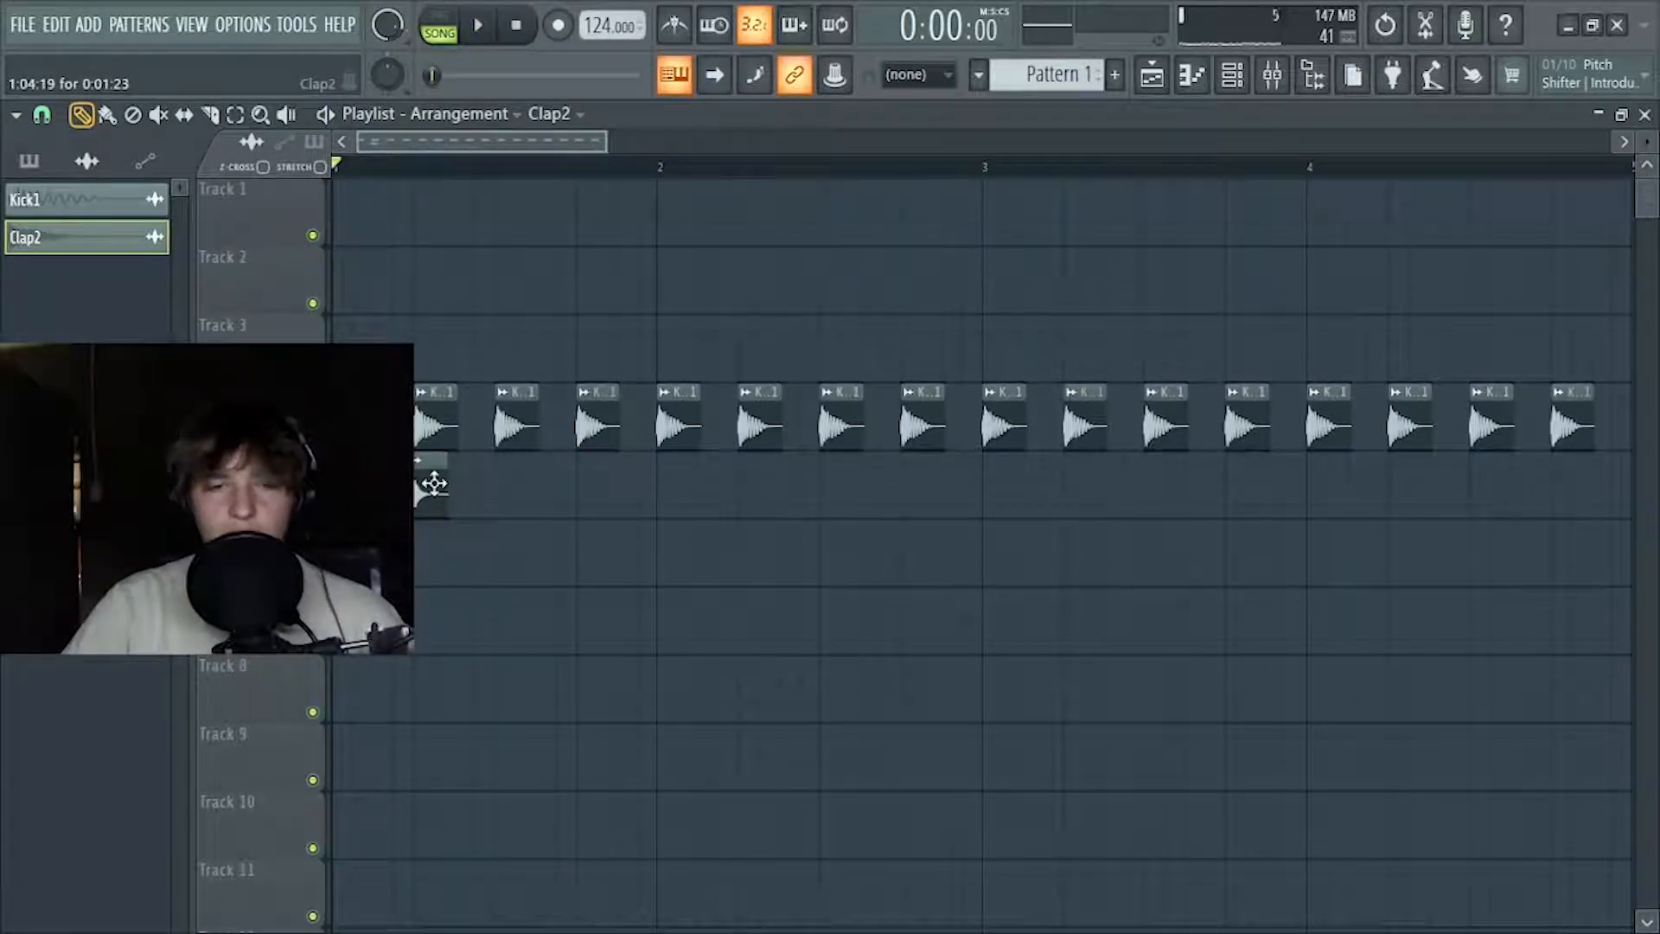
{"action": "left_click_drag", "start_coordinate": [489, 484], "coordinate": [571, 484]}
{"action": "mouse_move", "coordinate": [699, 451]}
{"action": "left_mouse_down"}
{"action": "mouse_move", "coordinate": [638, 519]}
{"action": "mouse_move", "coordinate": [416, 519]}
{"action": "mouse_move", "coordinate": [763, 483]}
{"action": "left_mouse_up"}
{"action": "left_click_drag", "start_coordinate": [1175, 517], "coordinate": [1076, 472]}
Play back the claps, deselect them, and route the Clap2 channel to mixer insert 3
{"action": "key", "text": "space"}
{"action": "scroll", "coordinate": [879, 172], "scroll_direction": "down", "scroll_amount": 2}
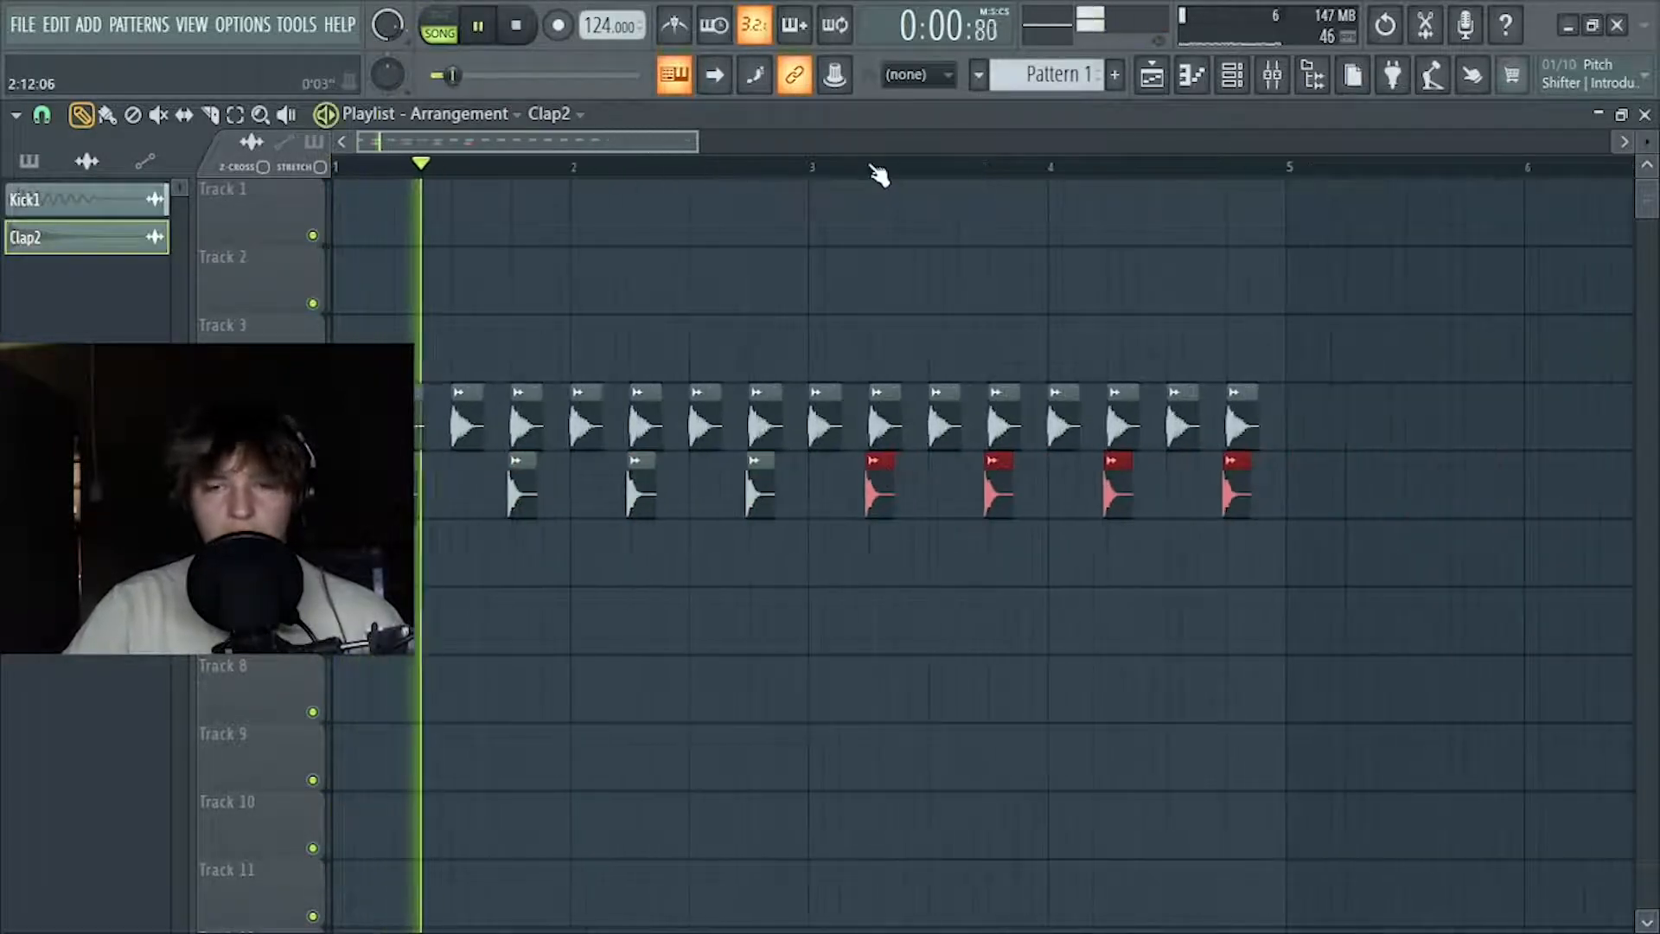
{"action": "left_click", "coordinate": [965, 289]}
{"action": "right_click", "coordinate": [962, 298]}
{"action": "double_click", "coordinate": [990, 482]}
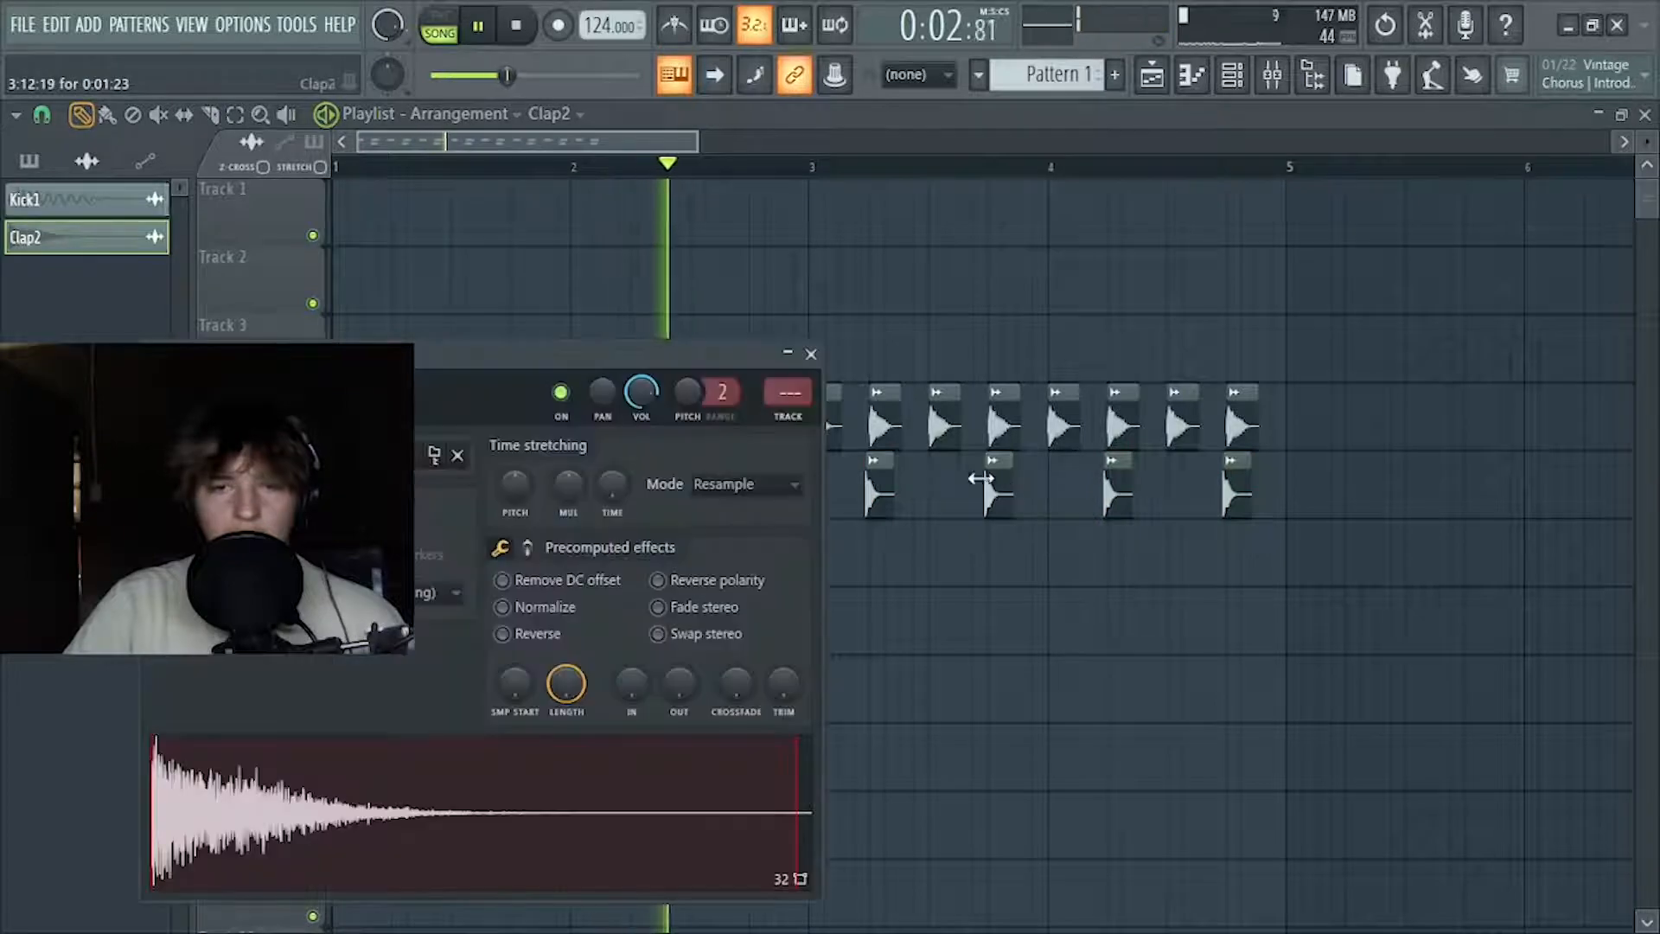
{"action": "key", "text": "F9"}
{"action": "key", "text": "space"}
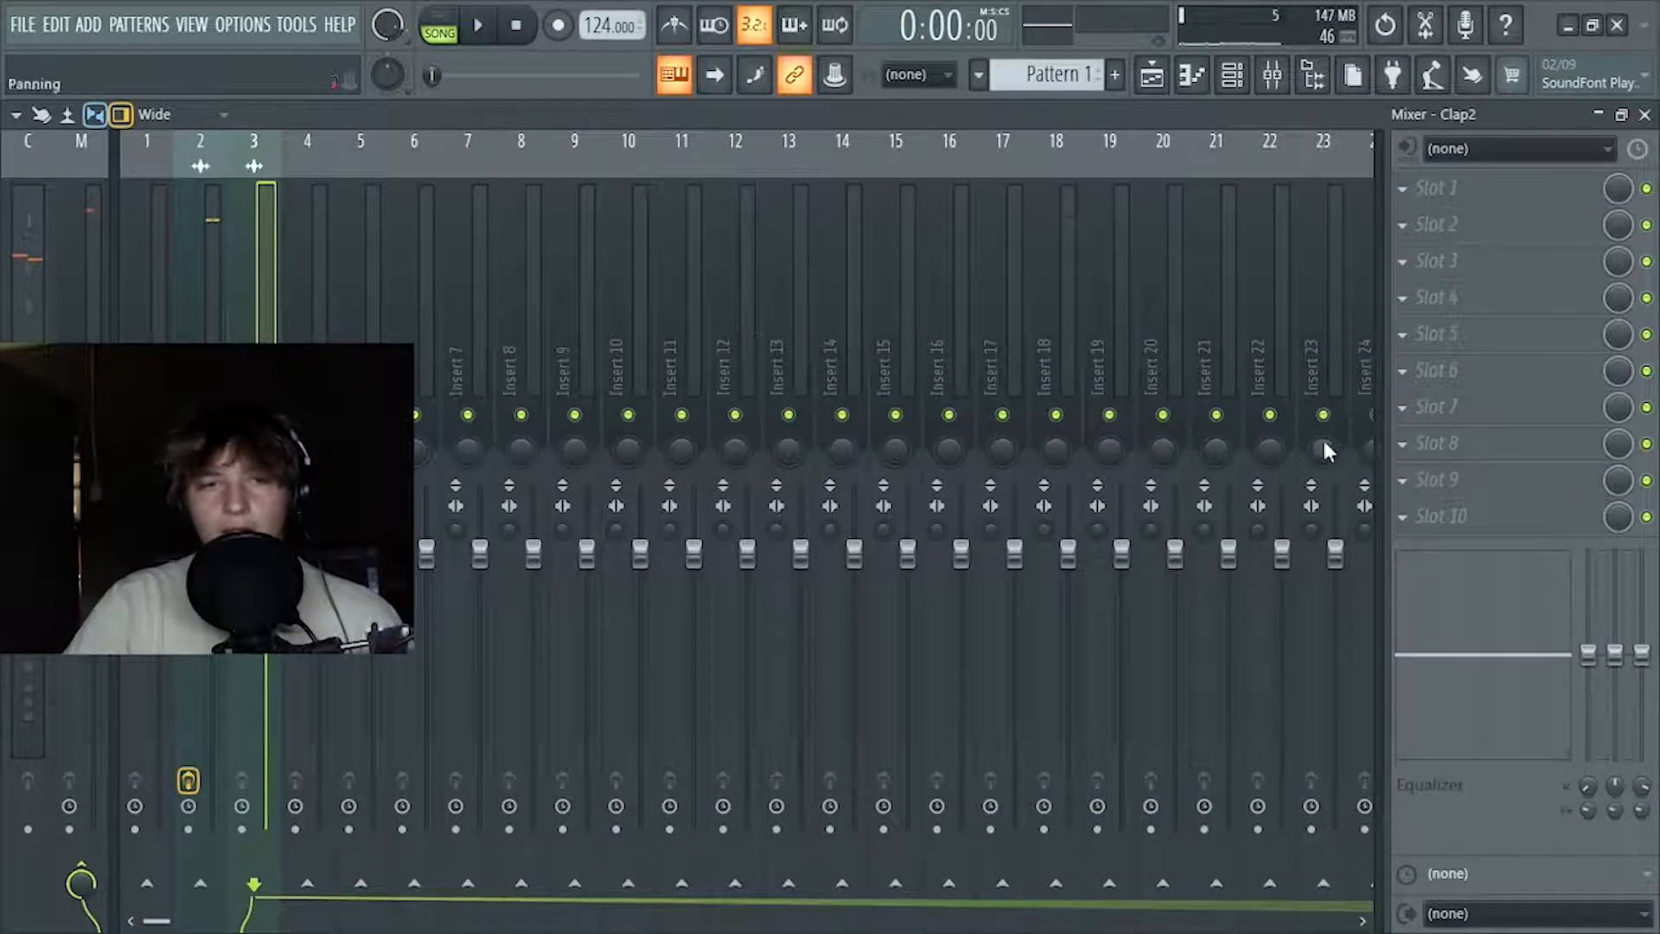
Load Fruity Compressor with the Drums preset in slot 8 of the Clap2 insert and set stereo separation to about 20% separated
{"action": "left_click", "coordinate": [1456, 460]}
{"action": "left_click", "coordinate": [648, 530]}
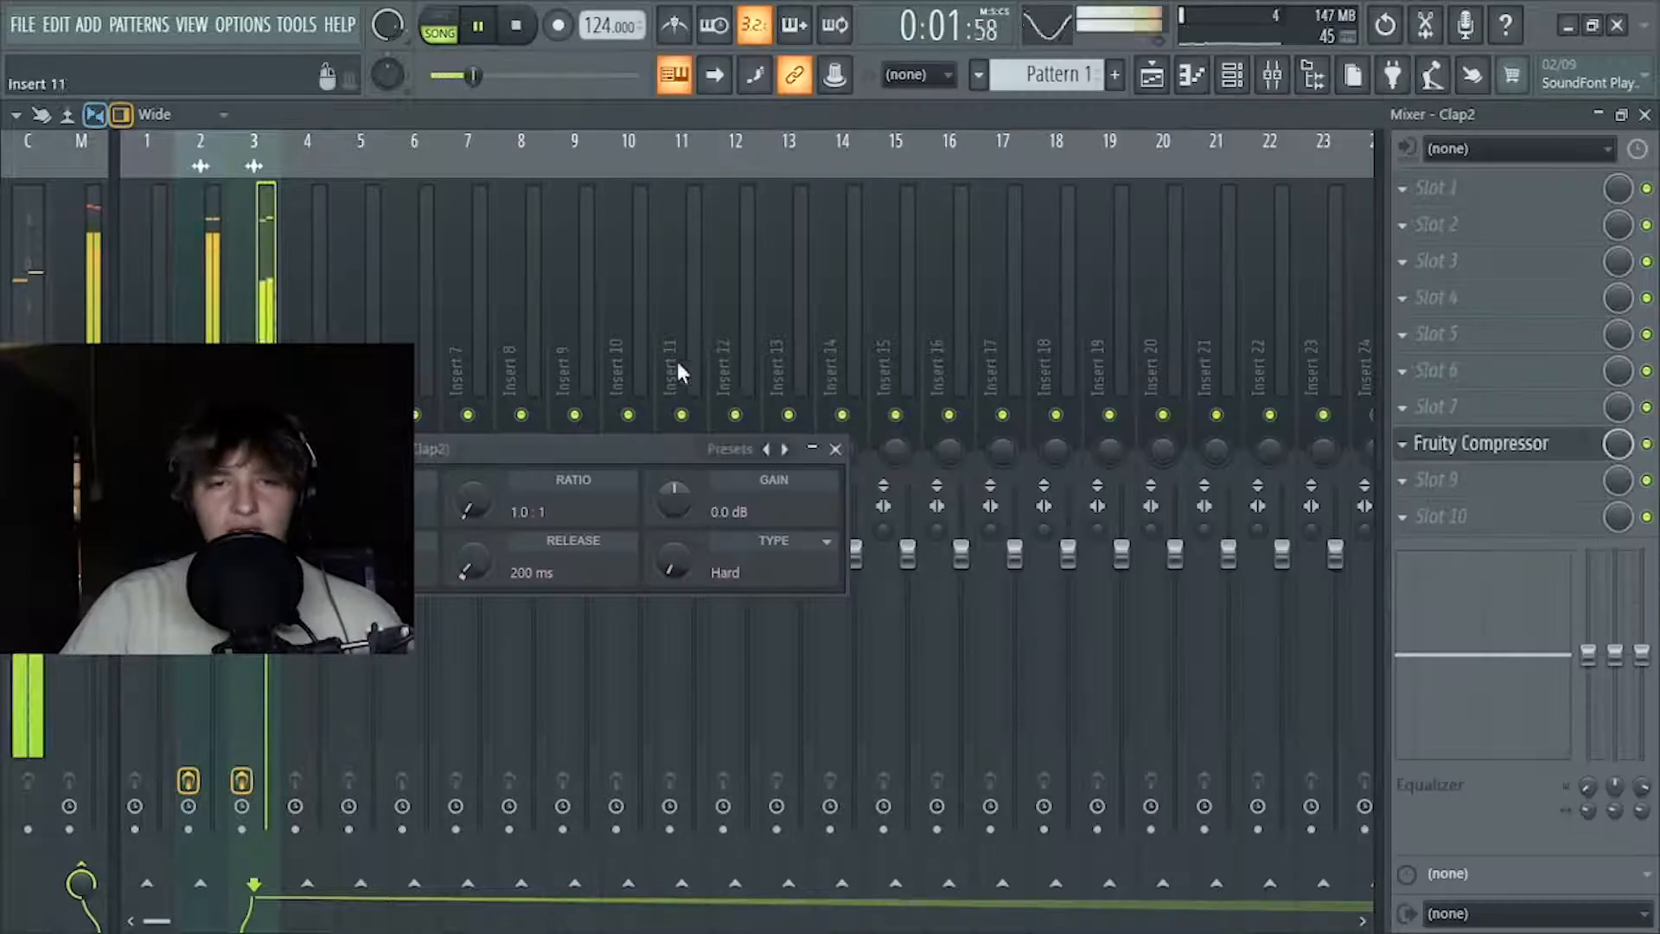
{"action": "left_click", "coordinate": [722, 450]}
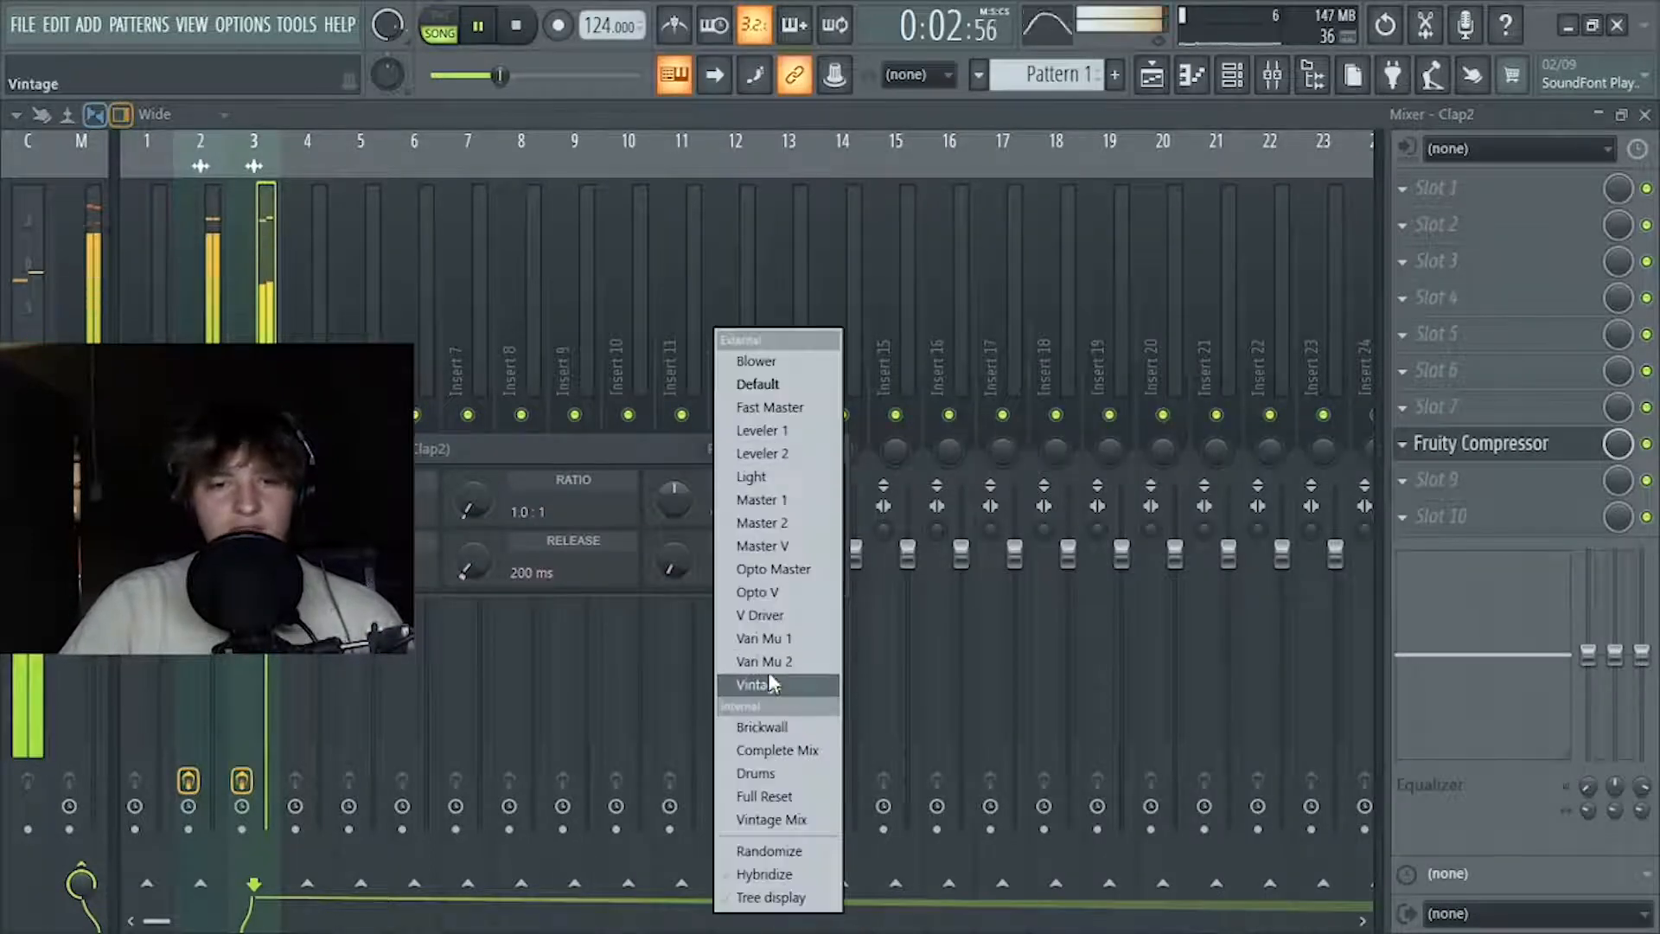
{"action": "left_click", "coordinate": [752, 768]}
{"action": "left_click", "coordinate": [836, 450]}
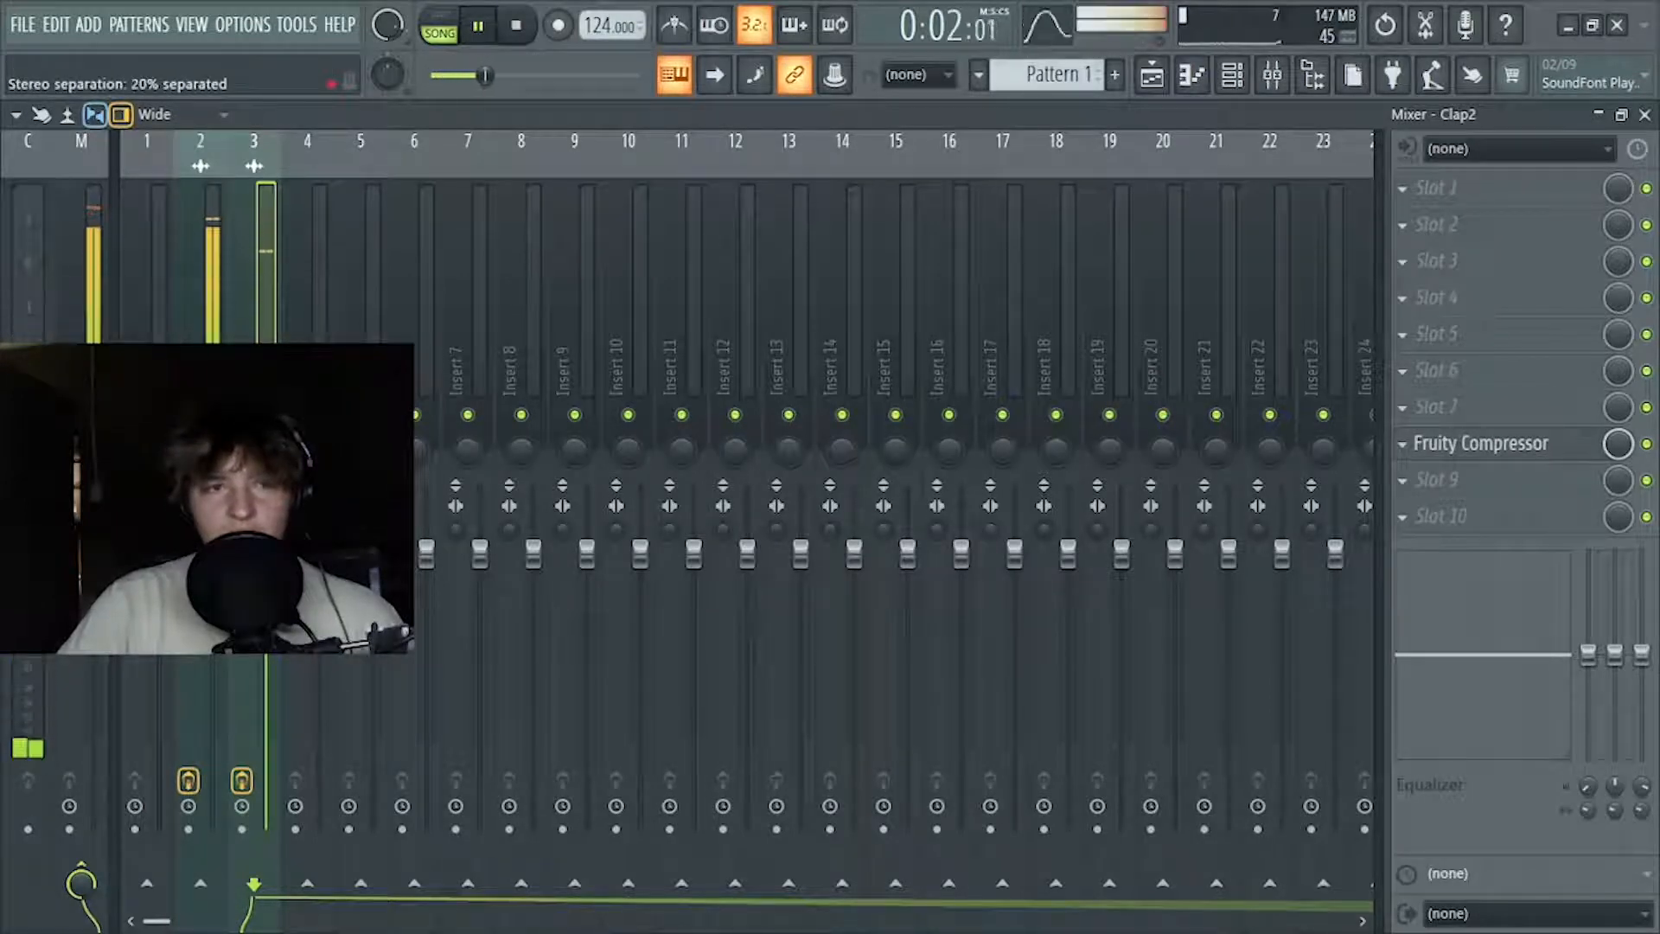
{"action": "left_click_drag", "start_coordinate": [471, 75], "coordinate": [595, 75]}
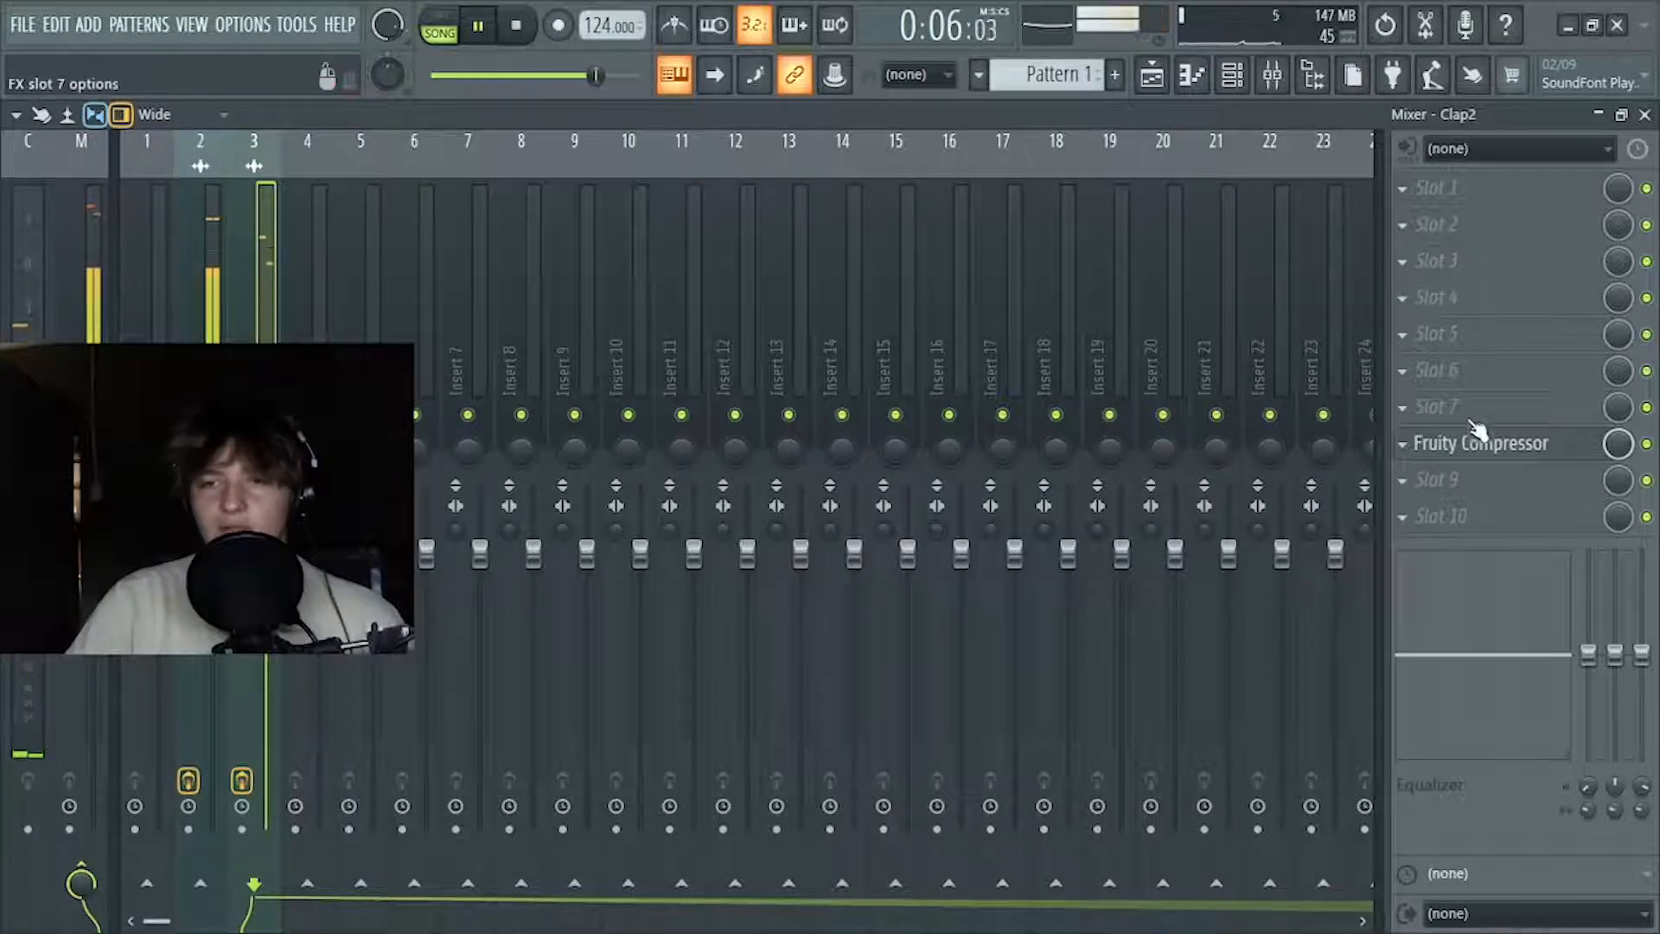
Try Fruity Reeverb 2 with a 0.2 s decay in slot 2 of the Clap2 insert, then delete it
{"action": "left_click", "coordinate": [1488, 484]}
{"action": "left_click", "coordinate": [1465, 241]}
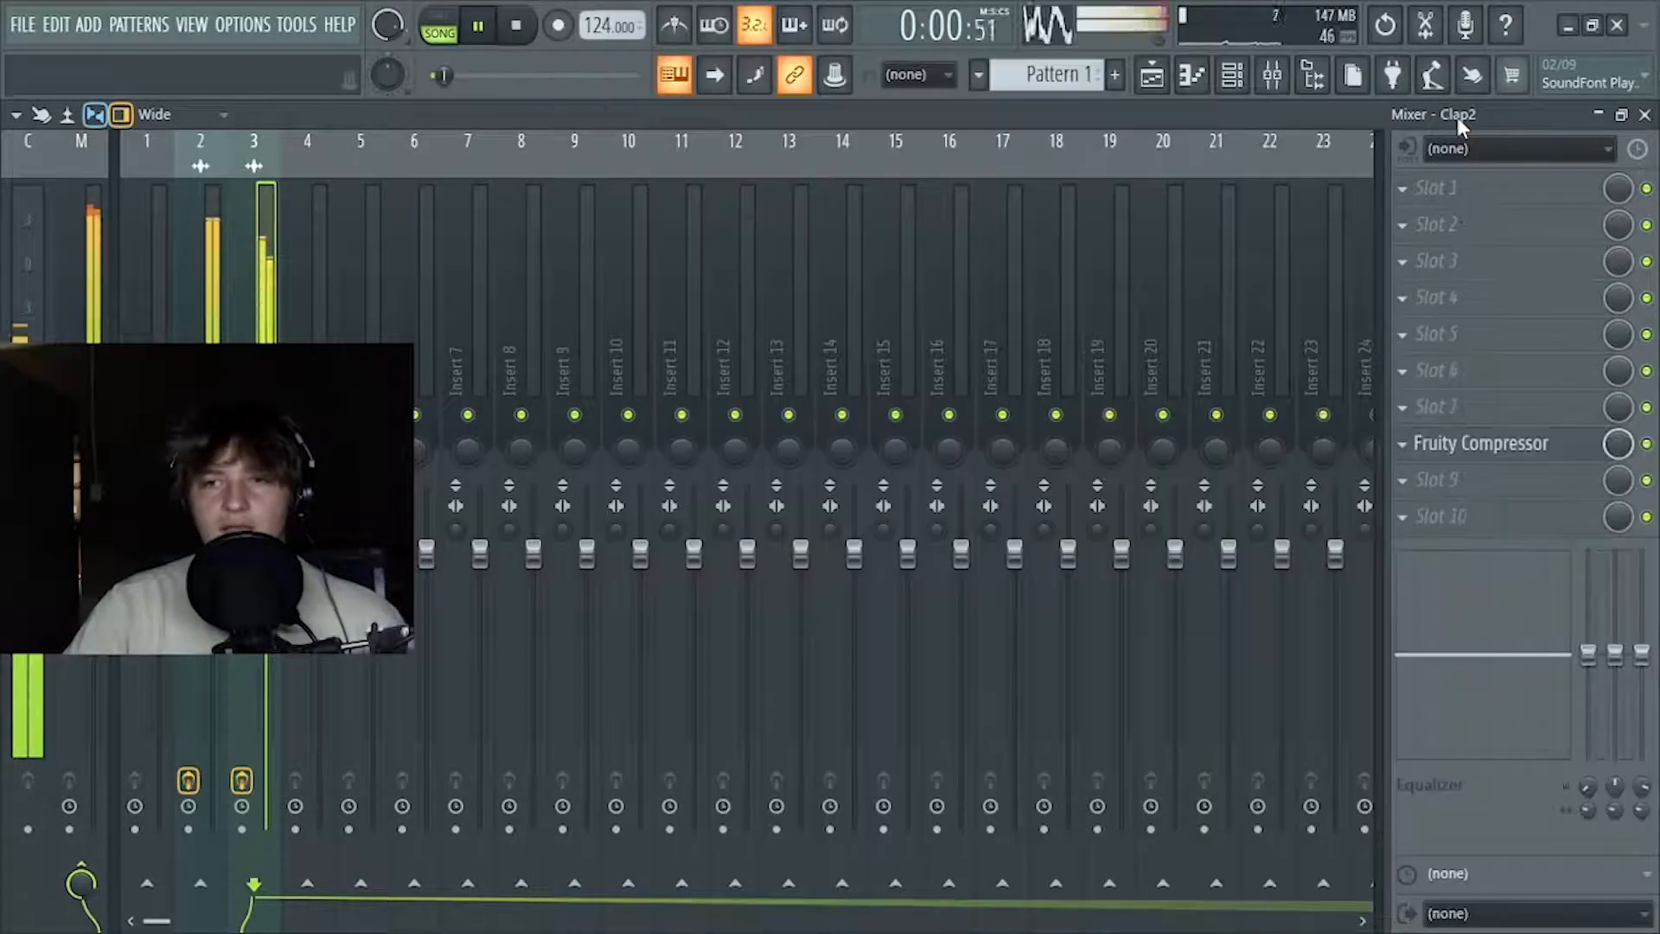
{"action": "left_click", "coordinate": [1473, 246]}
{"action": "left_click", "coordinate": [629, 311]}
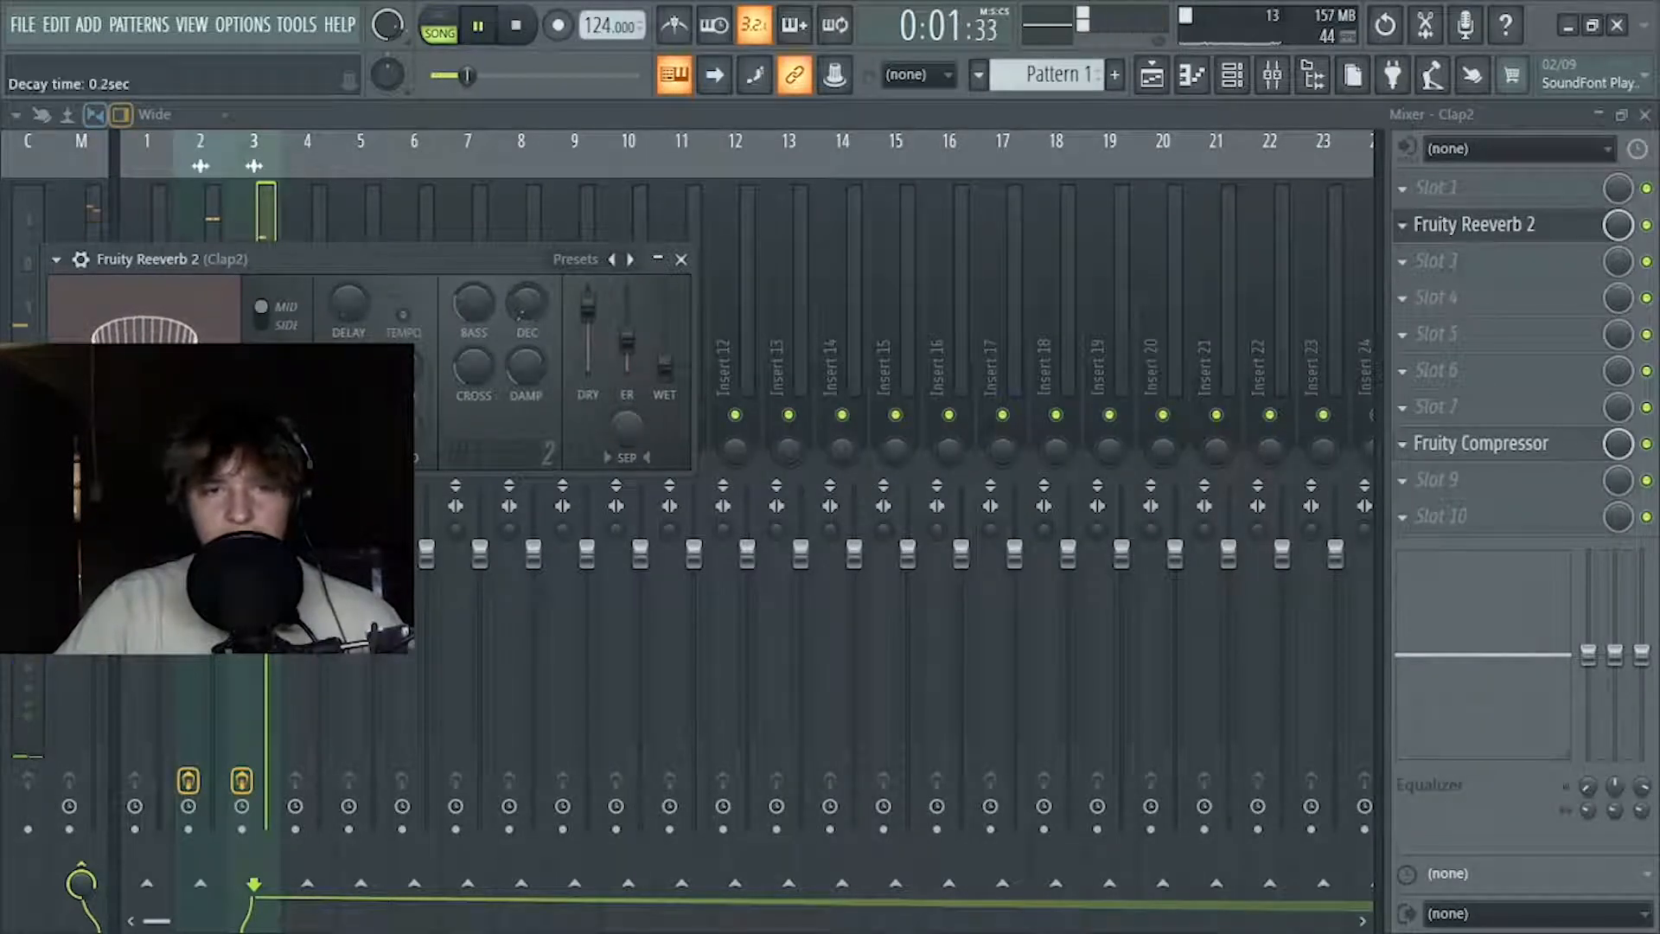
{"action": "left_click", "coordinate": [680, 259]}
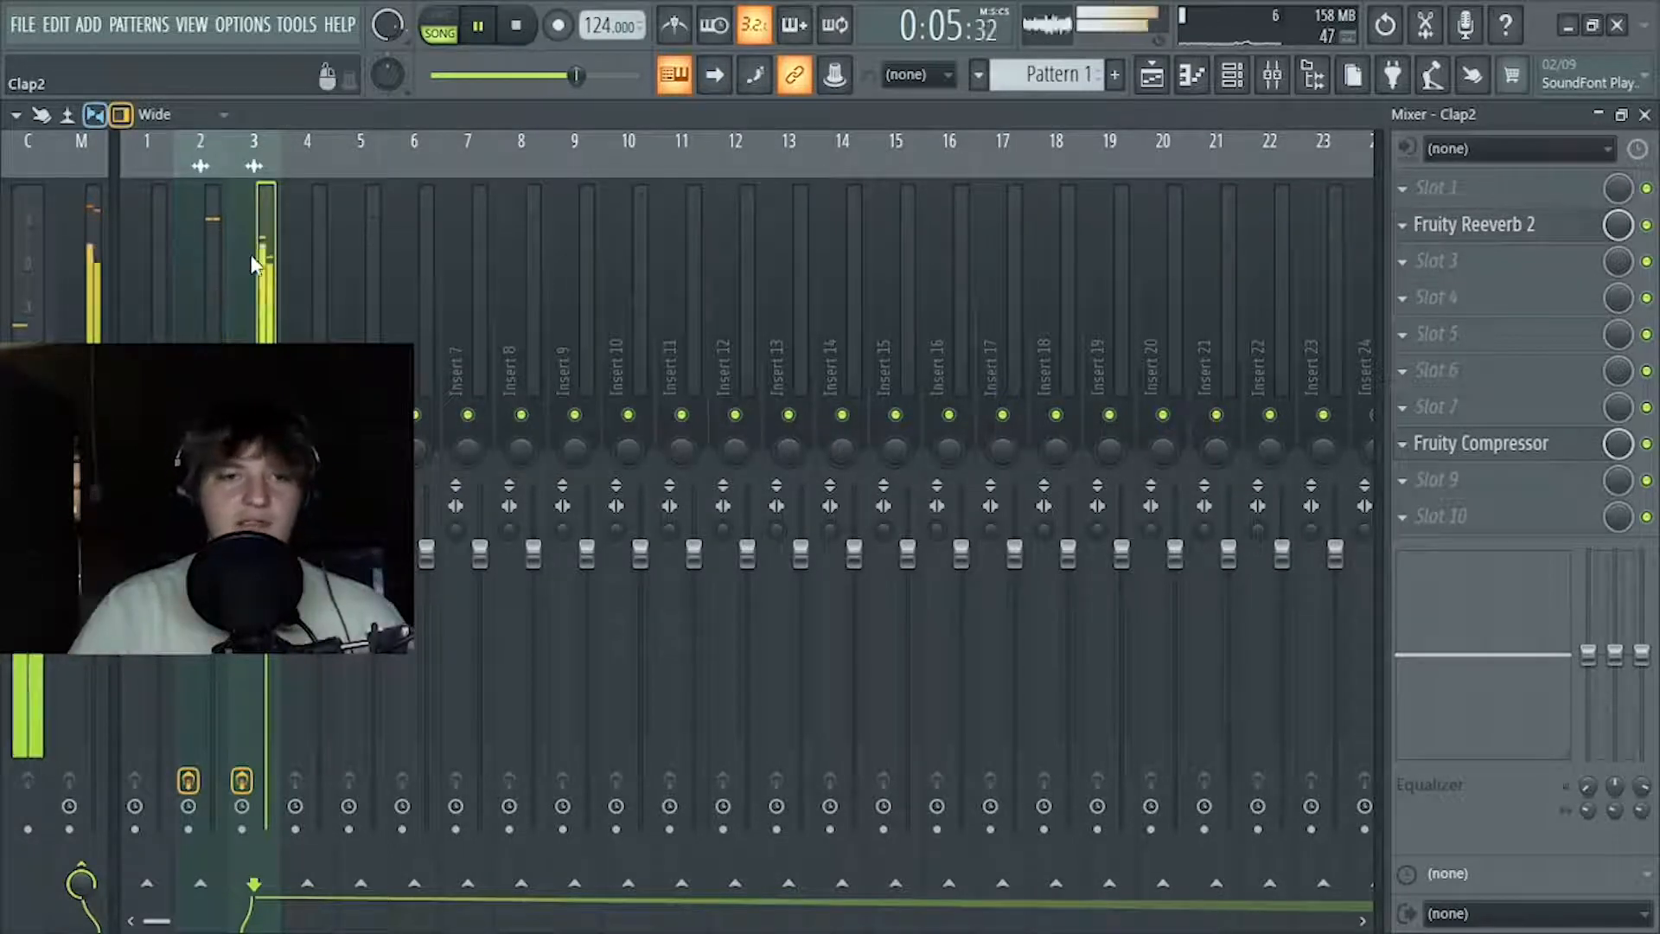
{"action": "left_click", "coordinate": [1394, 223]}
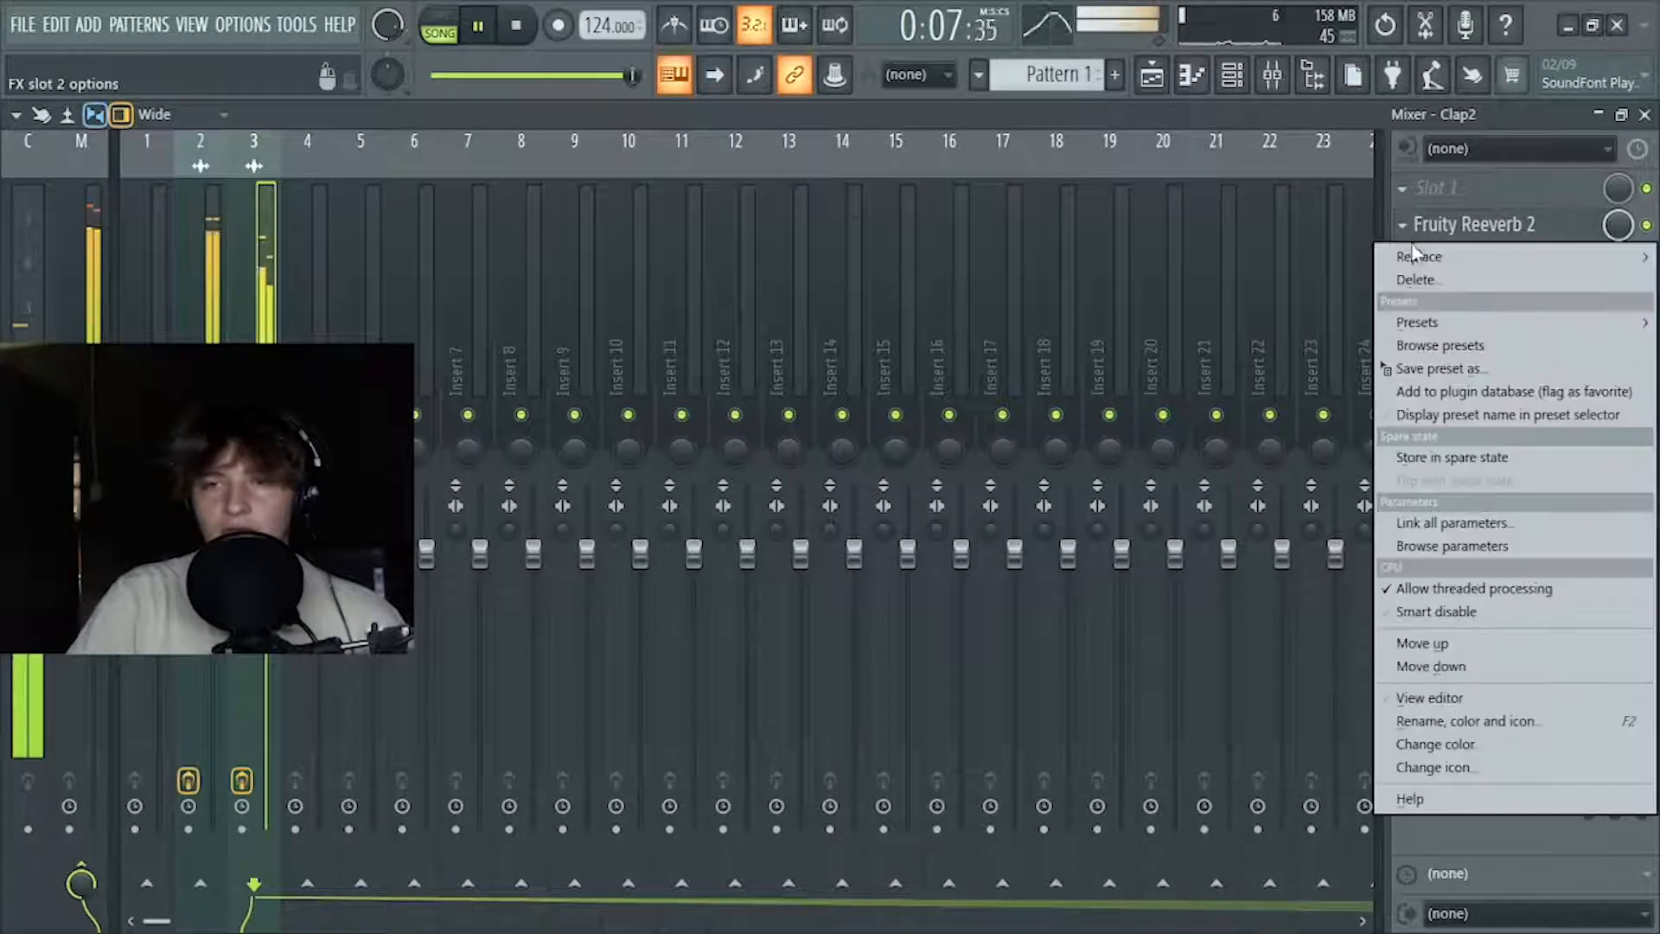
{"action": "left_click", "coordinate": [1415, 279]}
Load ValhallaRoom in slot 2 of the Clap2 insert with mix at 0.5% and decay at about 0.46 s
{"action": "left_click", "coordinate": [1411, 212]}
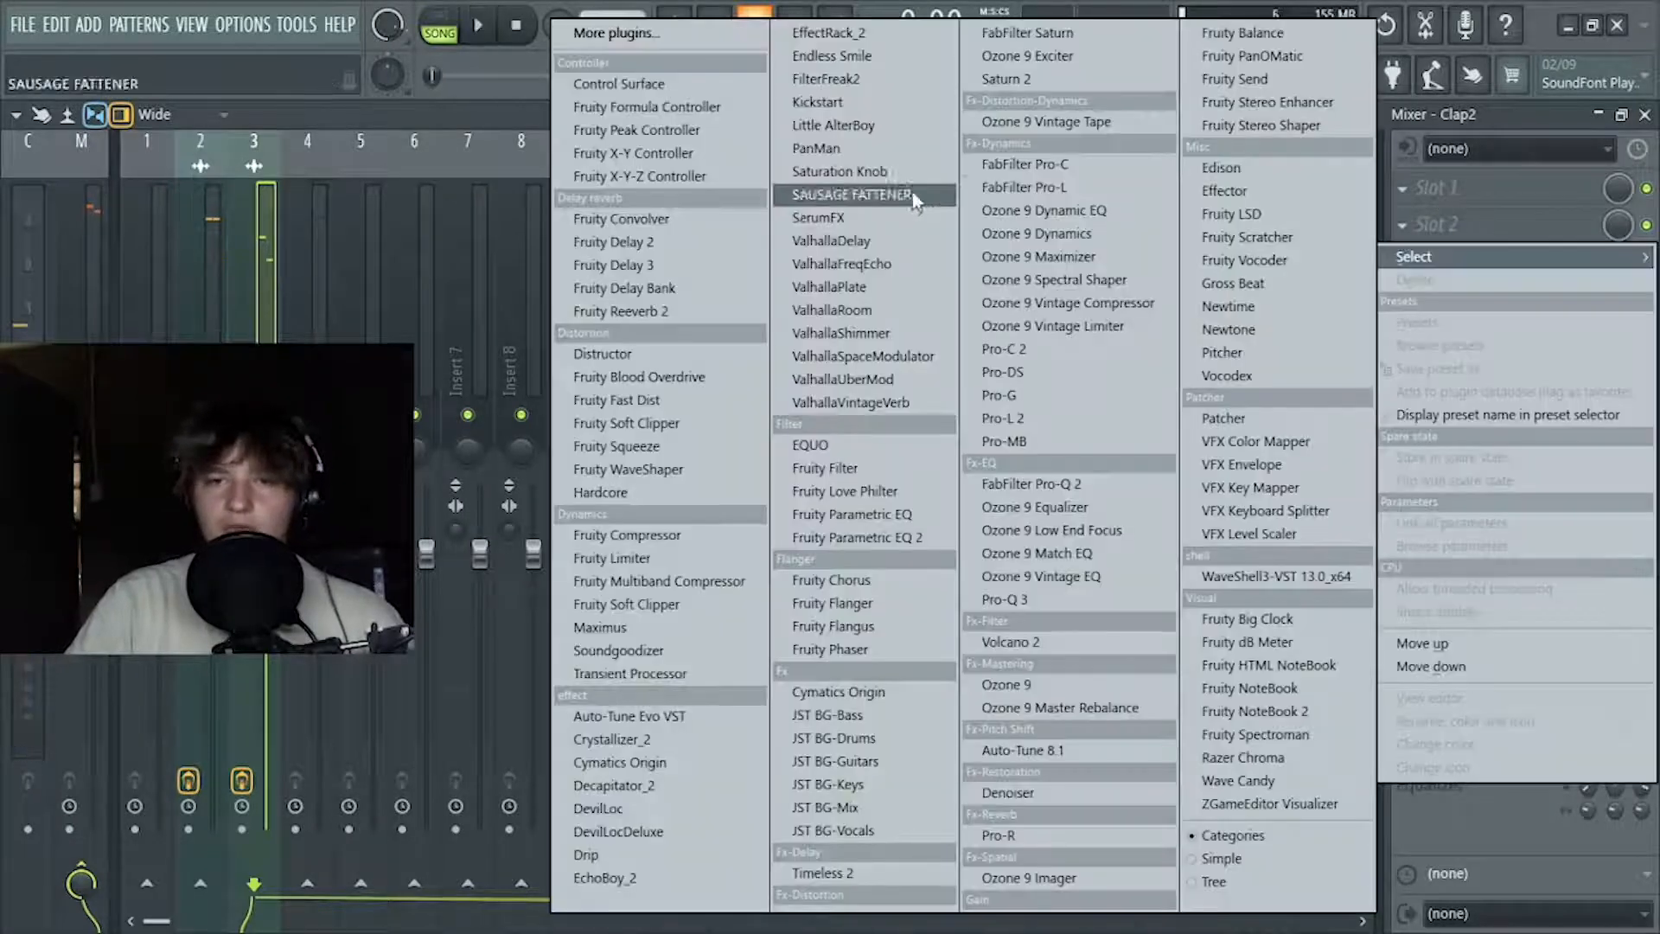
{"action": "left_click", "coordinate": [830, 309]}
{"action": "key", "text": "space"}
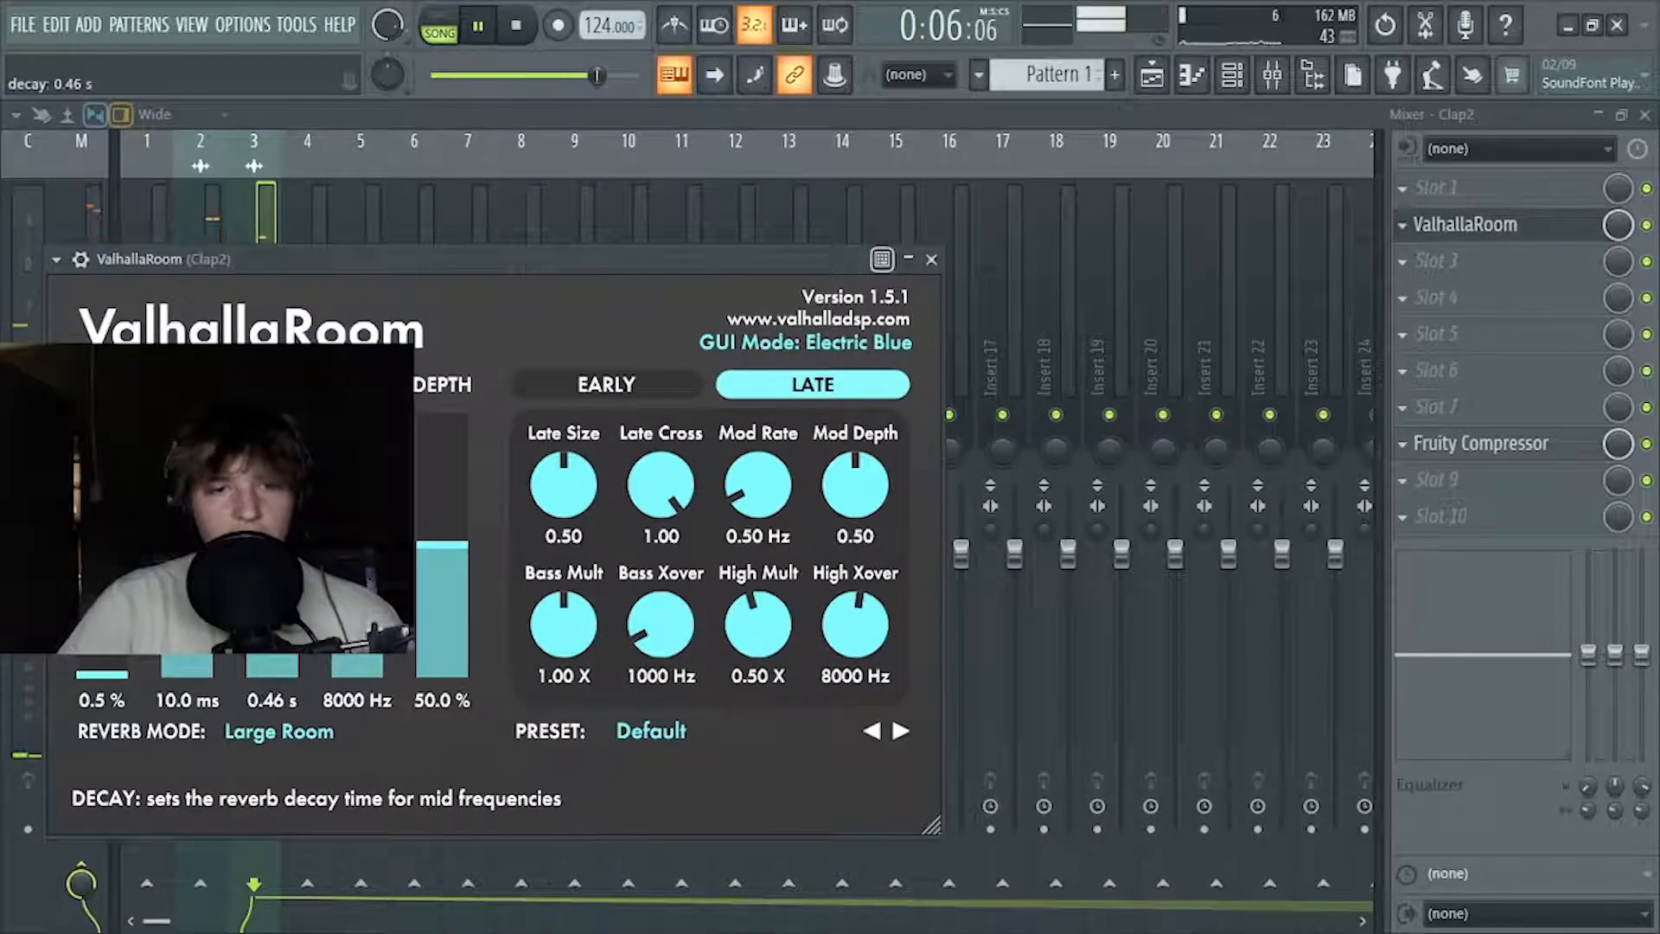
{"action": "left_click_drag", "start_coordinate": [441, 545], "coordinate": [444, 550]}
{"action": "left_click", "coordinate": [934, 259]}
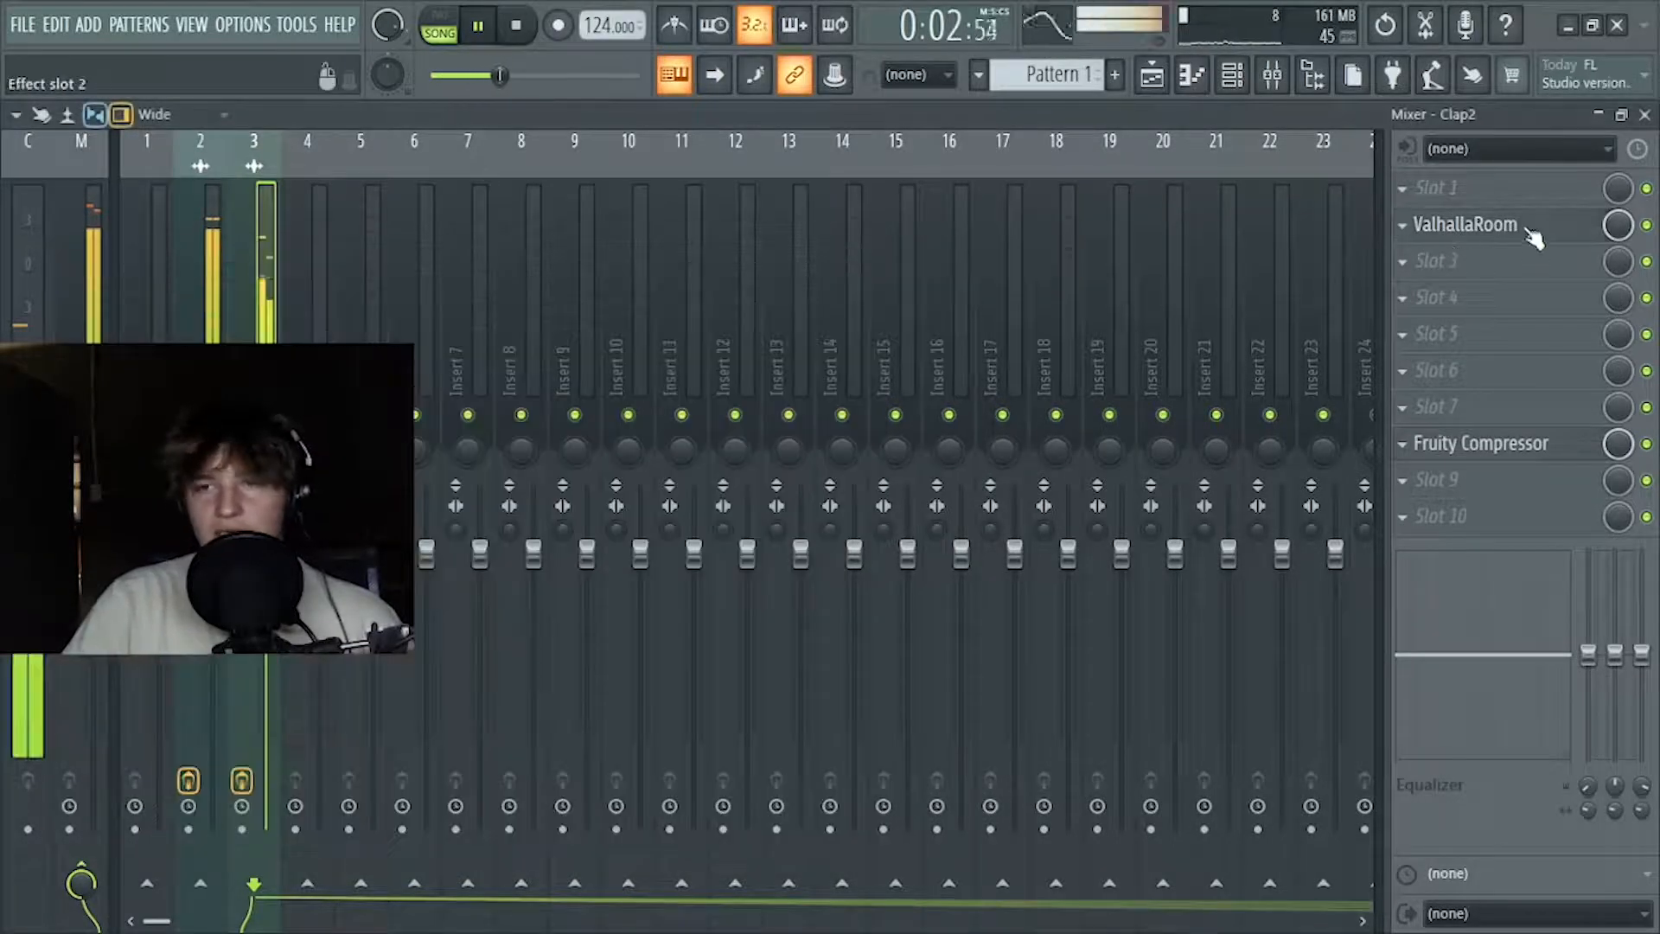
Return to the playlist, stop playback and open the _RGD_BS_BASS_HOUSE_ESSENTIALS_V11 pack in the sample browser
{"action": "left_click", "coordinate": [1170, 78]}
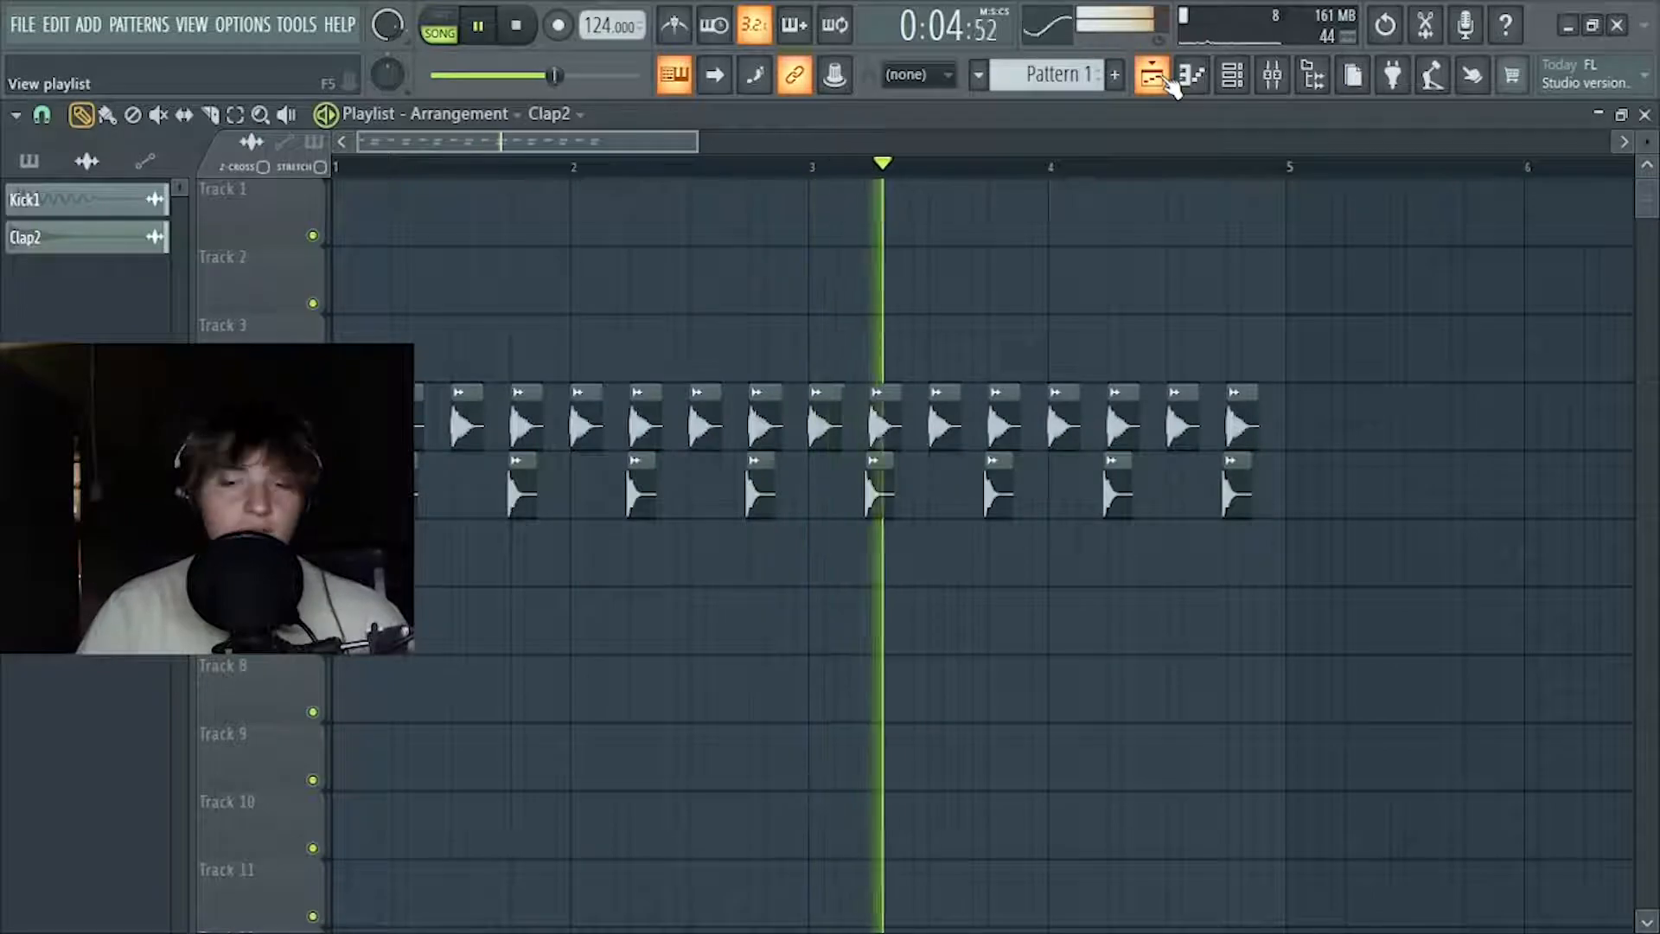
{"action": "left_click", "coordinate": [1316, 78]}
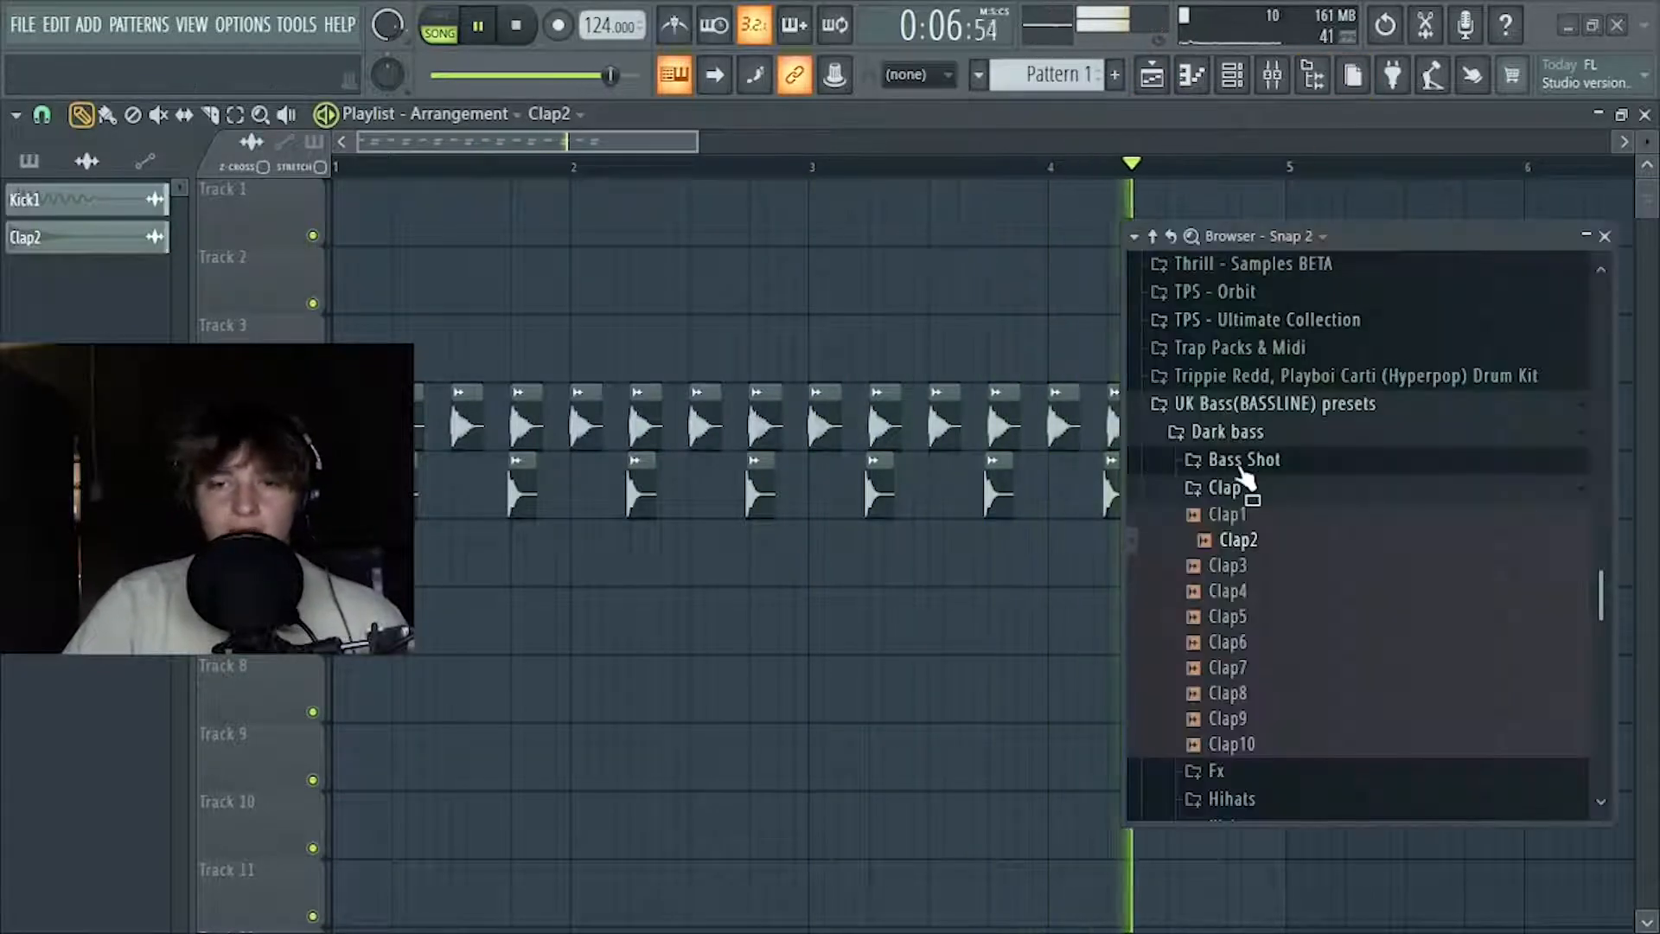
{"action": "key", "text": "space"}
{"action": "left_click", "coordinate": [1226, 403]}
{"action": "scroll", "coordinate": [1297, 485], "scroll_direction": "down", "scroll_amount": 4}
{"action": "left_click", "coordinate": [1340, 413]}
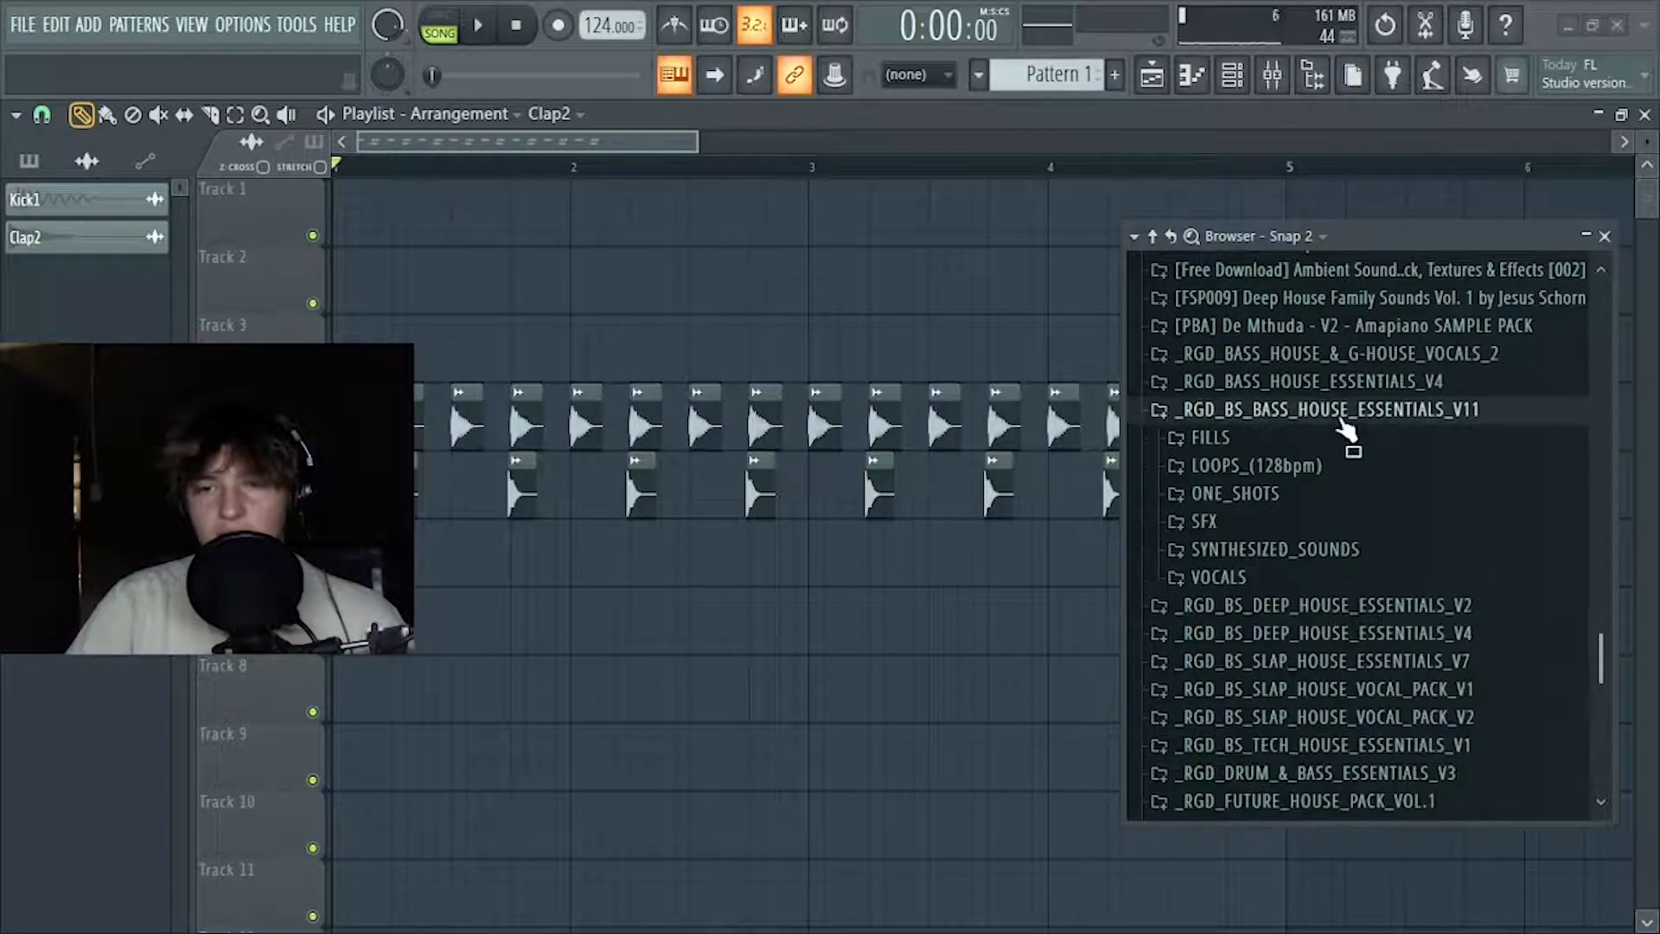
Open the OPEN hi-hats folder among the ONE_SHOTS of the Bass House Essentials V11 pack
{"action": "scroll", "coordinate": [1306, 454], "scroll_direction": "down", "scroll_amount": 3}
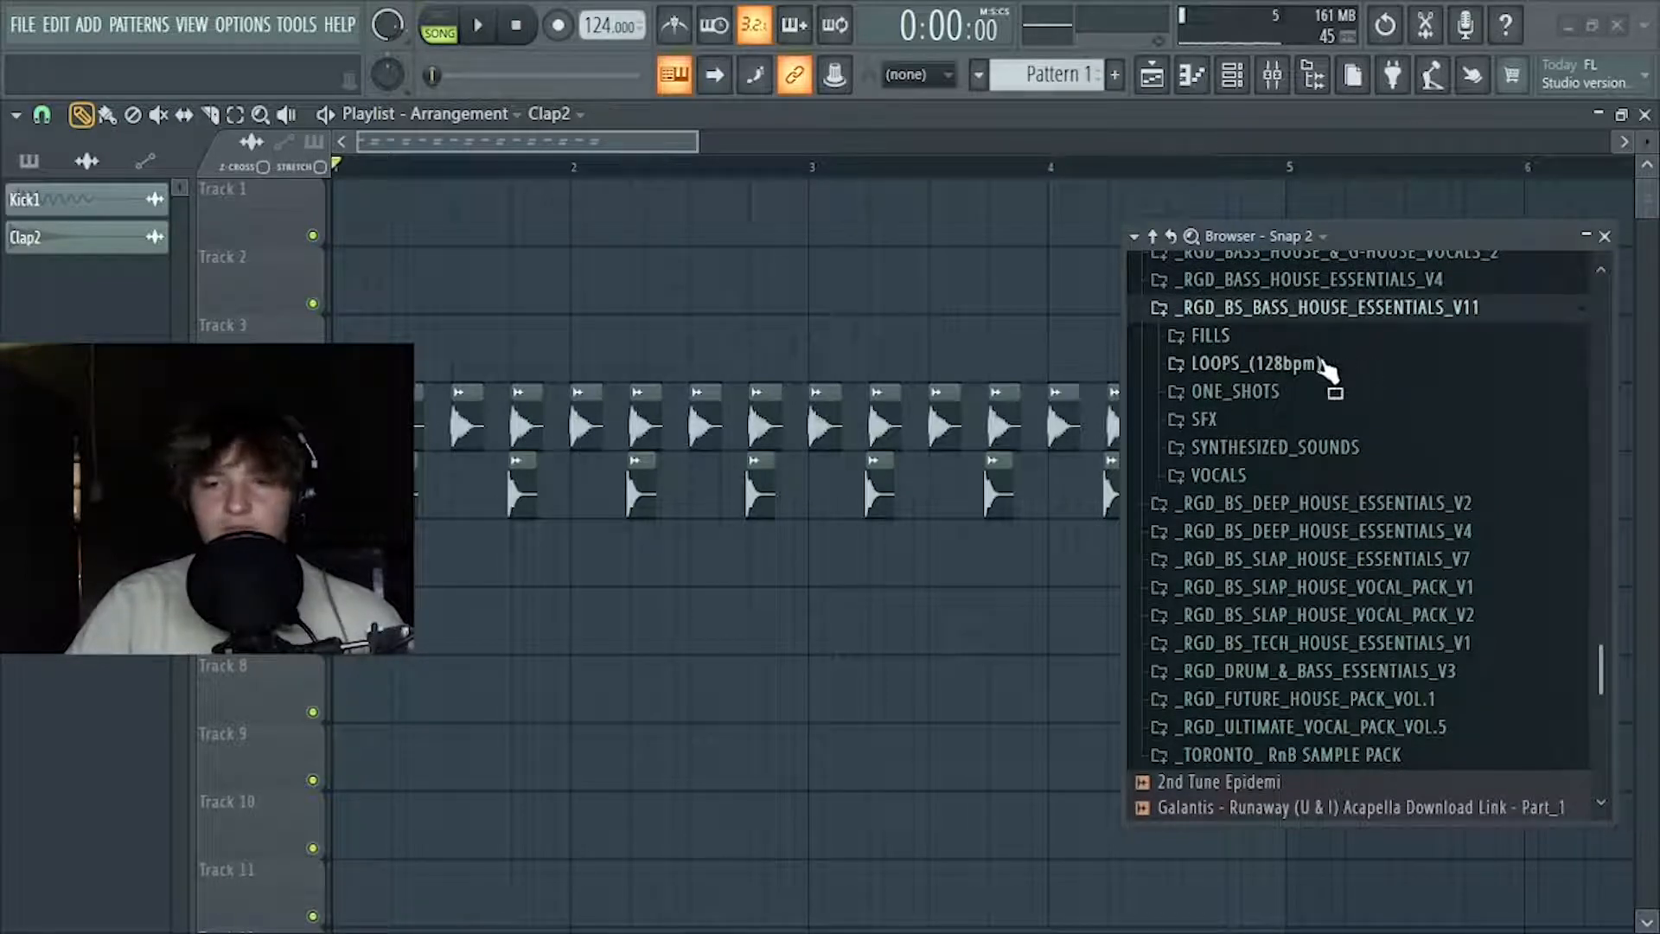
{"action": "left_click", "coordinate": [1246, 392]}
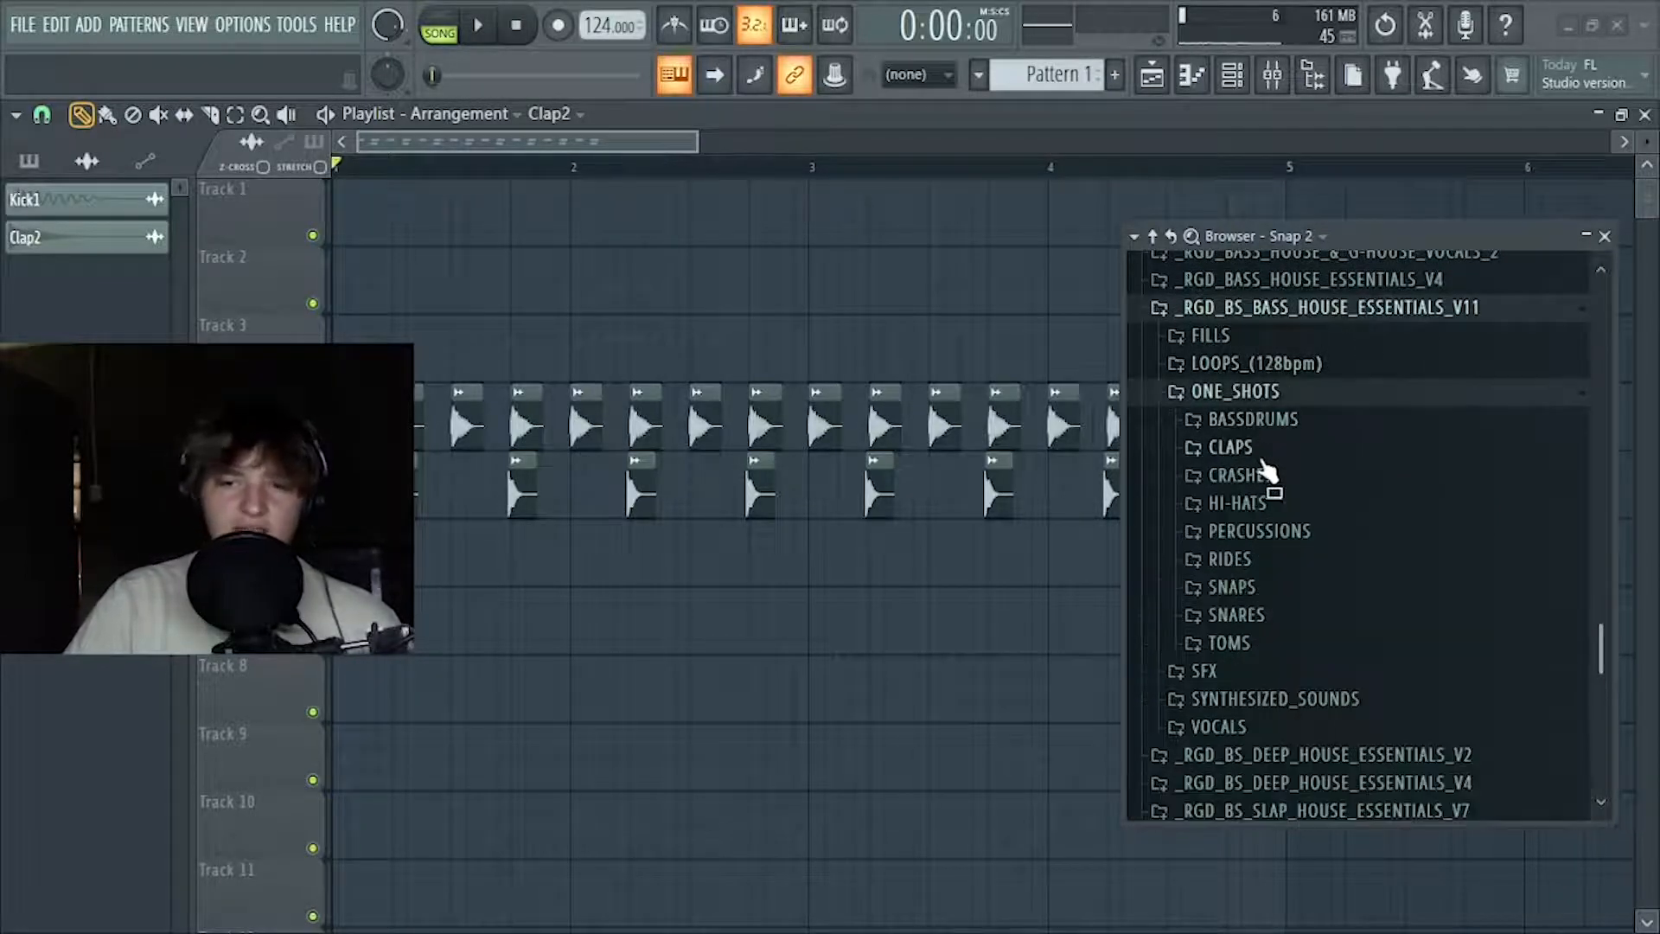
{"action": "left_click", "coordinate": [1236, 503]}
{"action": "scroll", "coordinate": [1254, 484], "scroll_direction": "down", "scroll_amount": 2}
{"action": "left_click", "coordinate": [1241, 448]}
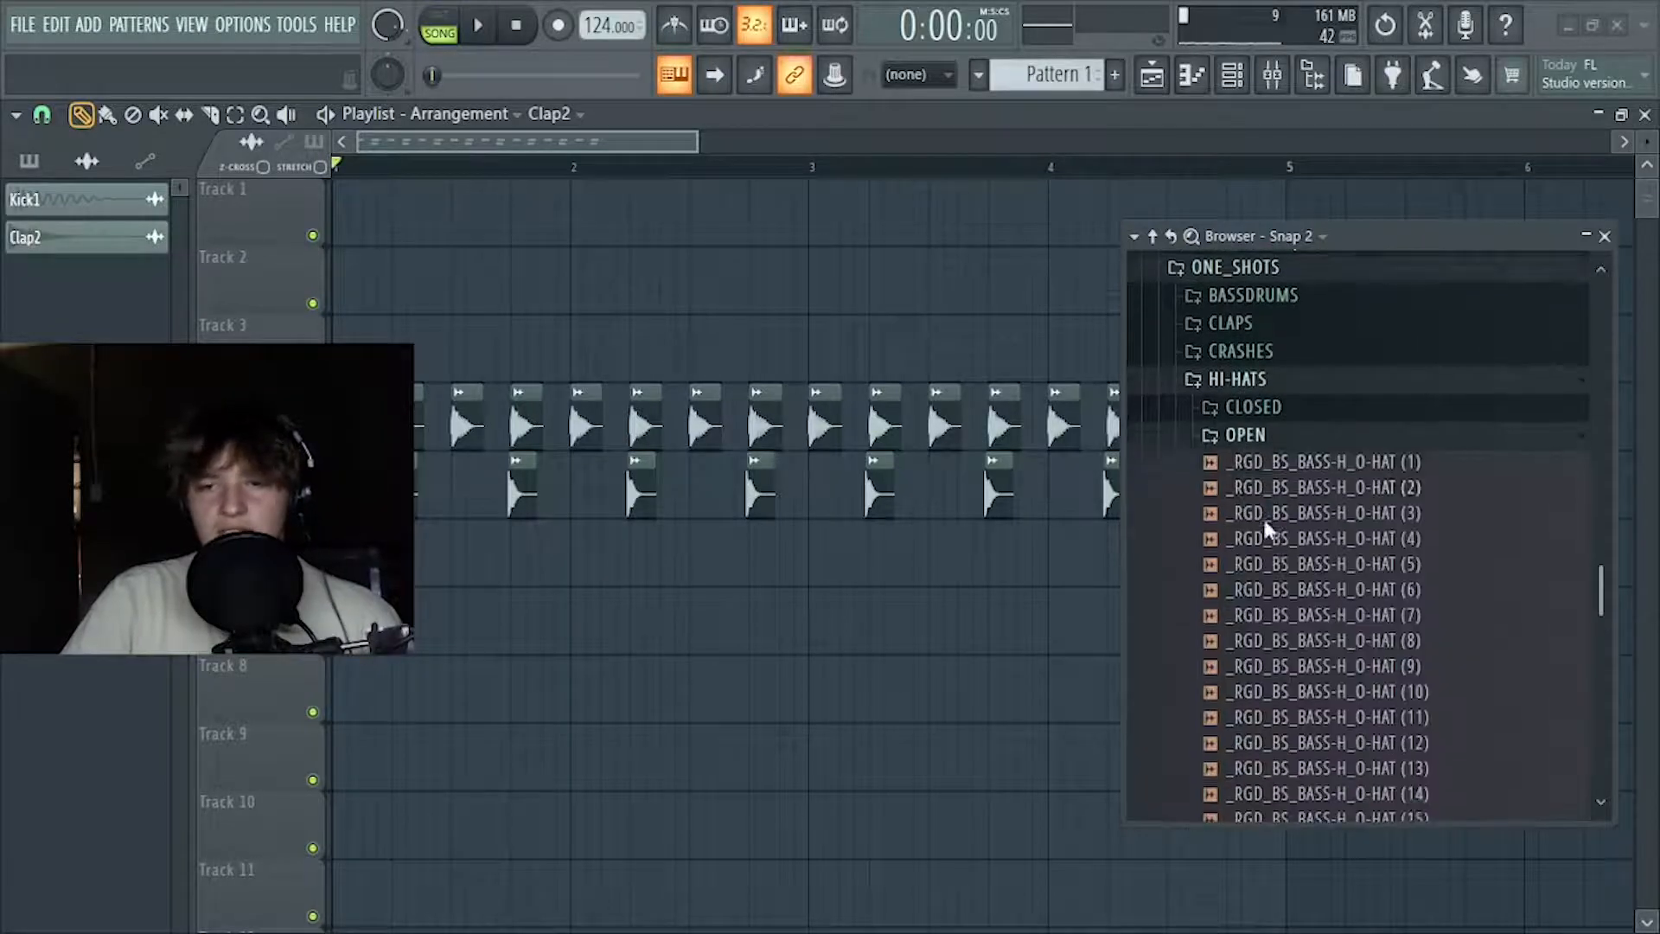
Place _RGD_BS_BASS-H_O-HAT (20) on Track 6, repeat it between the kicks up to bar 5, and play the pattern
{"action": "scroll", "coordinate": [1280, 536], "scroll_direction": "down", "scroll_amount": 10}
{"action": "left_click_drag", "start_coordinate": [1315, 614], "coordinate": [422, 542]}
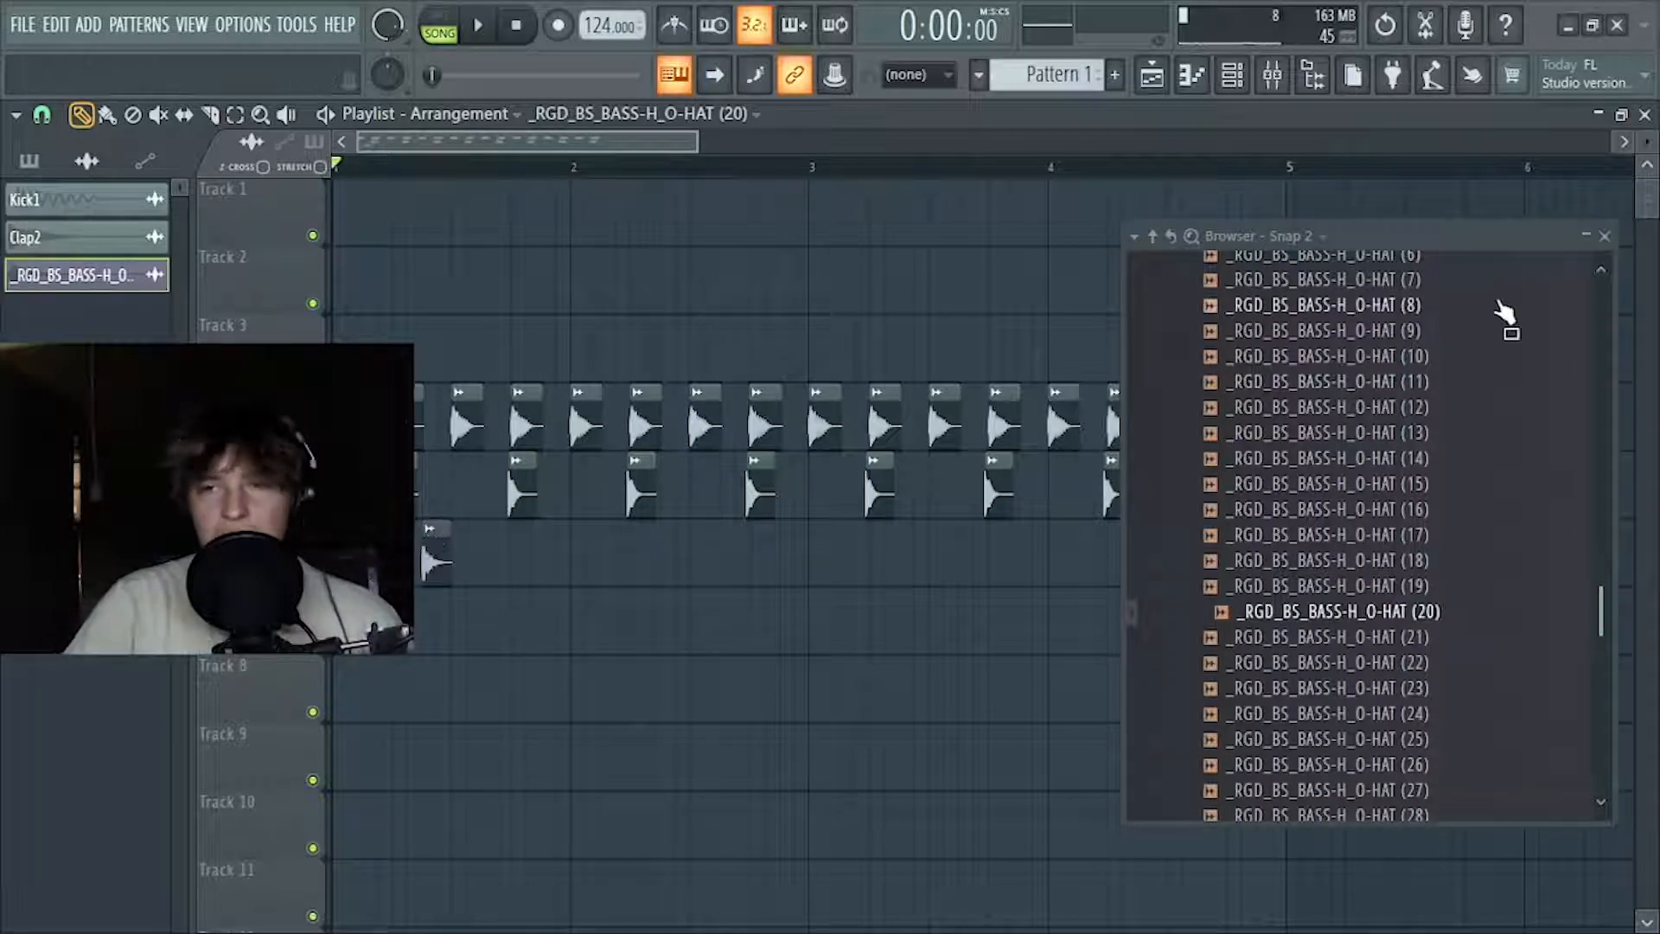
{"action": "left_click", "coordinate": [1604, 237]}
{"action": "left_click_drag", "start_coordinate": [563, 570], "coordinate": [498, 552]}
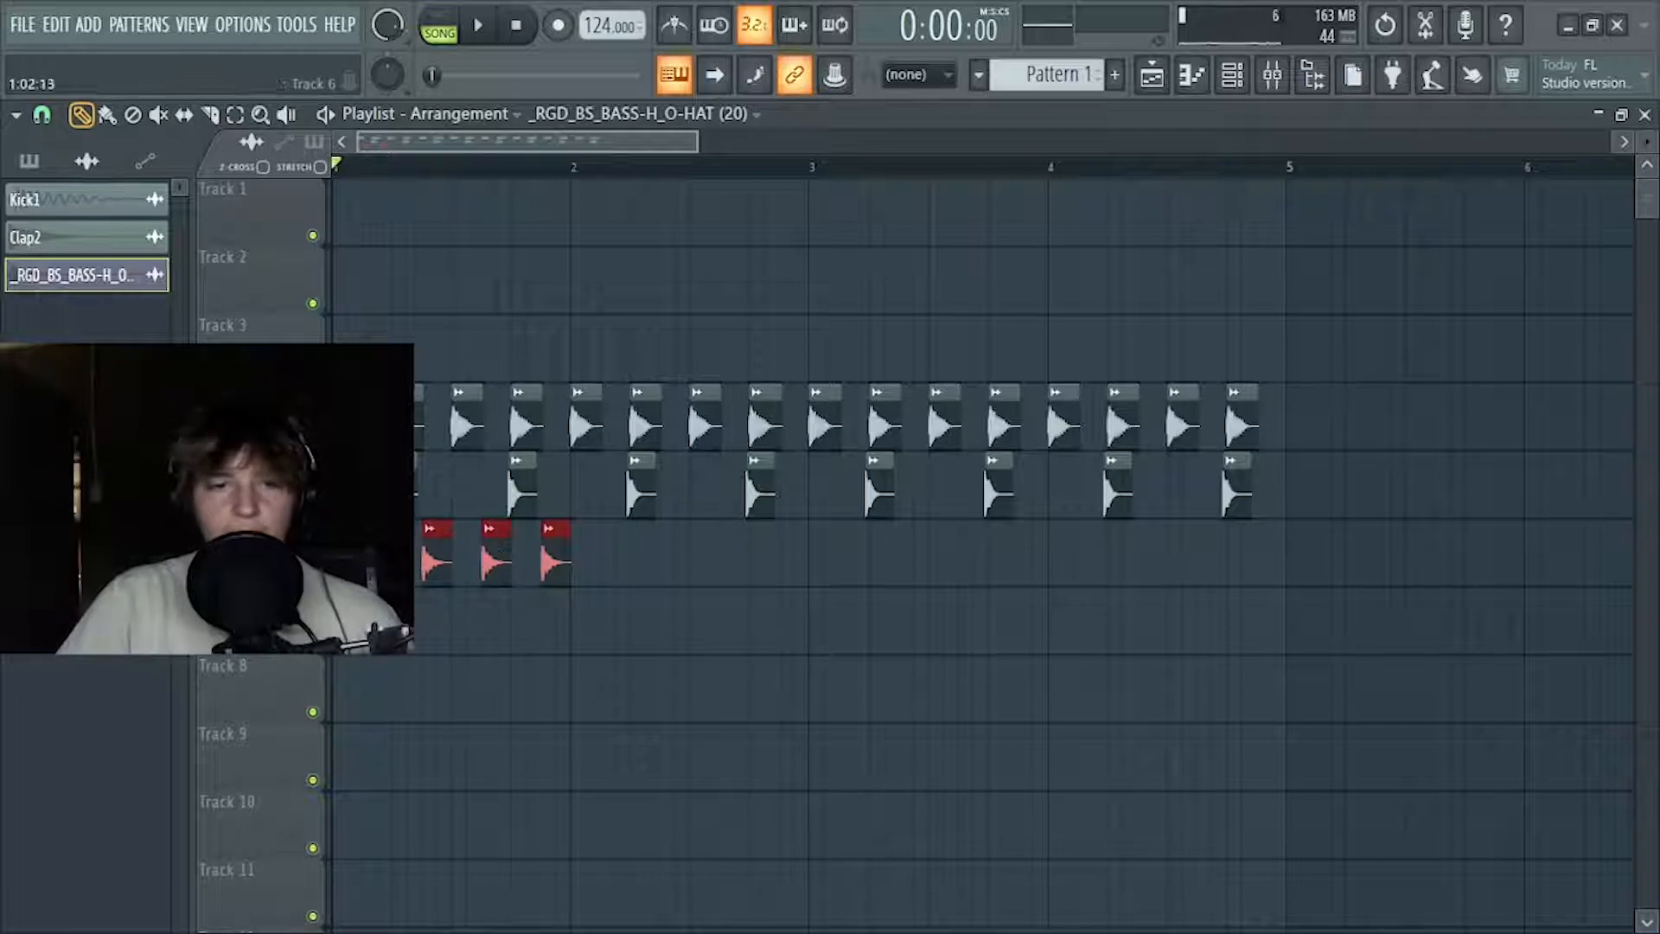
{"action": "left_click_drag", "start_coordinate": [377, 555], "coordinate": [616, 557]}
{"action": "mouse_move", "coordinate": [866, 562]}
{"action": "left_mouse_down"}
{"action": "mouse_move", "coordinate": [355, 564]}
{"action": "mouse_move", "coordinate": [860, 552]}
{"action": "left_mouse_up"}
{"action": "key", "text": "space"}
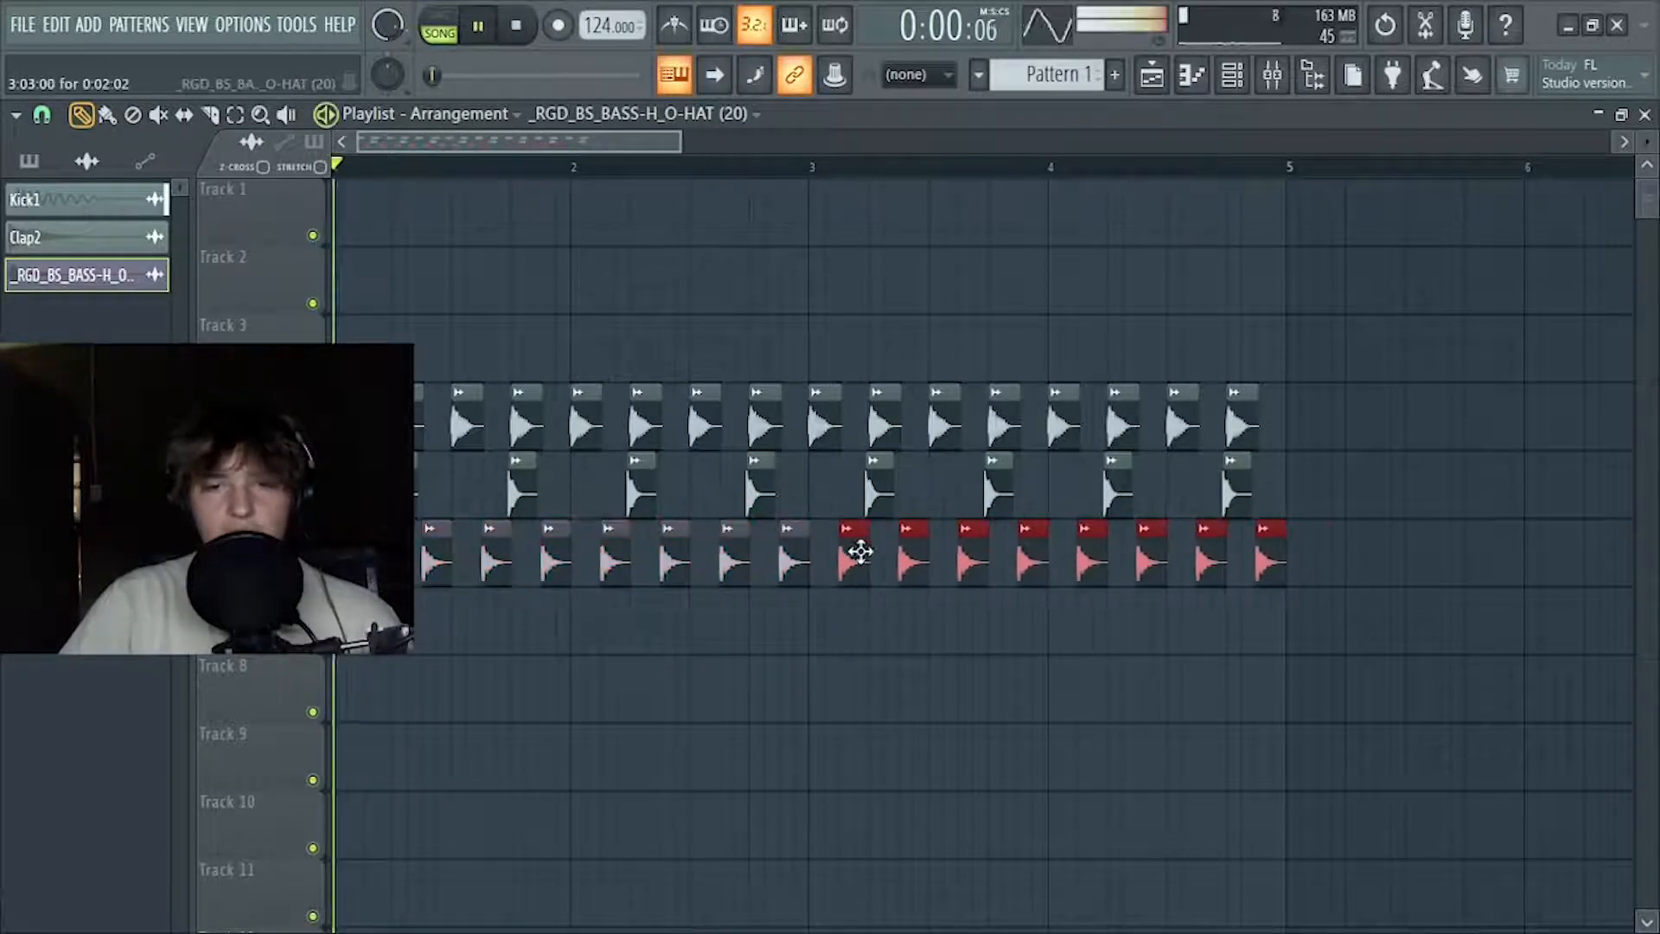
{"action": "left_click", "coordinate": [917, 620]}
{"action": "right_click", "coordinate": [943, 623]}
Route the open hi-hat to mixer insert 4 and load Fruity Compressor with a preset in slot 8
{"action": "double_click", "coordinate": [970, 571]}
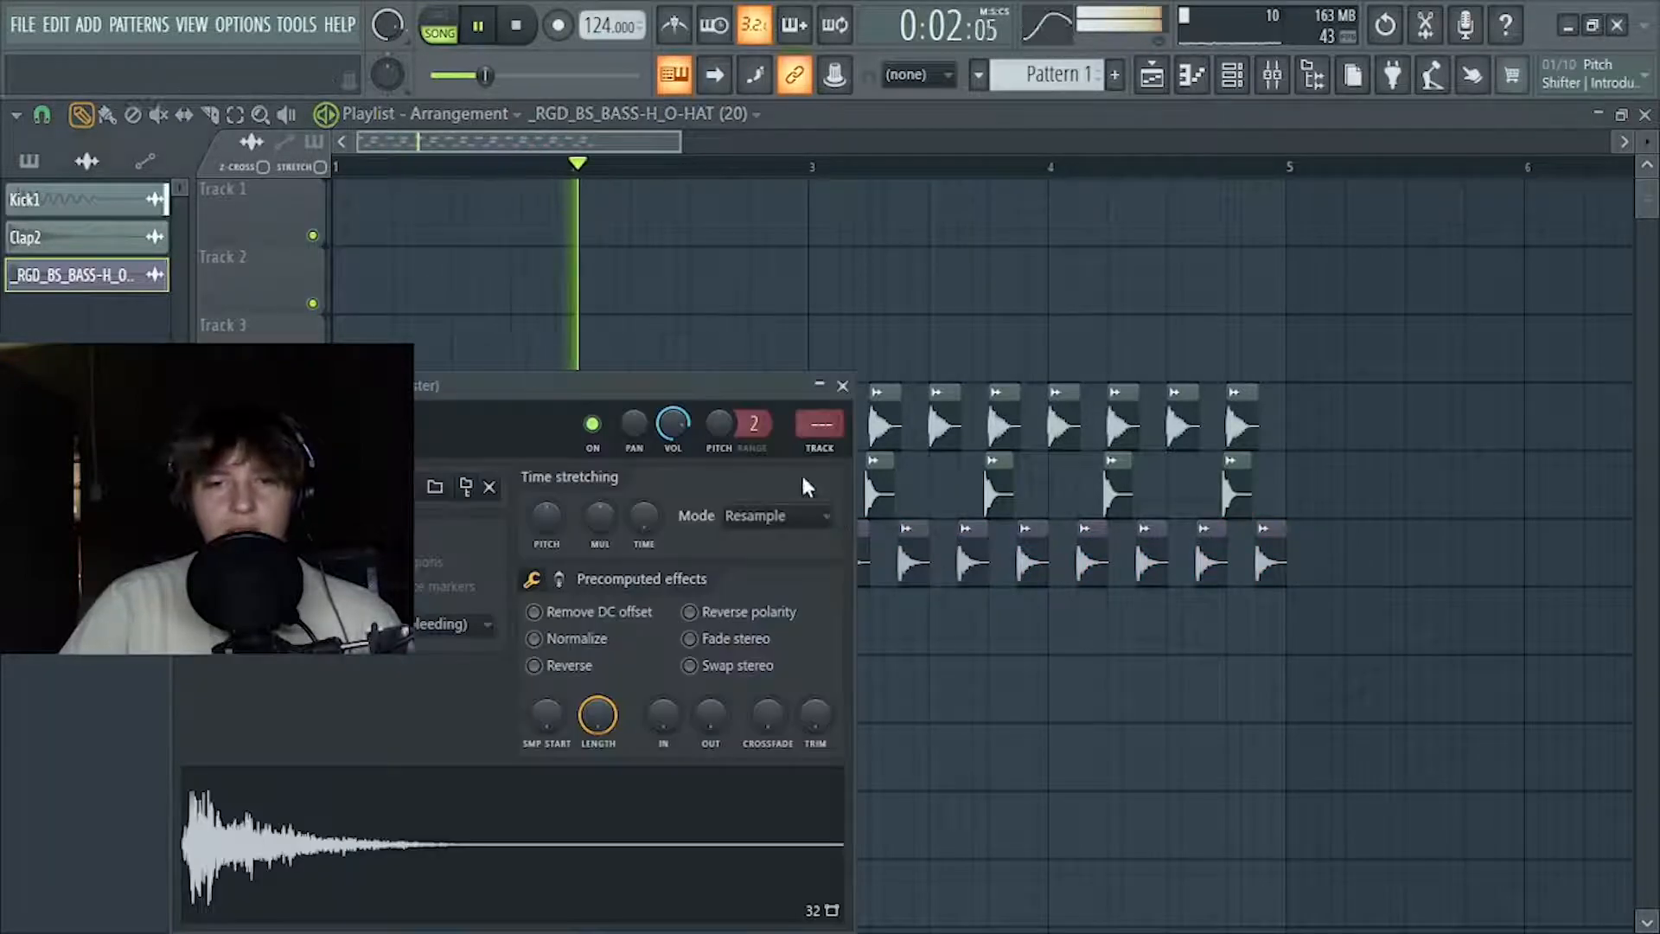
{"action": "double_click", "coordinate": [815, 458]}
{"action": "left_click", "coordinate": [1438, 438]}
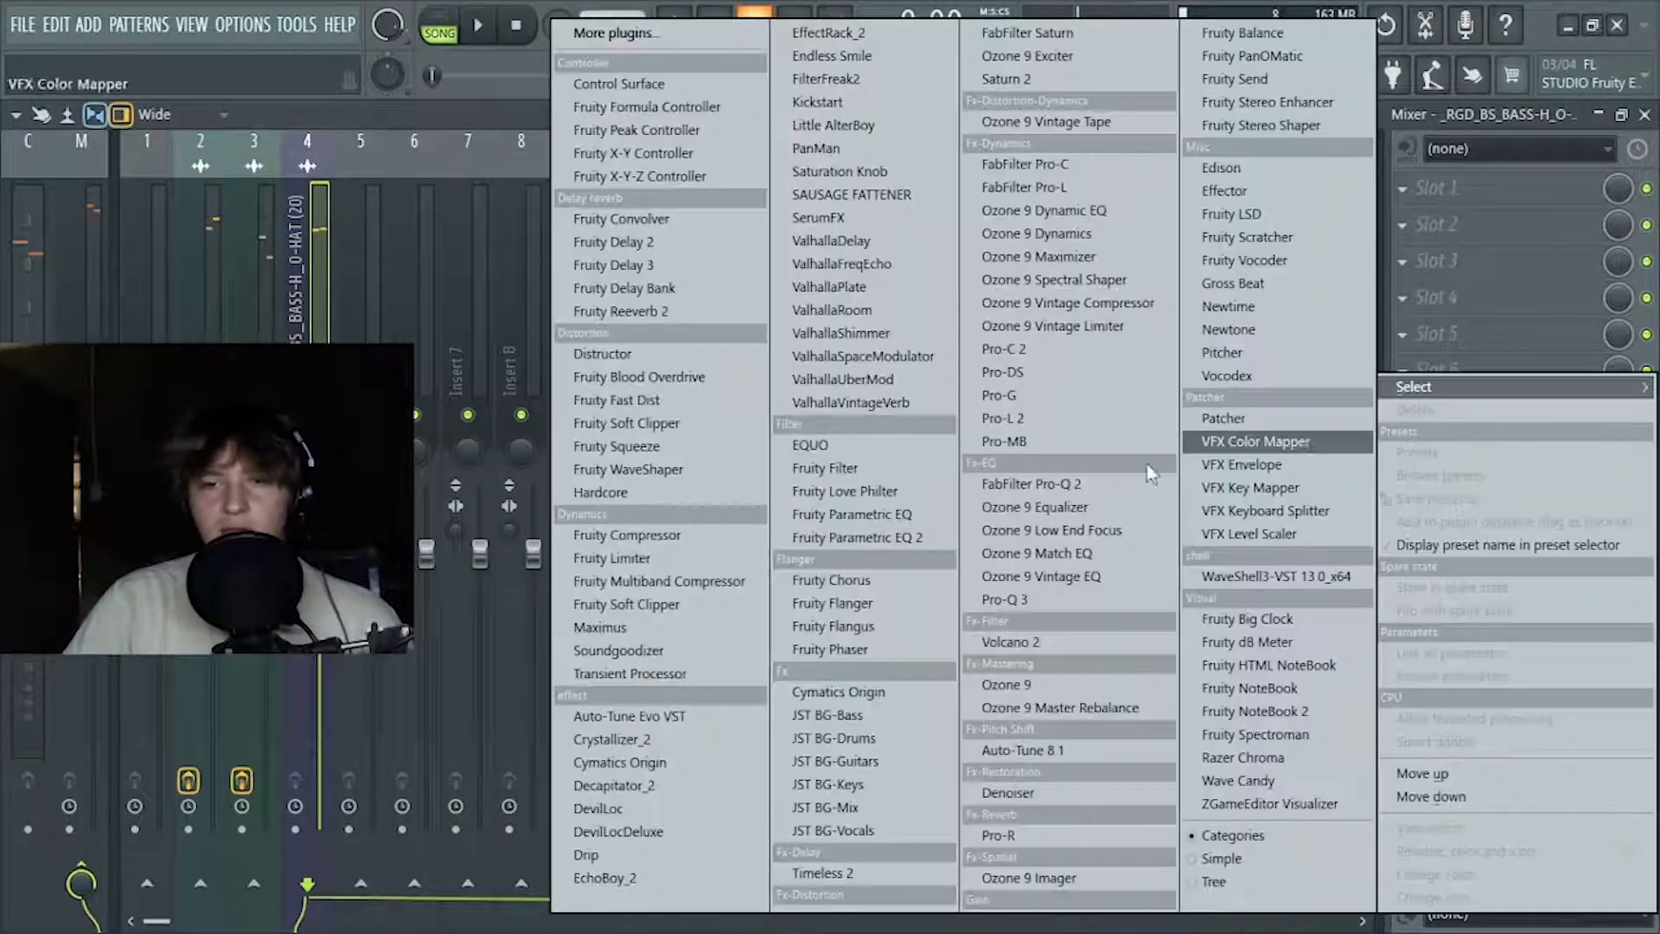
{"action": "left_click", "coordinate": [697, 535]}
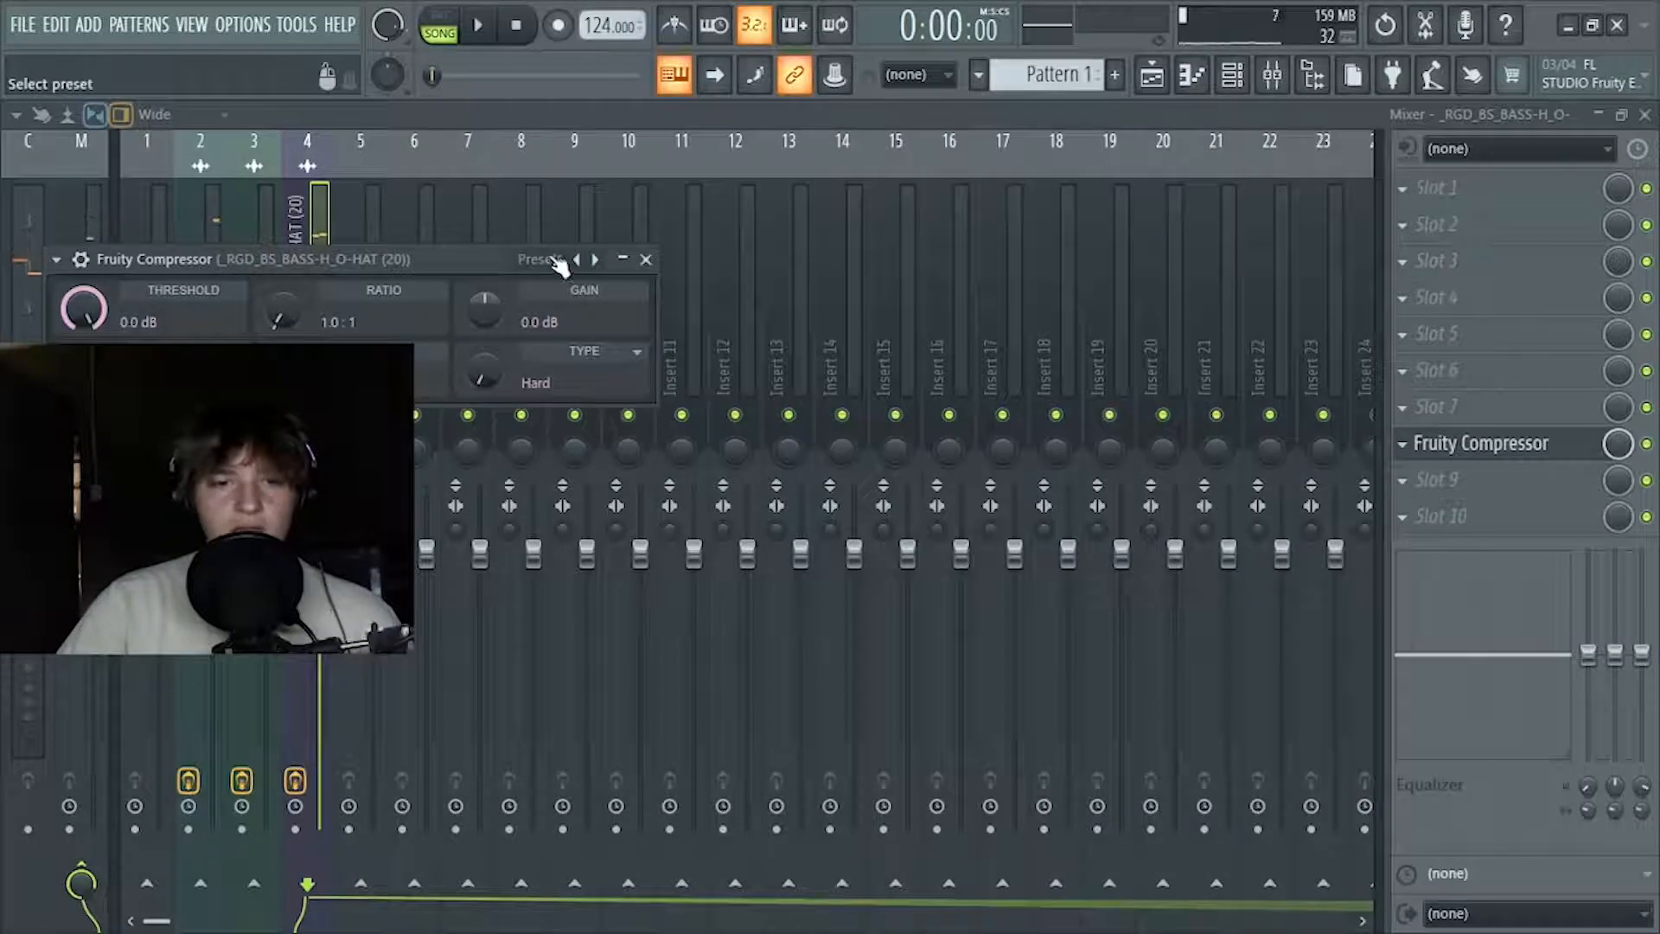
{"action": "left_click", "coordinate": [558, 260]}
{"action": "left_click", "coordinate": [612, 700]}
{"action": "left_click", "coordinate": [646, 259]}
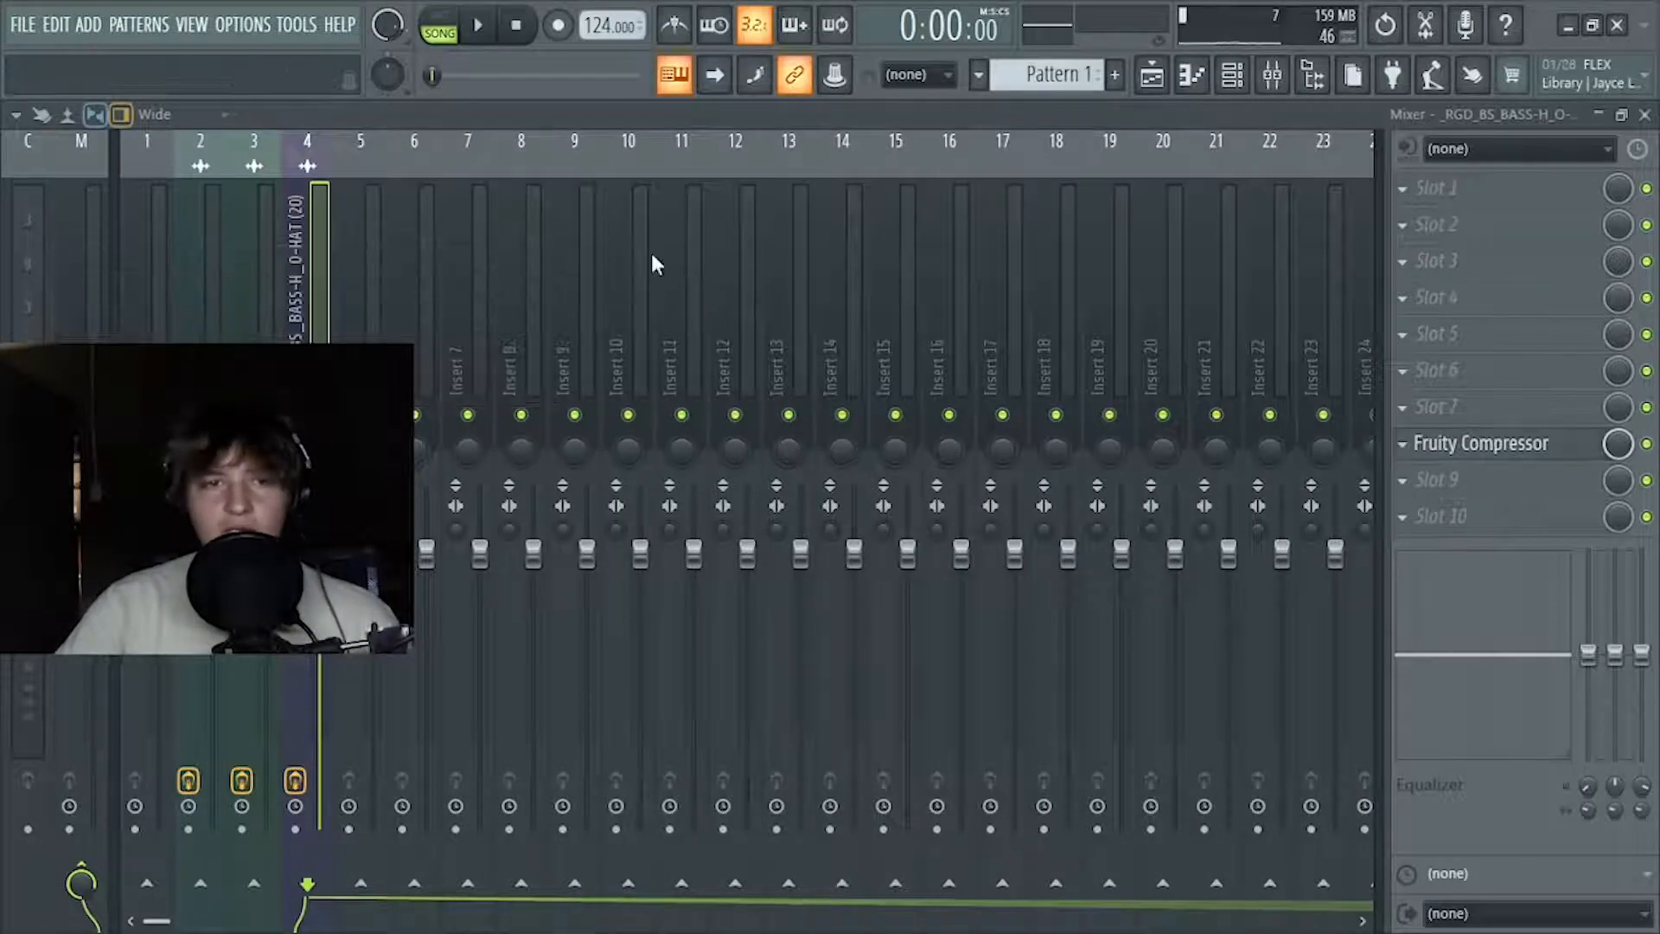
Pan the open hi-hat insert 22% right while the pattern plays, and return to the playlist
{"action": "key", "text": "space"}
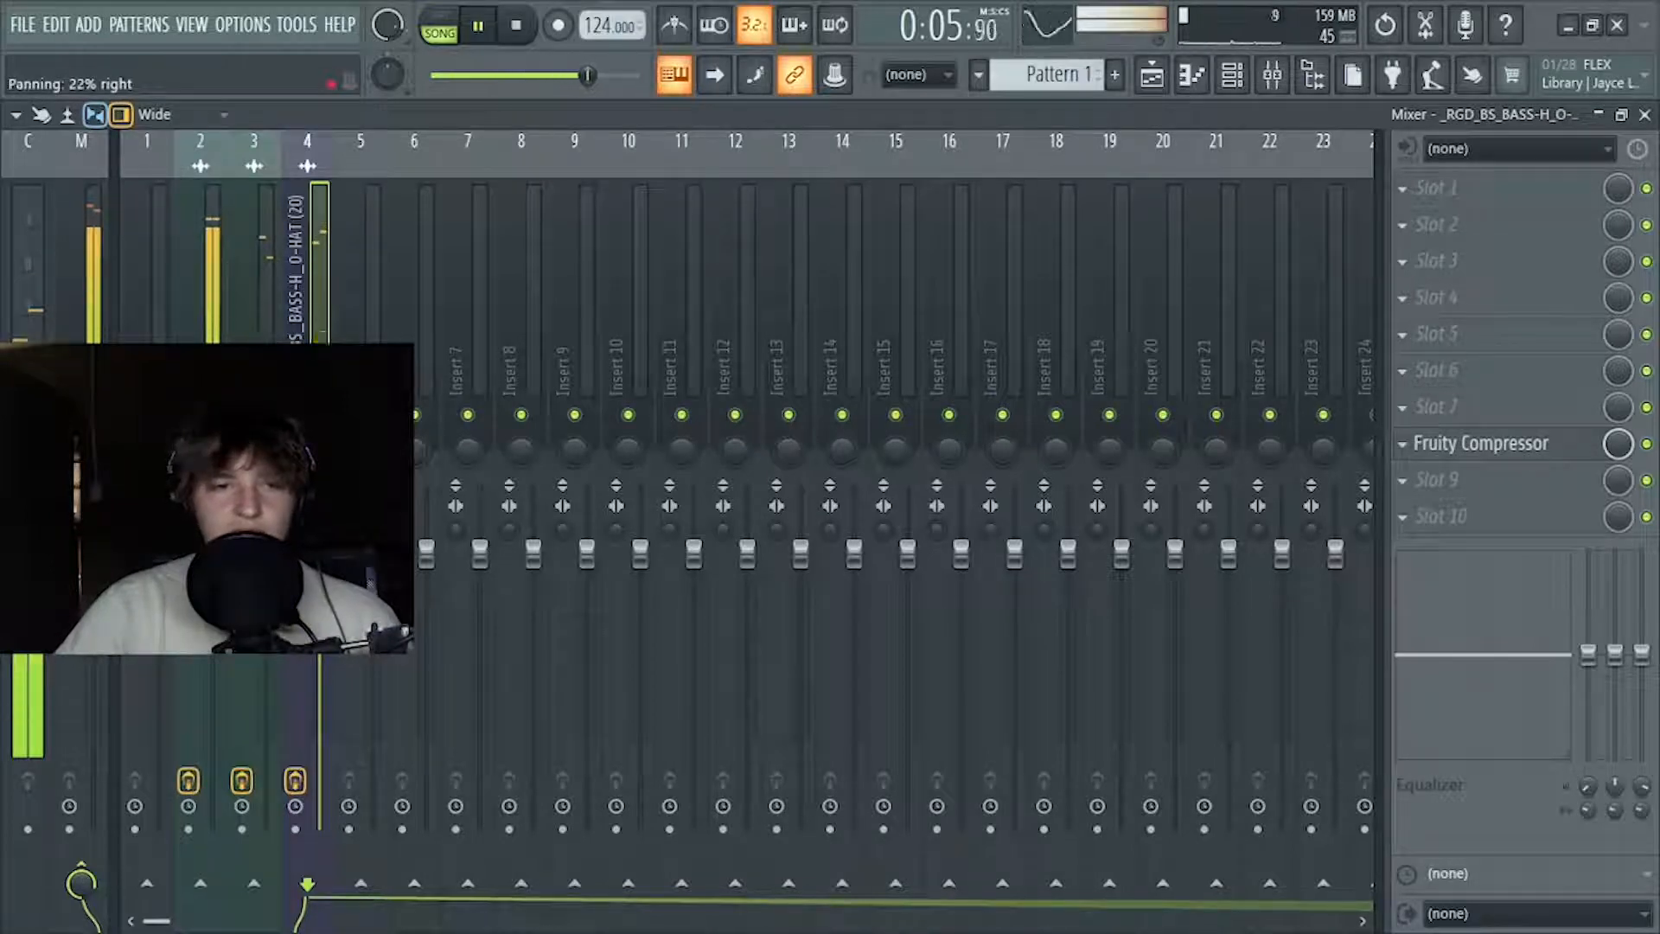
{"action": "key", "text": "space"}
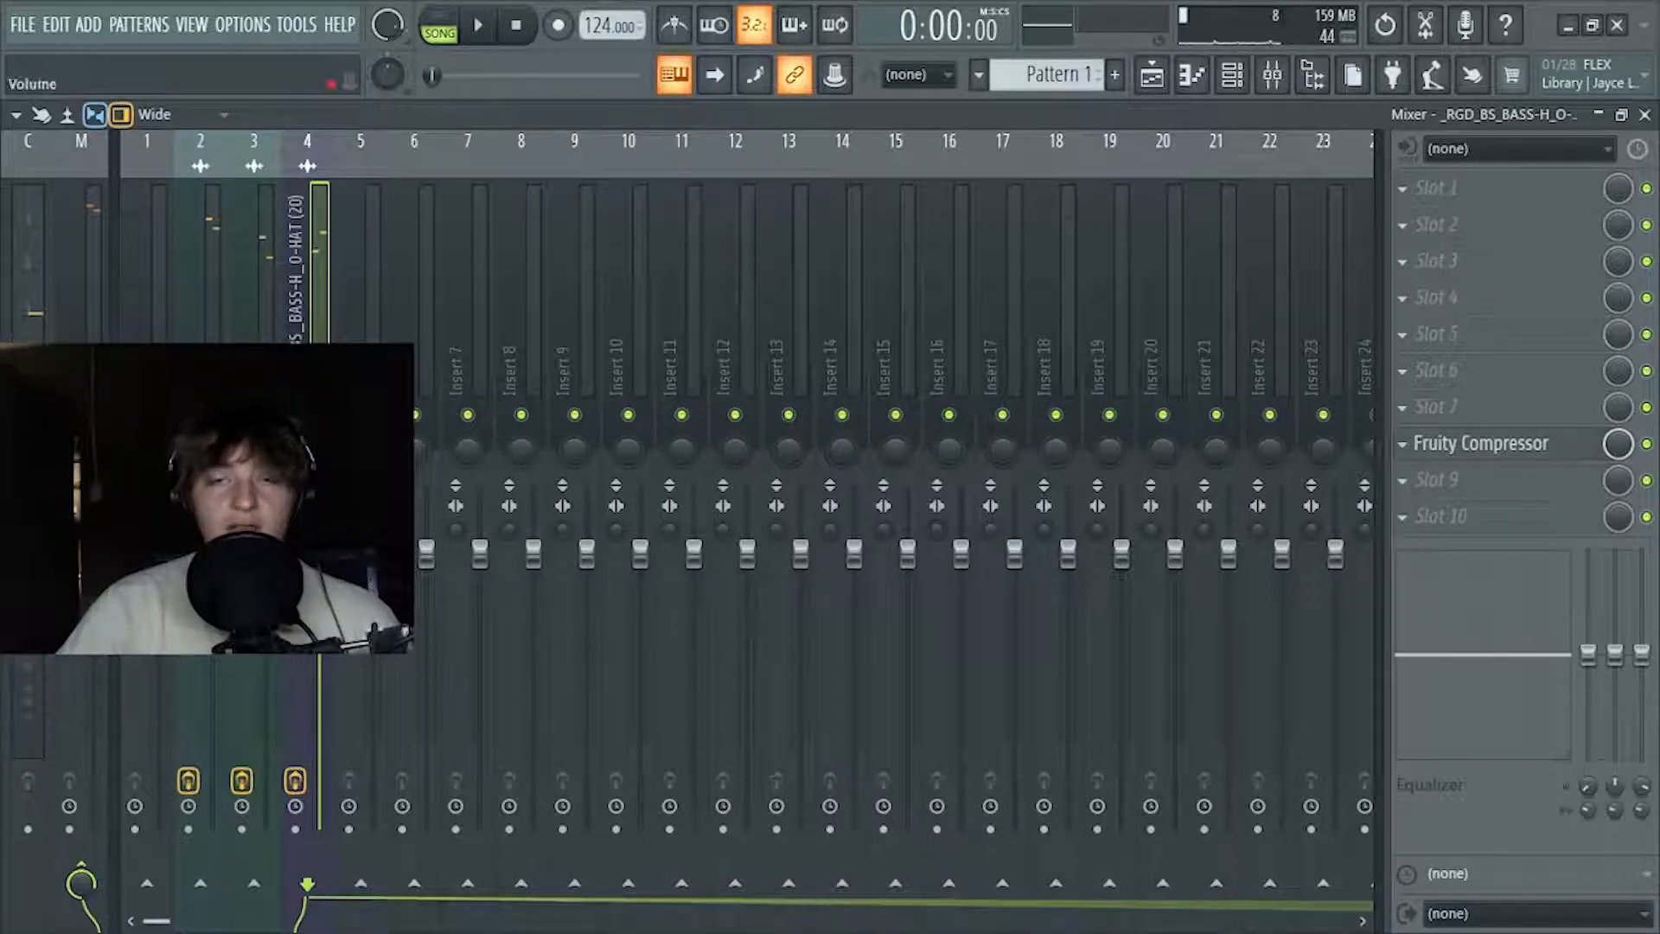
{"action": "left_click", "coordinate": [1151, 74]}
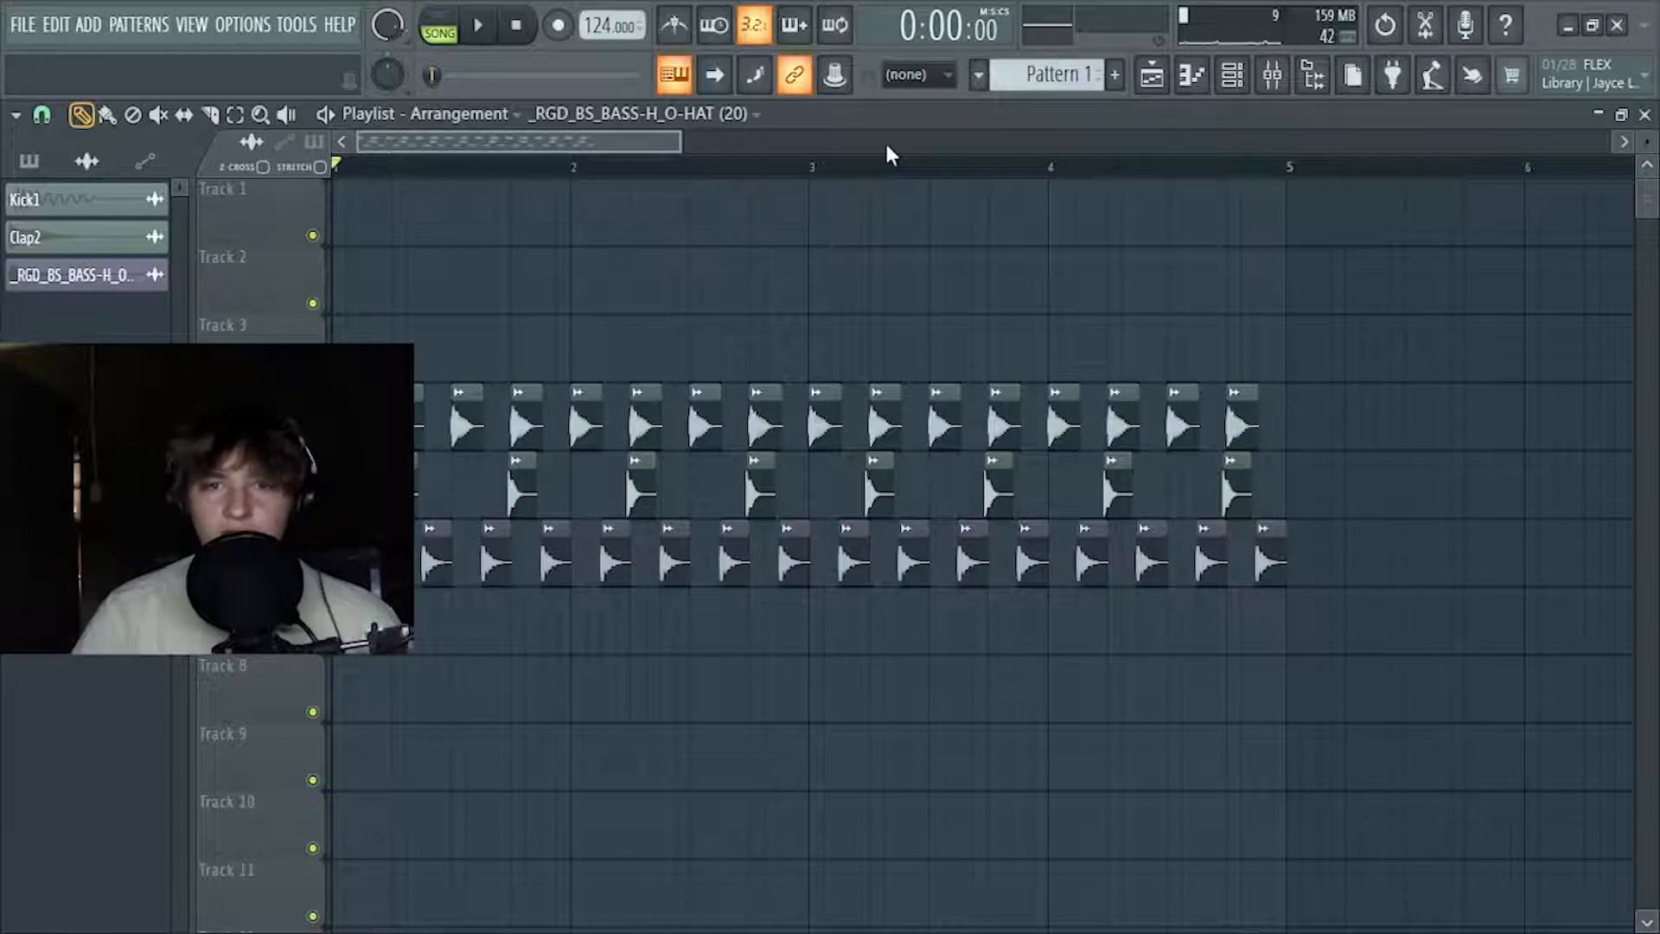
Select the hi-hat clips on Track 6, examine up close how the last one aligns with bar 5, and play the pattern
{"action": "scroll", "coordinate": [859, 170], "scroll_direction": "down", "scroll_amount": 1}
{"action": "scroll", "coordinate": [858, 170], "scroll_direction": "up", "scroll_amount": 2}
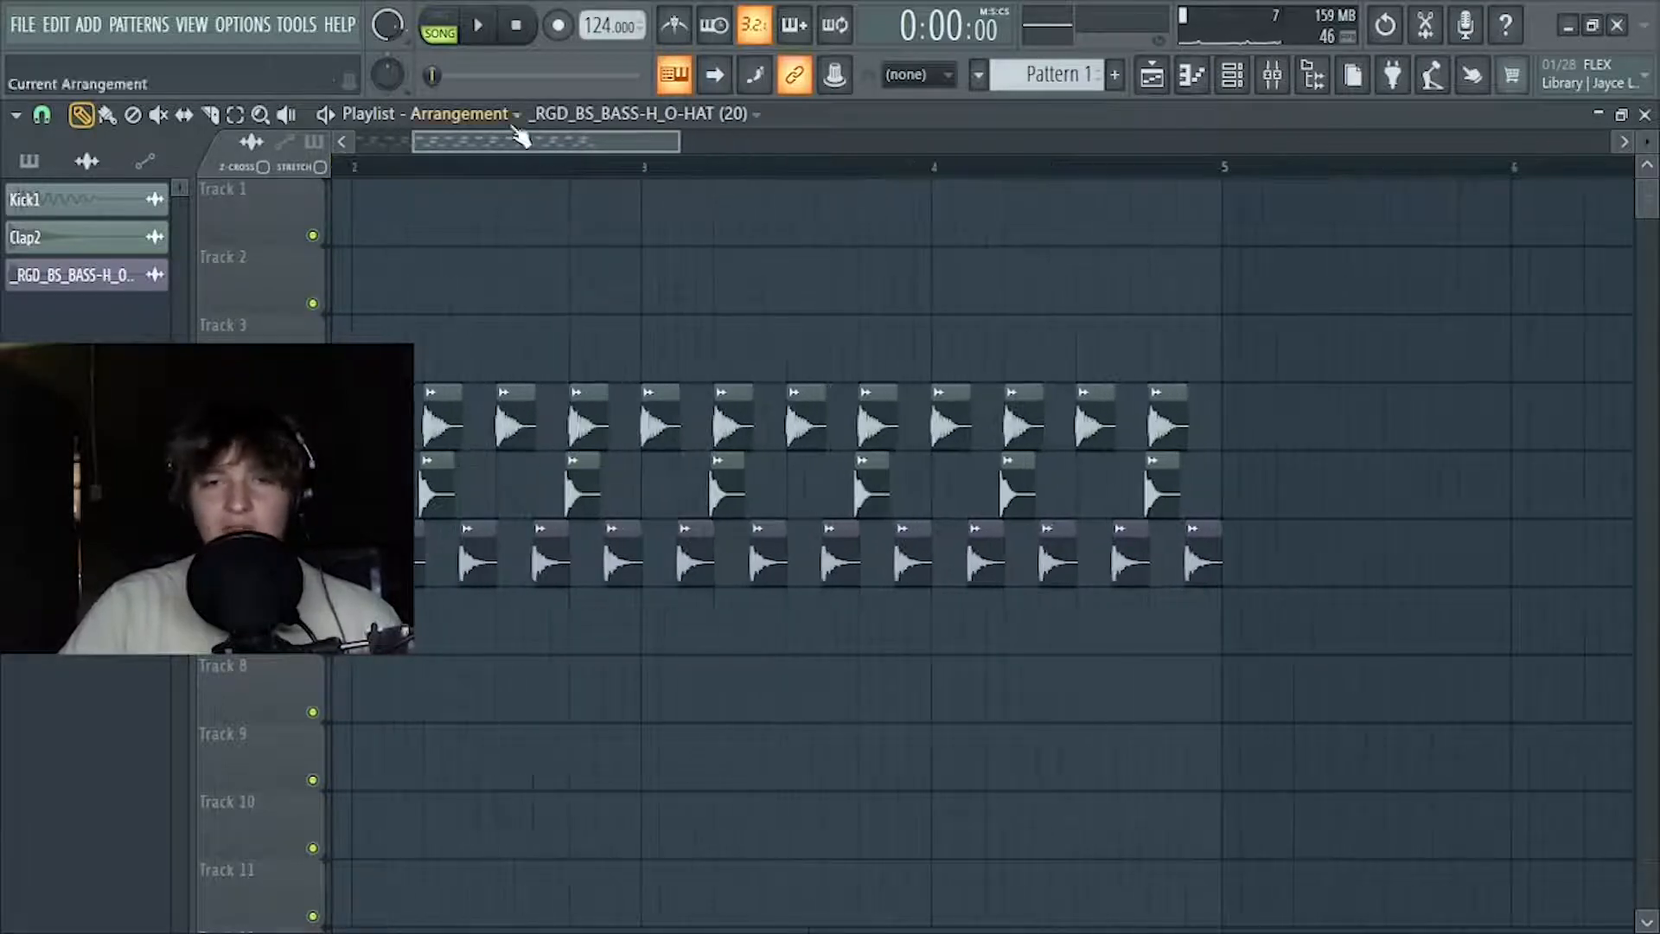
{"action": "left_click_drag", "start_coordinate": [519, 141], "coordinate": [326, 156]}
{"action": "left_click_drag", "start_coordinate": [1511, 552], "coordinate": [359, 572]}
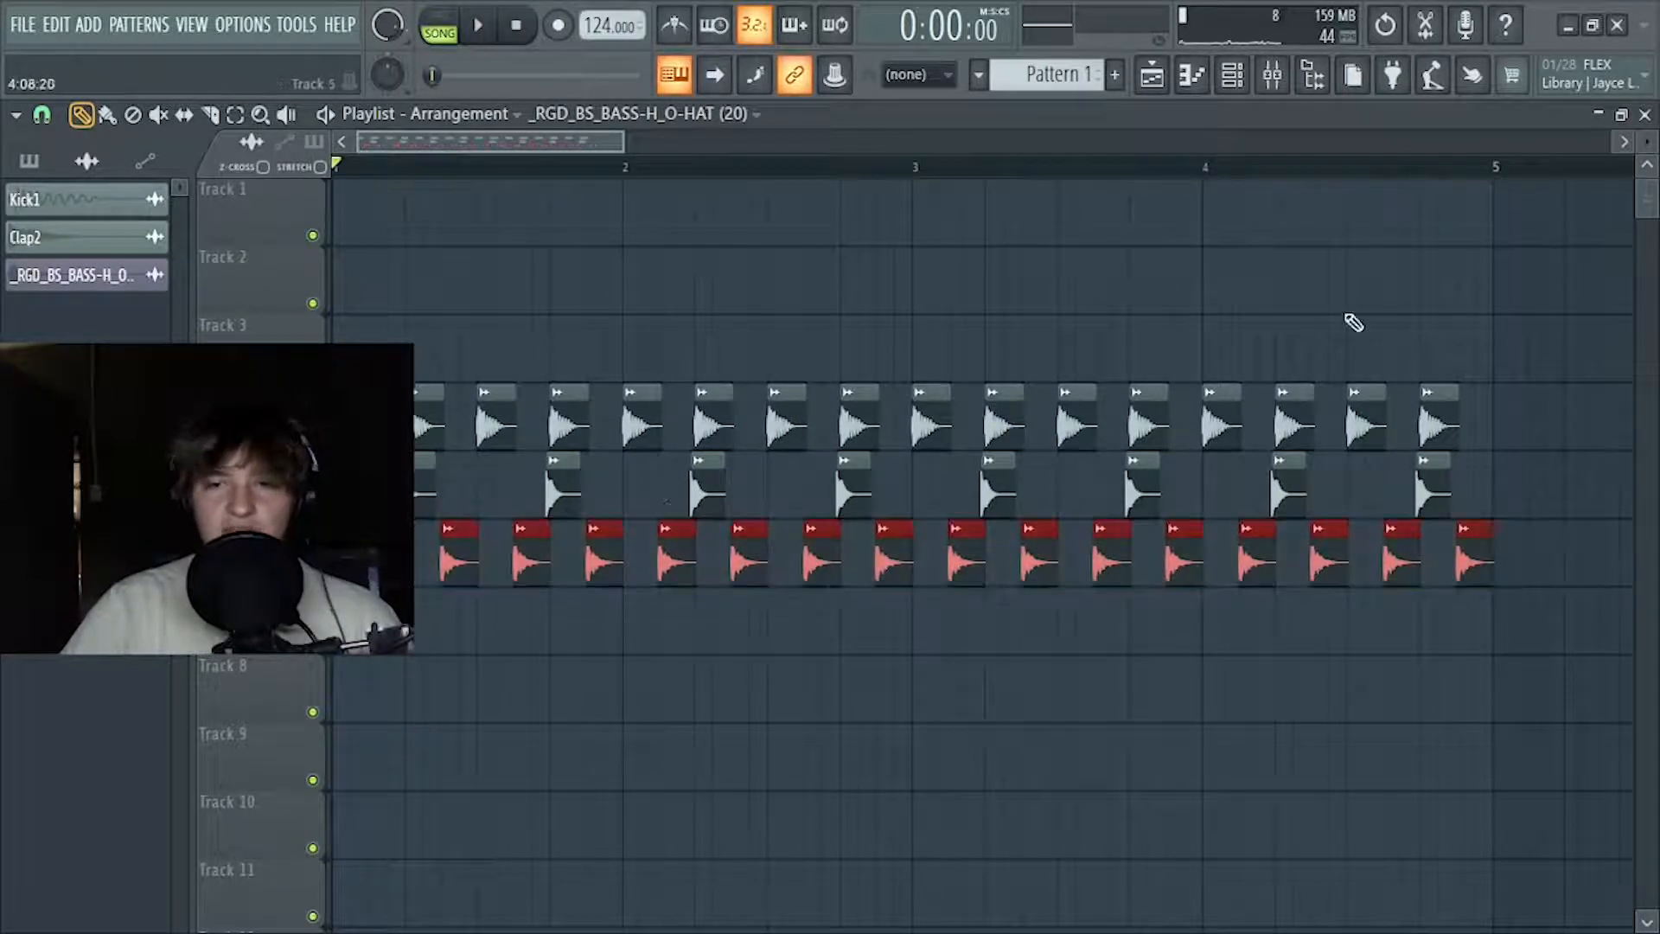
{"action": "scroll", "coordinate": [1539, 175], "scroll_direction": "up", "scroll_amount": 6}
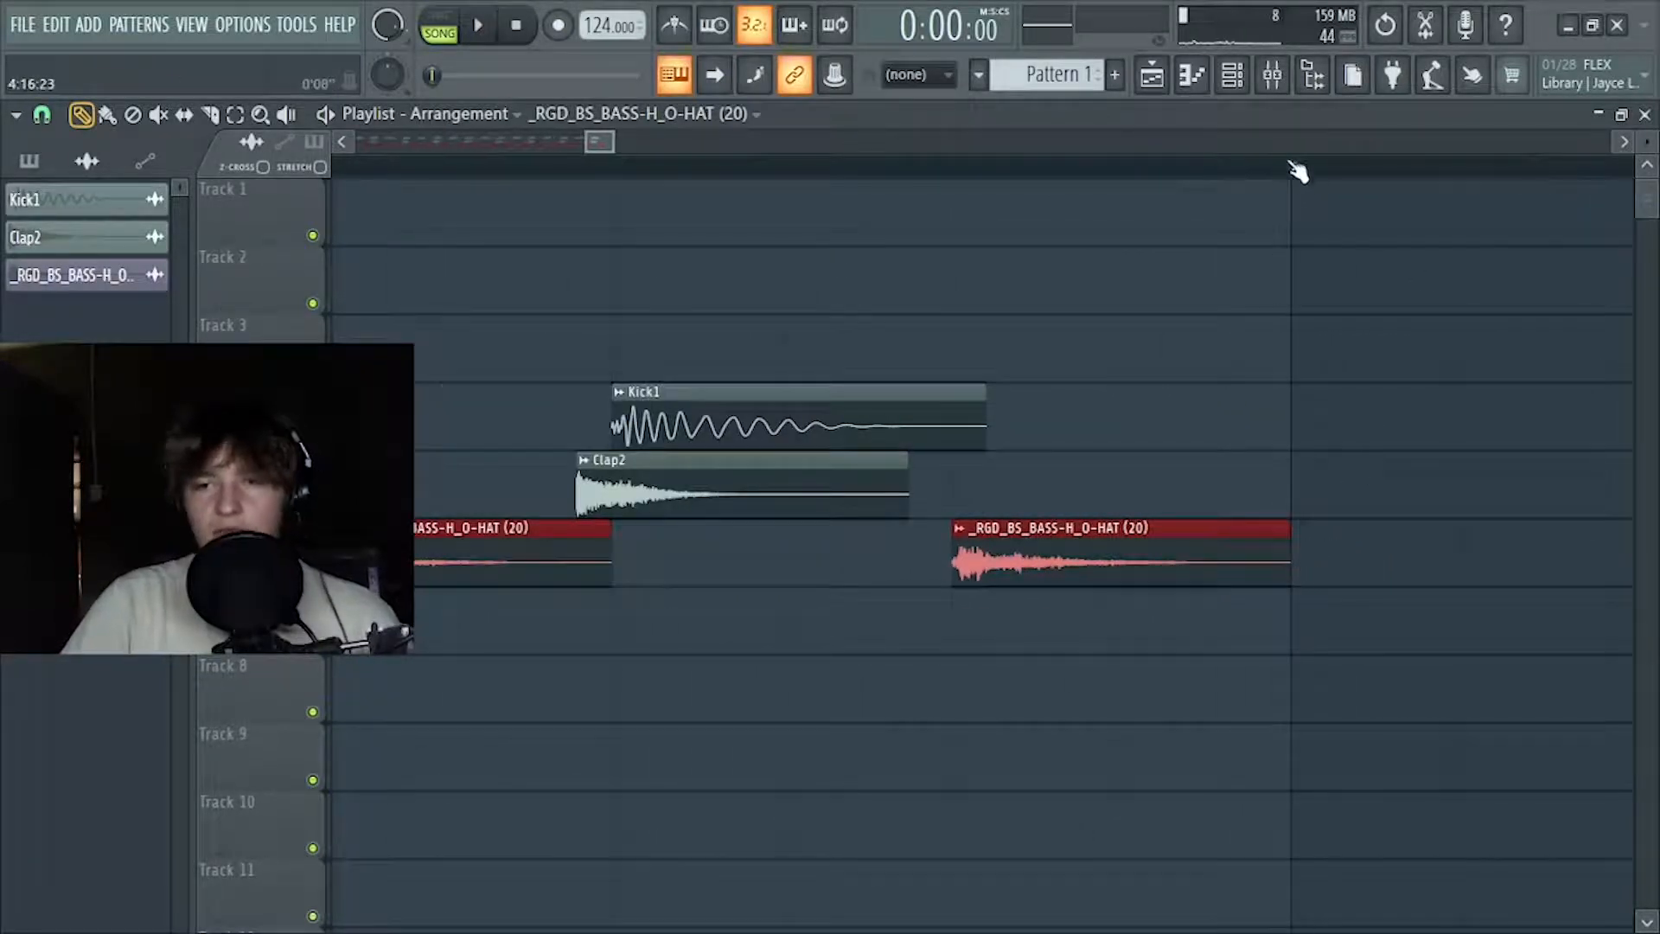
{"action": "scroll", "coordinate": [1298, 171], "scroll_direction": "down", "scroll_amount": 8}
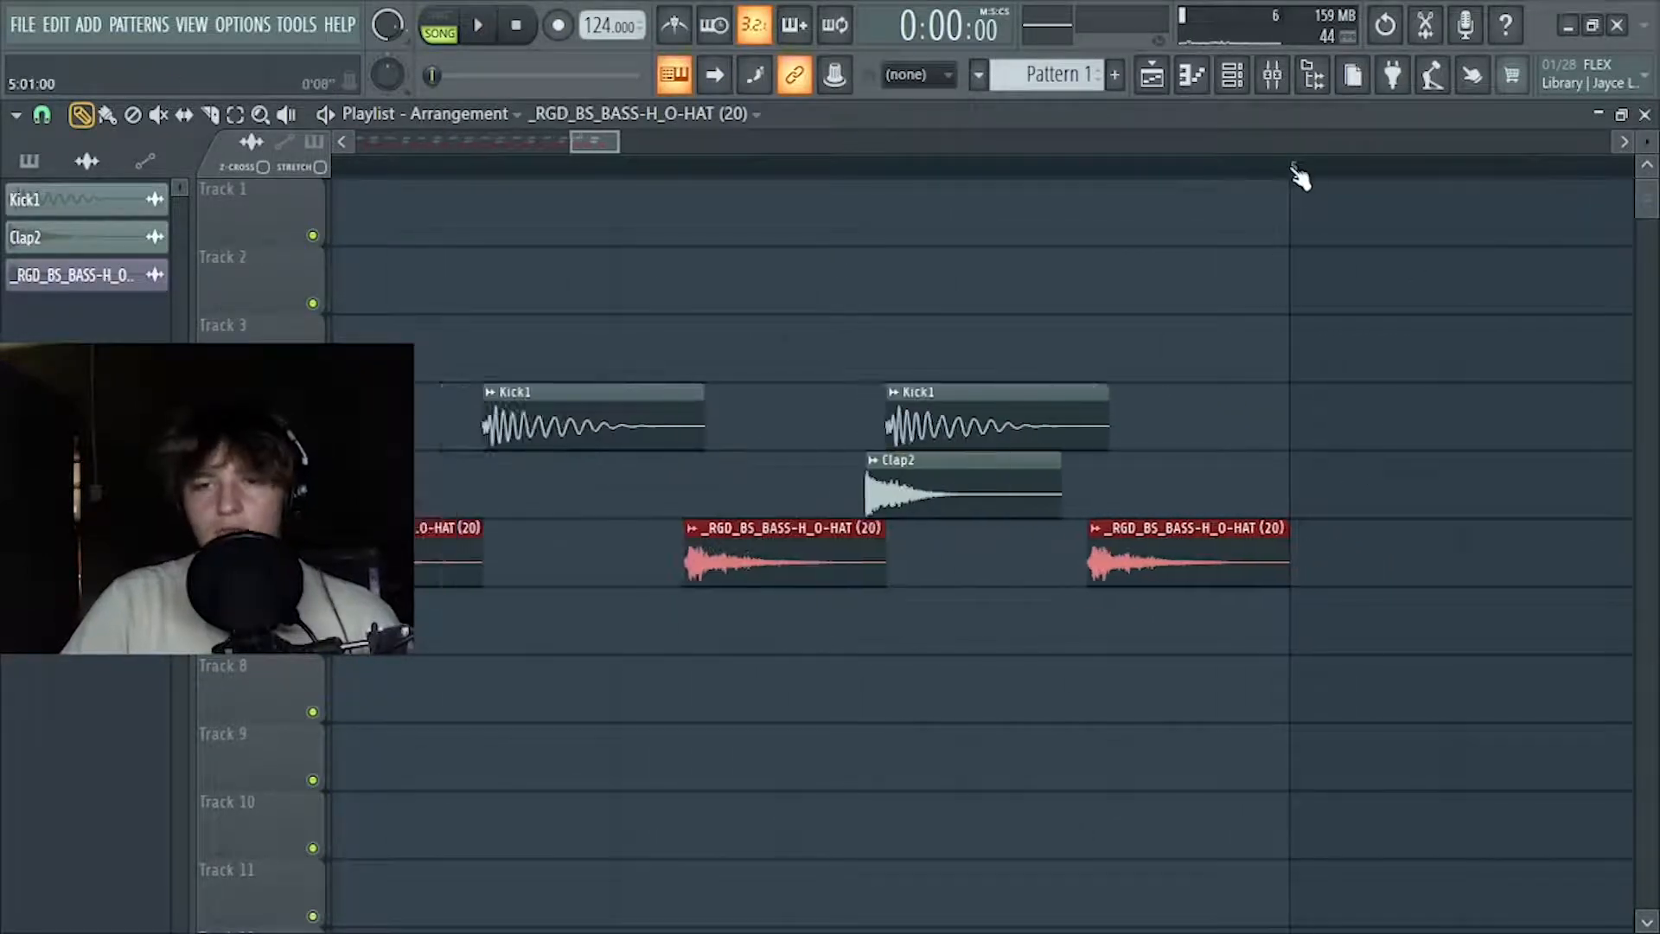
{"action": "left_click", "coordinate": [1290, 295]}
{"action": "key", "text": "space"}
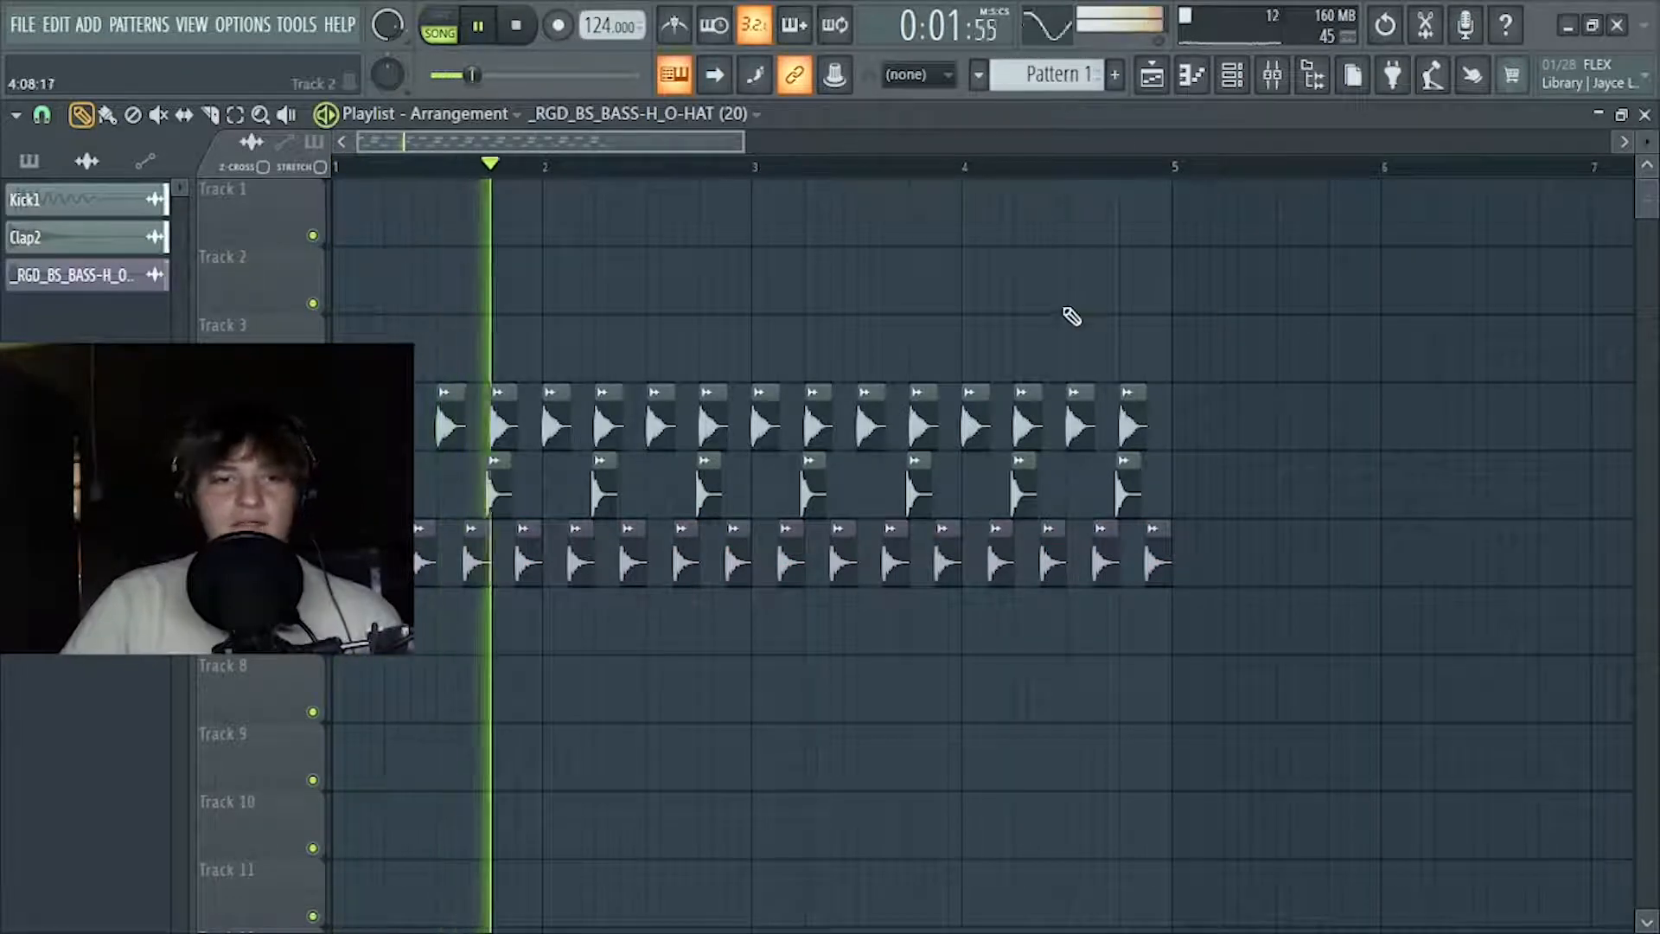
Stop playback and open the SPINNIN_drum_loops folder under Drums in Future House Sample Pack Vol. 1 in the sample browser
{"action": "left_click", "coordinate": [1313, 74]}
{"action": "key", "text": "space"}
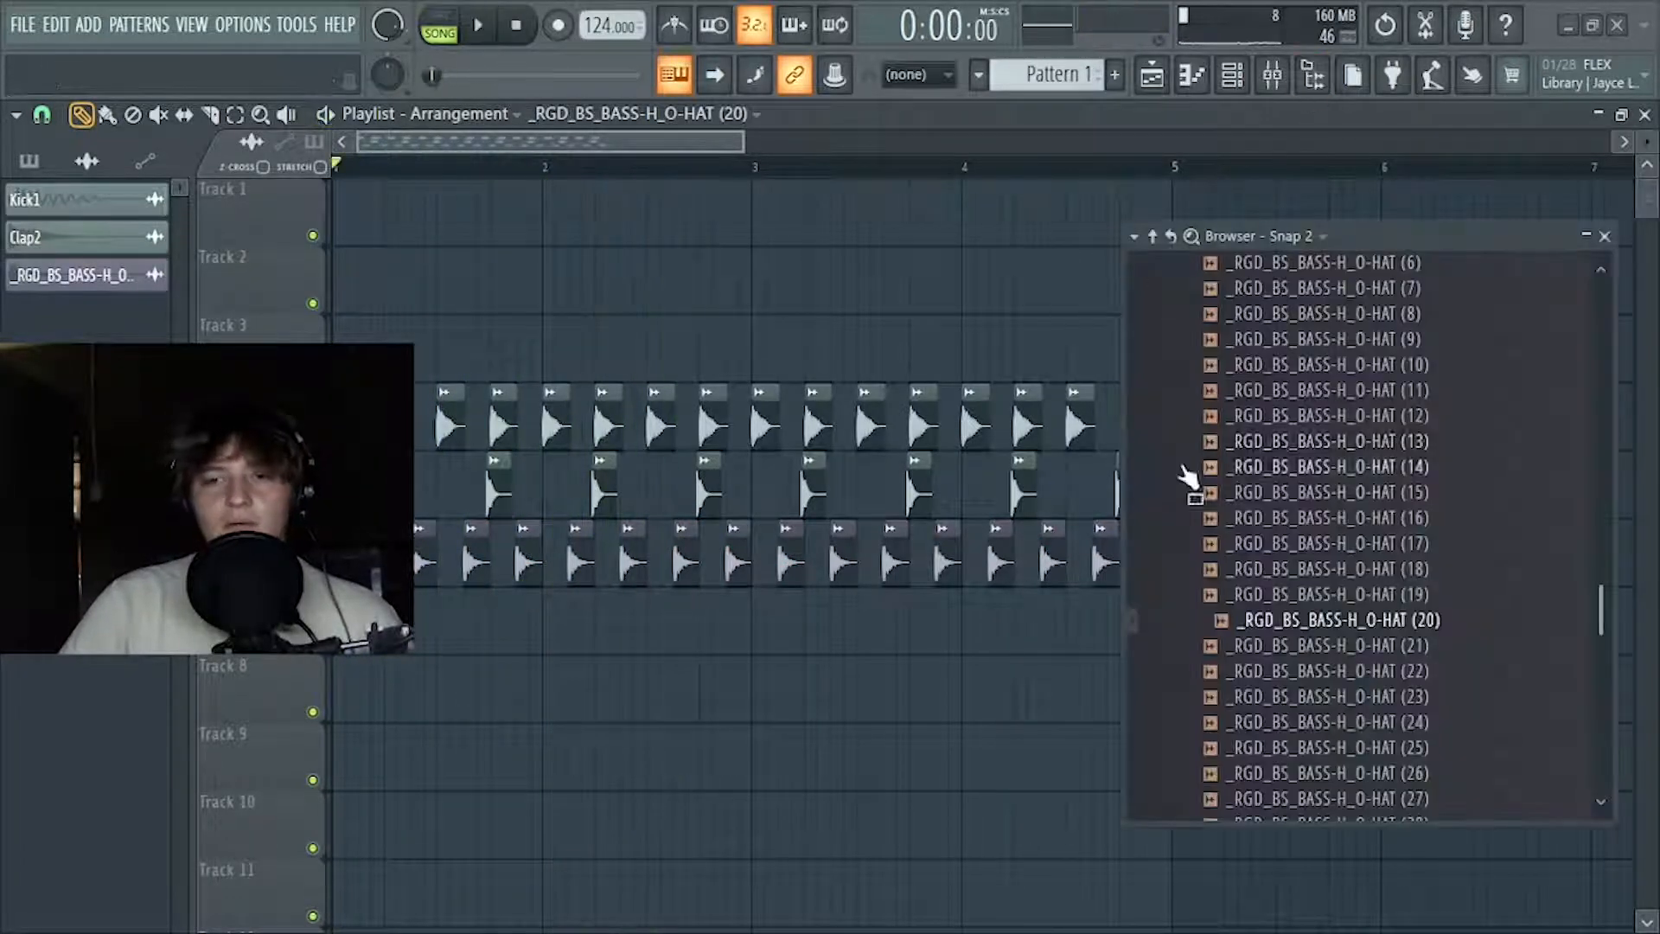
{"action": "scroll", "coordinate": [1220, 484], "scroll_direction": "up", "scroll_amount": 5}
{"action": "left_click", "coordinate": [1250, 264]}
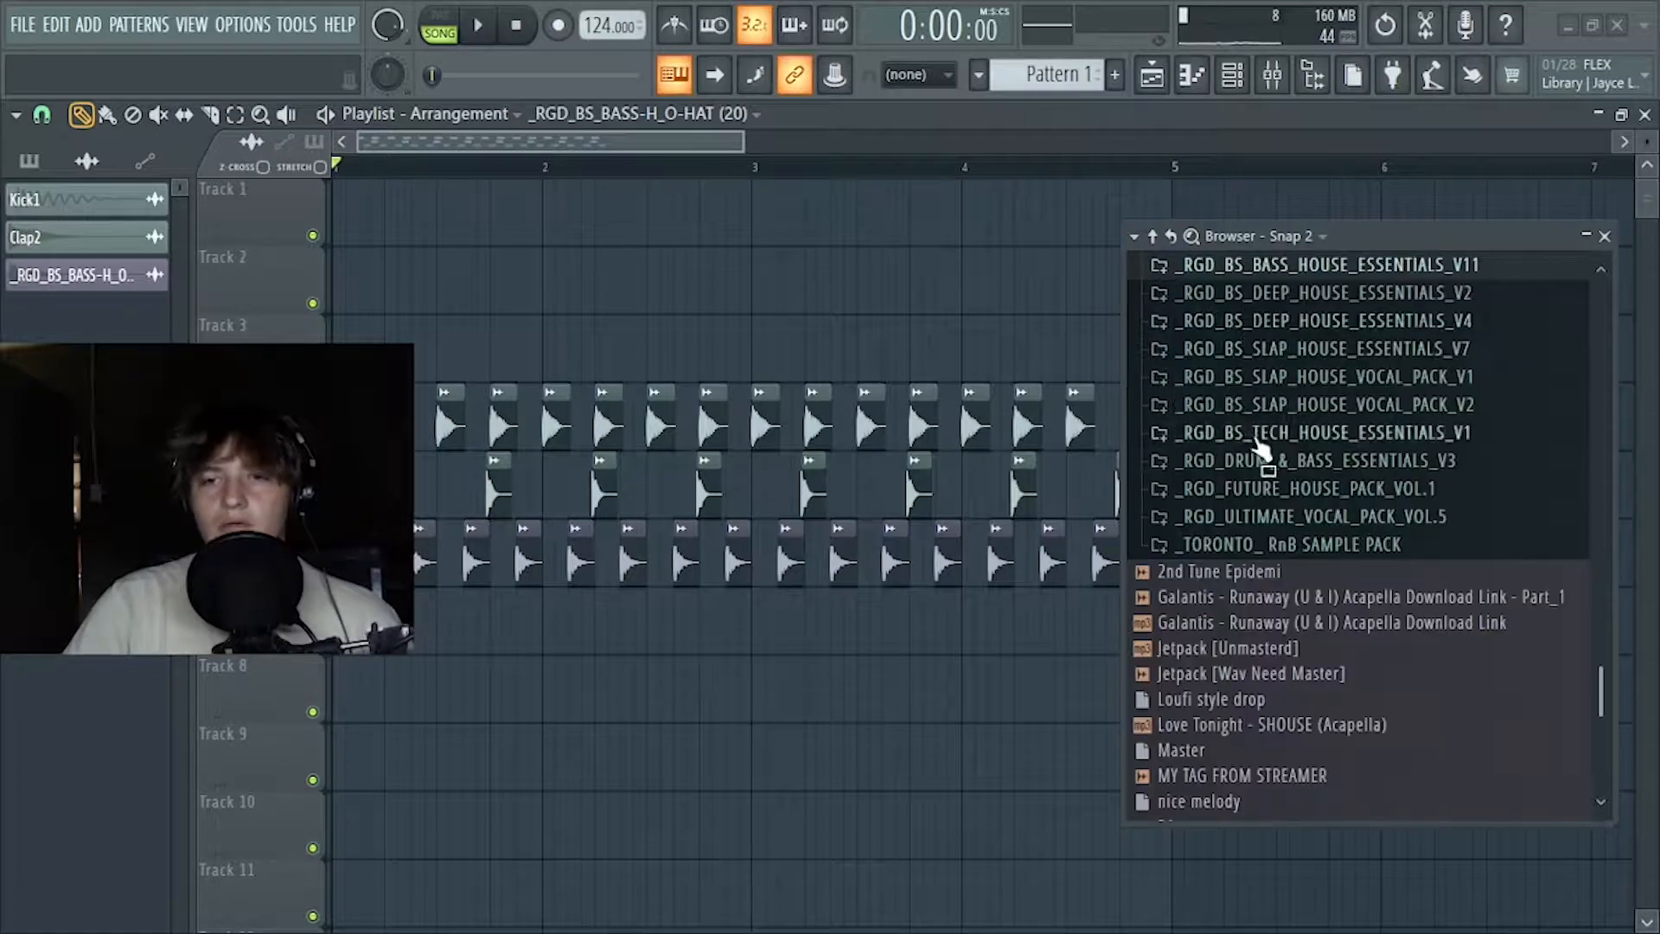
{"action": "scroll", "coordinate": [1265, 495], "scroll_direction": "up", "scroll_amount": 9}
{"action": "scroll", "coordinate": [1265, 500], "scroll_direction": "up", "scroll_amount": 12}
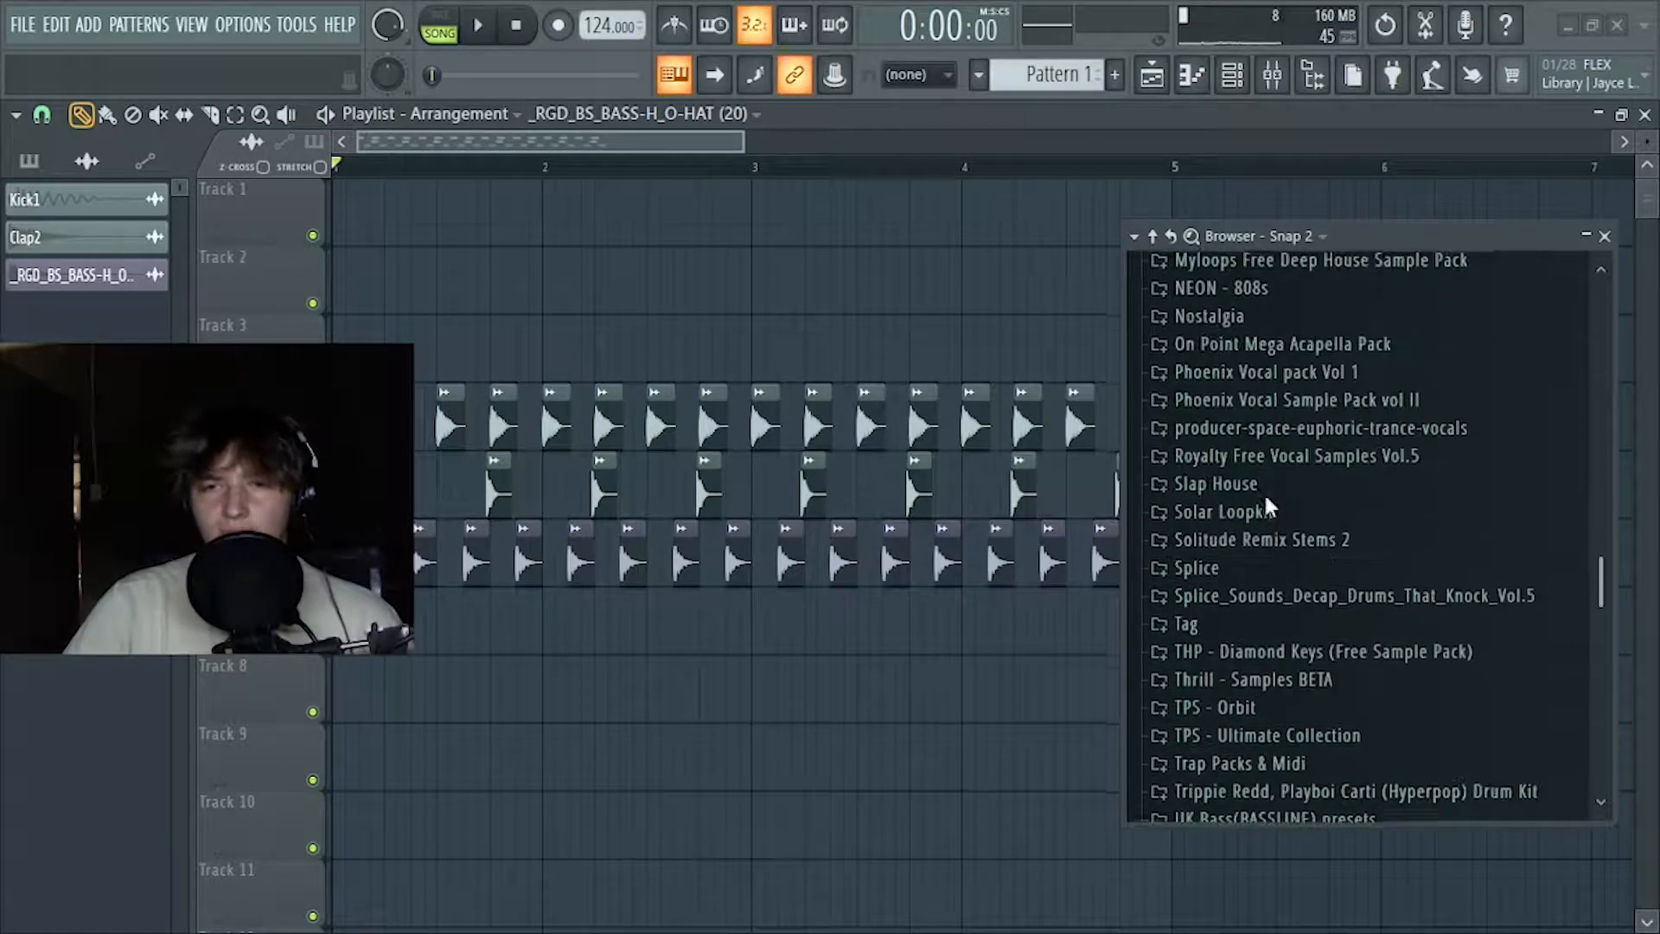
{"action": "scroll", "coordinate": [1271, 511], "scroll_direction": "up", "scroll_amount": 5}
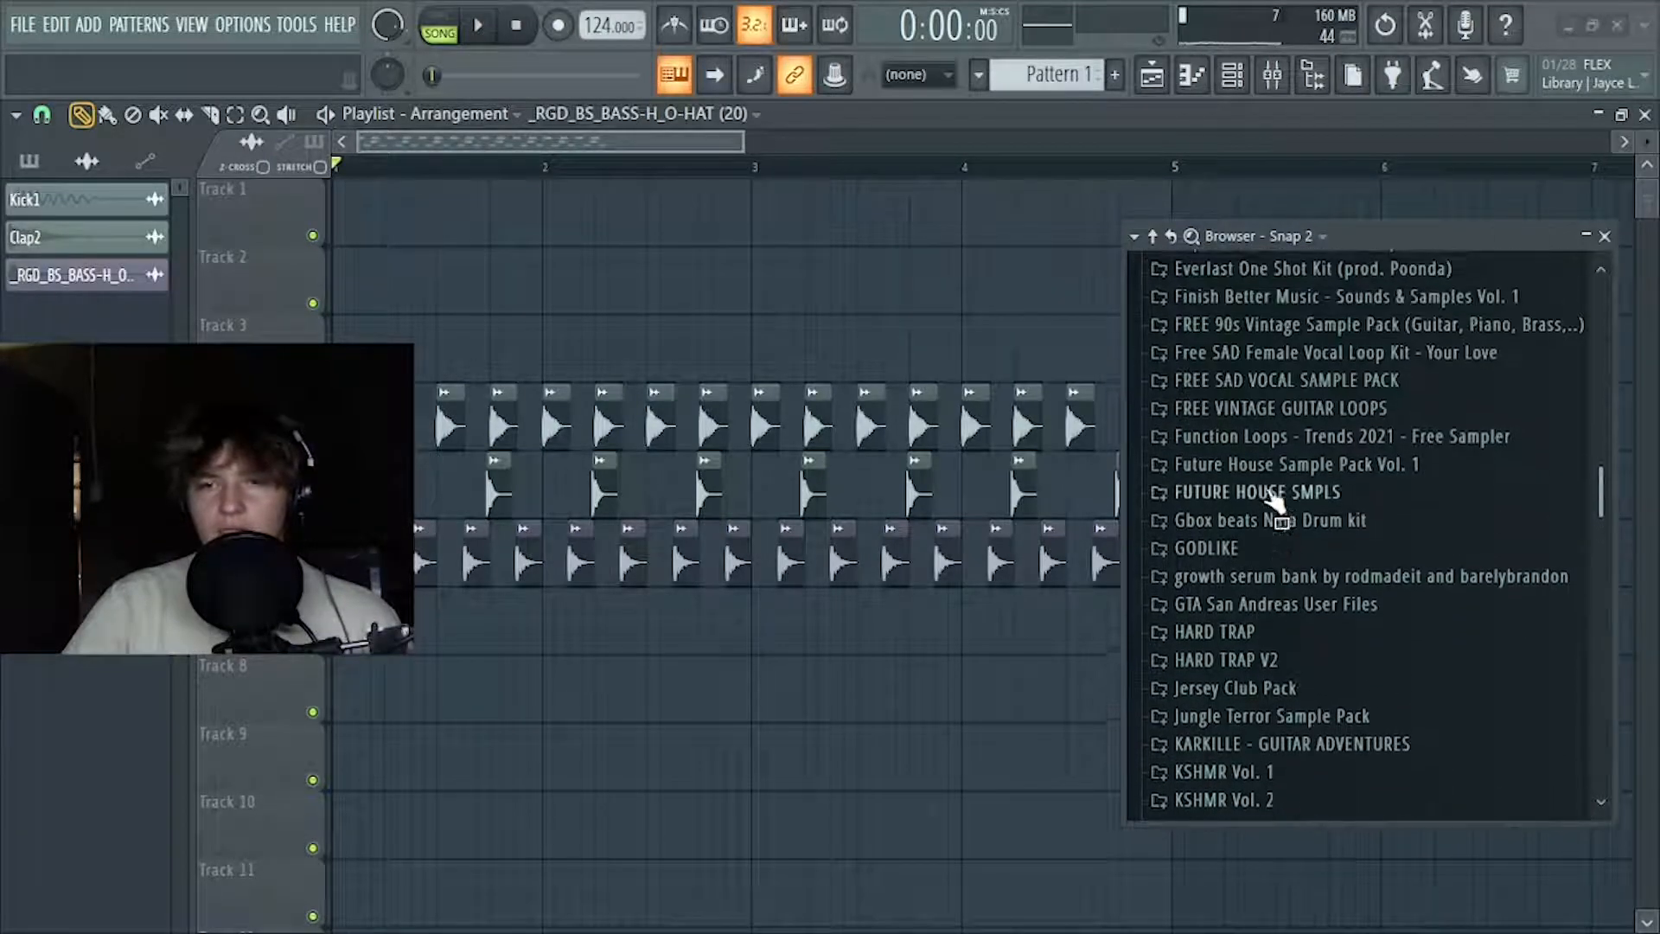
{"action": "left_click", "coordinate": [1278, 468]}
{"action": "left_click", "coordinate": [1287, 501]}
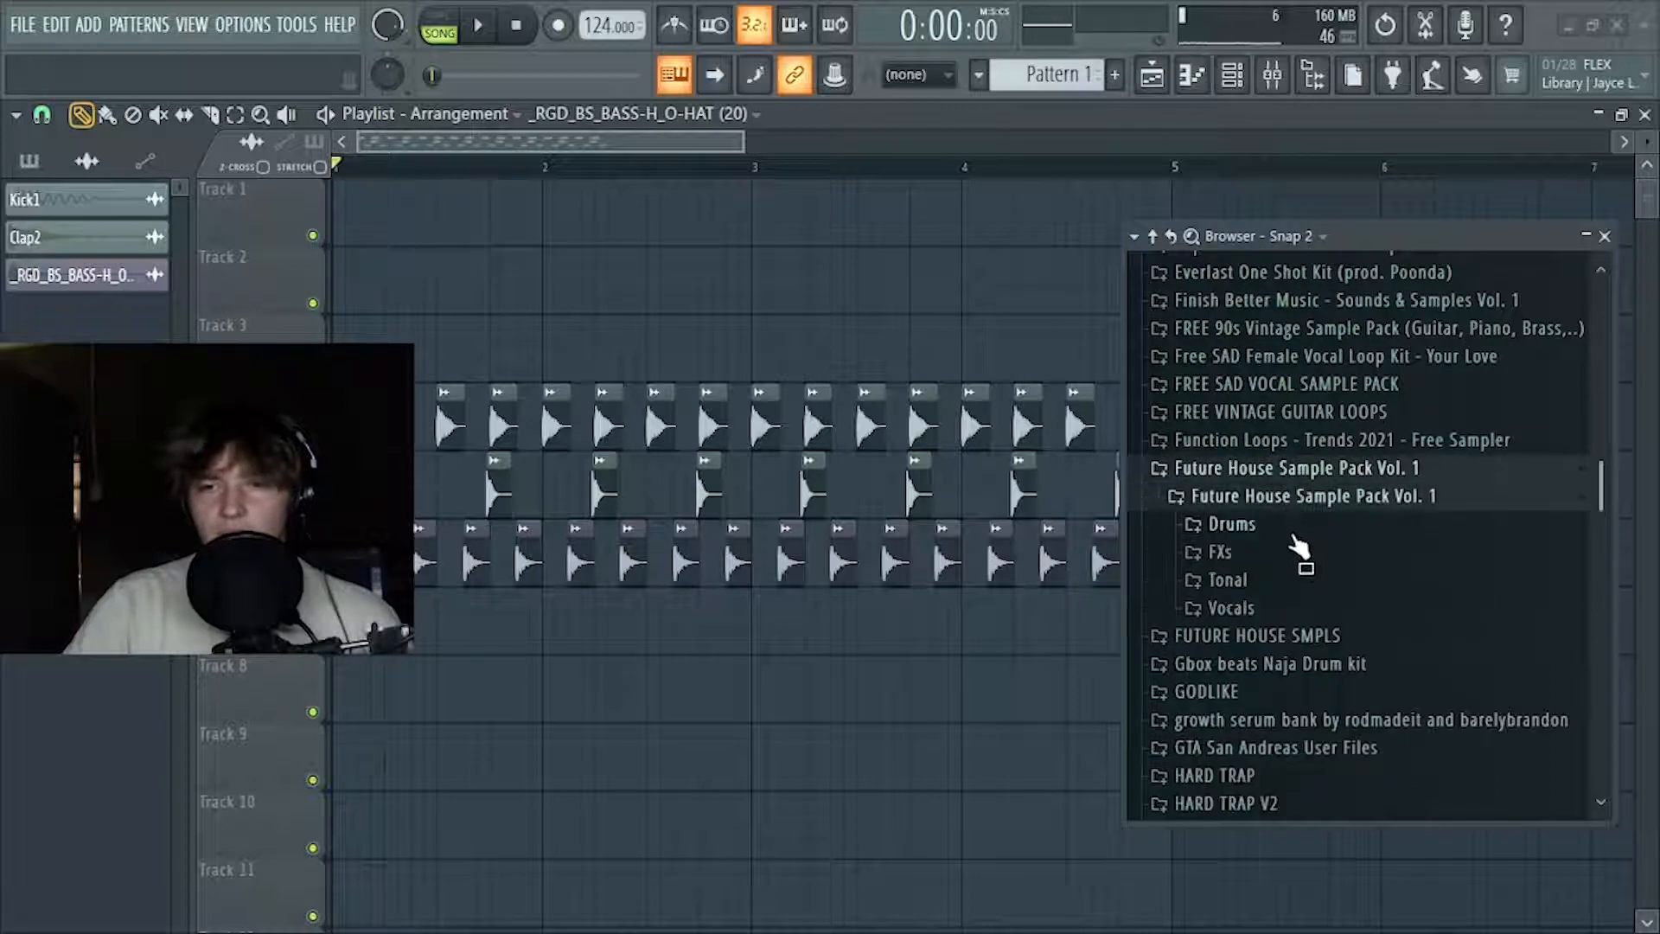
{"action": "left_click", "coordinate": [1232, 524]}
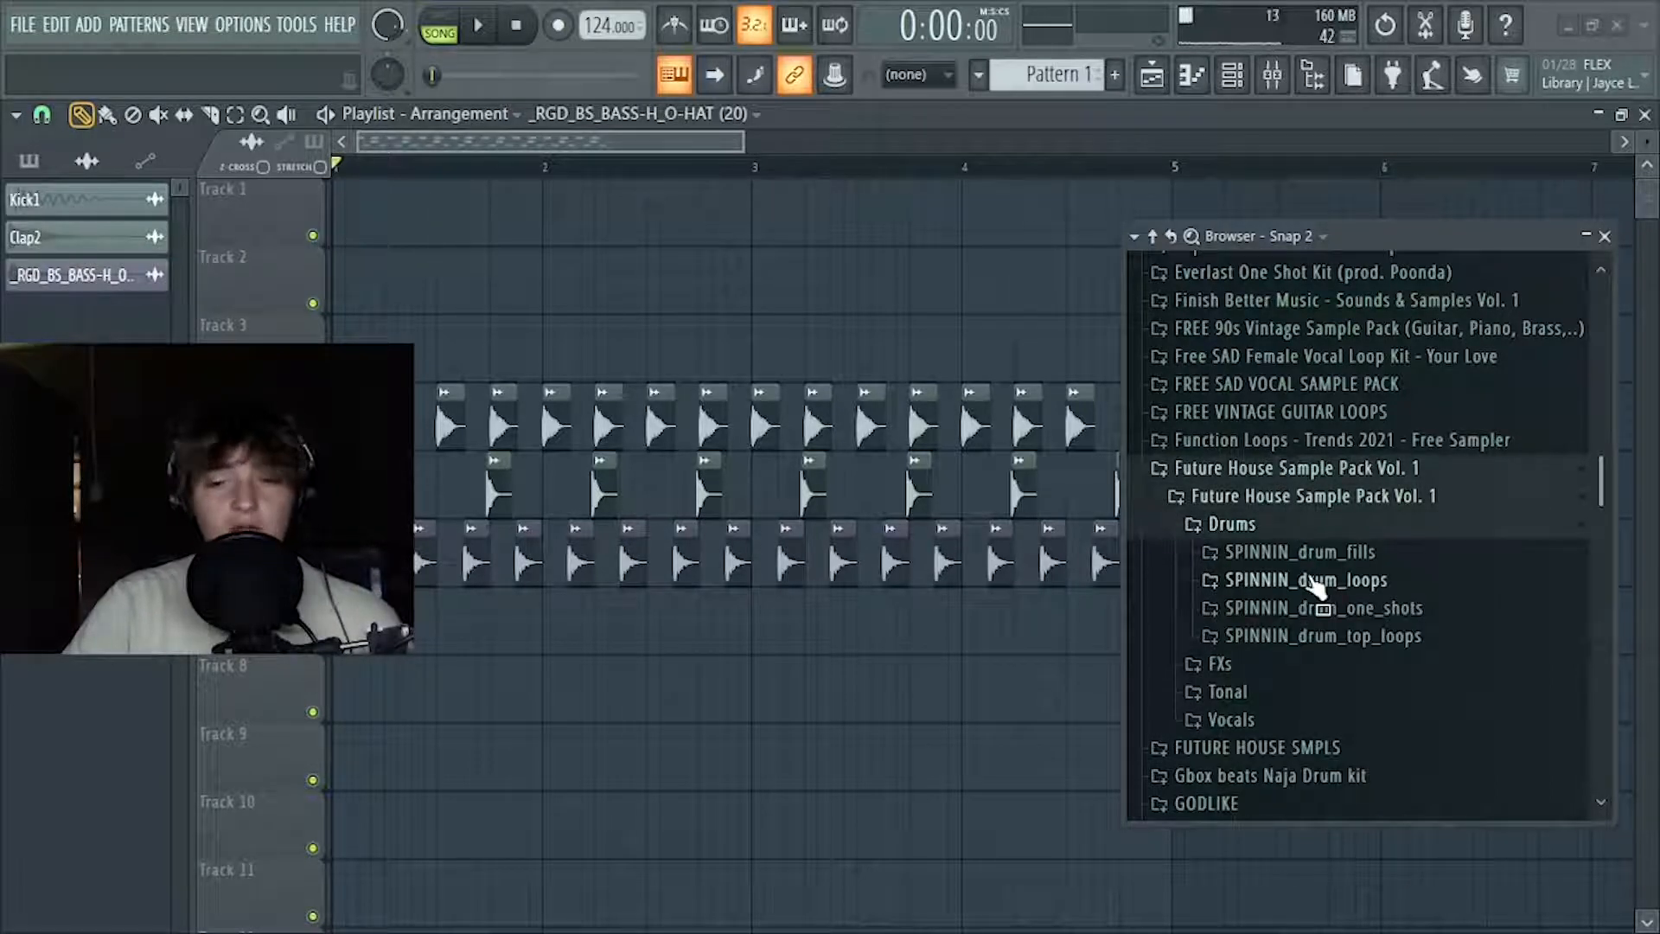
{"action": "left_click", "coordinate": [1311, 583]}
Place SPINNIN_drum_loop_boom_percussion_126 at the start of Track 7 and detect its tempo so it stretches to the project tempo
{"action": "scroll", "coordinate": [1354, 625], "scroll_direction": "down", "scroll_amount": 2}
{"action": "left_click_drag", "start_coordinate": [1375, 687], "coordinate": [419, 636]}
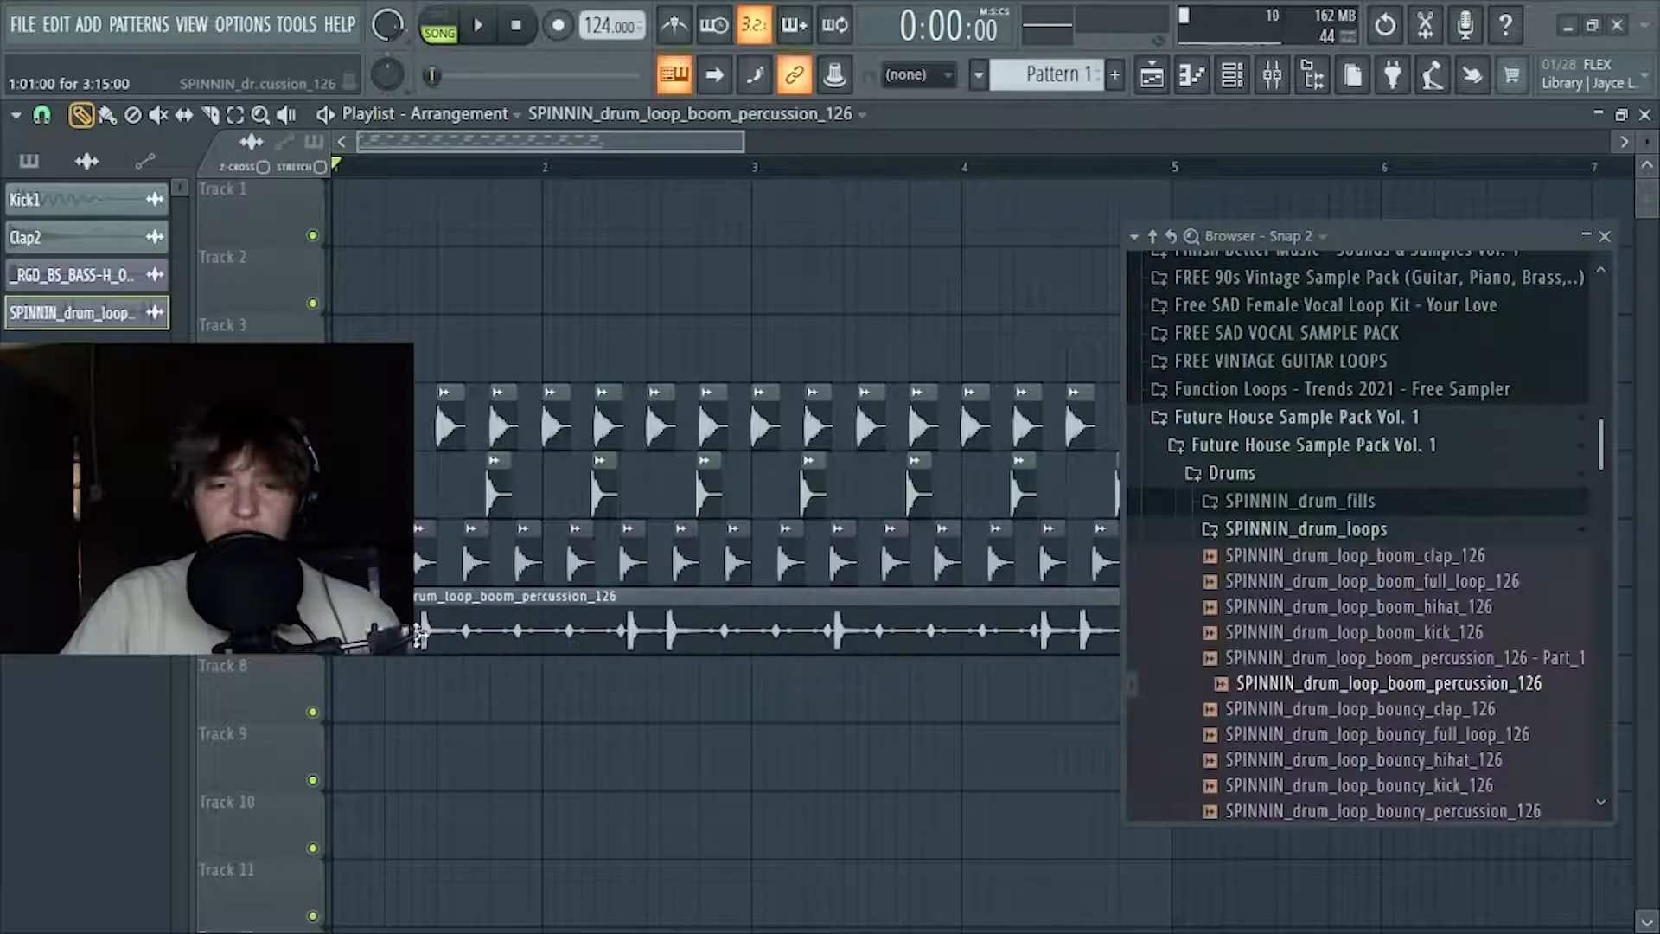
{"action": "left_click", "coordinate": [1607, 237]}
{"action": "right_click", "coordinate": [336, 604]}
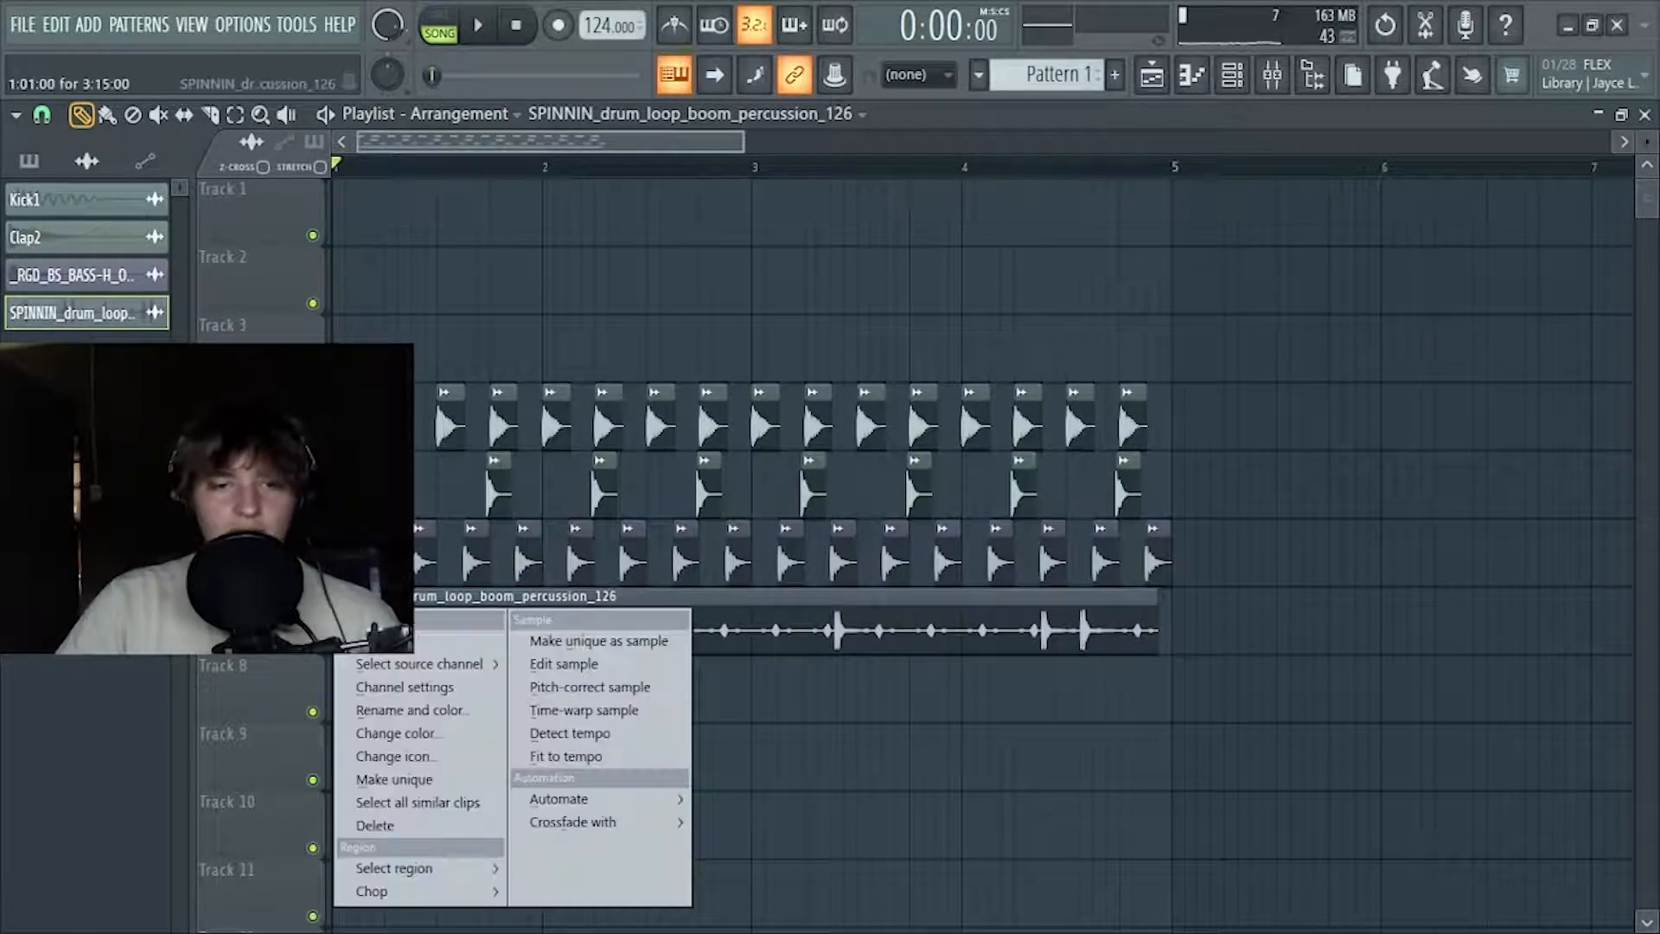
{"action": "left_click", "coordinate": [605, 731]}
{"action": "left_click", "coordinate": [812, 491]}
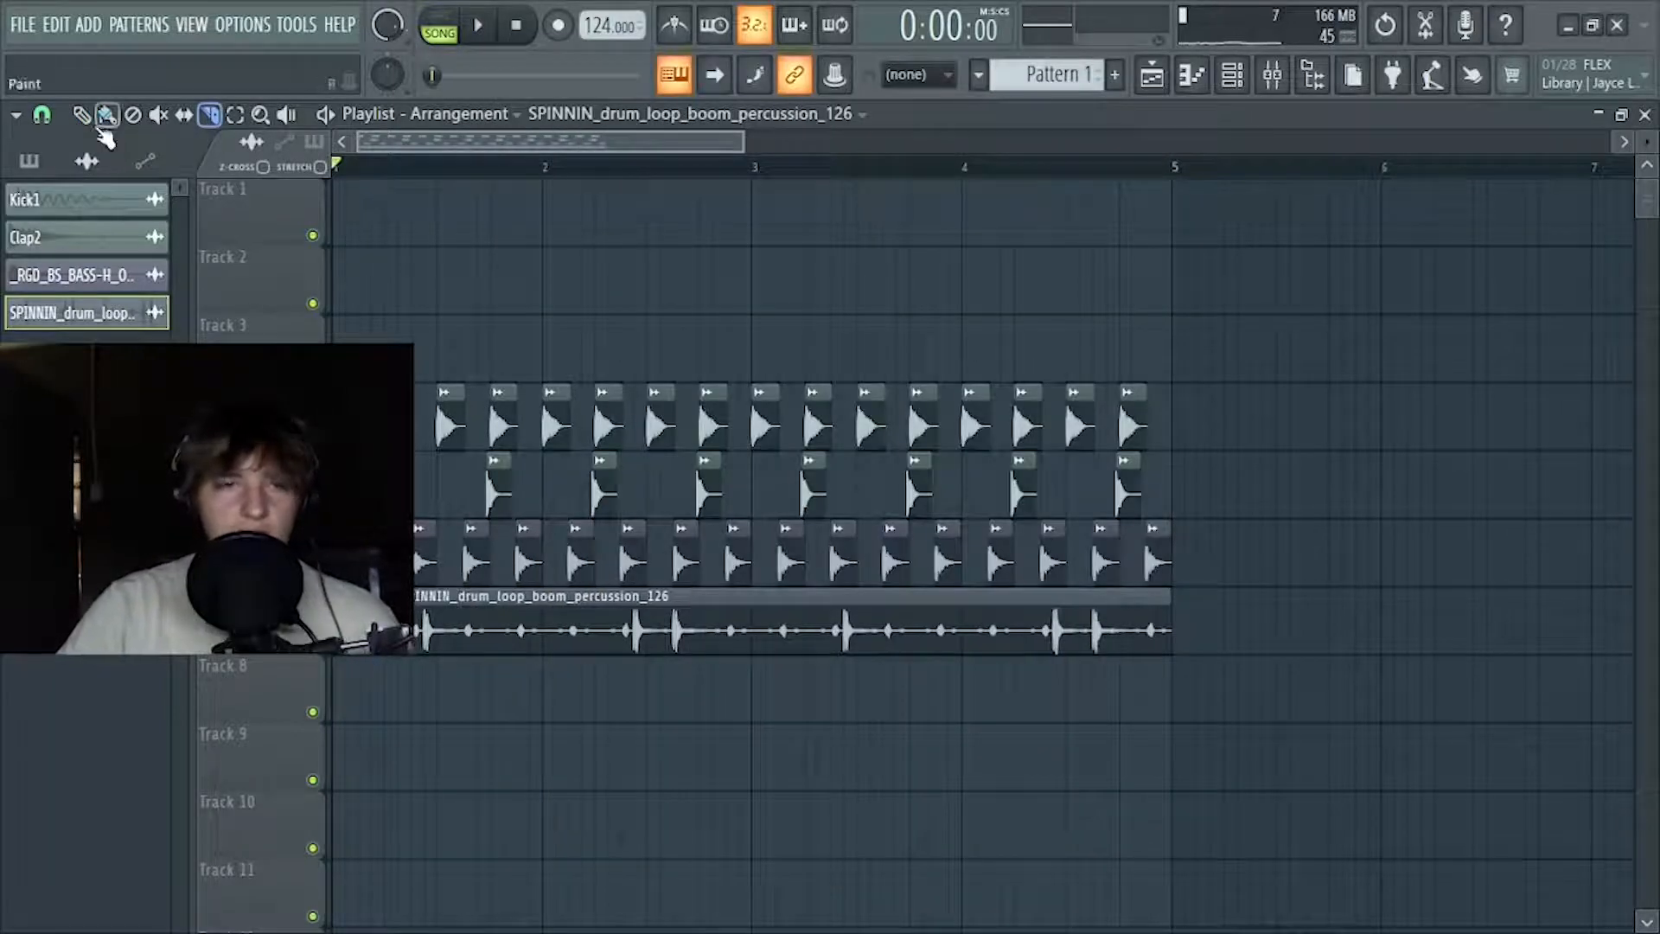
Cut the percussion loop down to a short slice, repeat it along Track 7 up to bar 5, and play the pattern
{"action": "right_click", "coordinate": [461, 612]}
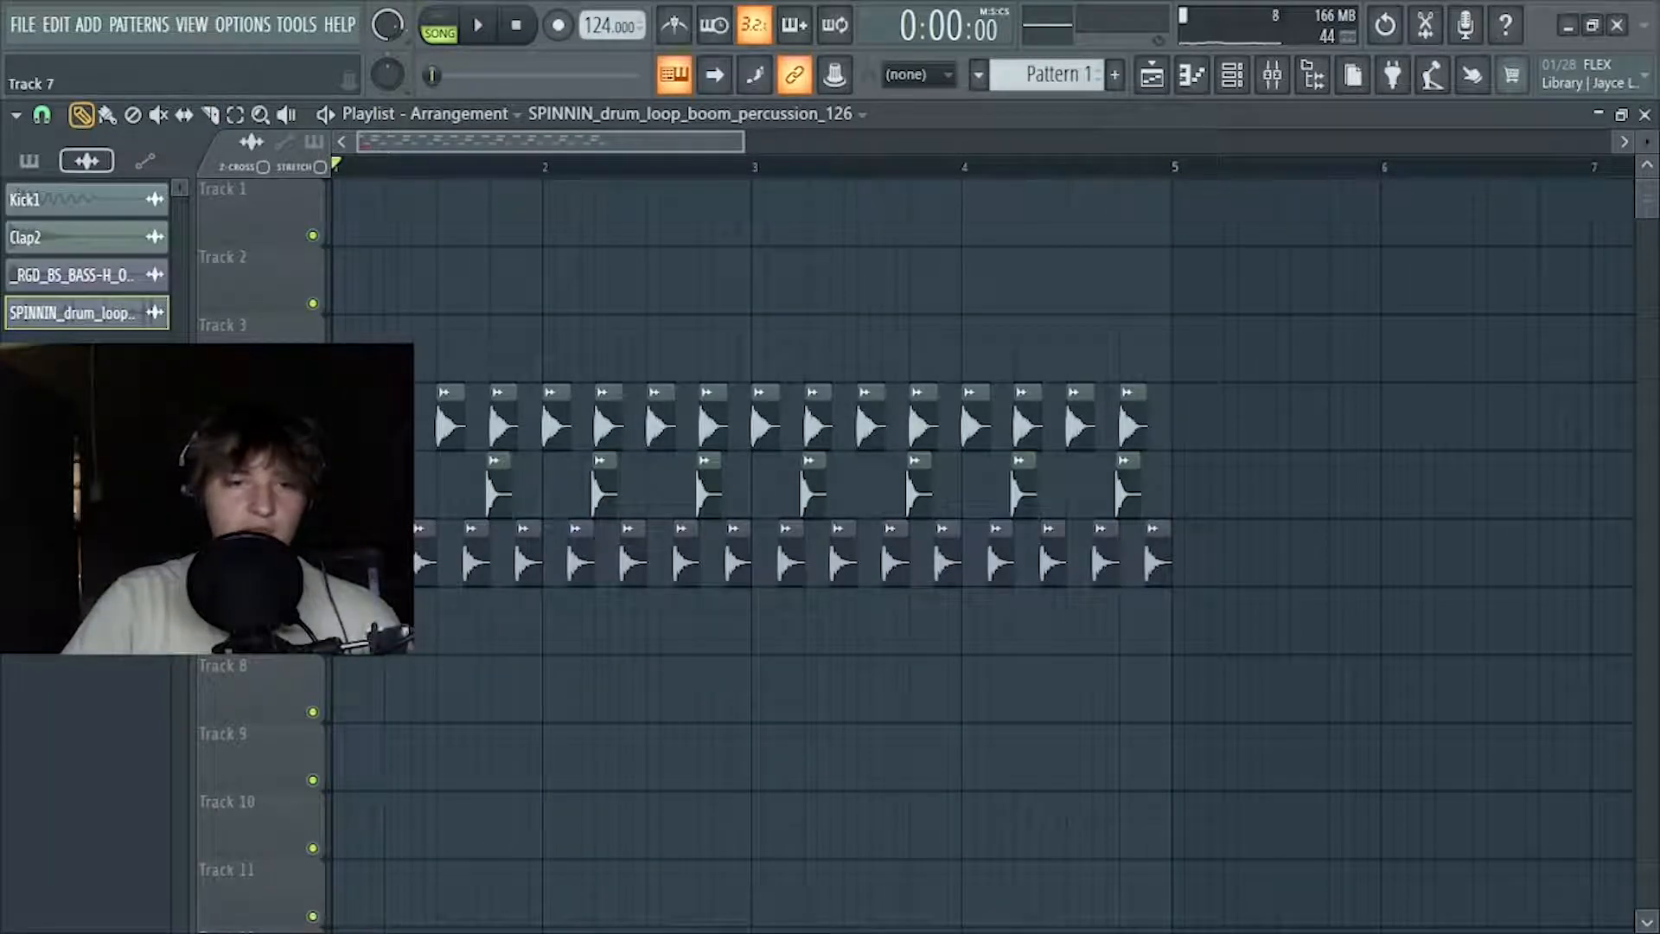
{"action": "left_click_drag", "start_coordinate": [424, 630], "coordinate": [1159, 630]}
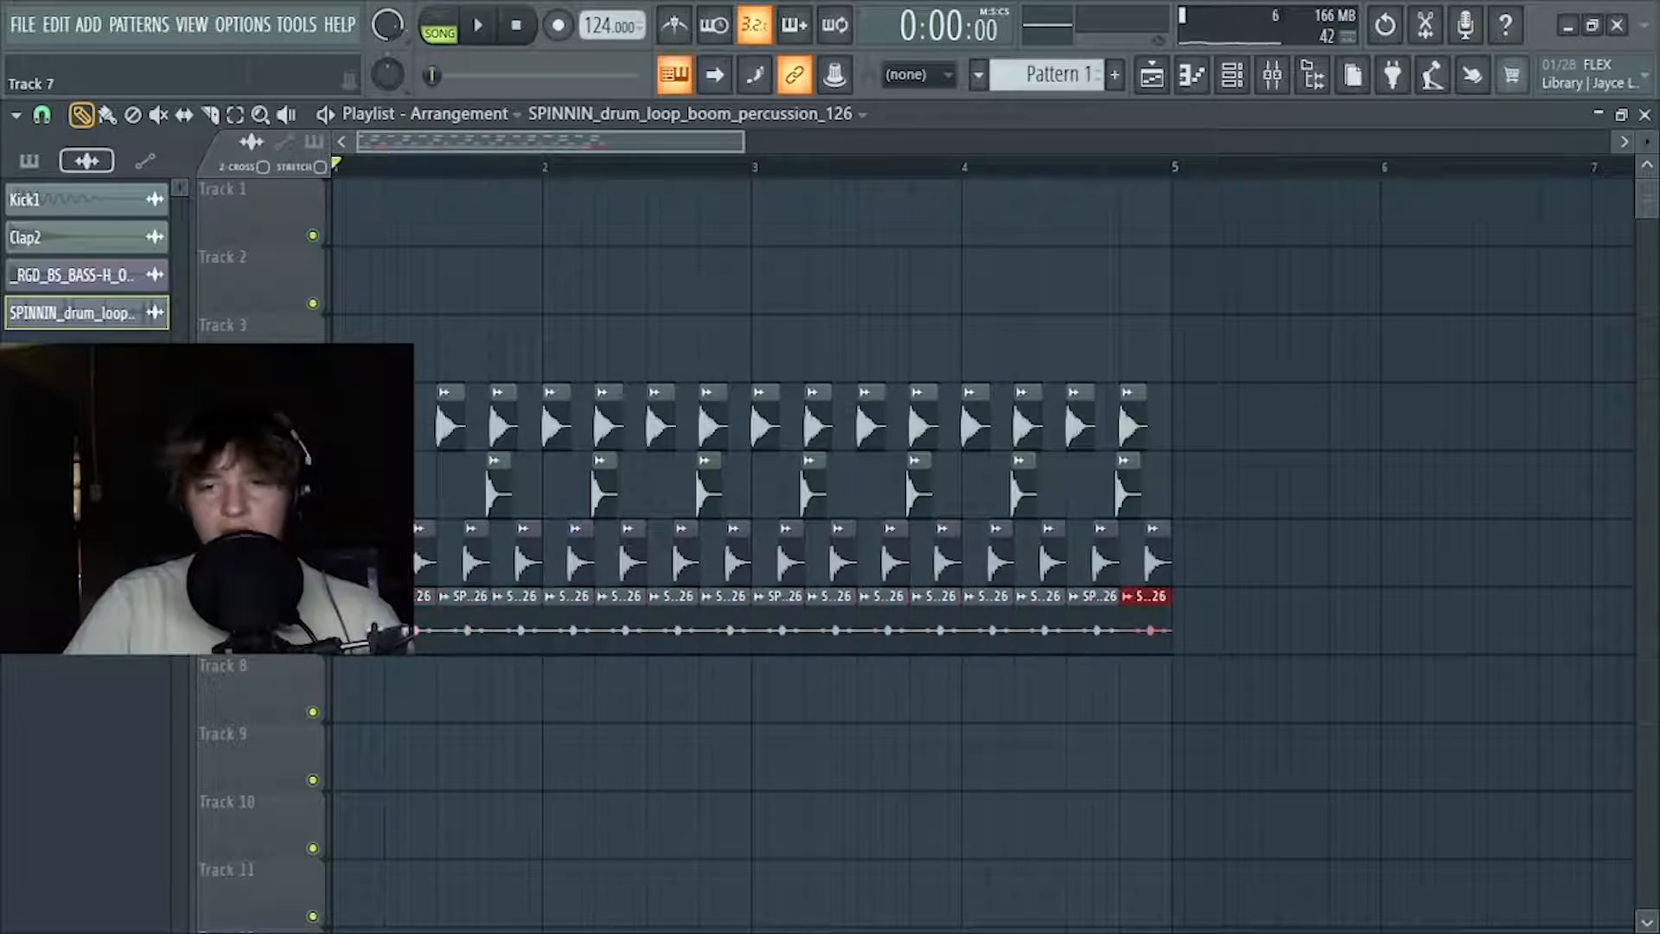
{"action": "key", "text": "space"}
Route the percussion loop to mixer insert 5 and load Fruity Compressor in slot 7
{"action": "double_click", "coordinate": [669, 628]}
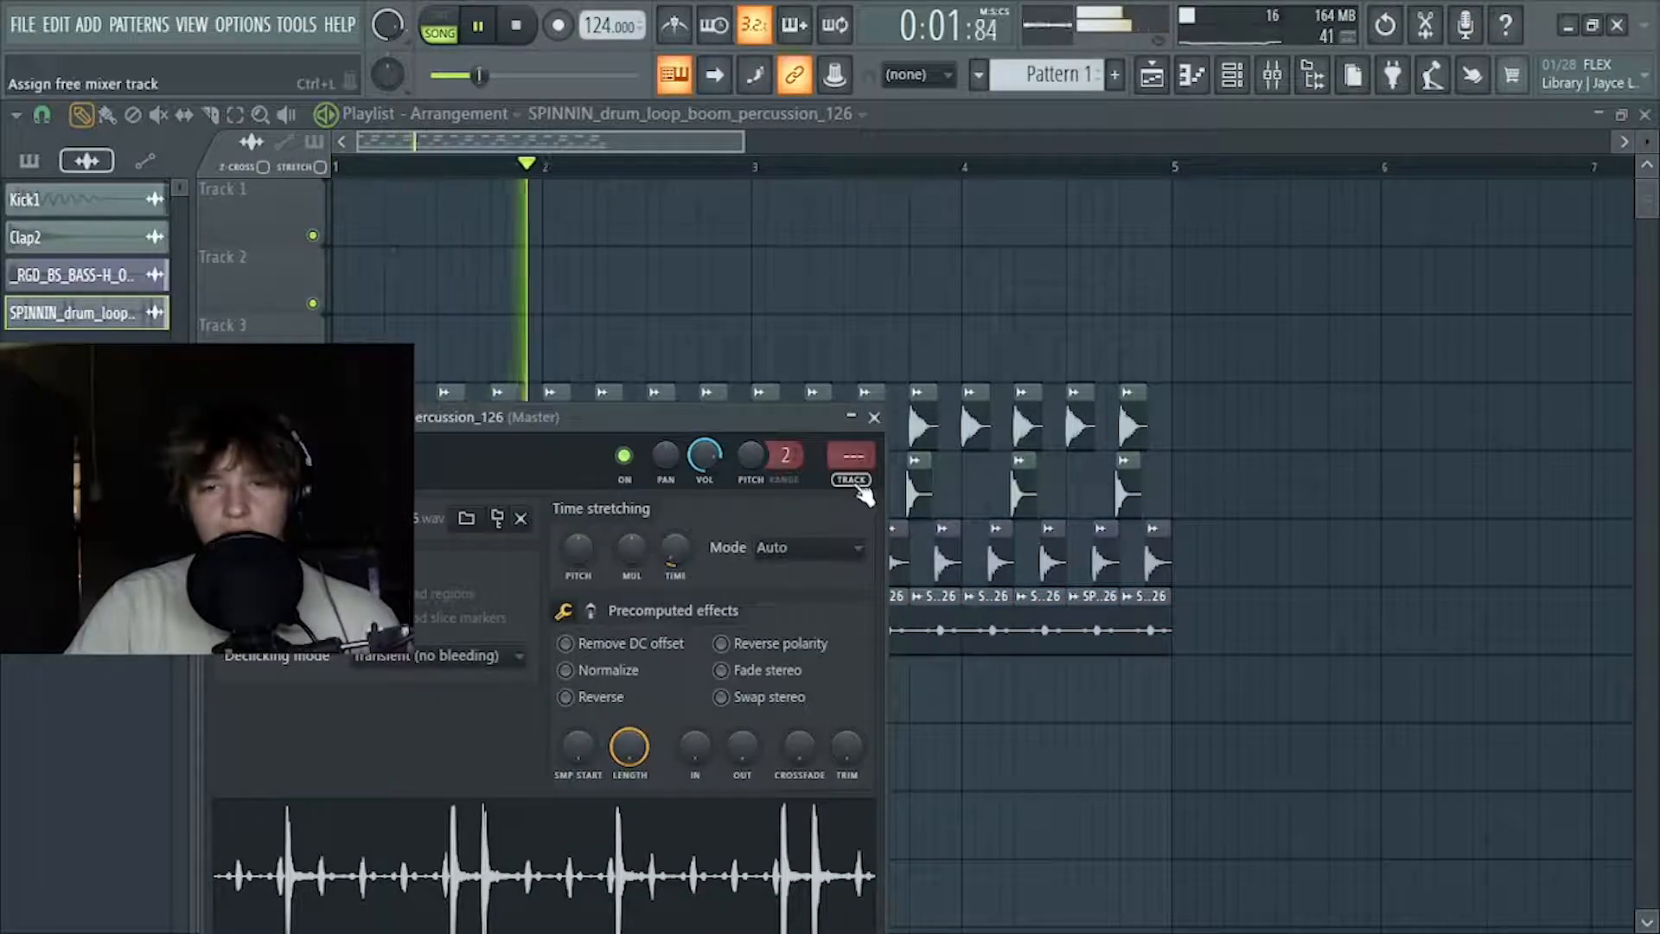
{"action": "left_click", "coordinate": [861, 493]}
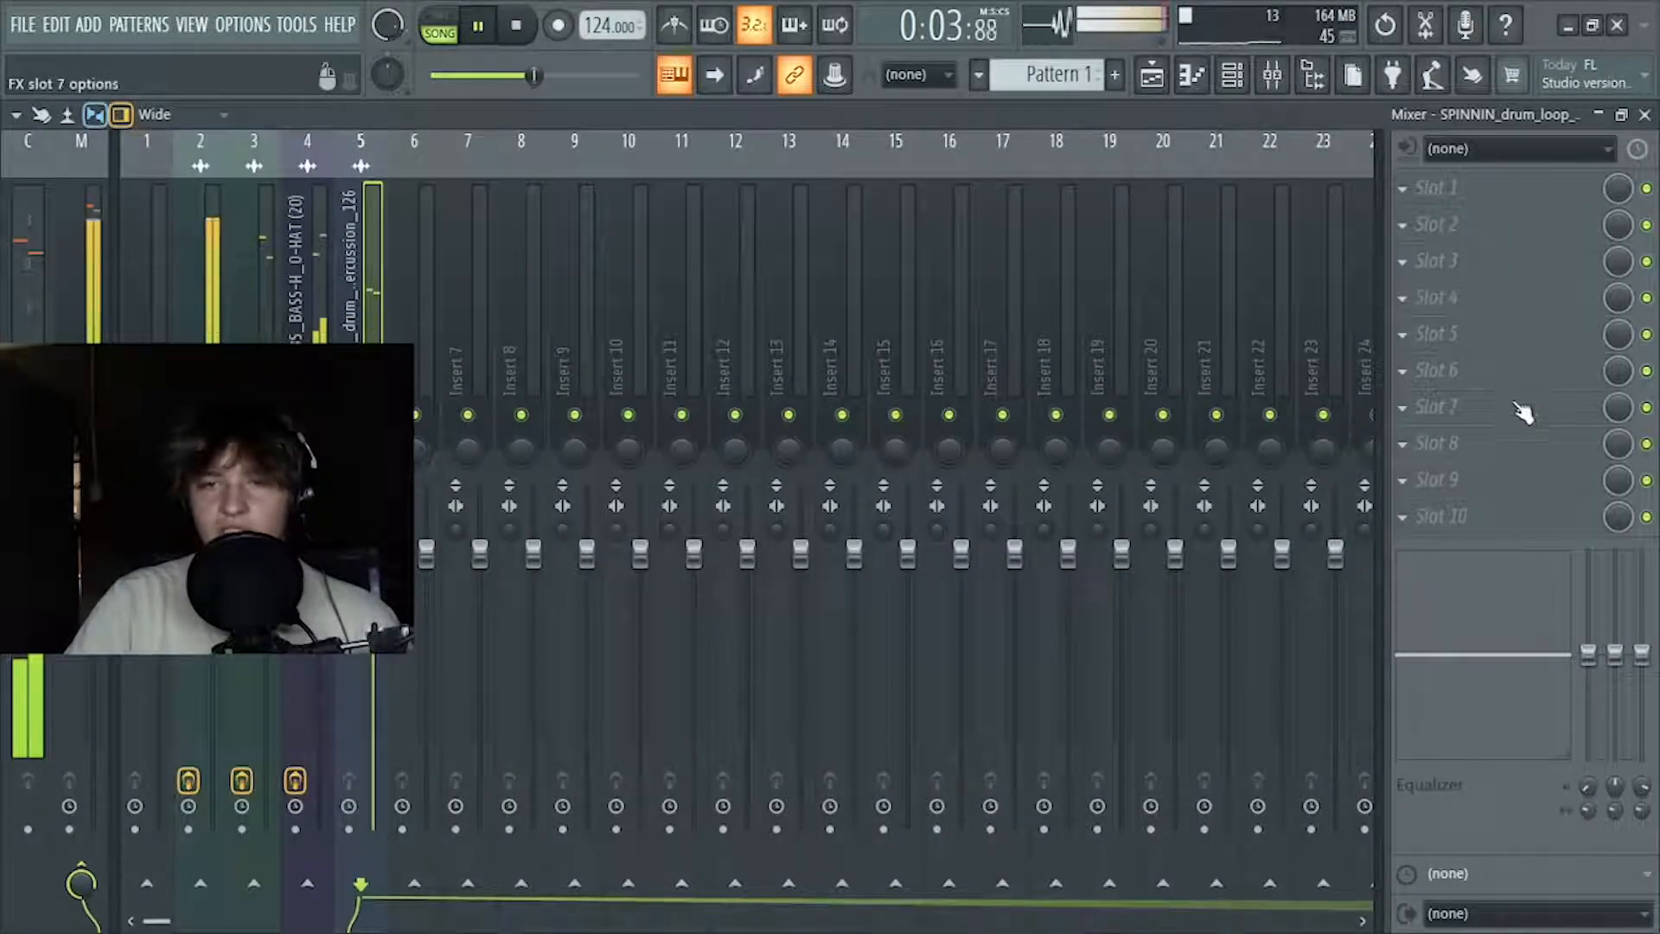
{"action": "left_click", "coordinate": [1493, 333]}
{"action": "left_click", "coordinate": [719, 536]}
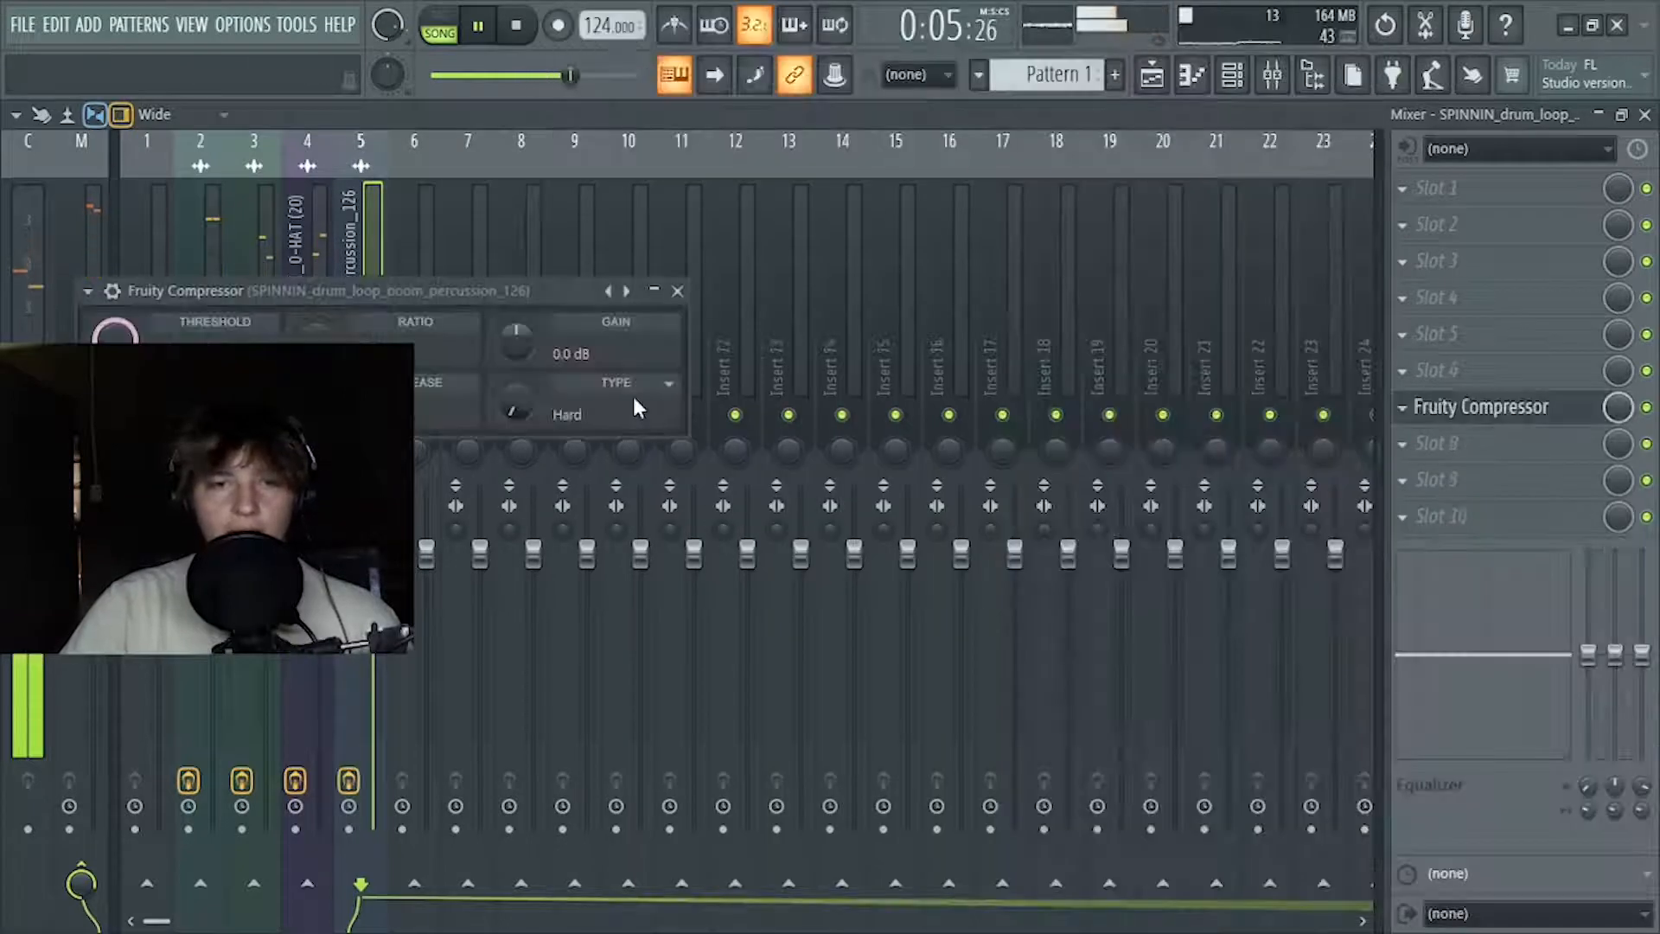
Apply the Drums preset to the percussion insert's Fruity Compressor and listen to the pattern
{"action": "key", "text": "space"}
{"action": "left_click", "coordinate": [627, 291]}
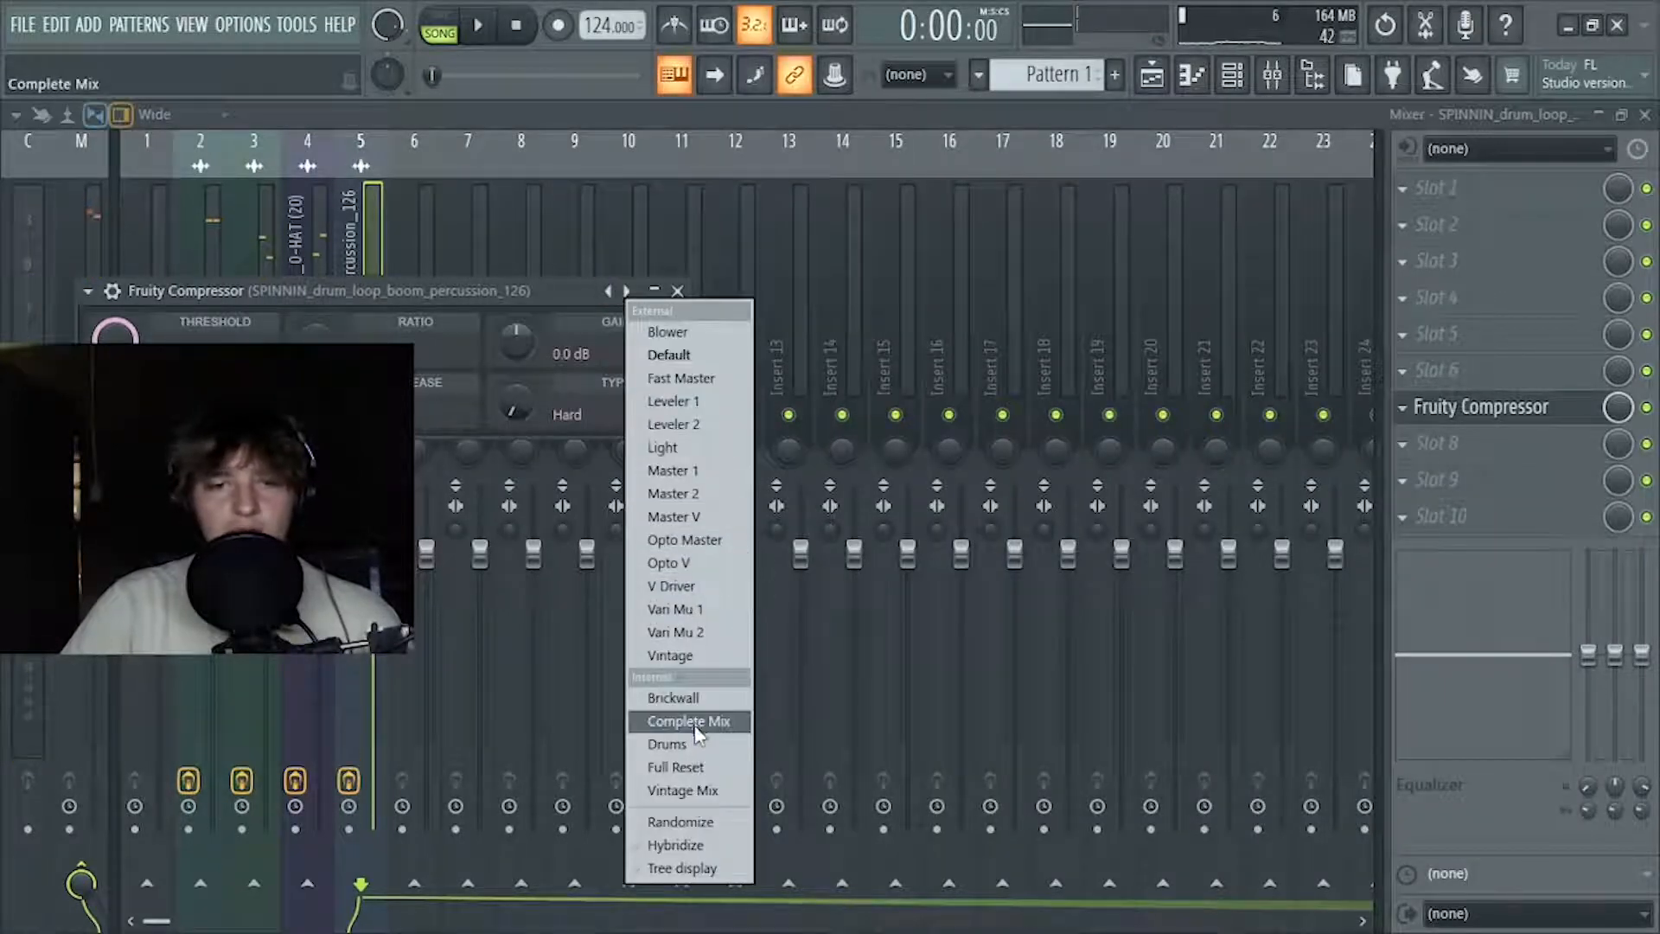
{"action": "left_click", "coordinate": [690, 744]}
{"action": "key", "text": "space"}
{"action": "left_click", "coordinate": [677, 291]}
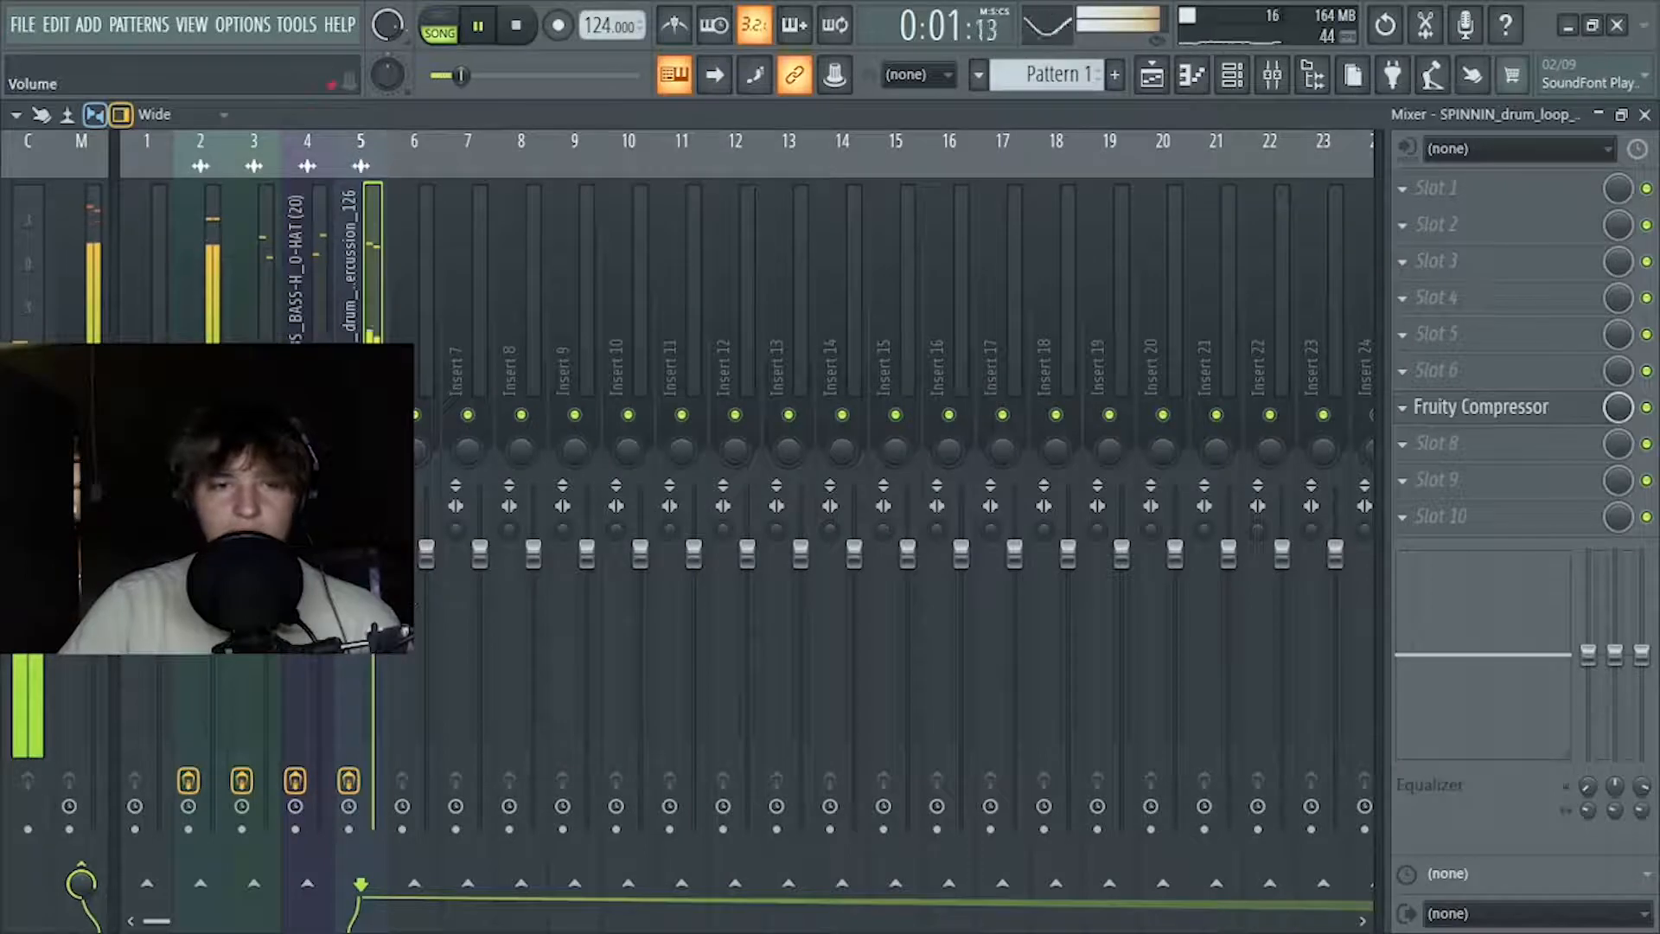
{"action": "key", "text": "space"}
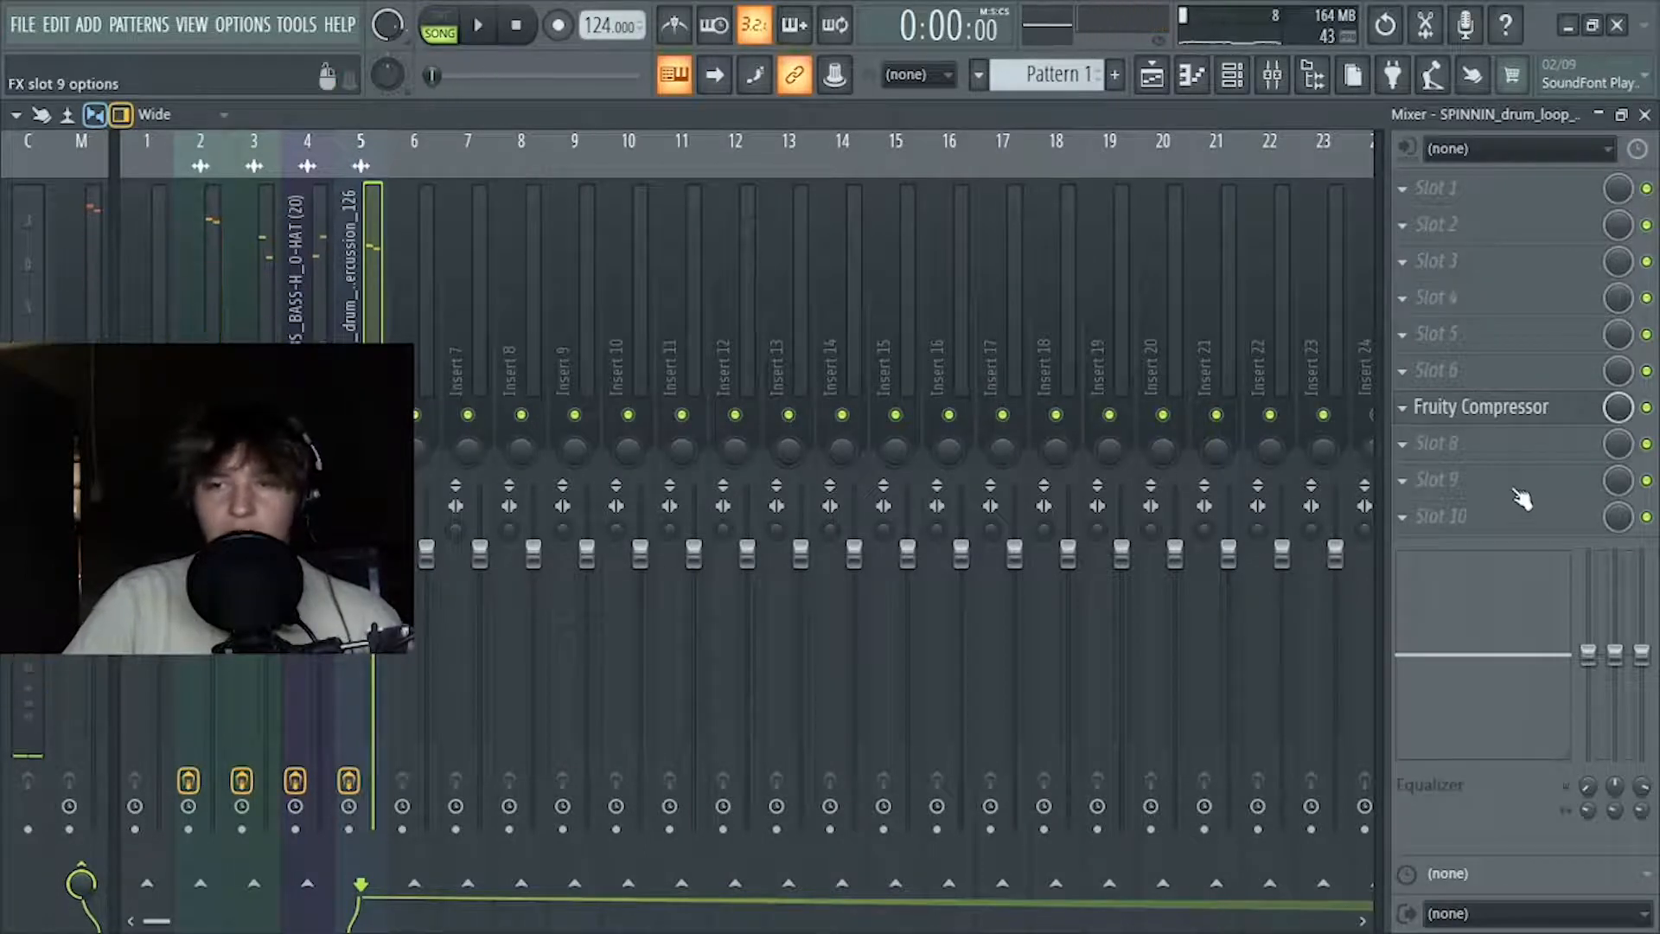
Load Fruity Stereo Shaper in slot 9 of the percussion insert, switch it to the next preset, and play the pattern
{"action": "left_click", "coordinate": [1520, 489]}
{"action": "left_click", "coordinate": [1261, 125]}
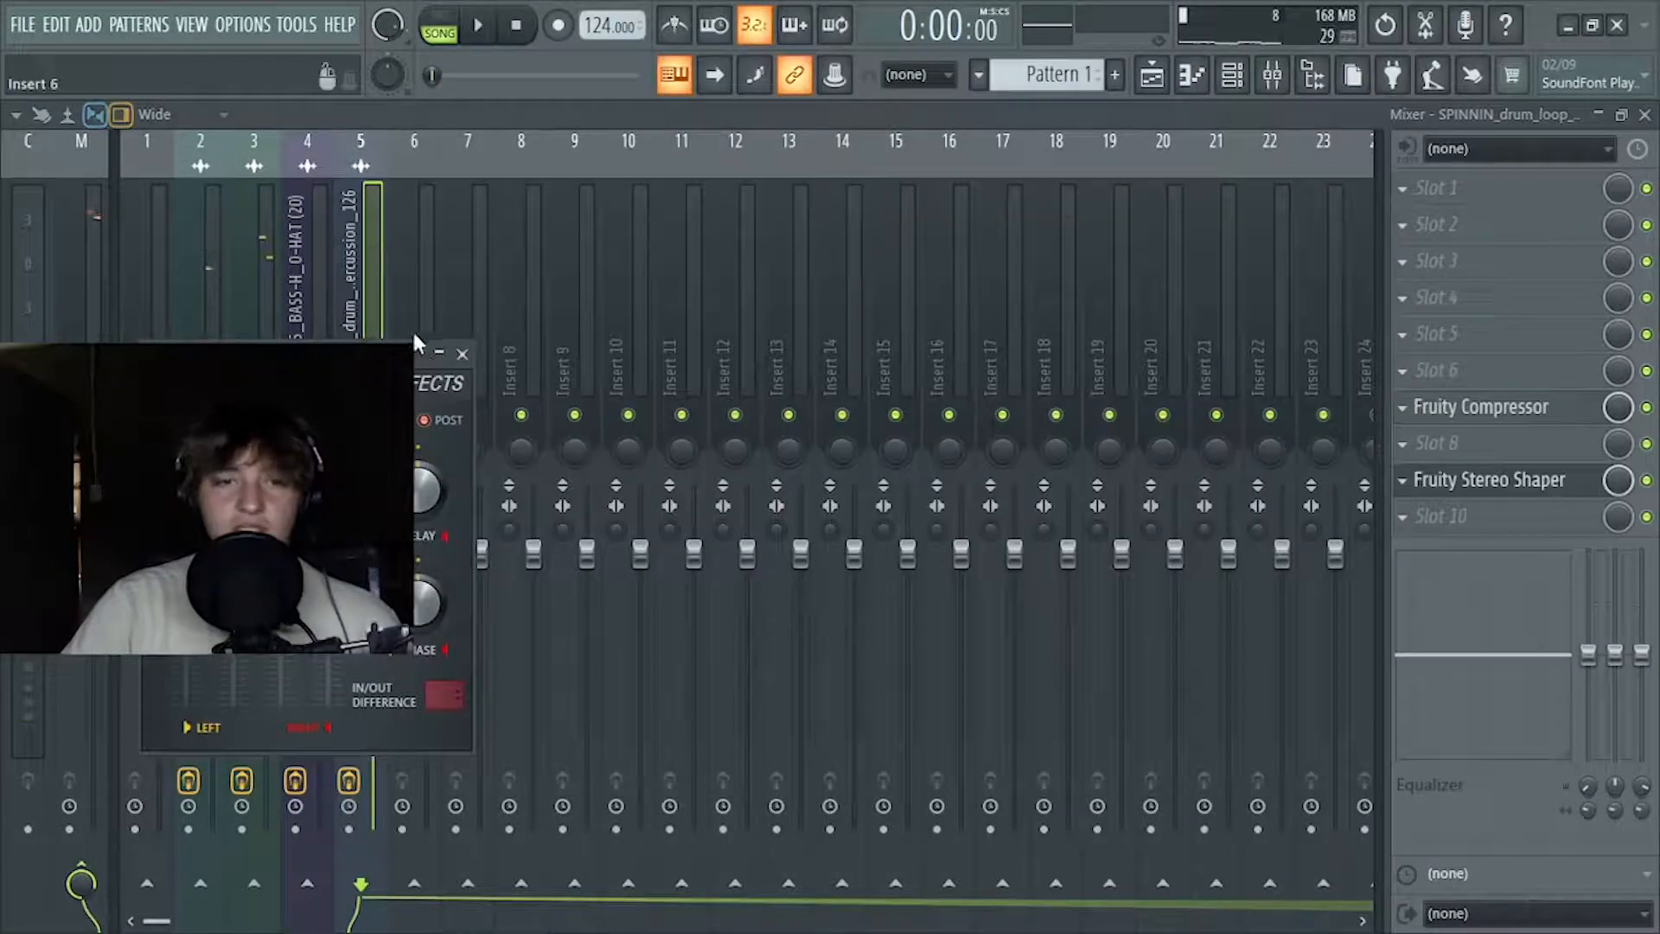
{"action": "left_click", "coordinate": [418, 362]}
{"action": "left_click", "coordinate": [474, 448]}
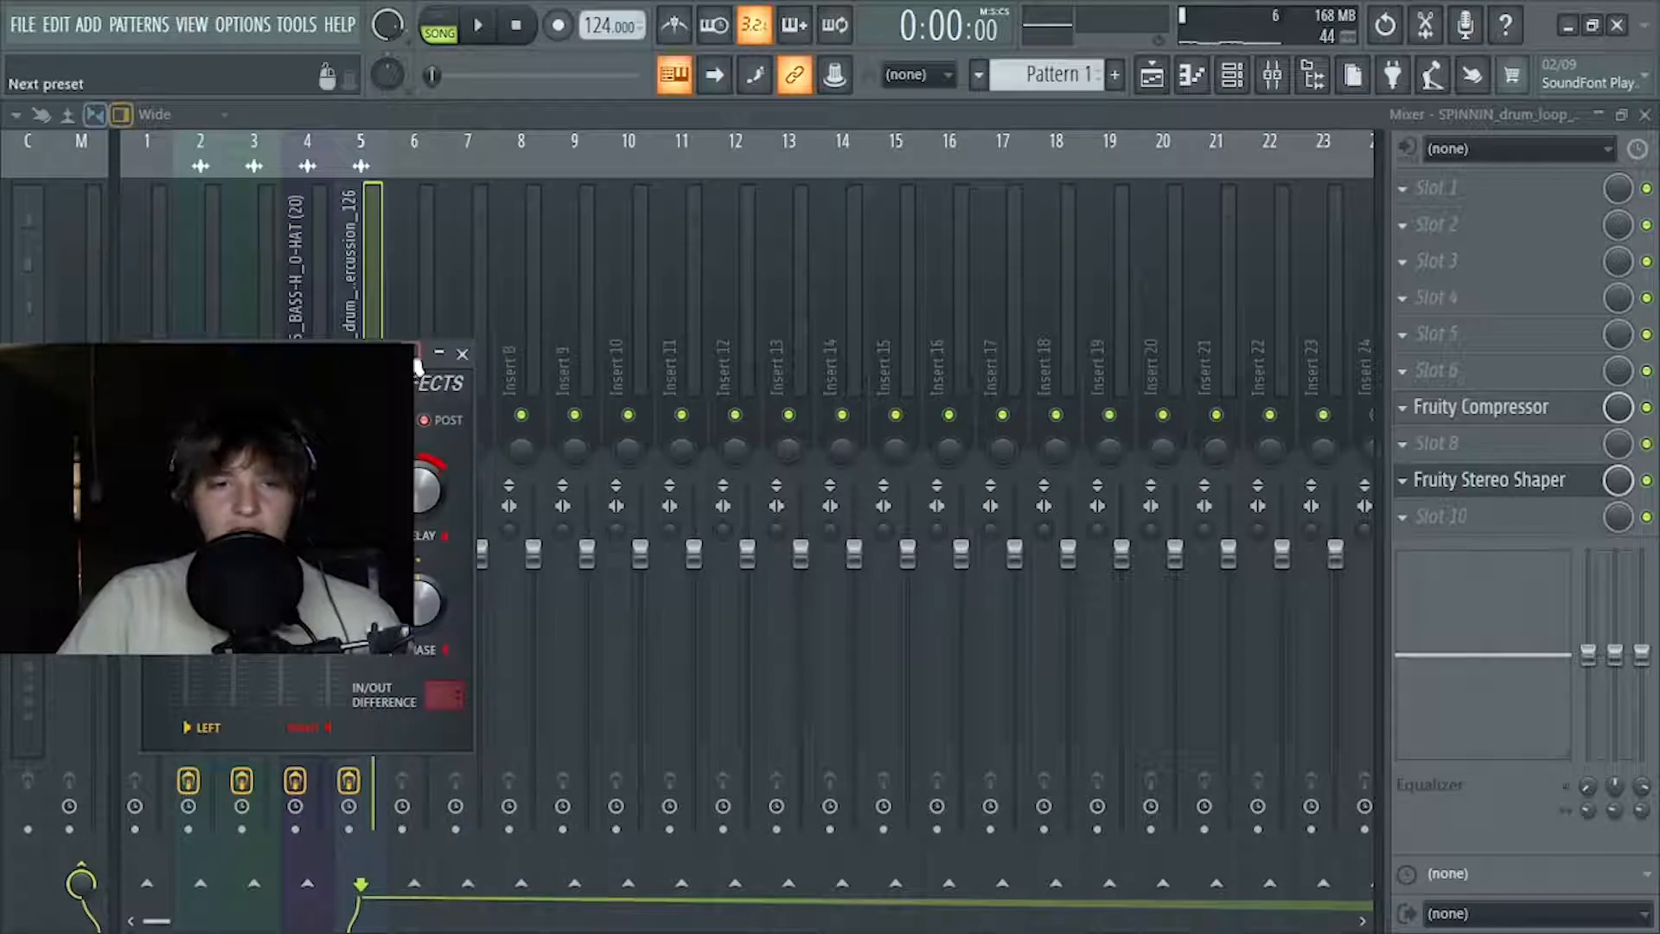
{"action": "key", "text": "space"}
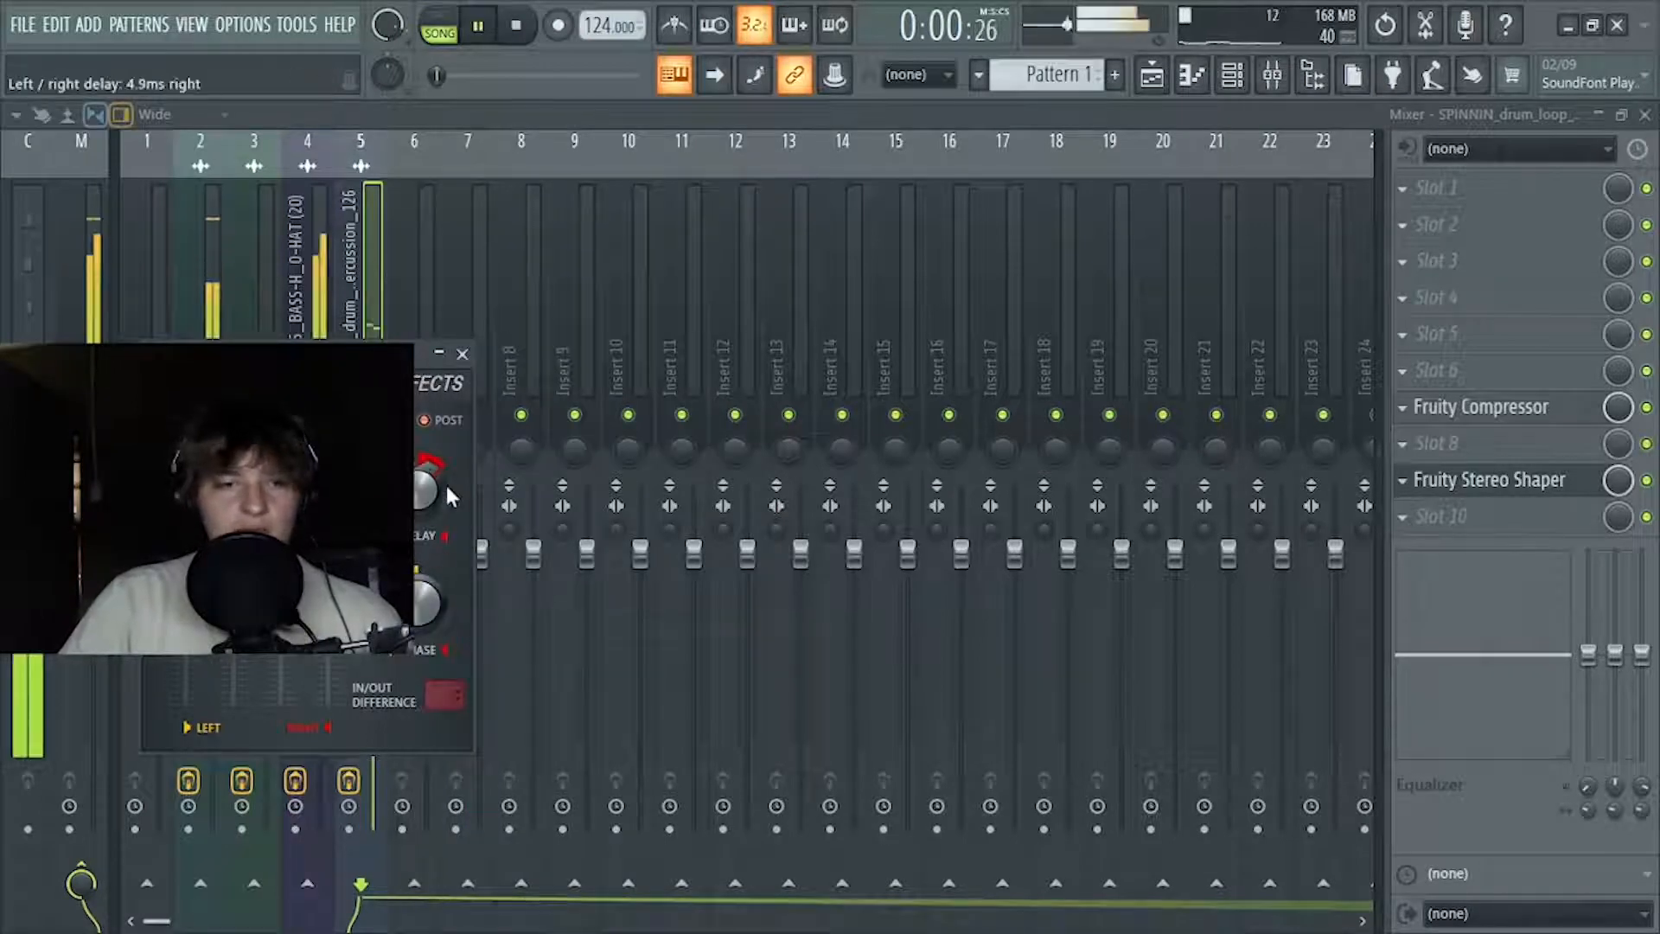
{"action": "left_click", "coordinate": [462, 353]}
{"action": "key", "text": "space"}
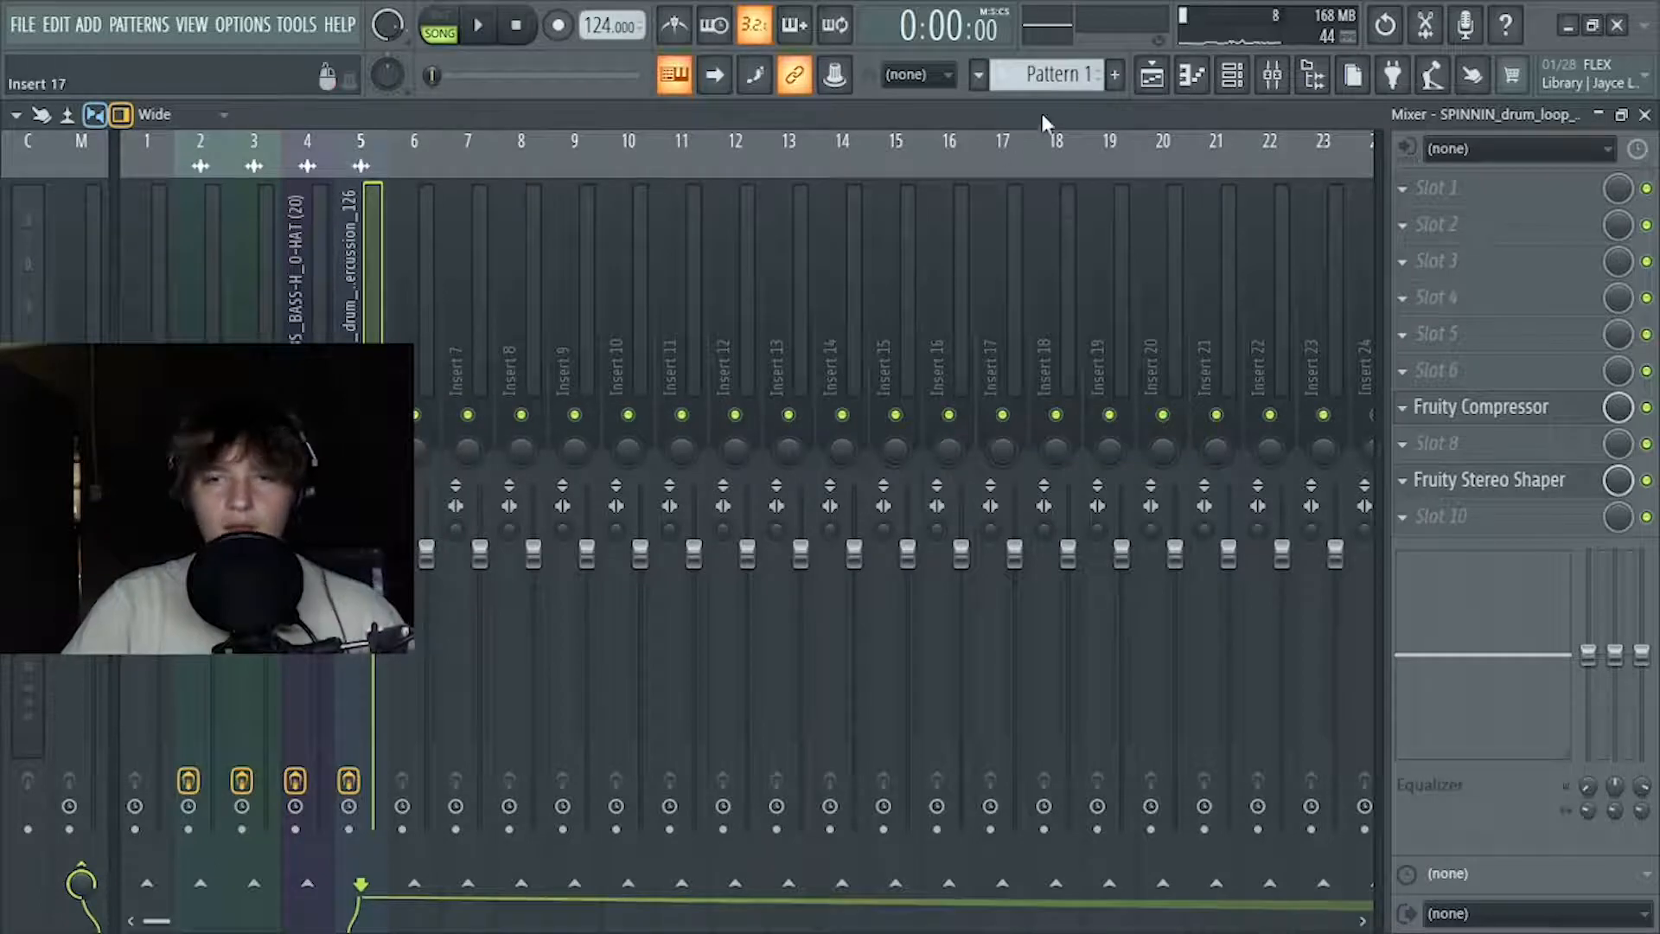
In the playlist, mute every track except the kick's Track 4
{"action": "left_click", "coordinate": [1174, 75]}
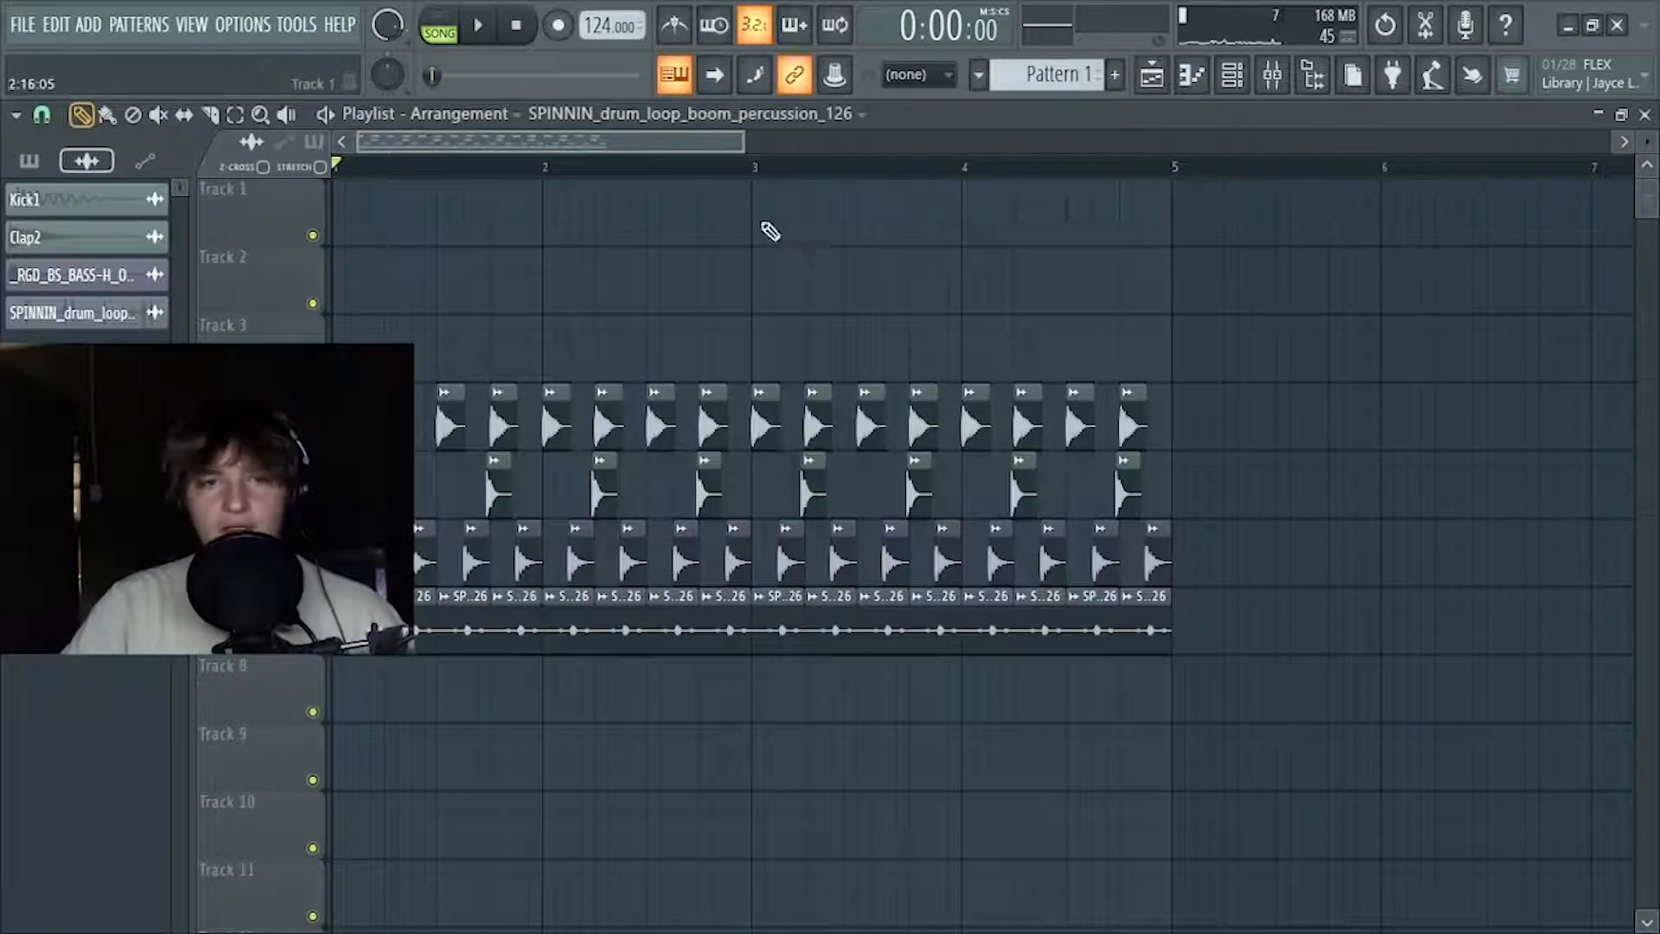
{"action": "key", "text": "space"}
{"action": "key", "text": "space"}
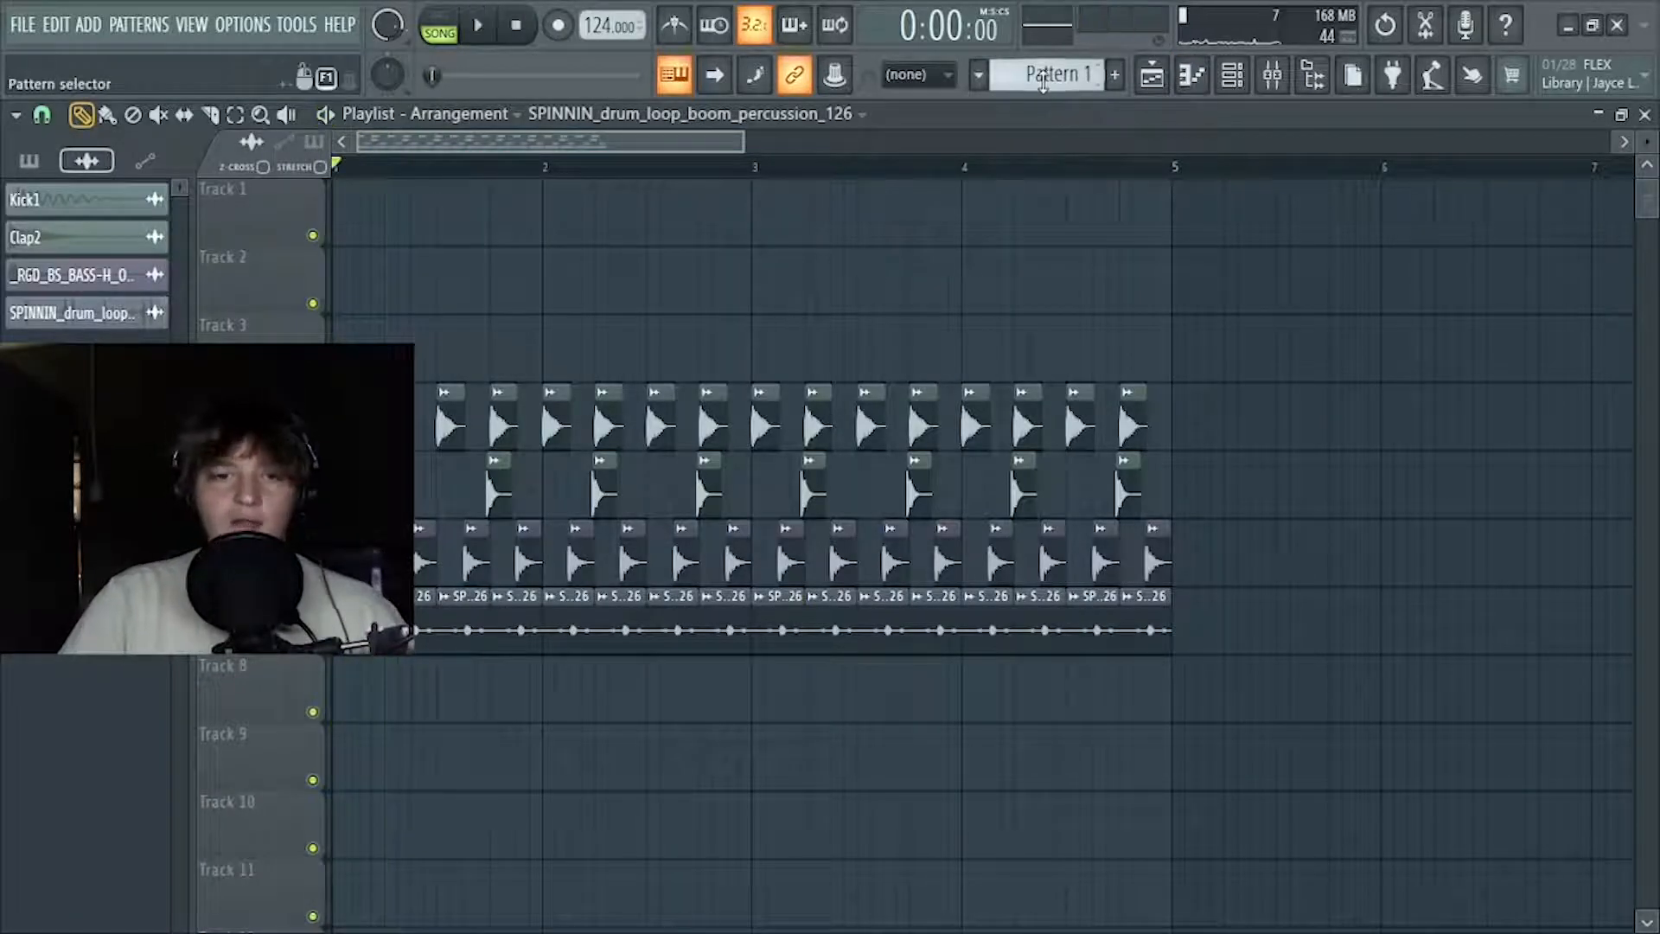
{"action": "right_click", "coordinate": [313, 507]}
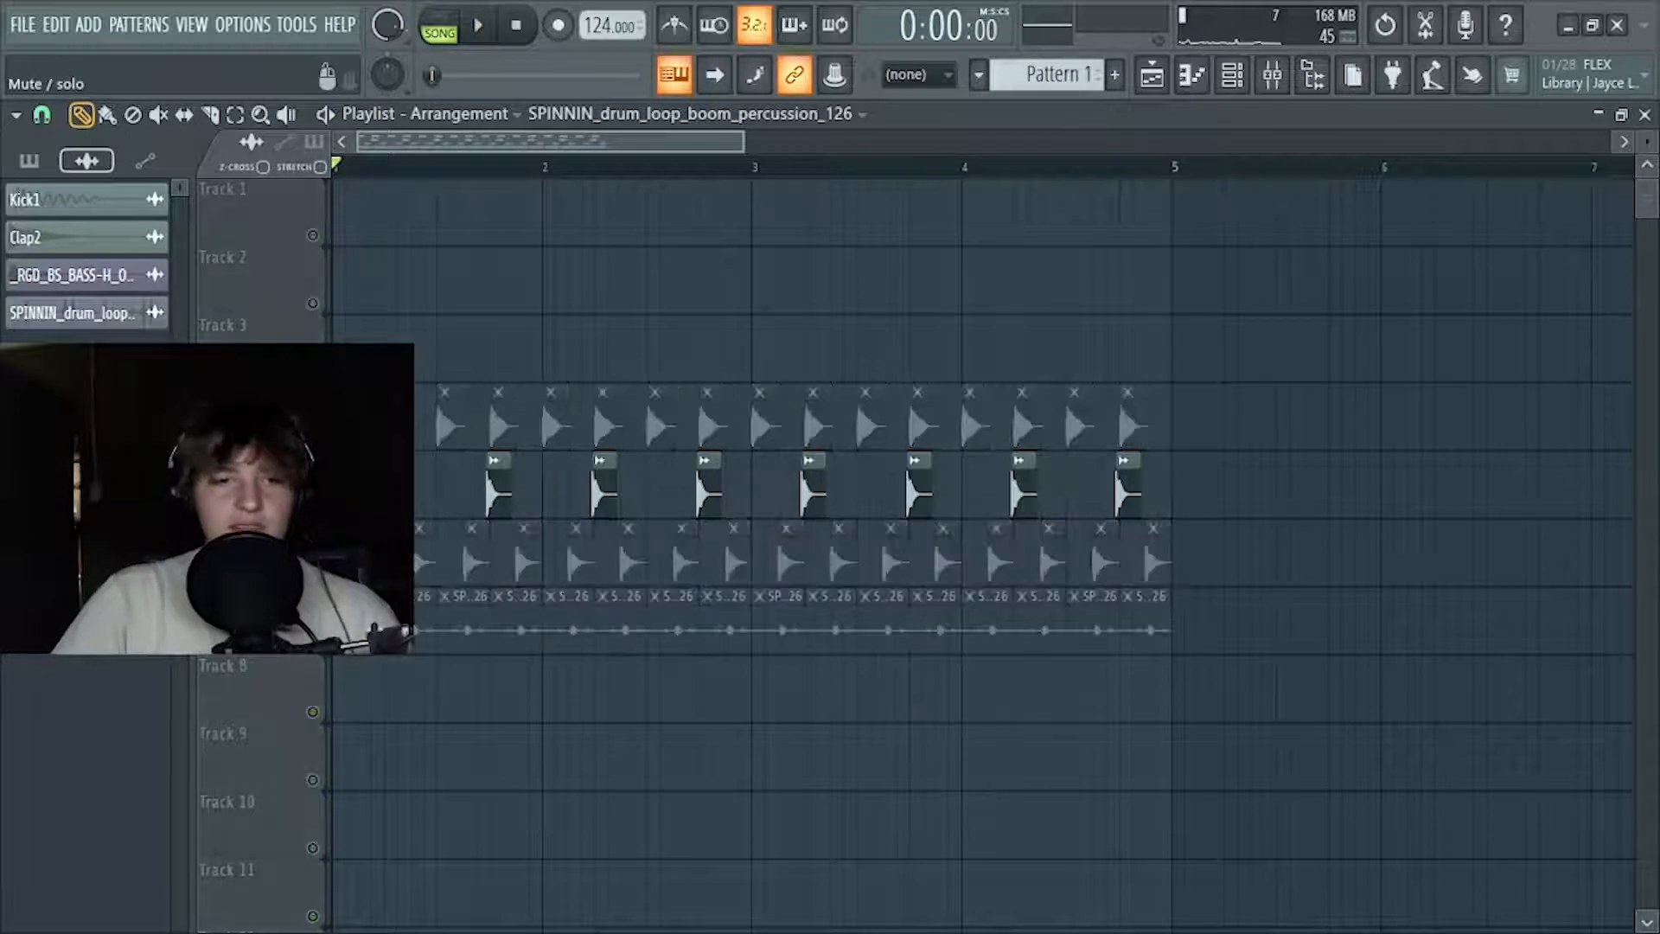
{"action": "left_click", "coordinate": [313, 440]}
{"action": "left_click", "coordinate": [313, 508]}
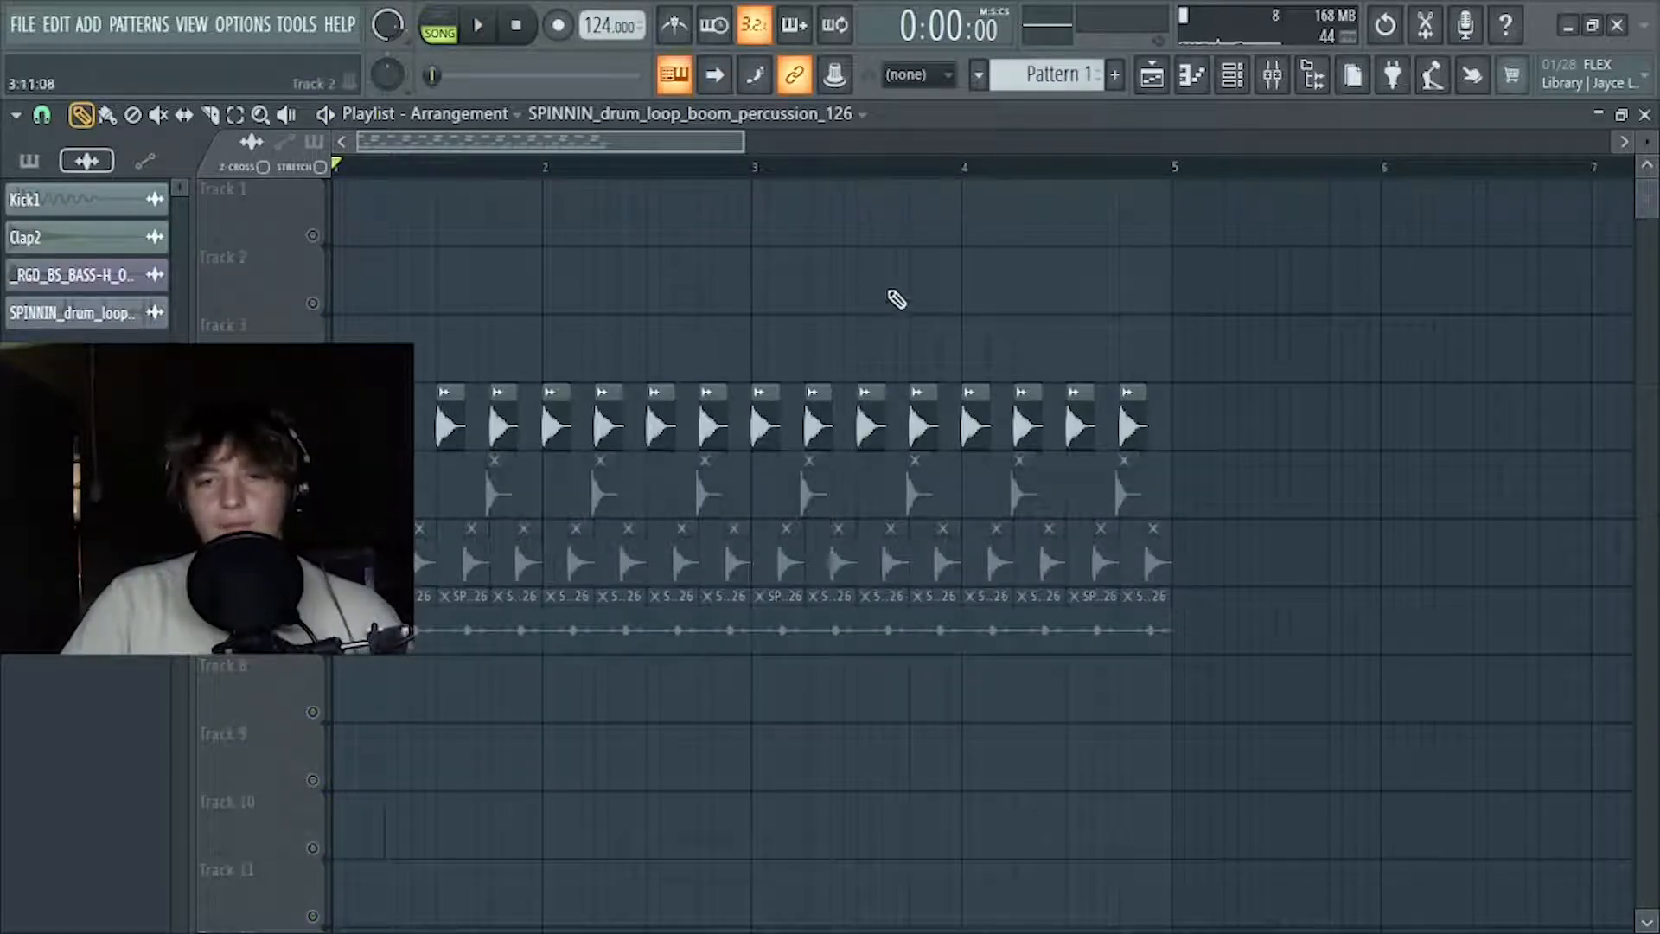
Place Pattern 1 at the start of Track 3 and extend its clip to bar 5
{"action": "left_click", "coordinate": [1082, 81]}
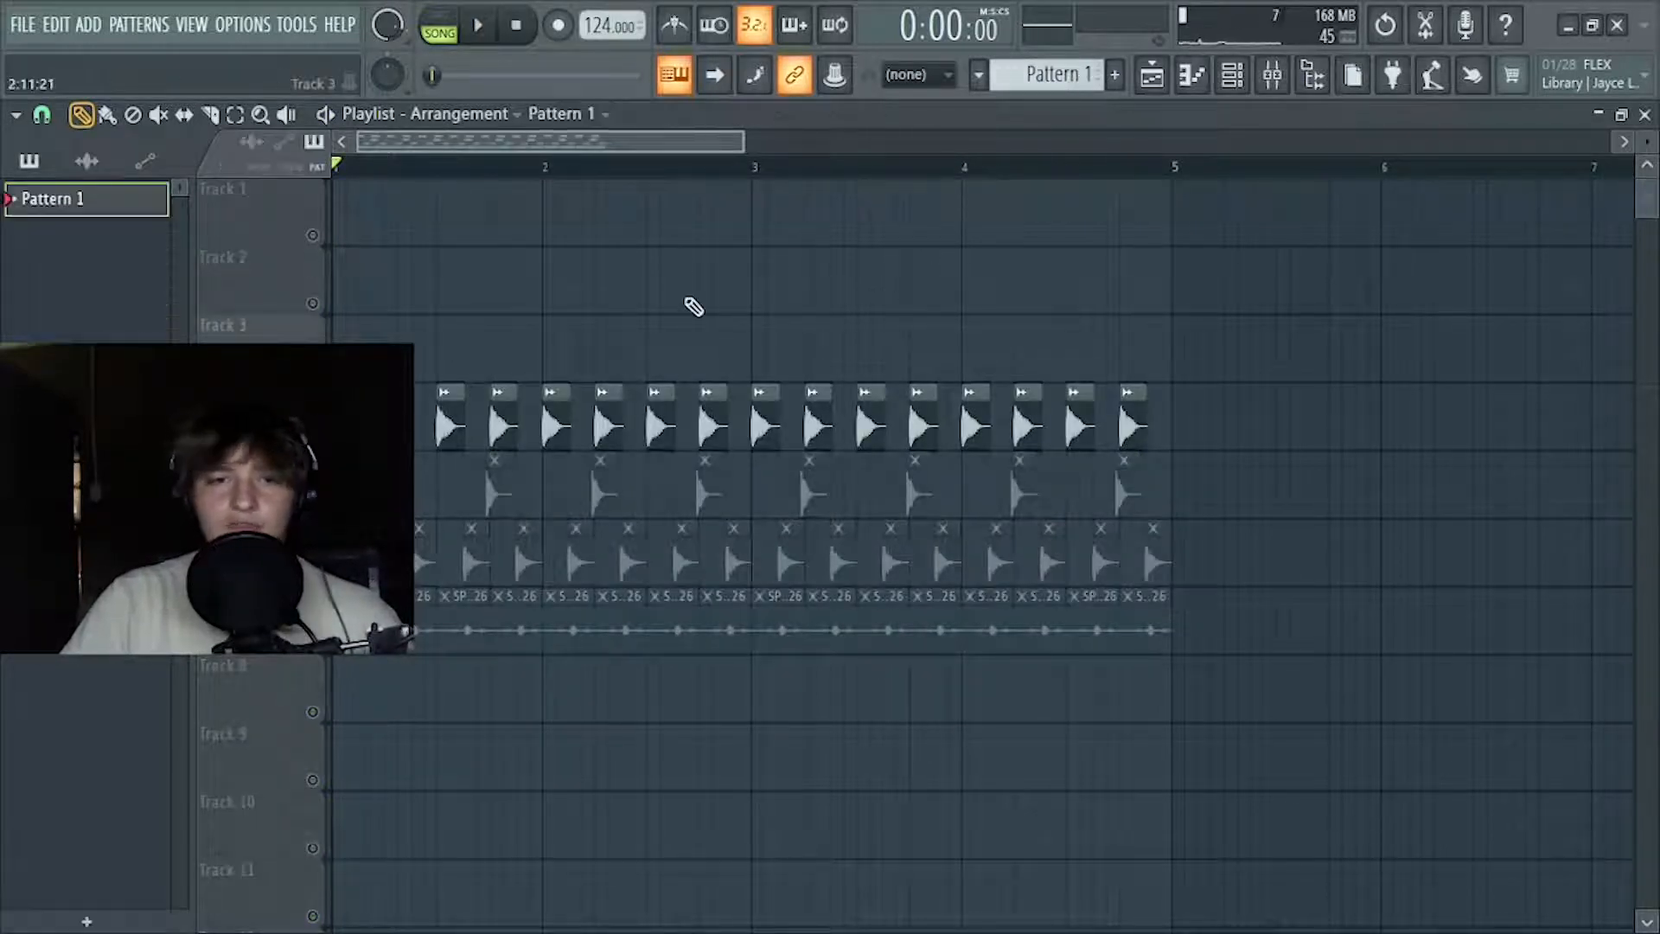
{"action": "left_click", "coordinate": [380, 361]}
{"action": "left_click_drag", "start_coordinate": [541, 346], "coordinate": [1180, 342]}
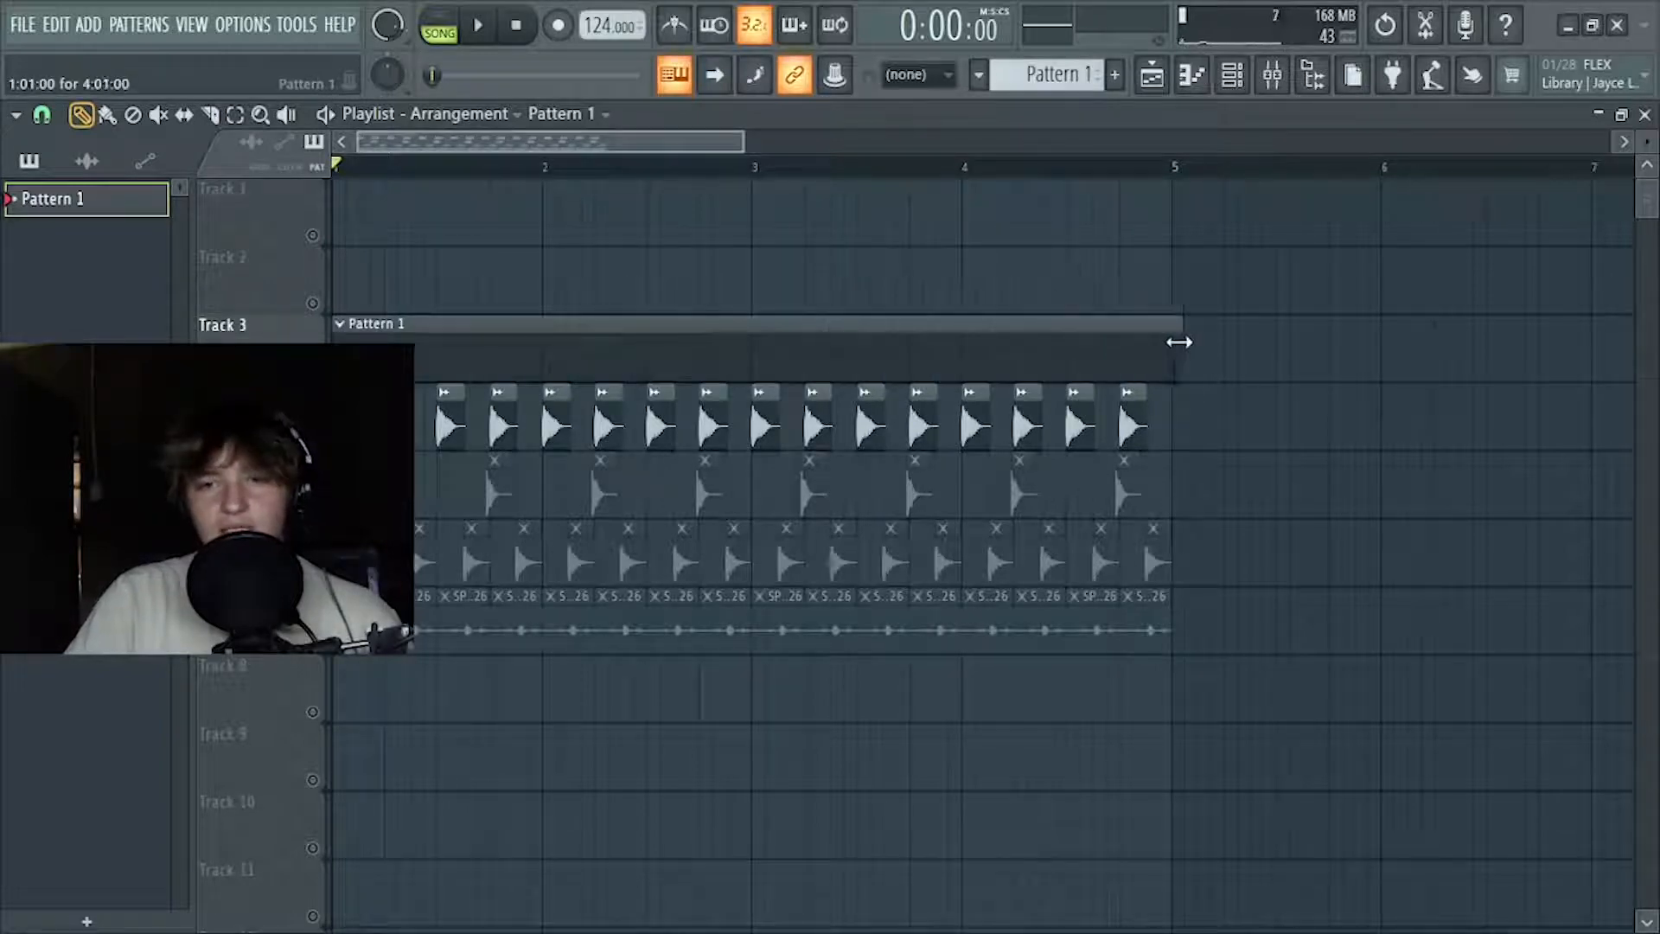
Show the Unsorted channels in the channel rack and replace the Sampler channel with Serum
{"action": "left_click", "coordinate": [1233, 75]}
{"action": "left_click", "coordinate": [179, 117]}
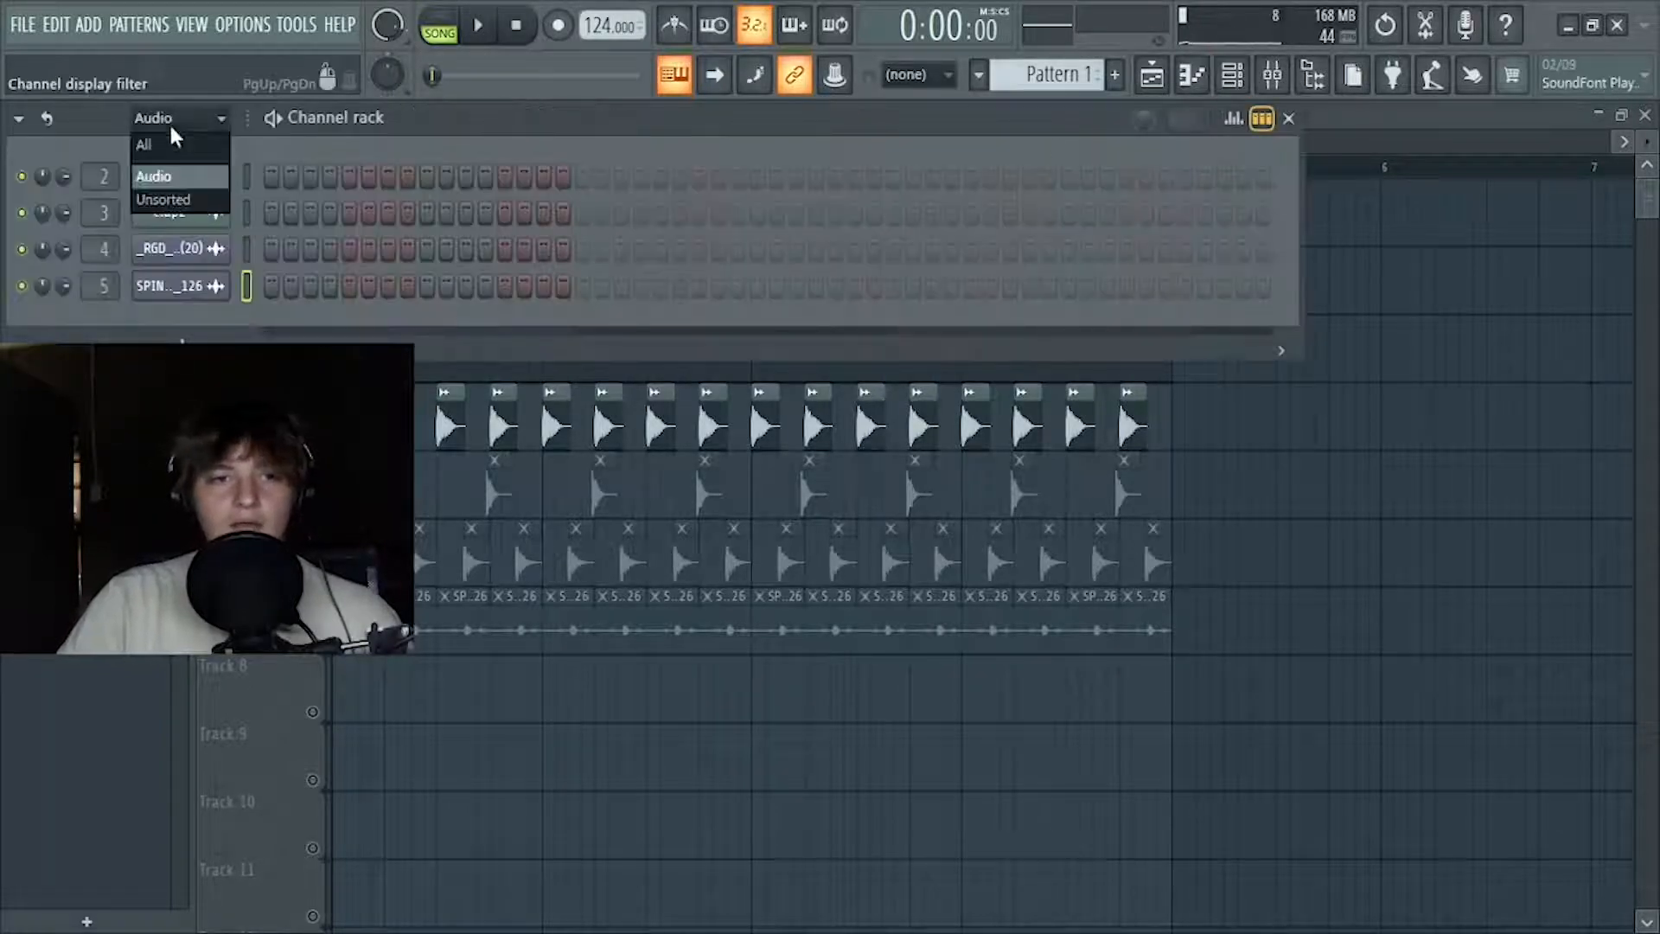
{"action": "left_click", "coordinate": [164, 200]}
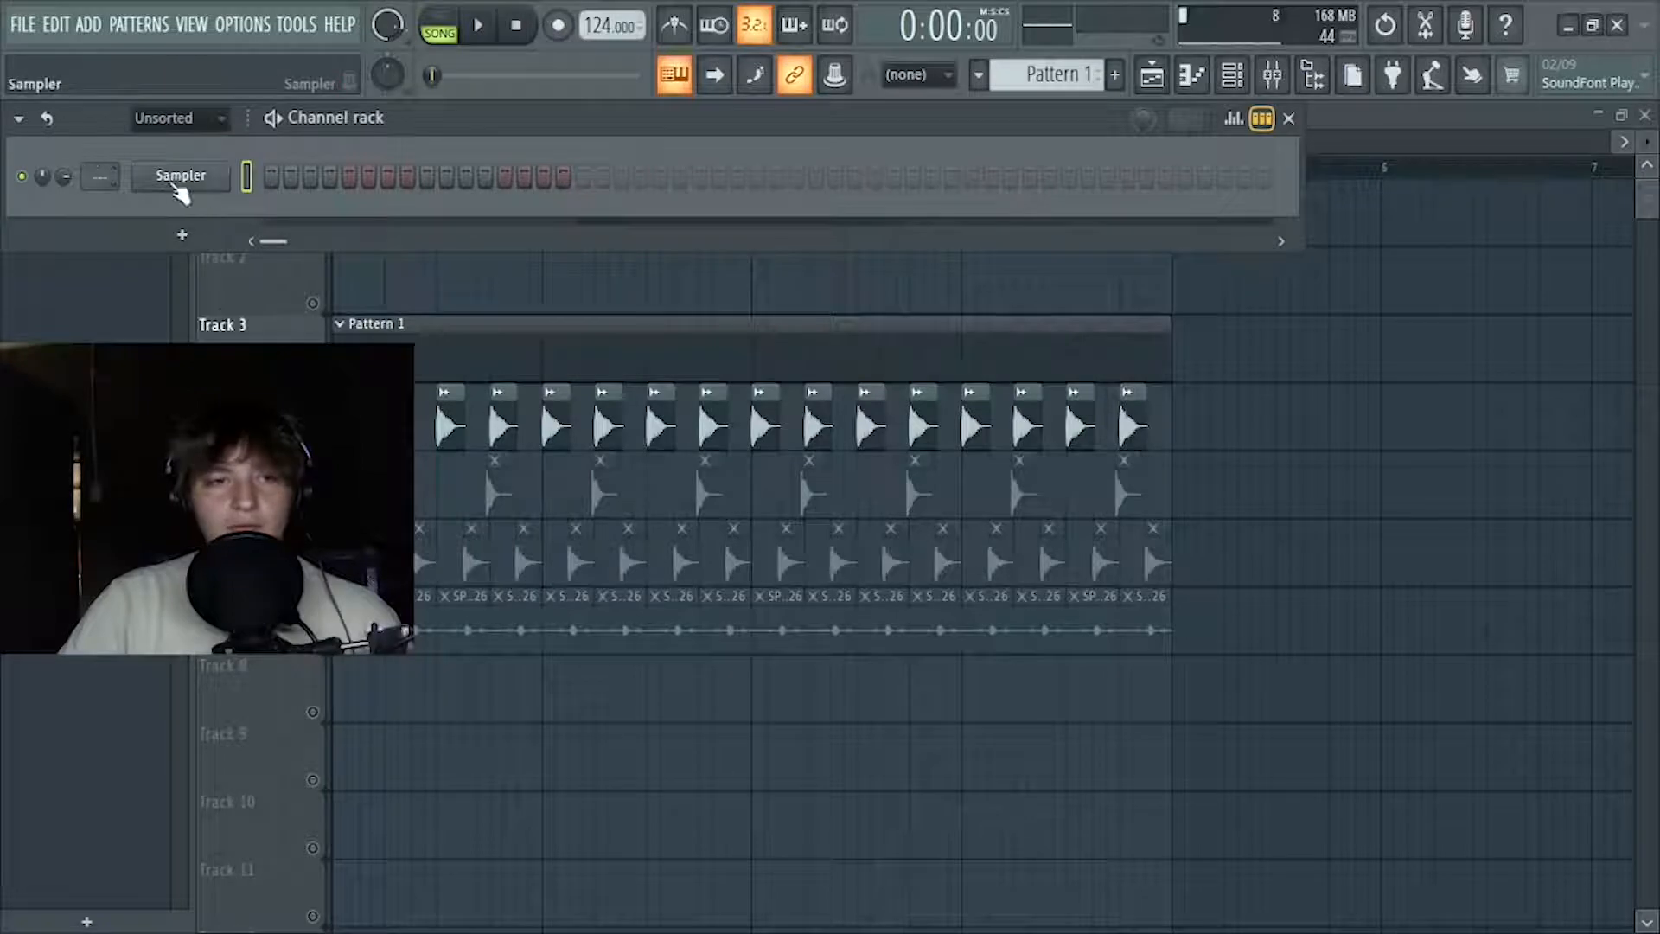
{"action": "right_click", "coordinate": [177, 192]}
{"action": "mouse_move", "coordinate": [437, 387]}
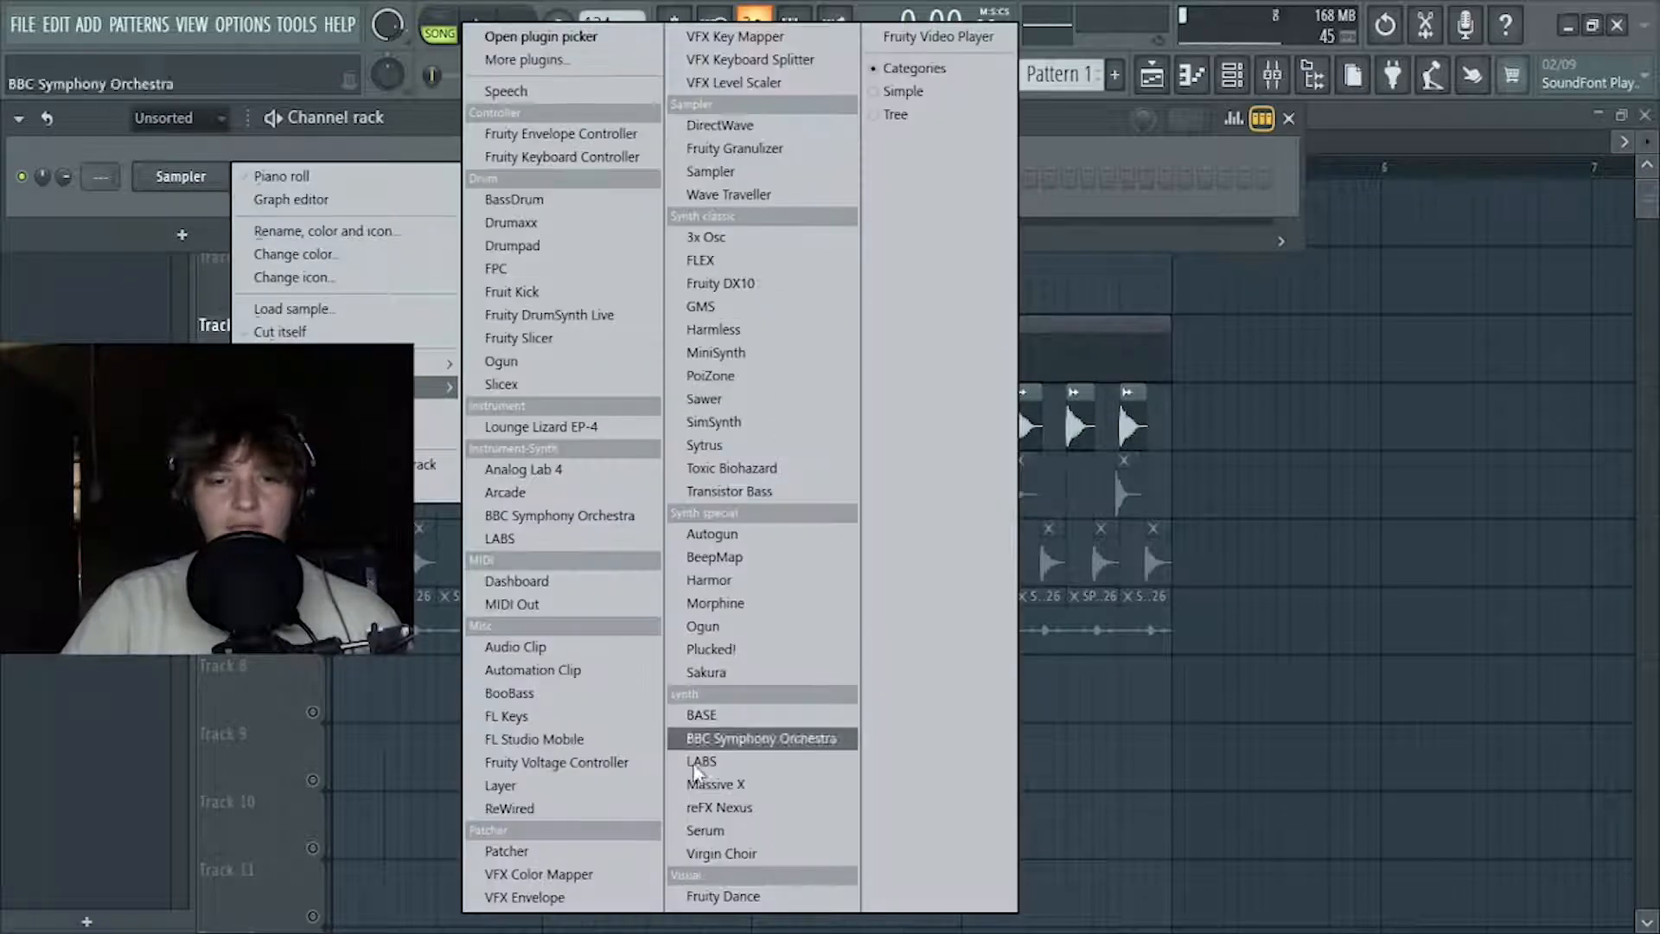
{"action": "left_click", "coordinate": [704, 831]}
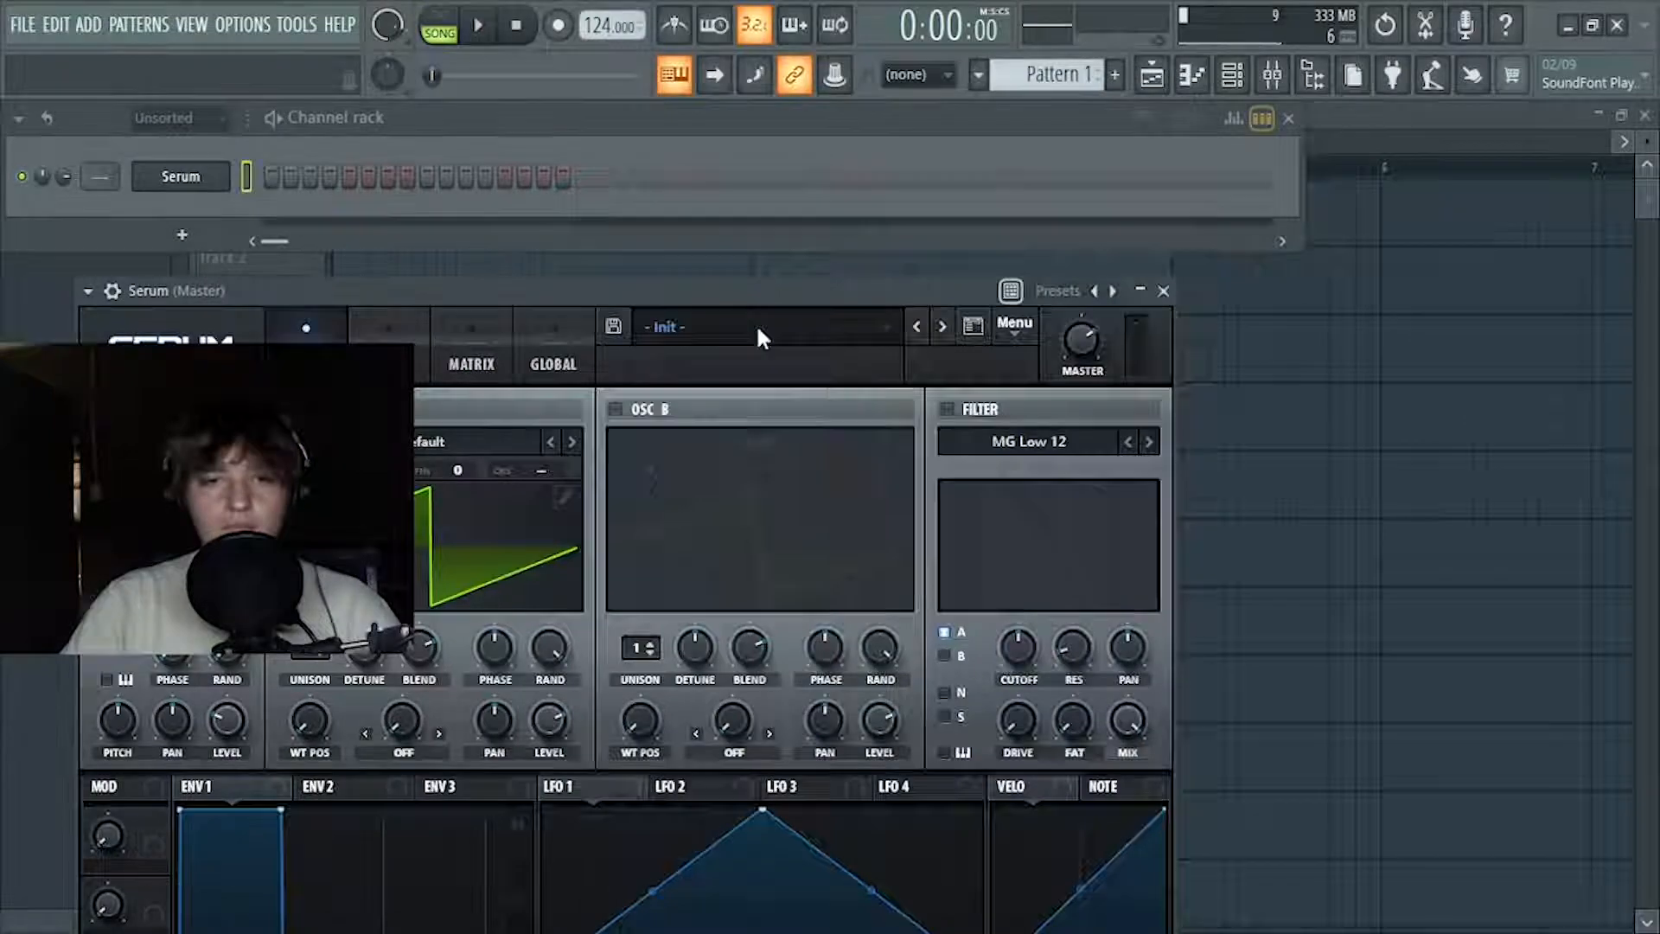
Load the BS - Basslyn preset from STMPD PRESETS in Serum and close the synth
{"action": "left_click", "coordinate": [756, 330]}
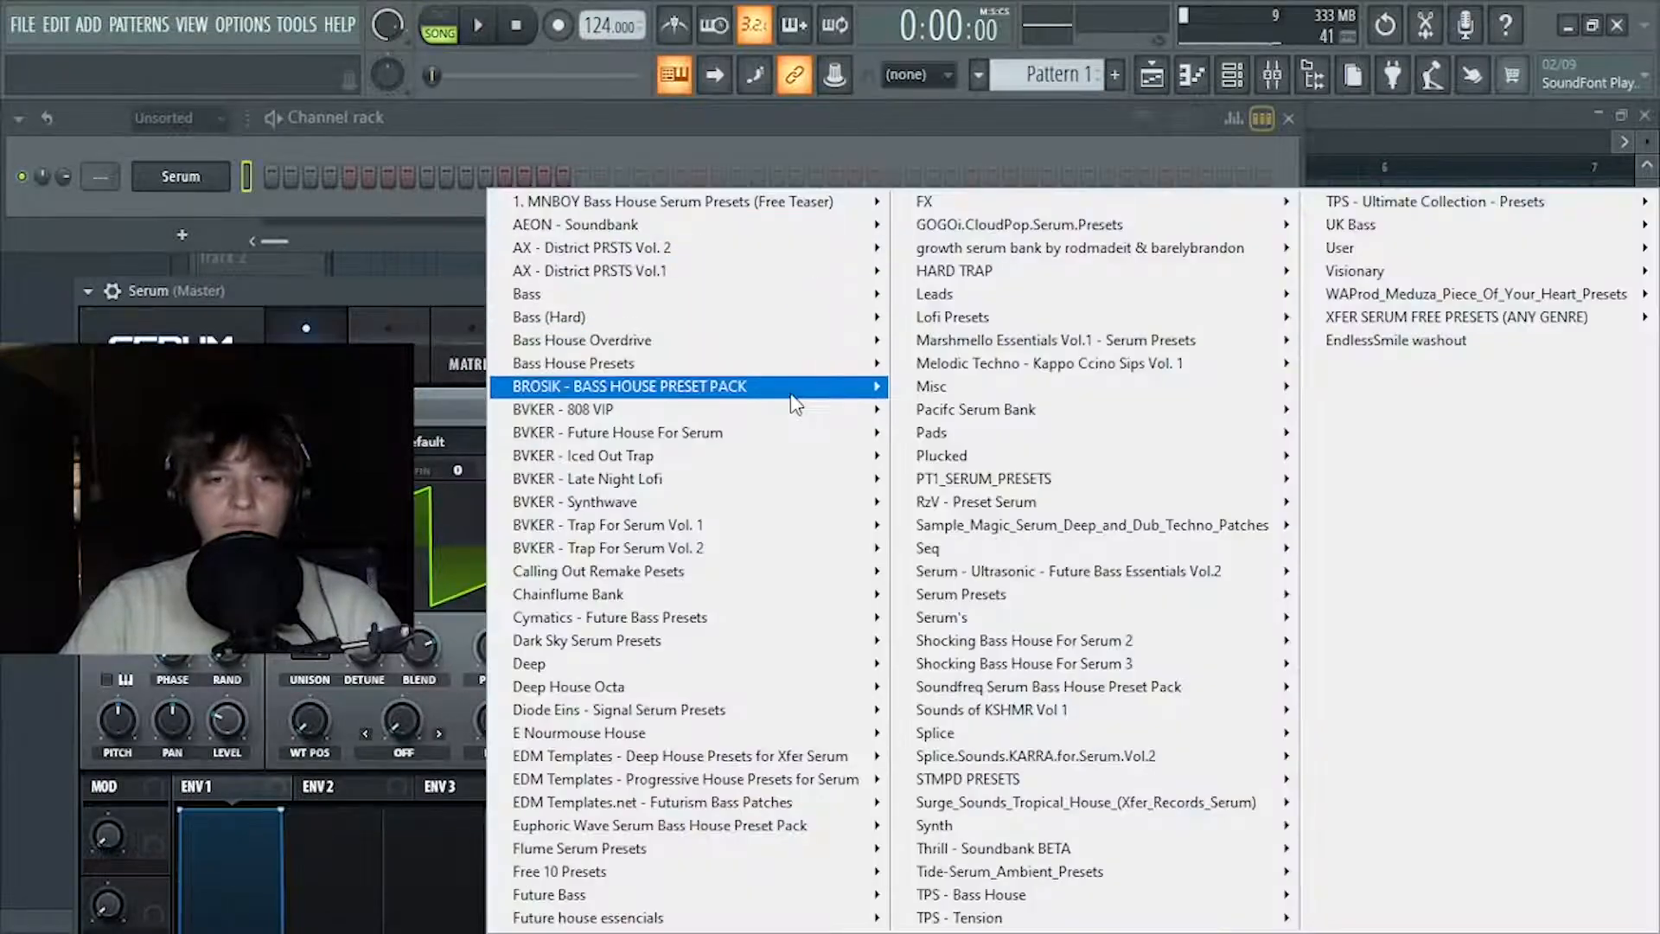
{"action": "mouse_move", "coordinate": [1002, 783]}
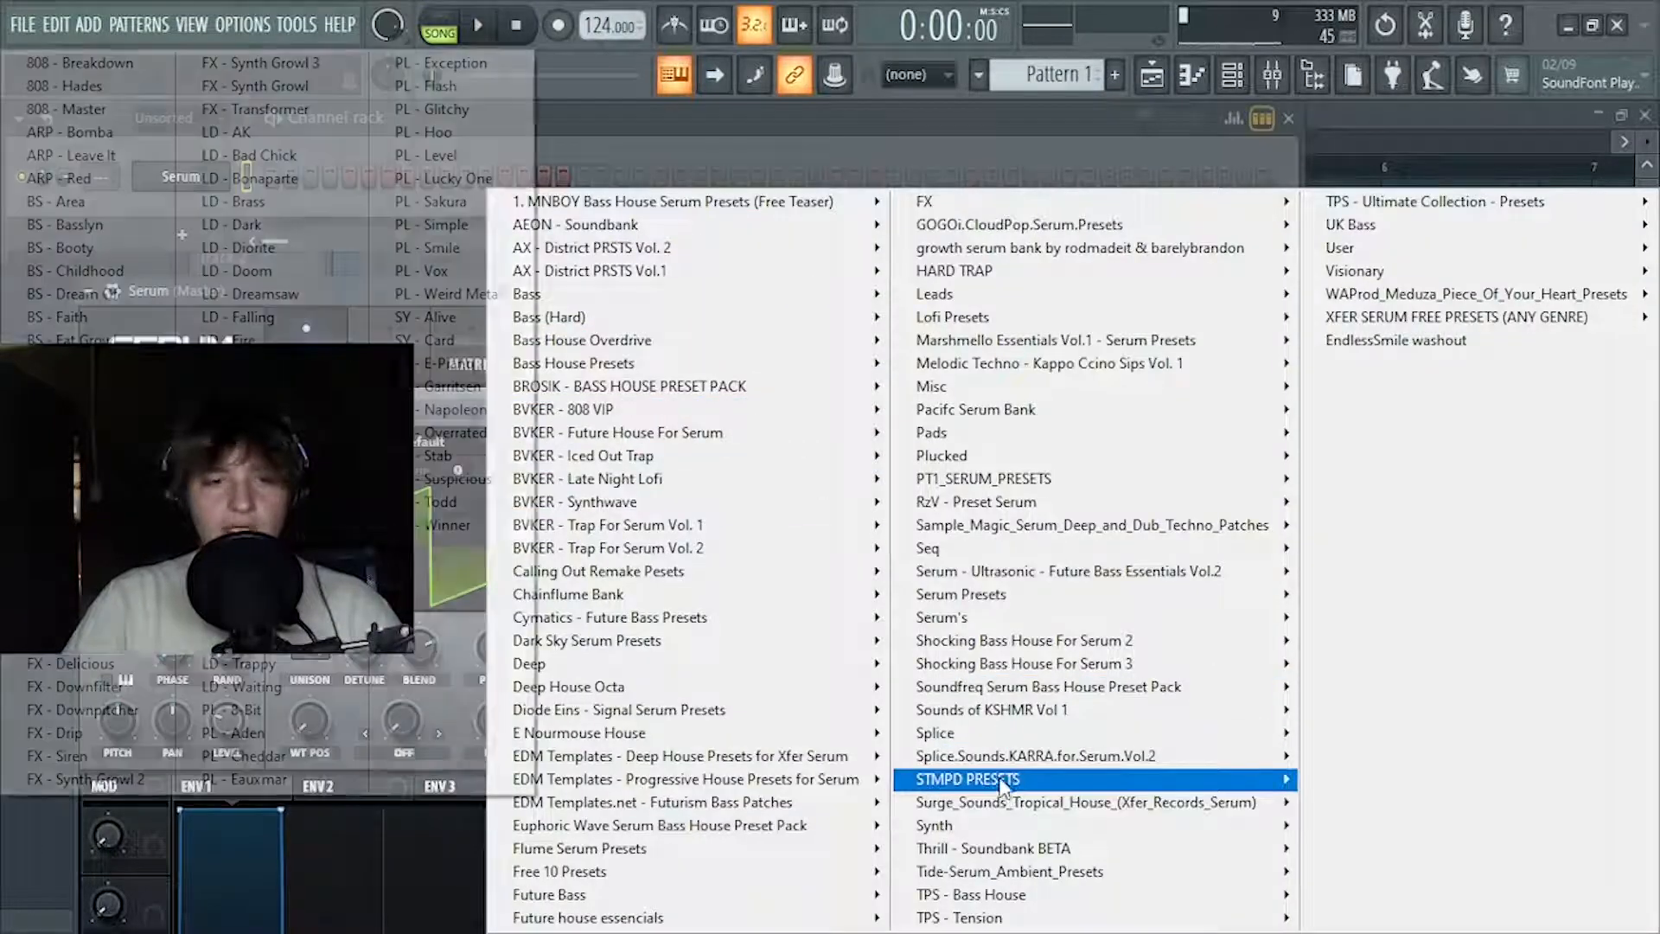
{"action": "left_click", "coordinate": [79, 224]}
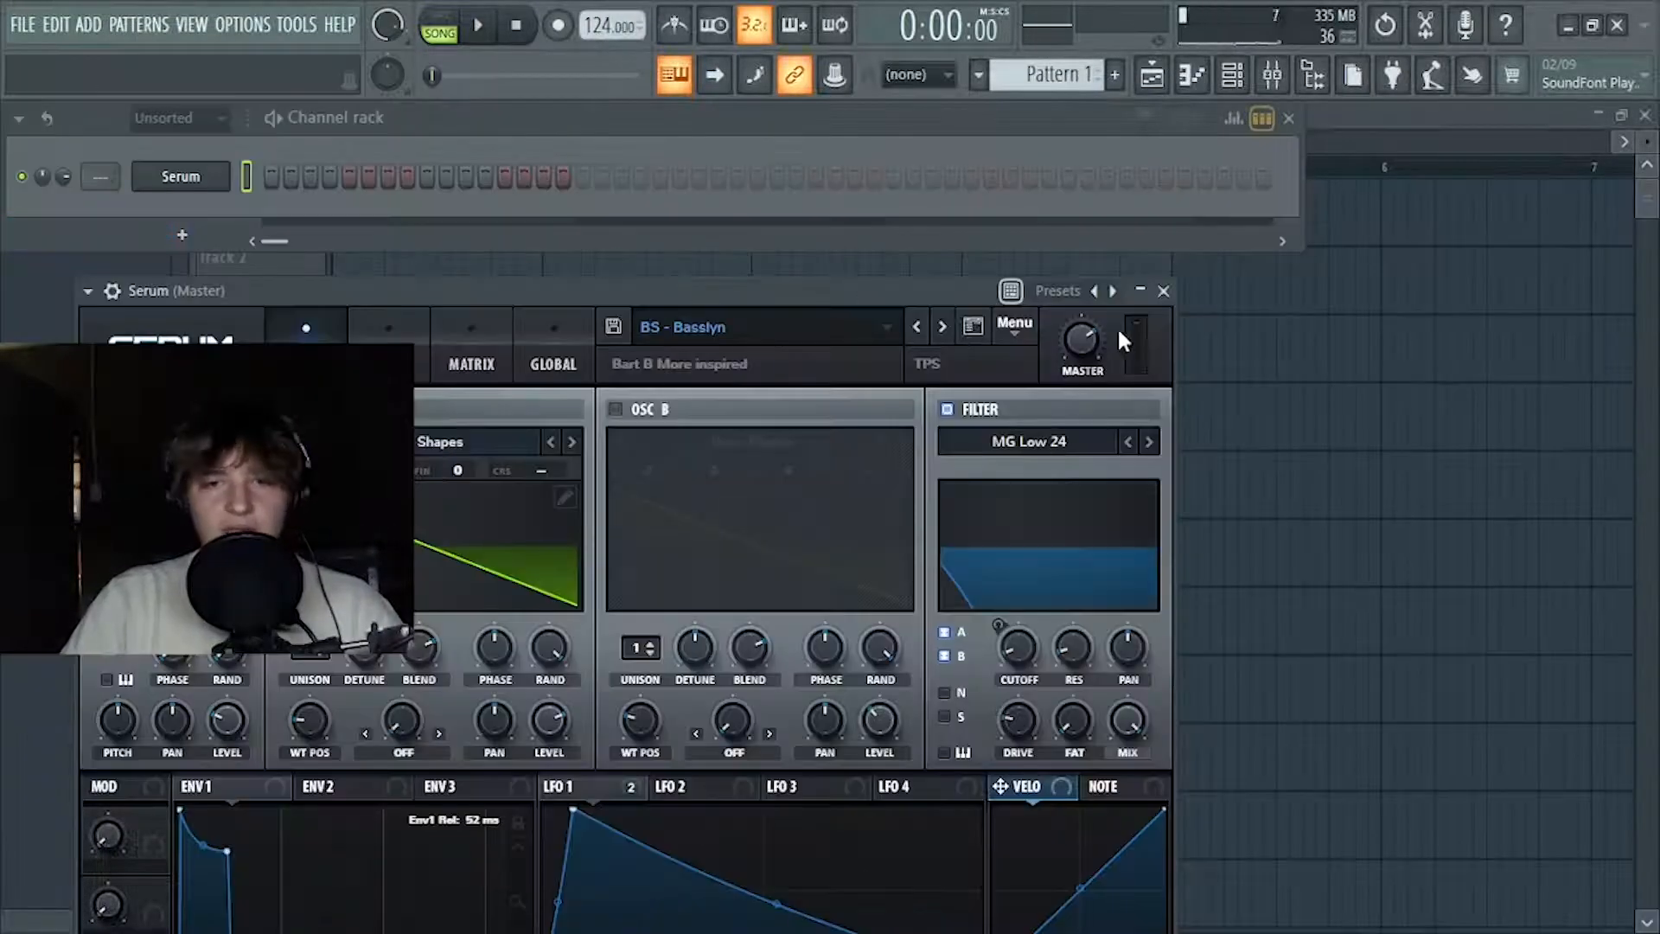
{"action": "left_click", "coordinate": [1164, 290]}
Open Serum's piano roll and draw three consecutive half-beat F4 notes starting on beat 2 of bar 1
{"action": "right_click", "coordinate": [221, 173]}
{"action": "left_click", "coordinate": [276, 175]}
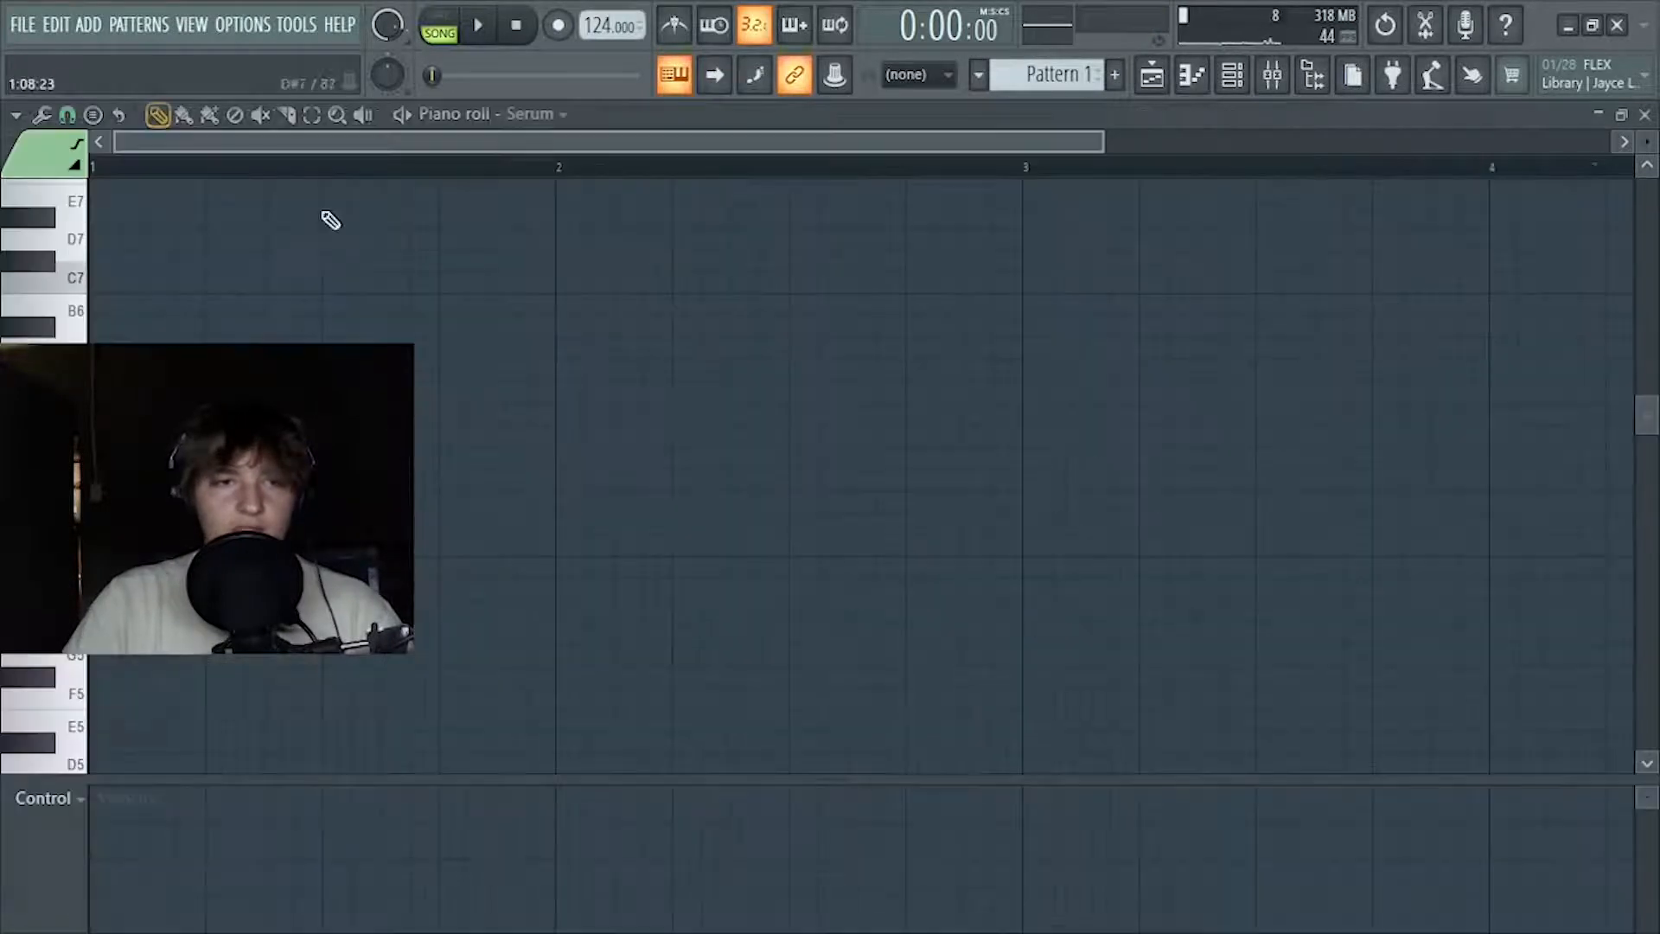
{"action": "scroll", "coordinate": [332, 220], "scroll_direction": "down", "scroll_amount": 5}
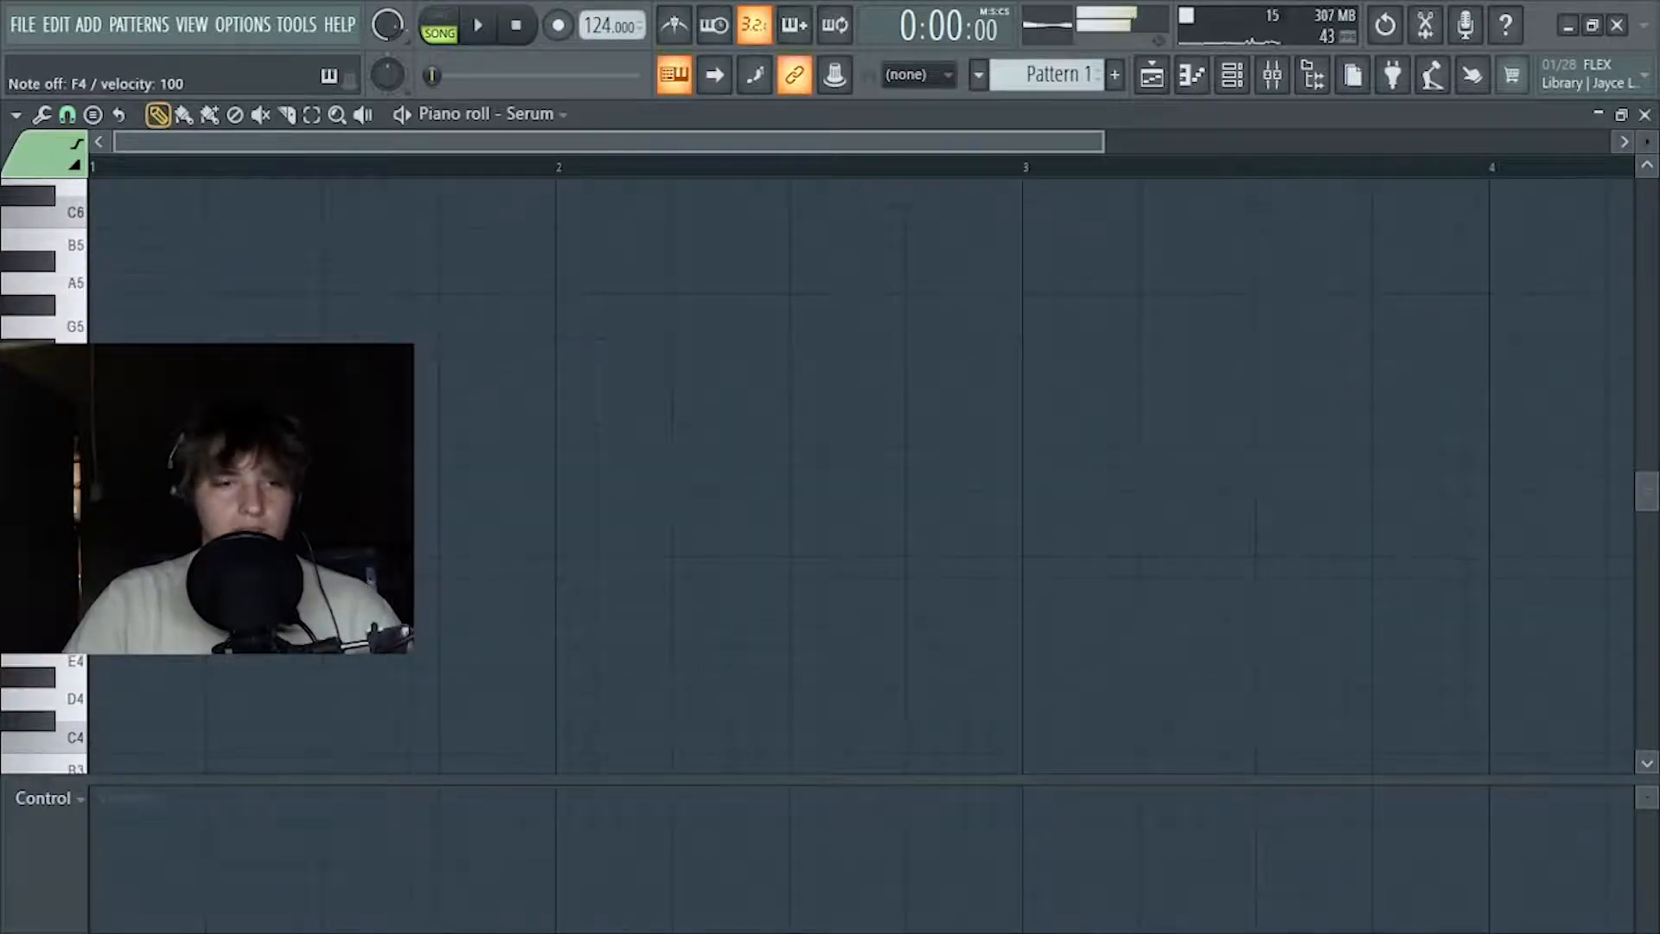
{"action": "scroll", "coordinate": [115, 418], "scroll_direction": "down", "scroll_amount": 3}
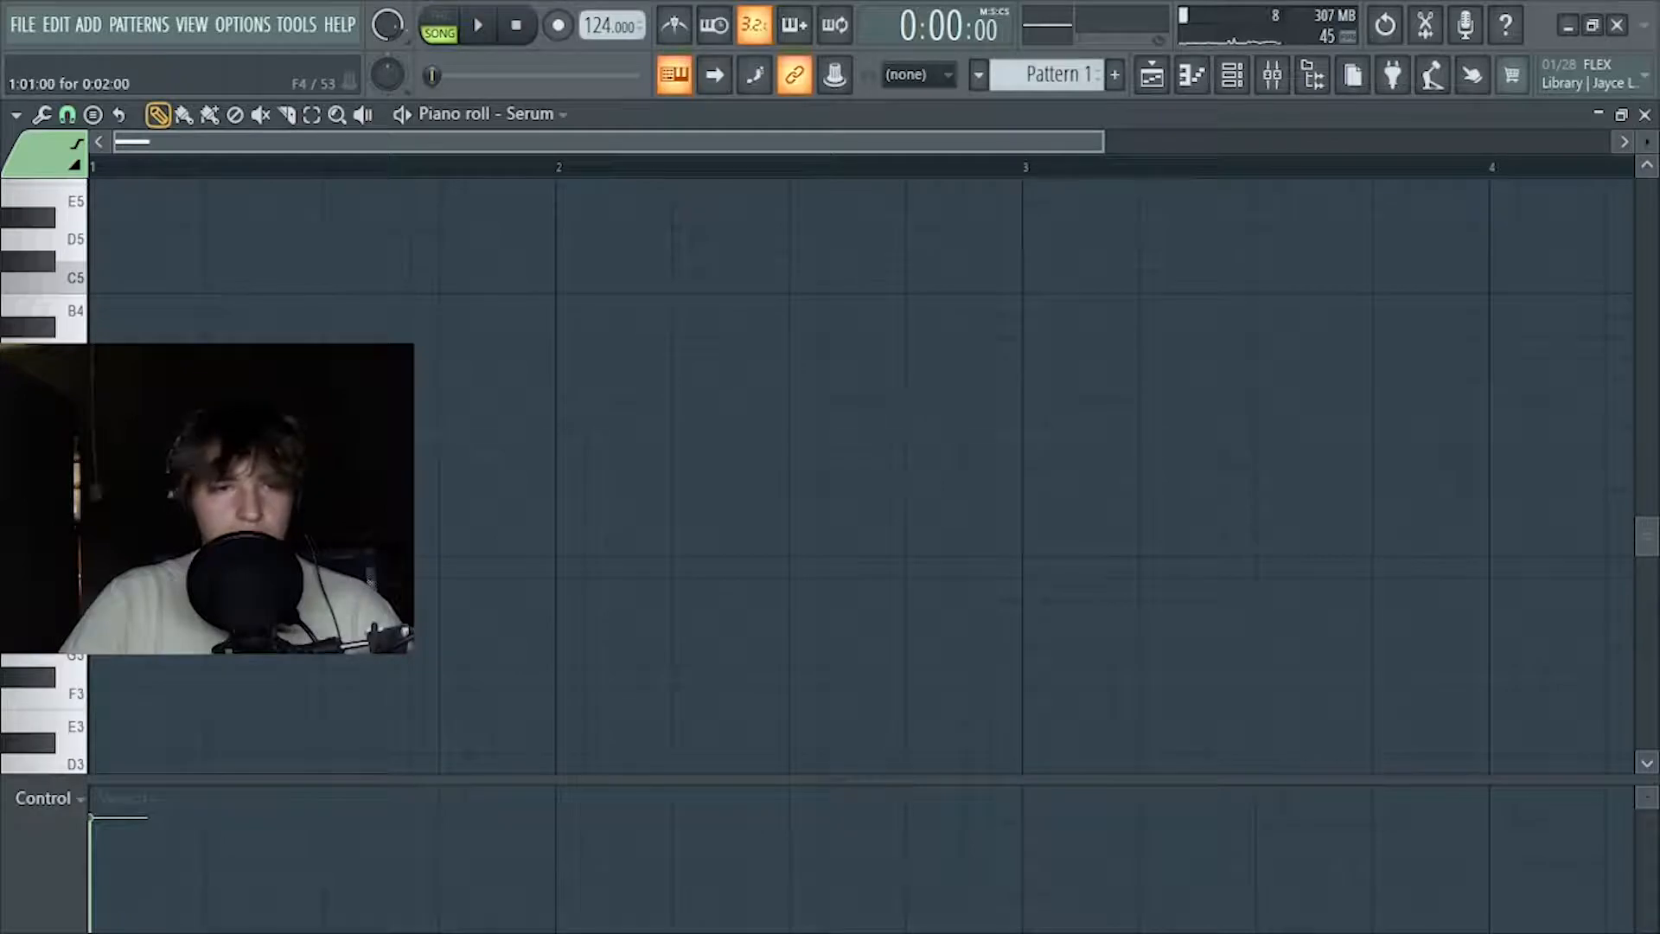
{"action": "left_click_drag", "start_coordinate": [95, 410], "coordinate": [208, 410]}
{"action": "key", "text": "space"}
{"action": "left_click", "coordinate": [265, 410]}
{"action": "left_click", "coordinate": [324, 410]}
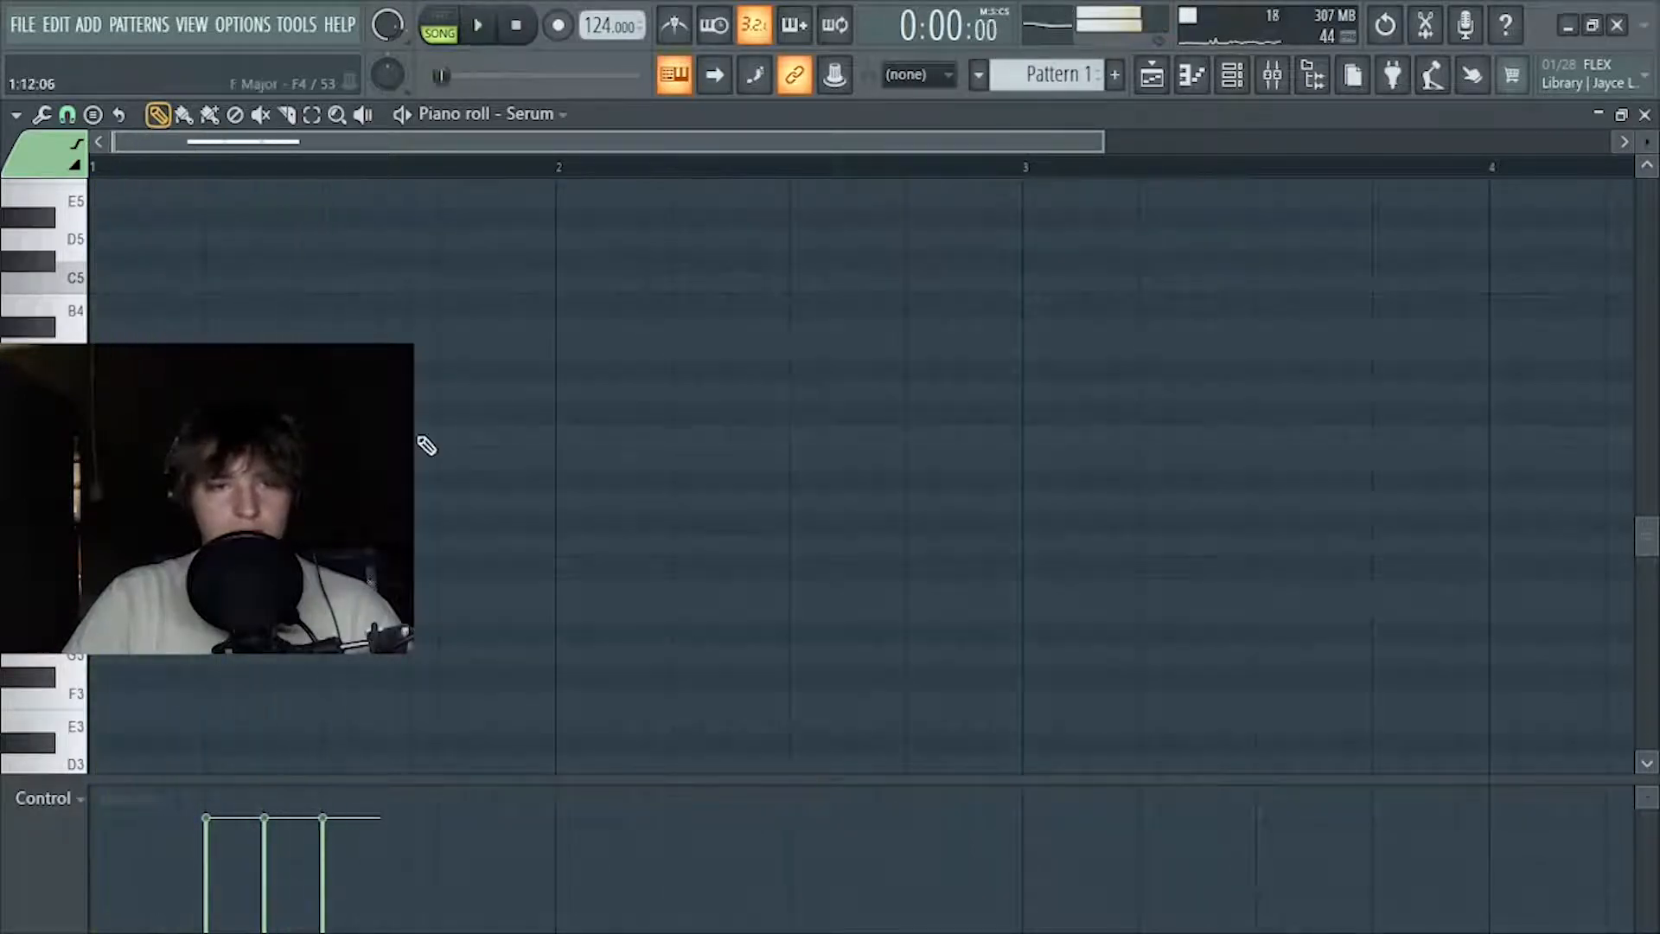
Add a short F4 before beat 4, a half-beat G#4 on beat 4, and two short G#4 notes around the start of bar 2
{"action": "left_click", "coordinate": [430, 435]}
{"action": "left_click_drag", "start_coordinate": [465, 435], "coordinate": [480, 370]}
{"action": "left_click", "coordinate": [444, 393]}
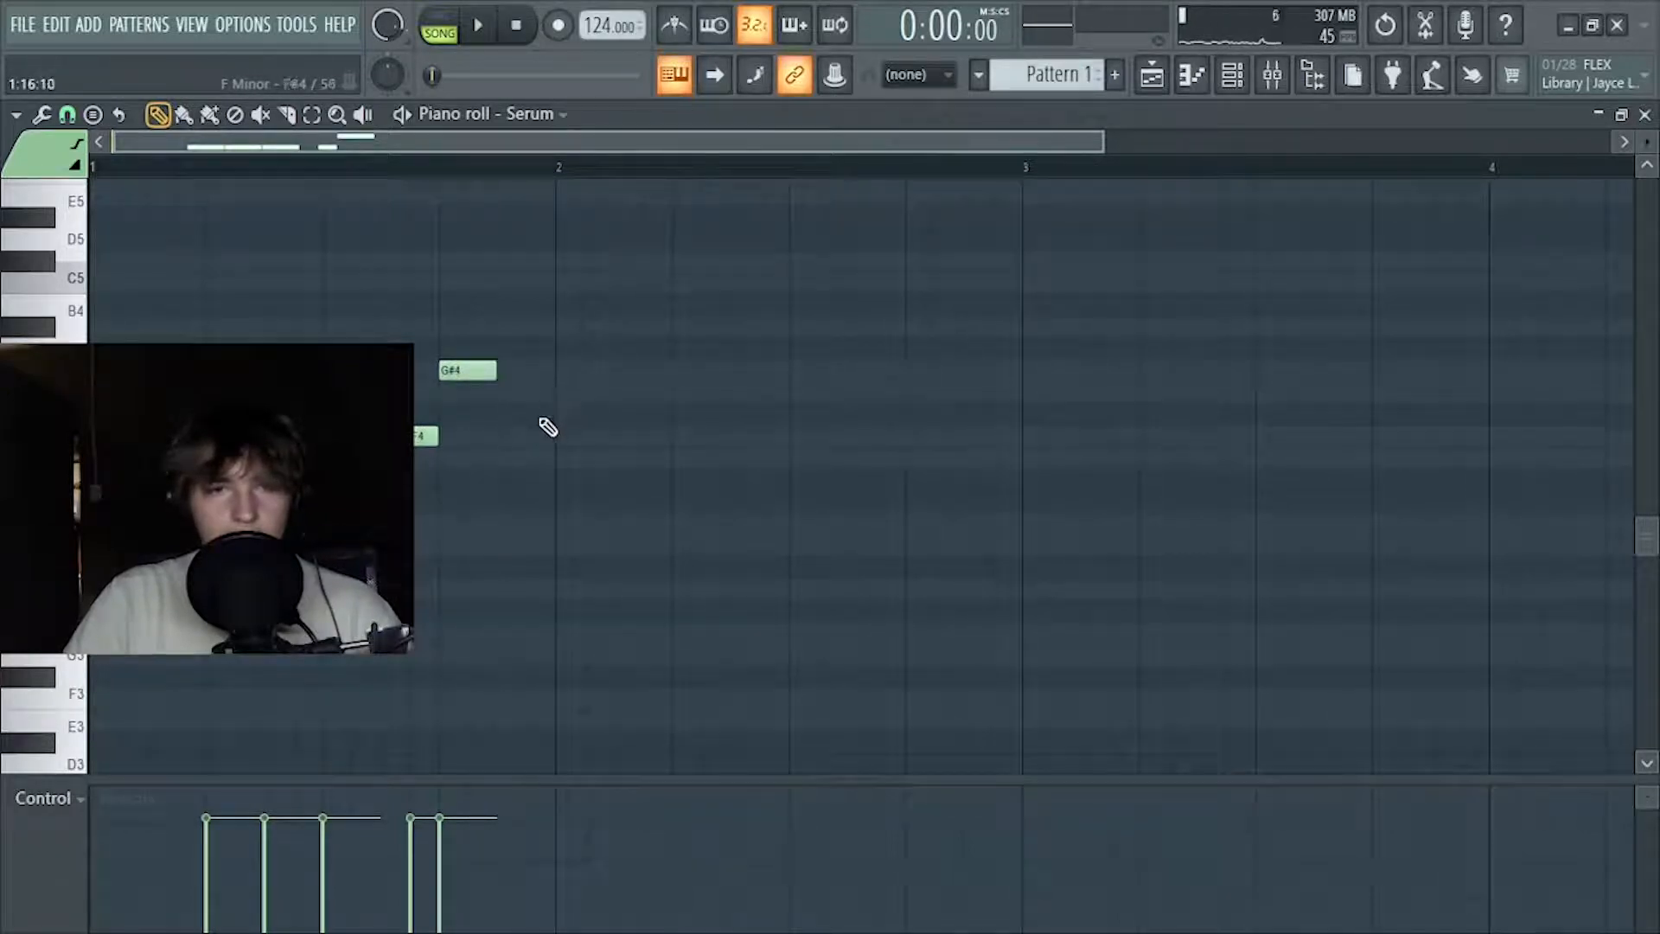
{"action": "left_click", "coordinate": [537, 370]}
{"action": "left_click_drag", "start_coordinate": [573, 370], "coordinate": [555, 370]}
{"action": "left_click", "coordinate": [613, 372]}
Duplicate the two short G#4 notes and raise the copies one octave to G#5
{"action": "left_click_drag", "start_coordinate": [704, 340], "coordinate": [539, 370]}
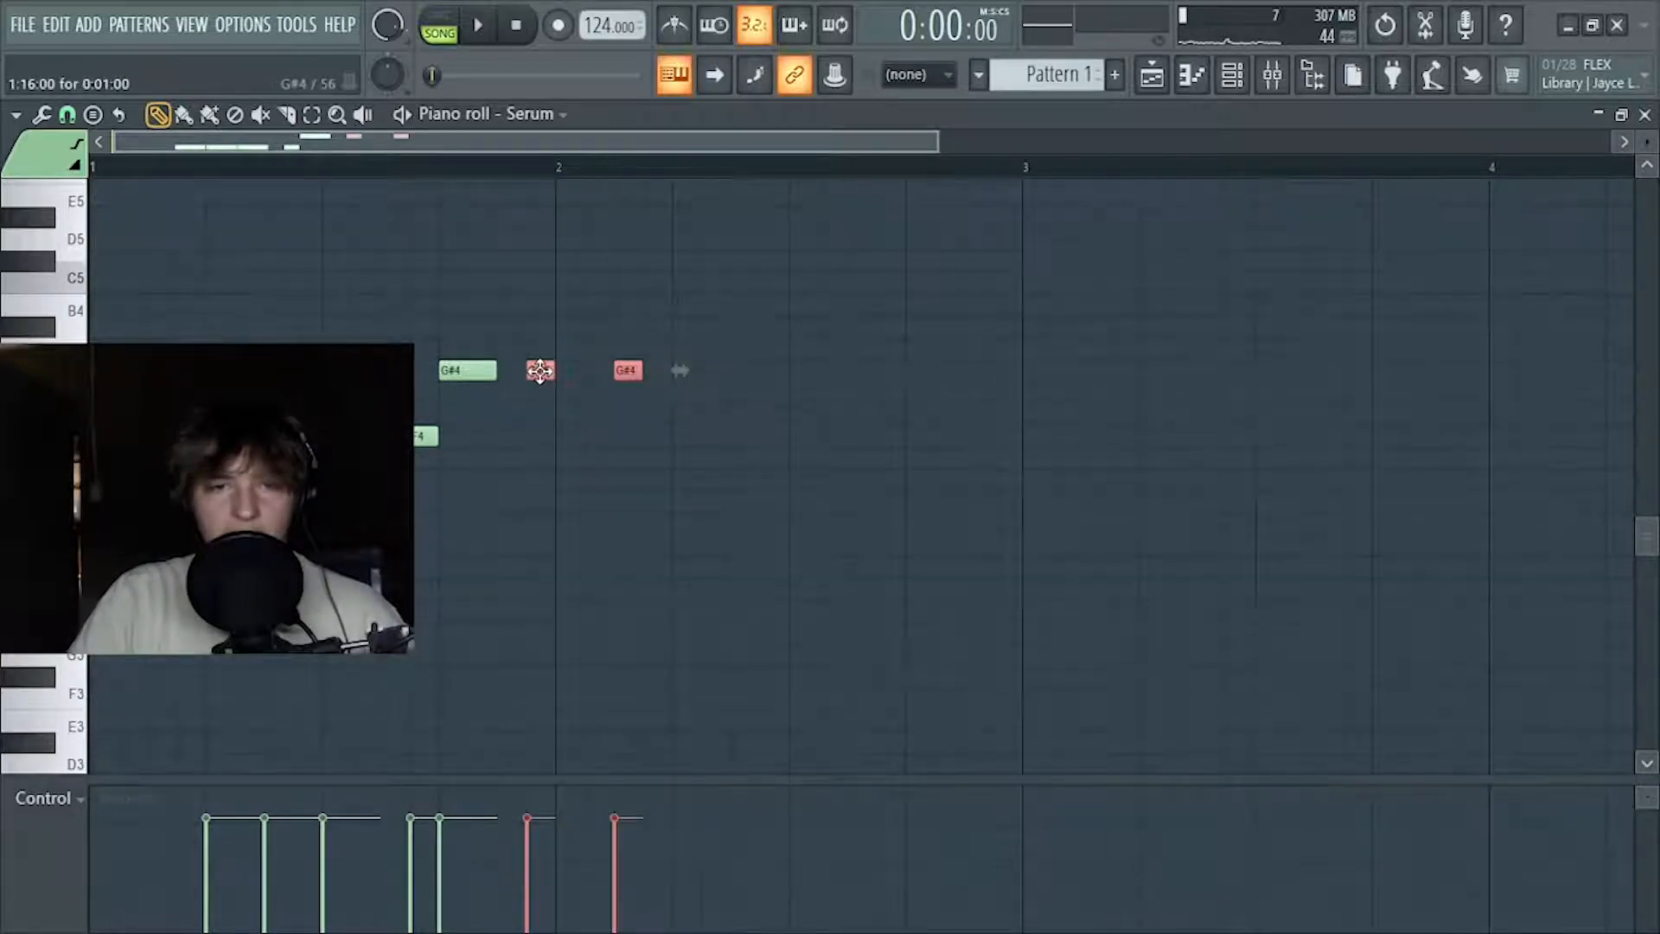
{"action": "left_click", "coordinate": [542, 370], "text": "shift"}
{"action": "key", "text": "ctrl+Up"}
{"action": "scroll", "coordinate": [543, 370], "scroll_direction": "up", "scroll_amount": 2}
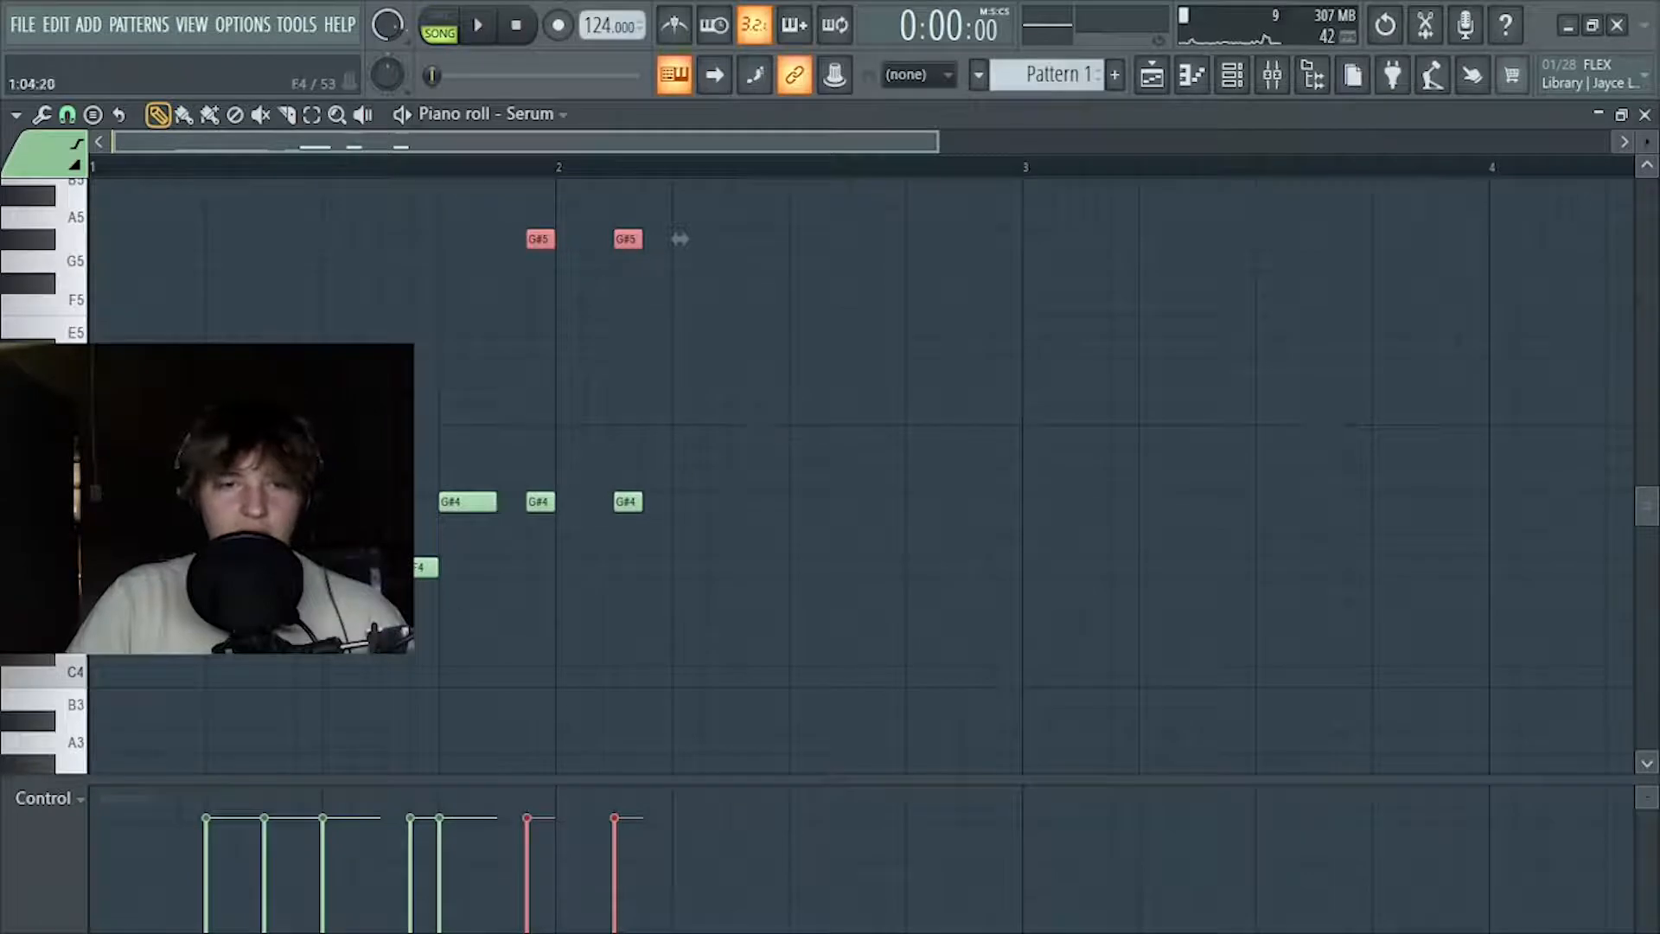
Add five half-beat F4 notes to bar 2, three back to back from beat 2 and two spaced apart up to bar 3
{"action": "left_click", "coordinate": [346, 568]}
{"action": "left_click", "coordinate": [692, 567]}
{"action": "left_click", "coordinate": [748, 567]}
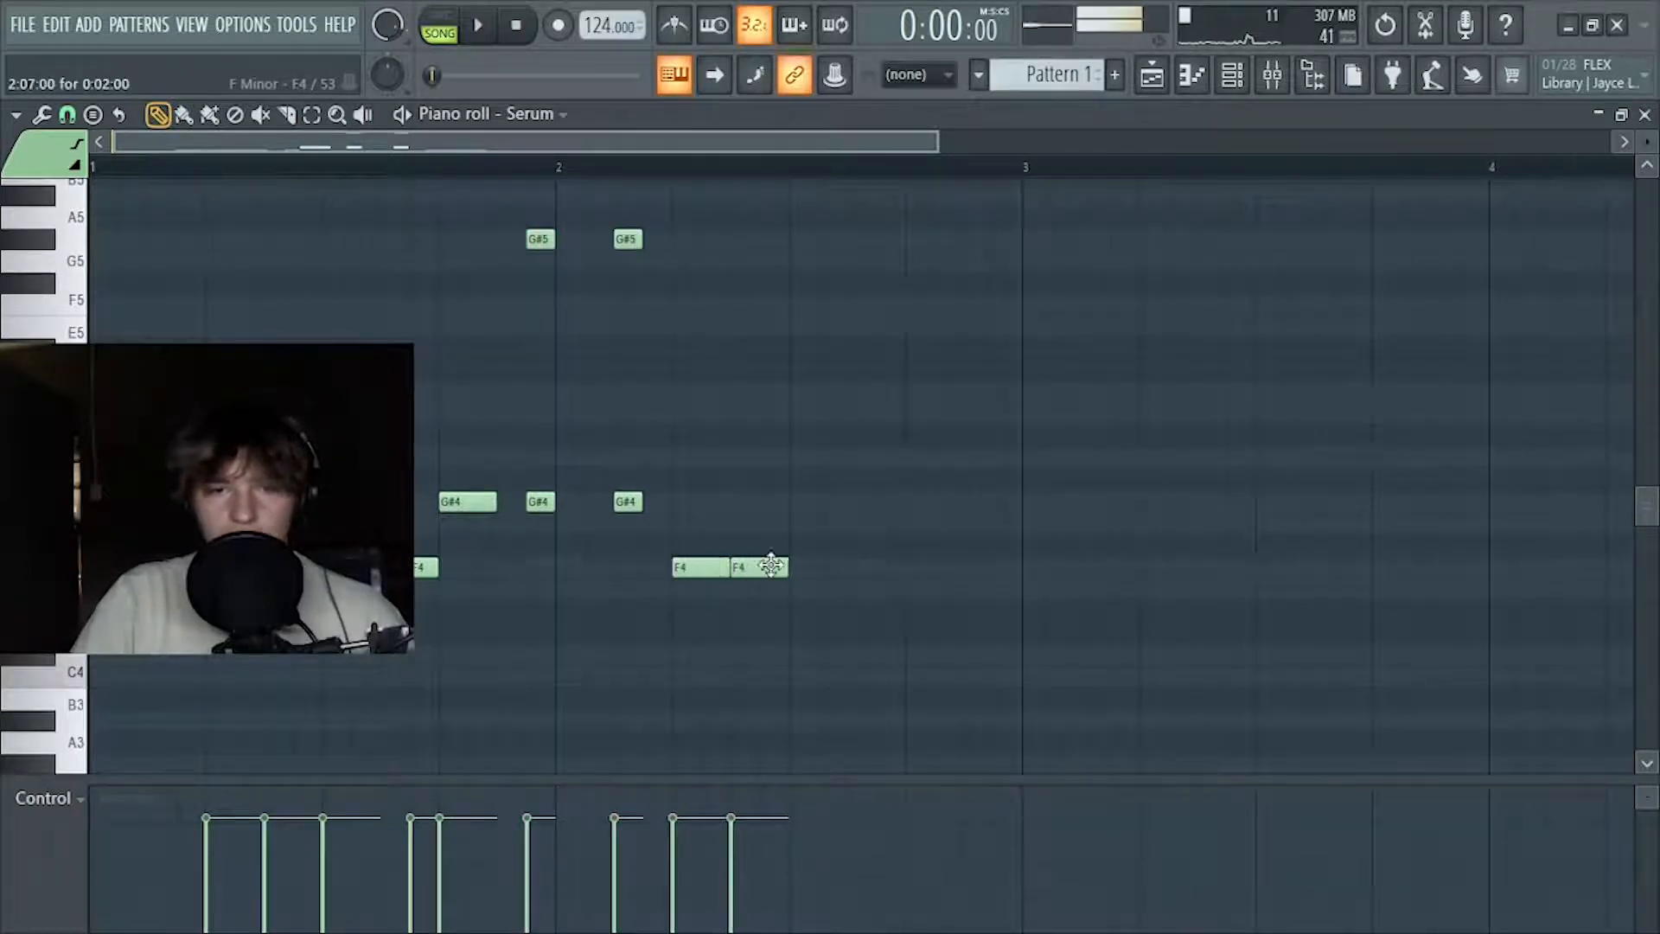
{"action": "left_click", "coordinate": [804, 567]}
{"action": "left_click", "coordinate": [883, 567]}
{"action": "left_click", "coordinate": [975, 567]}
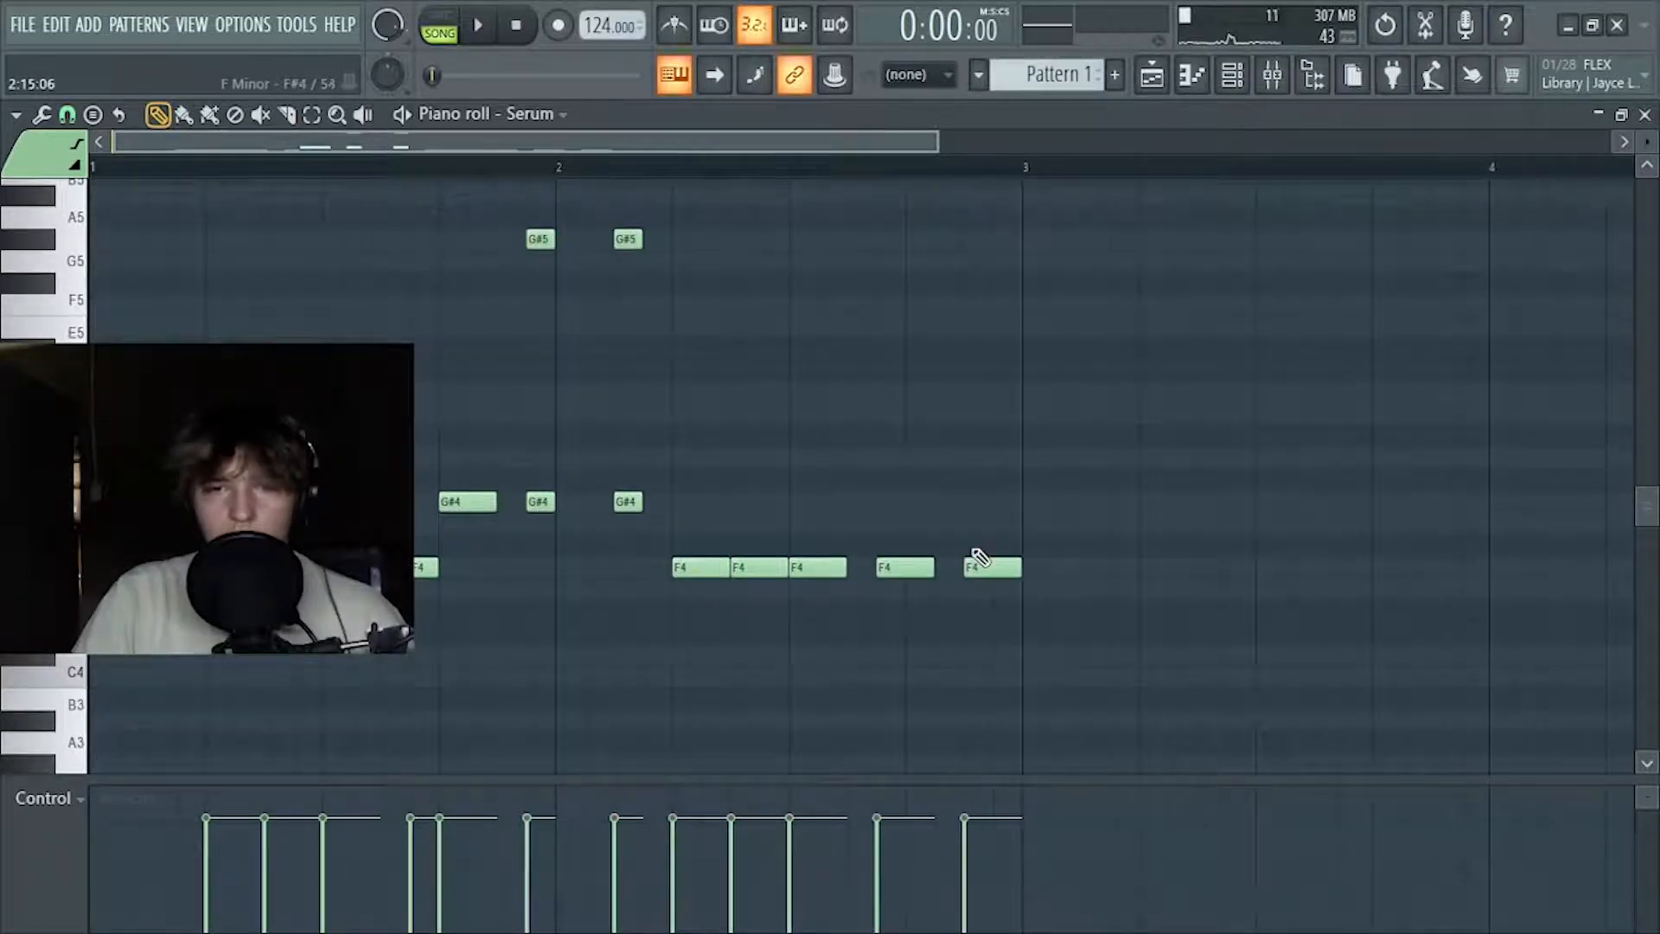
Duplicate the whole two-bar bass phrase so that the copy starts at bar 3
{"action": "left_click_drag", "start_coordinate": [1181, 642], "coordinate": [250, 251]}
{"action": "key", "text": "ctrl+b"}
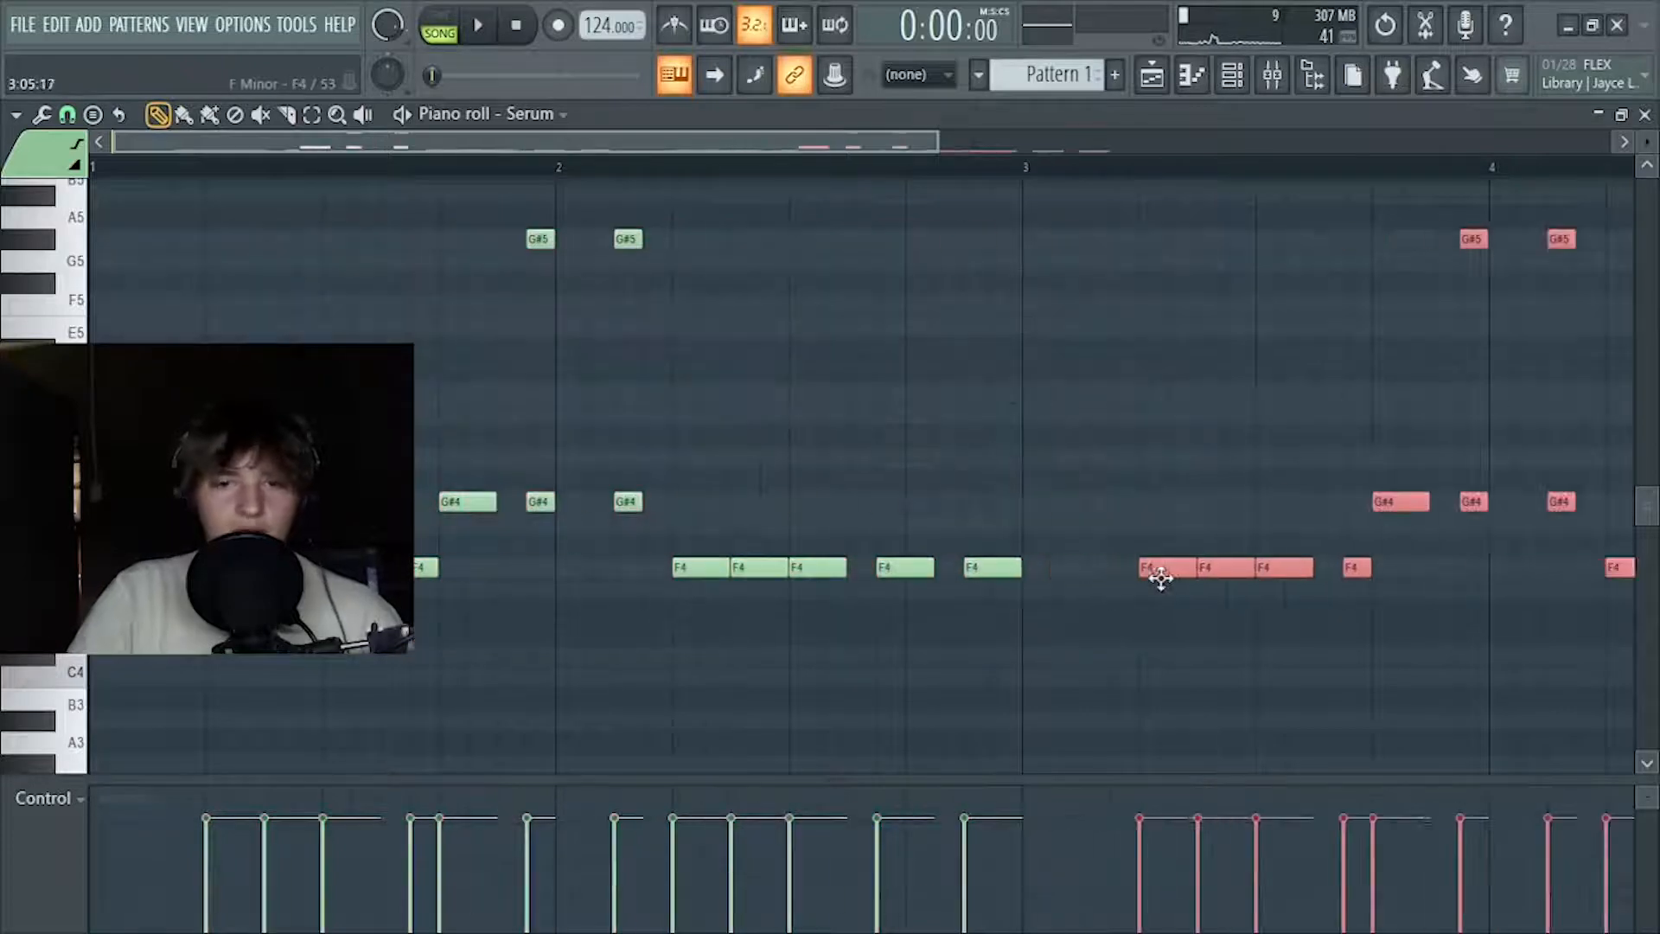
{"action": "mouse_move", "coordinate": [1158, 574]}
{"action": "left_mouse_down"}
{"action": "mouse_move", "coordinate": [1047, 567]}
{"action": "mouse_move", "coordinate": [1189, 581]}
{"action": "mouse_move", "coordinate": [1160, 582]}
{"action": "left_mouse_up"}
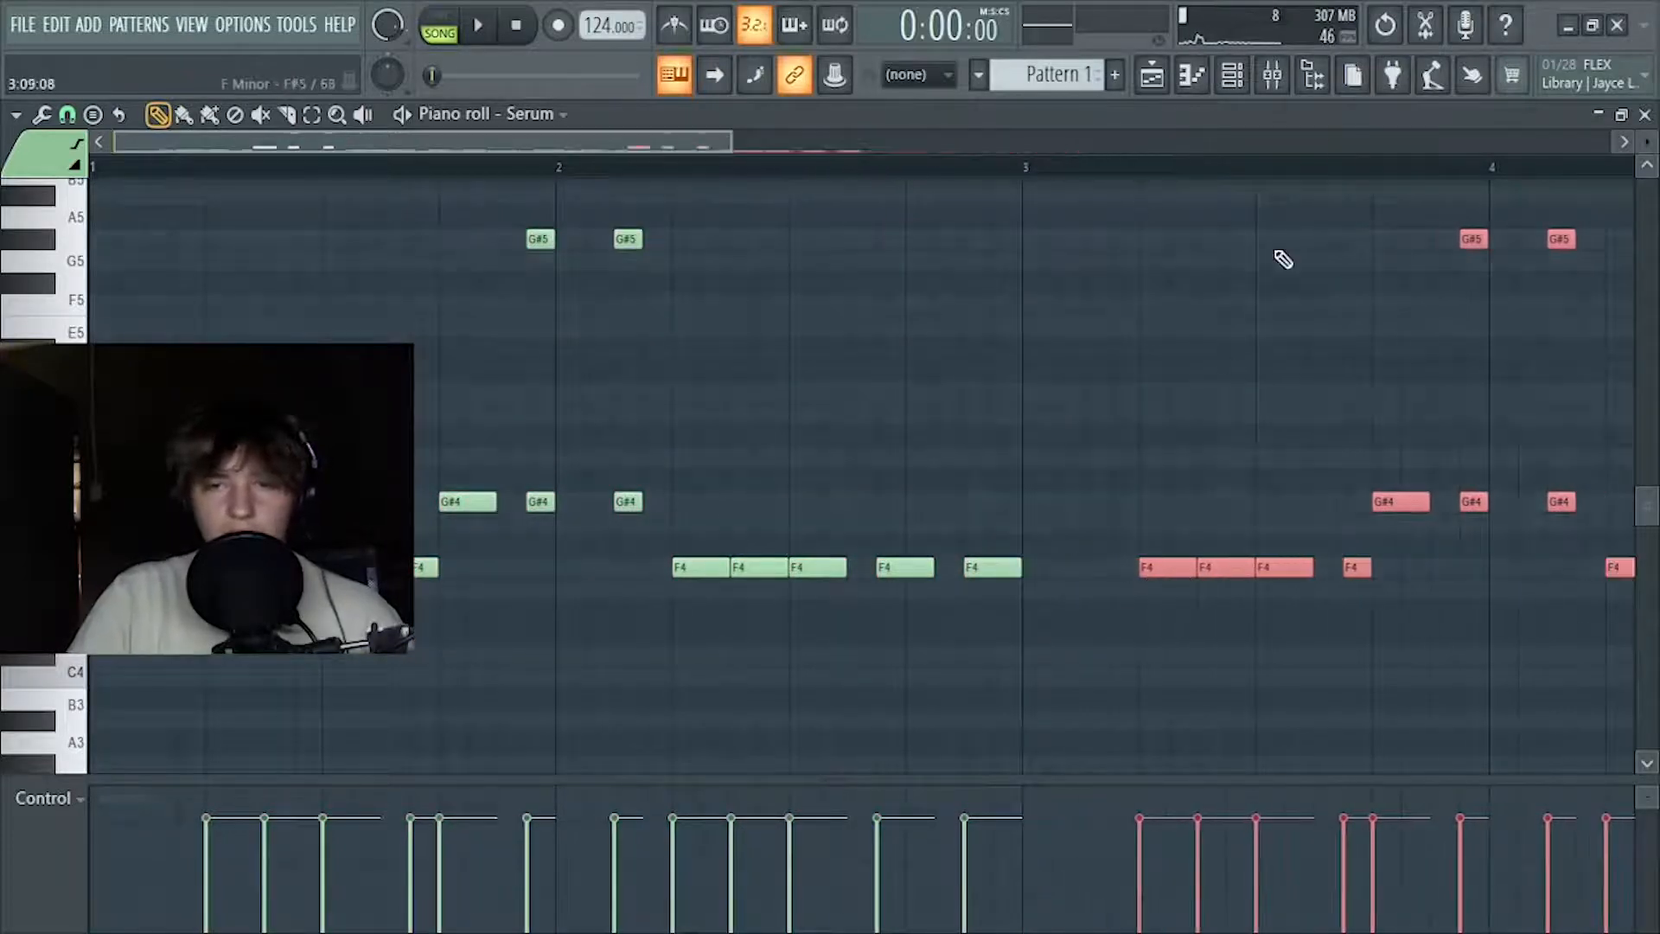
Route the Serum channel to mixer insert 7
{"action": "left_click", "coordinate": [1233, 74]}
{"action": "left_click", "coordinate": [449, 259]}
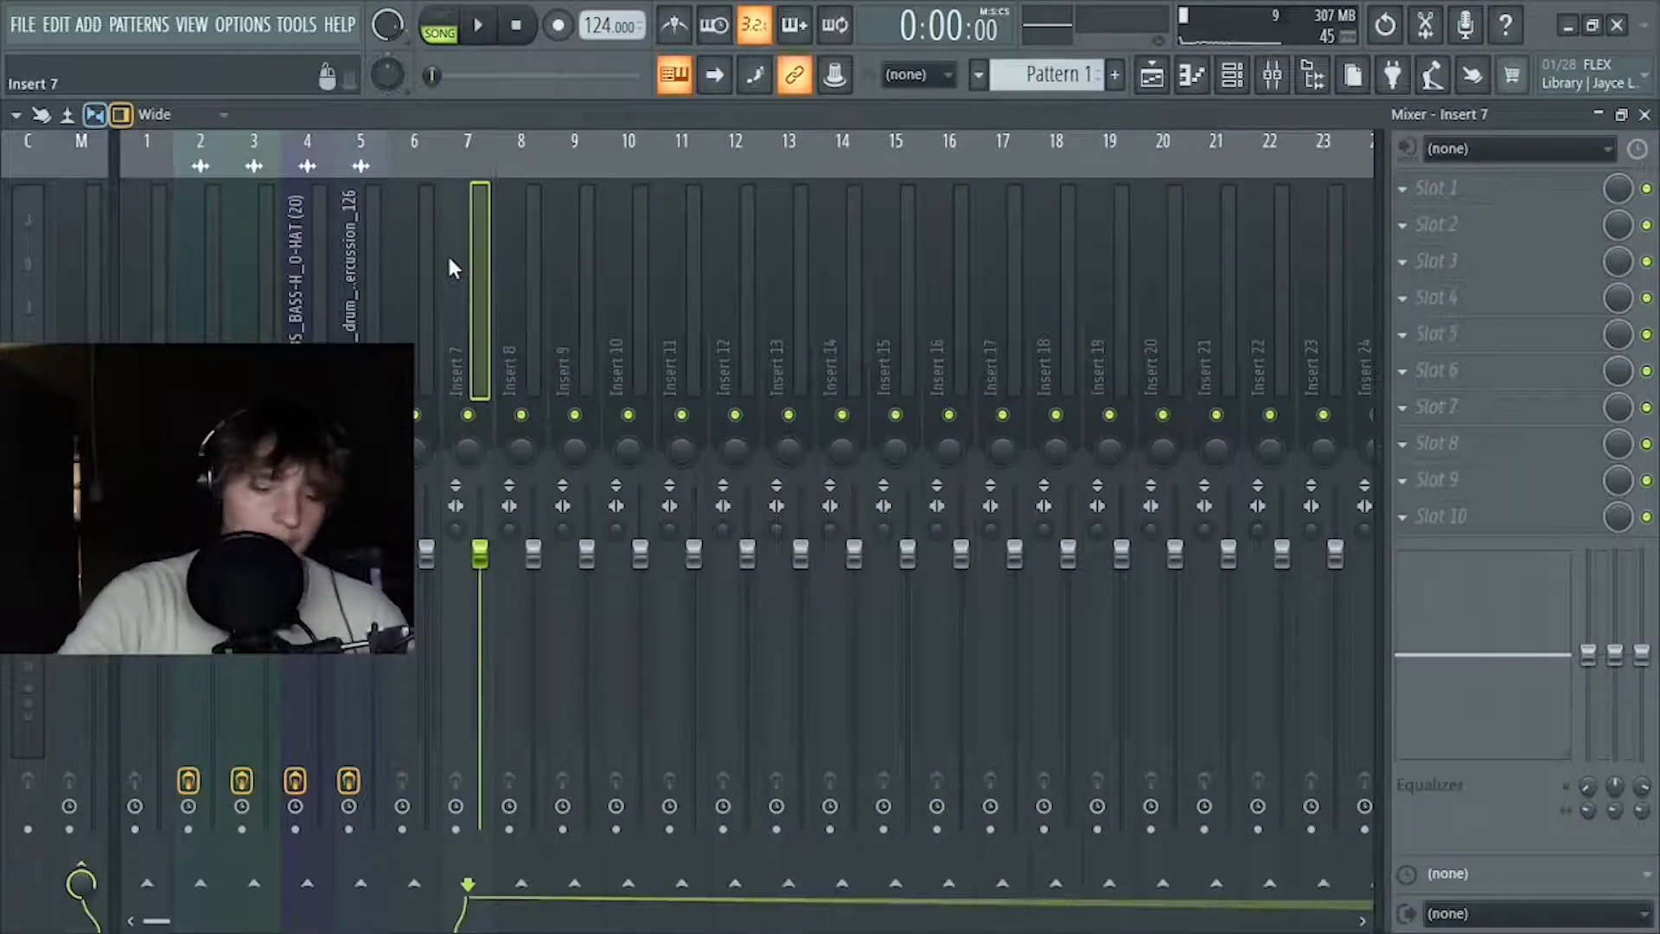
{"action": "key", "text": "ctrl+l"}
Load Kickstart in slot 9 of the Serum insert and play the pattern with the sidechain effect
{"action": "left_click", "coordinate": [1521, 488]}
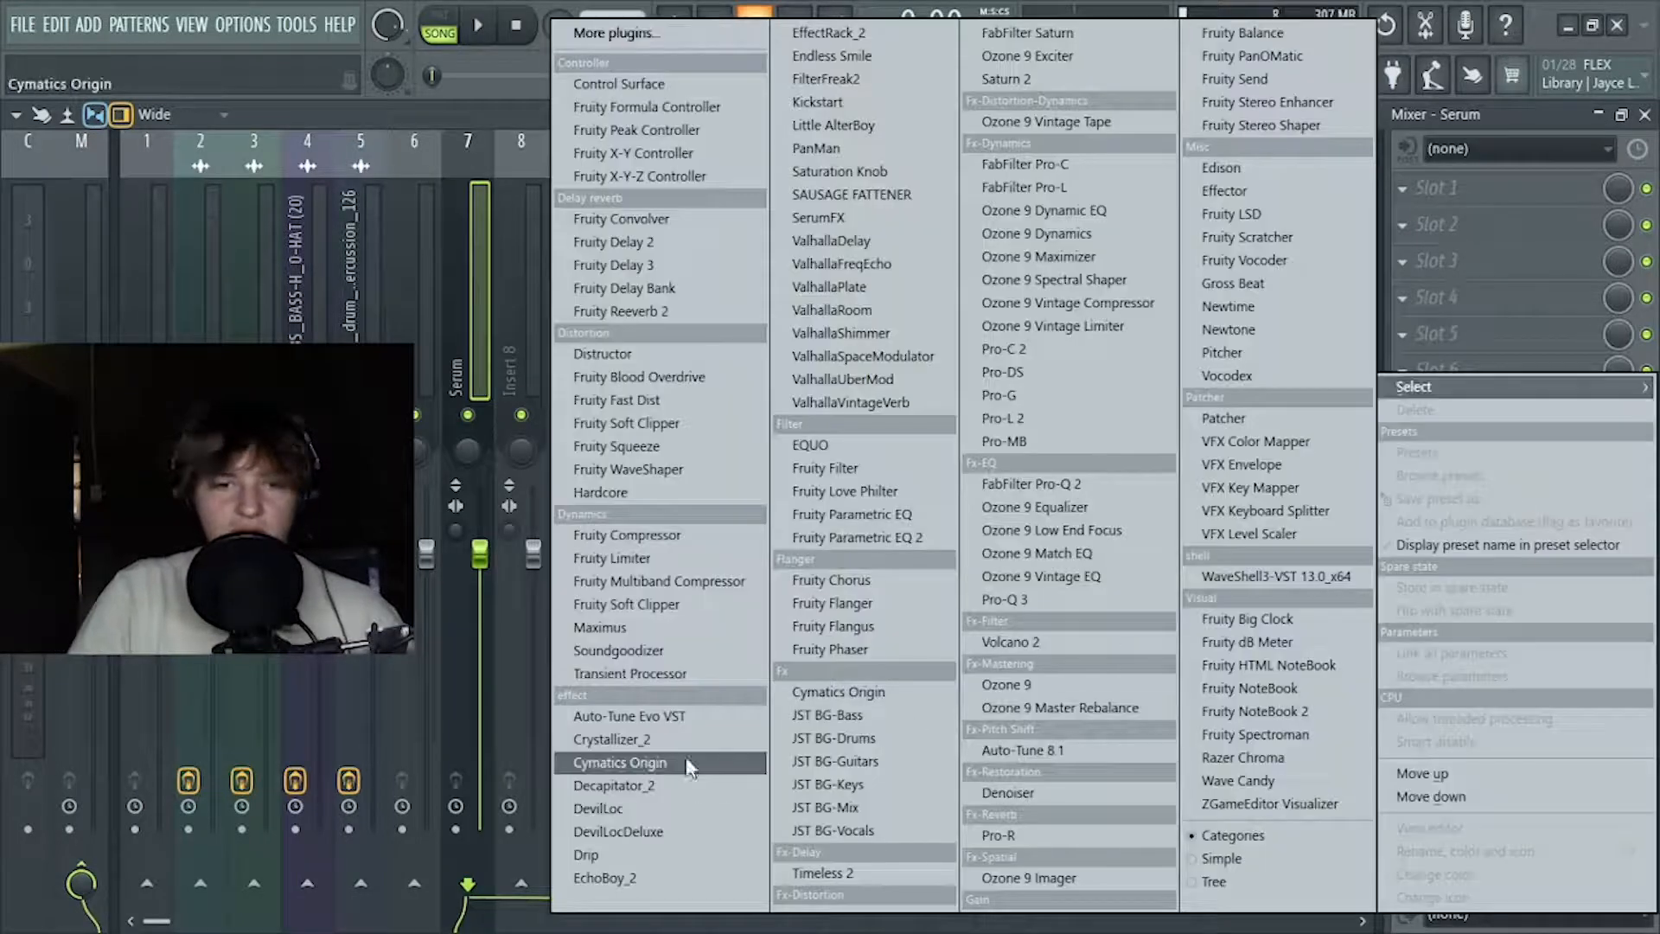
{"action": "left_click", "coordinate": [831, 103]}
{"action": "key", "text": "space"}
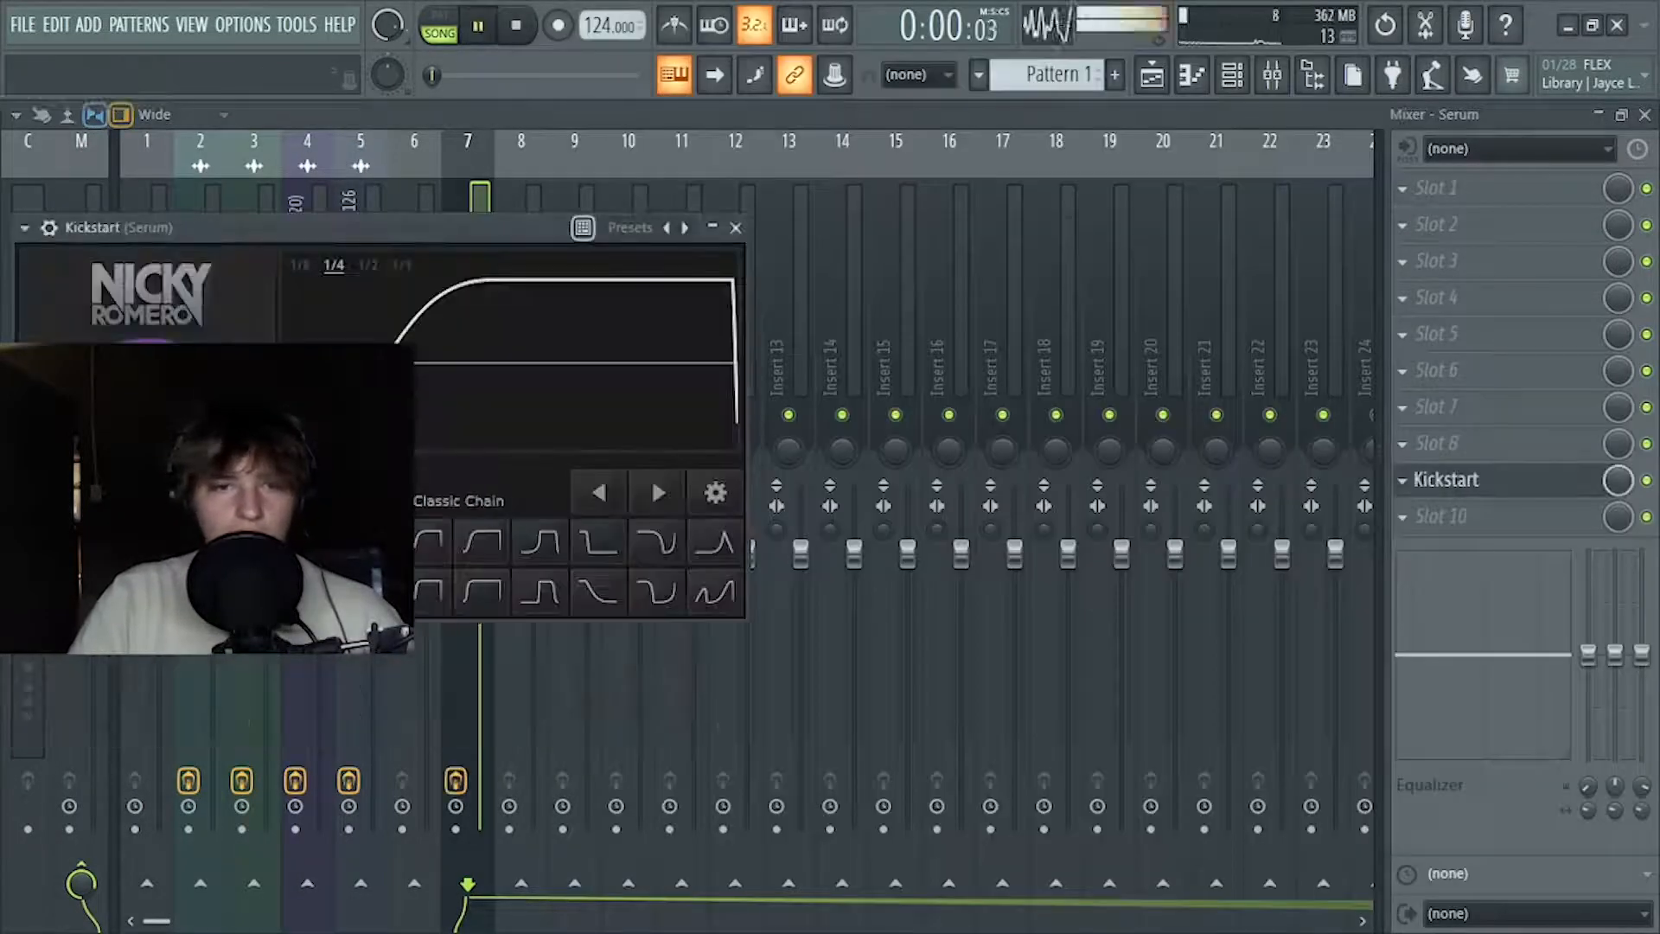
{"action": "left_click", "coordinate": [737, 229]}
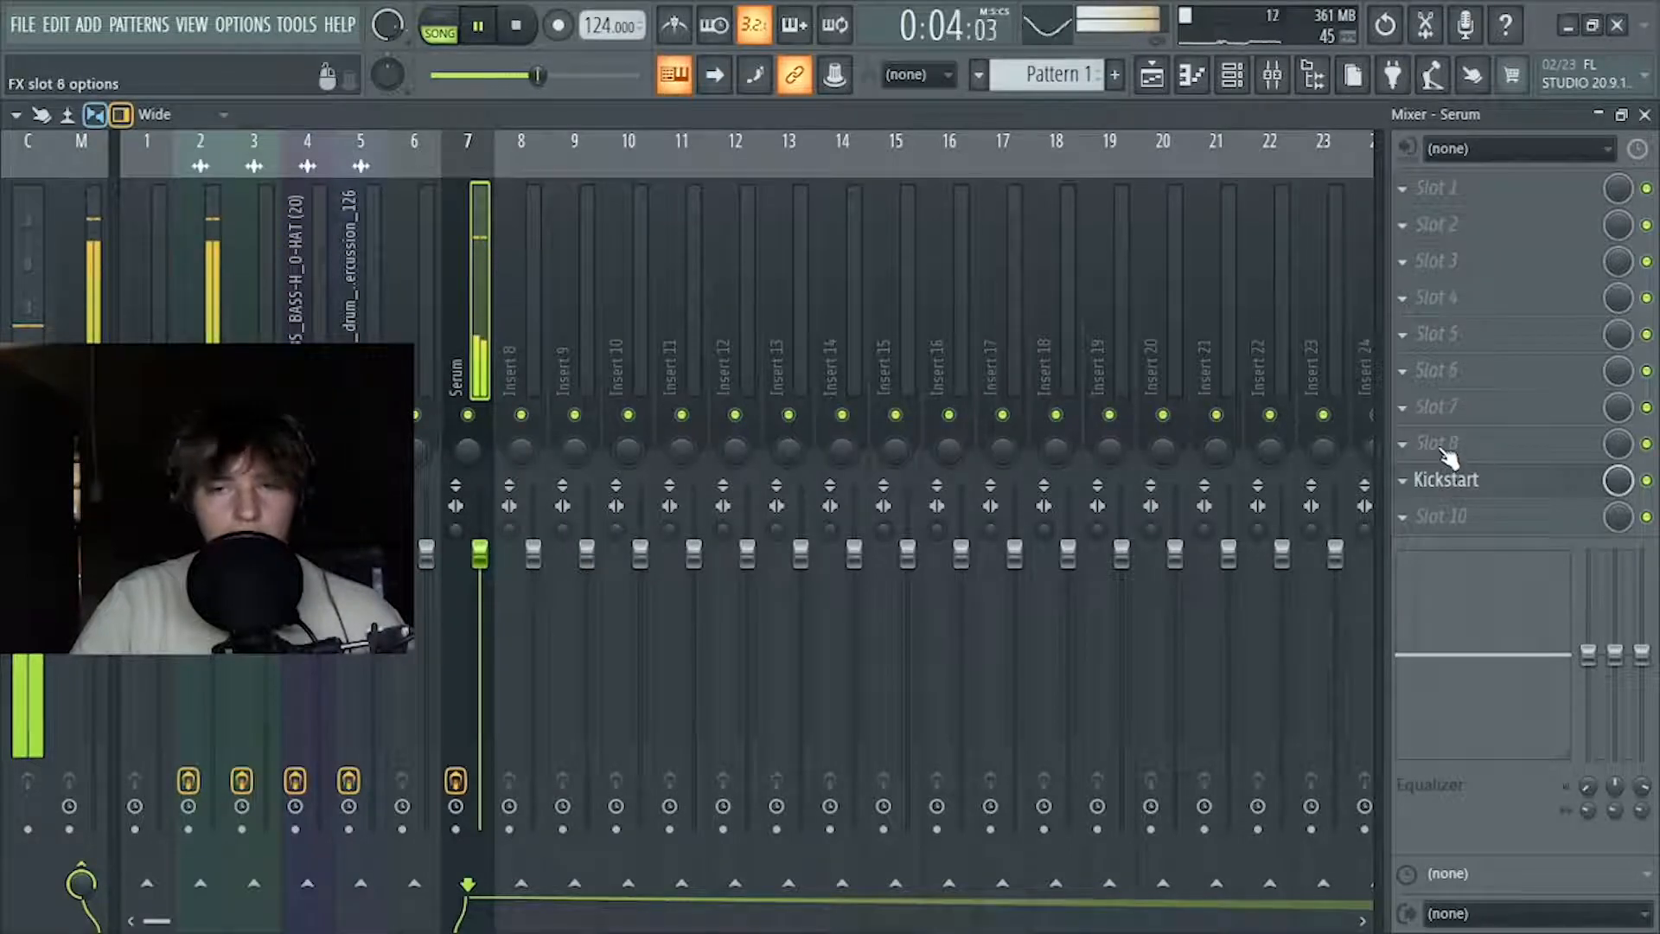
{"action": "key", "text": "space"}
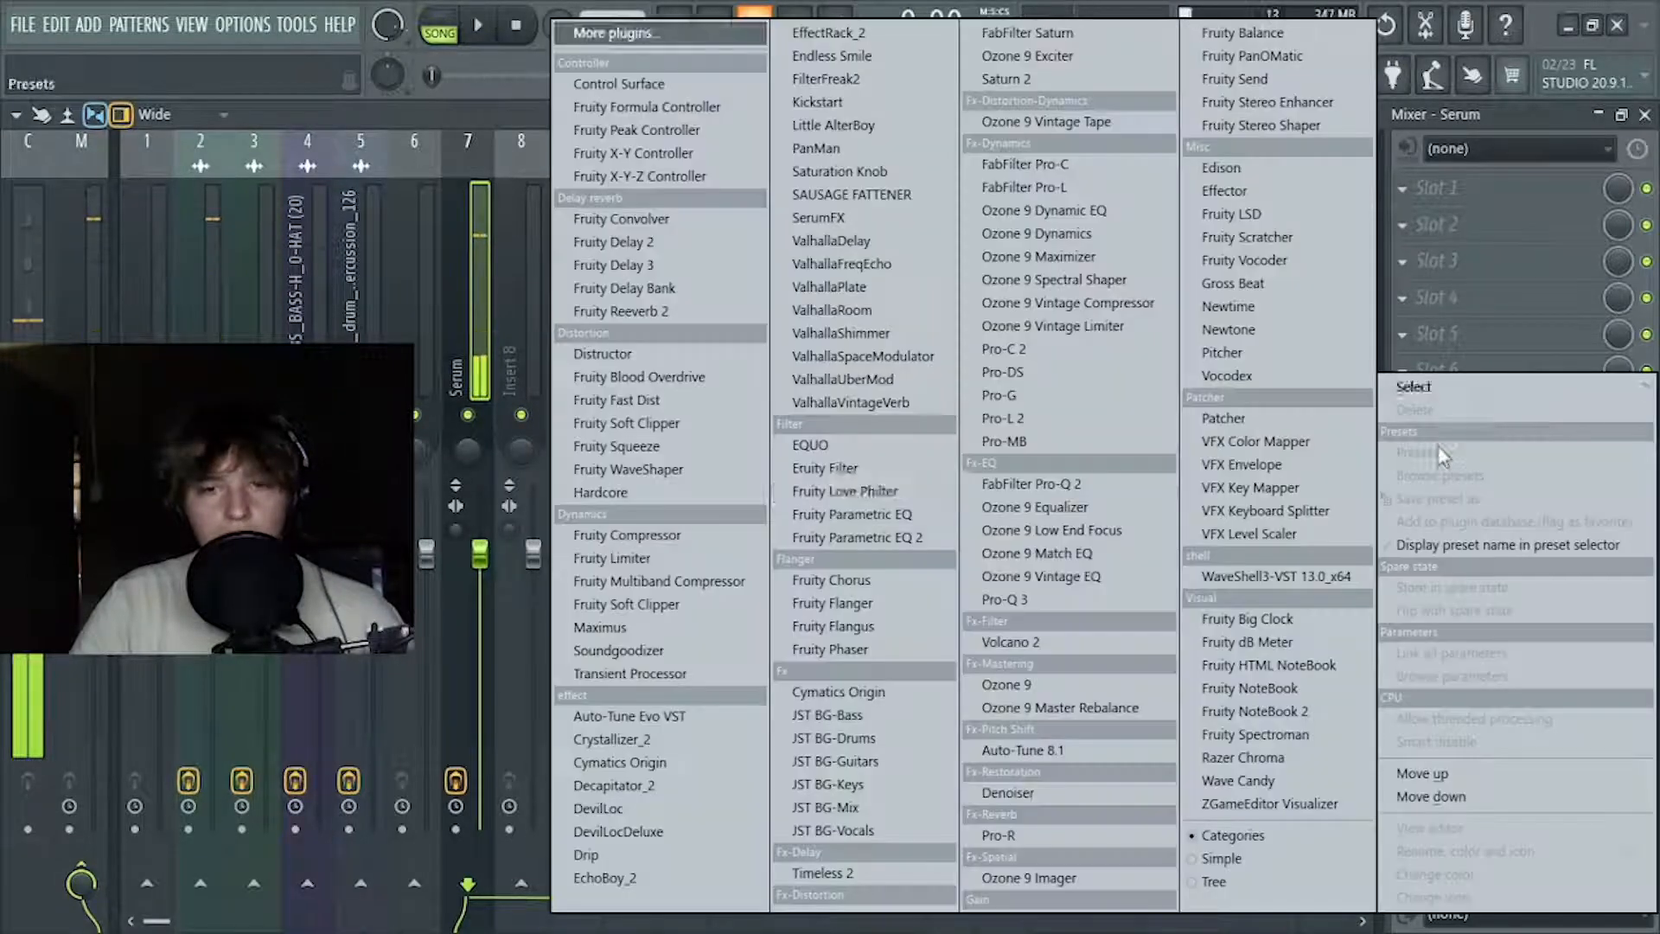
Load Fruity Compressor in slot 8 of the Serum insert with the Opto Master preset and play the pattern
{"action": "left_click", "coordinate": [1444, 445]}
{"action": "left_click", "coordinate": [684, 543]}
{"action": "left_click", "coordinate": [731, 449]}
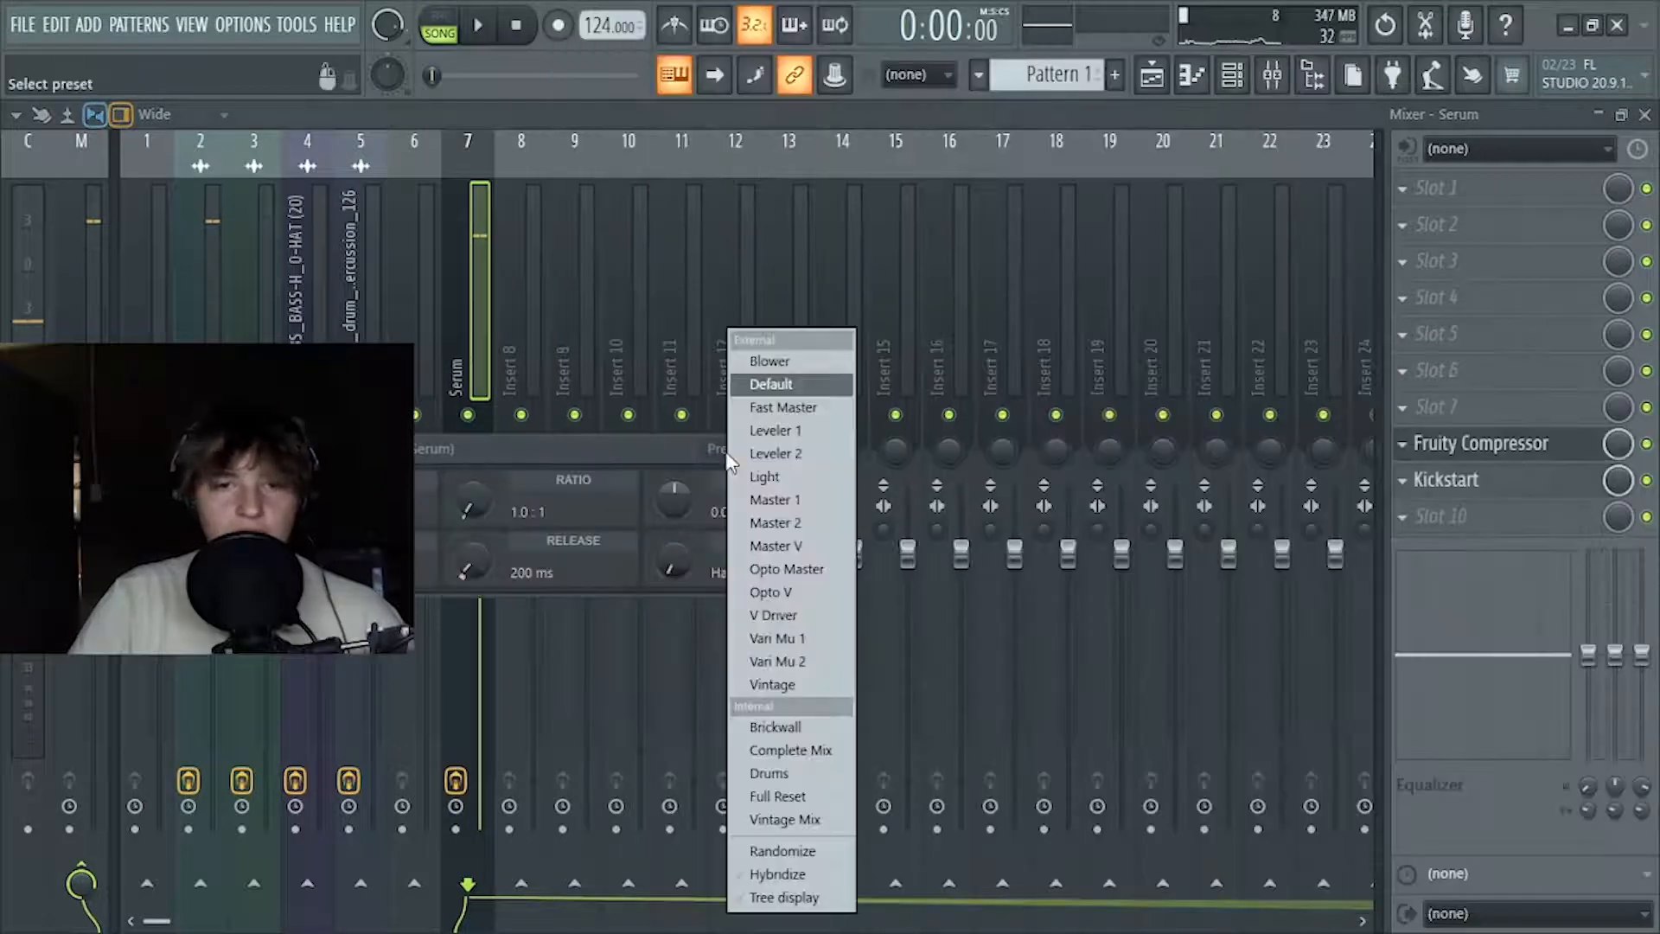
{"action": "left_click", "coordinate": [804, 563]}
{"action": "key", "text": "space"}
{"action": "left_click", "coordinate": [835, 448]}
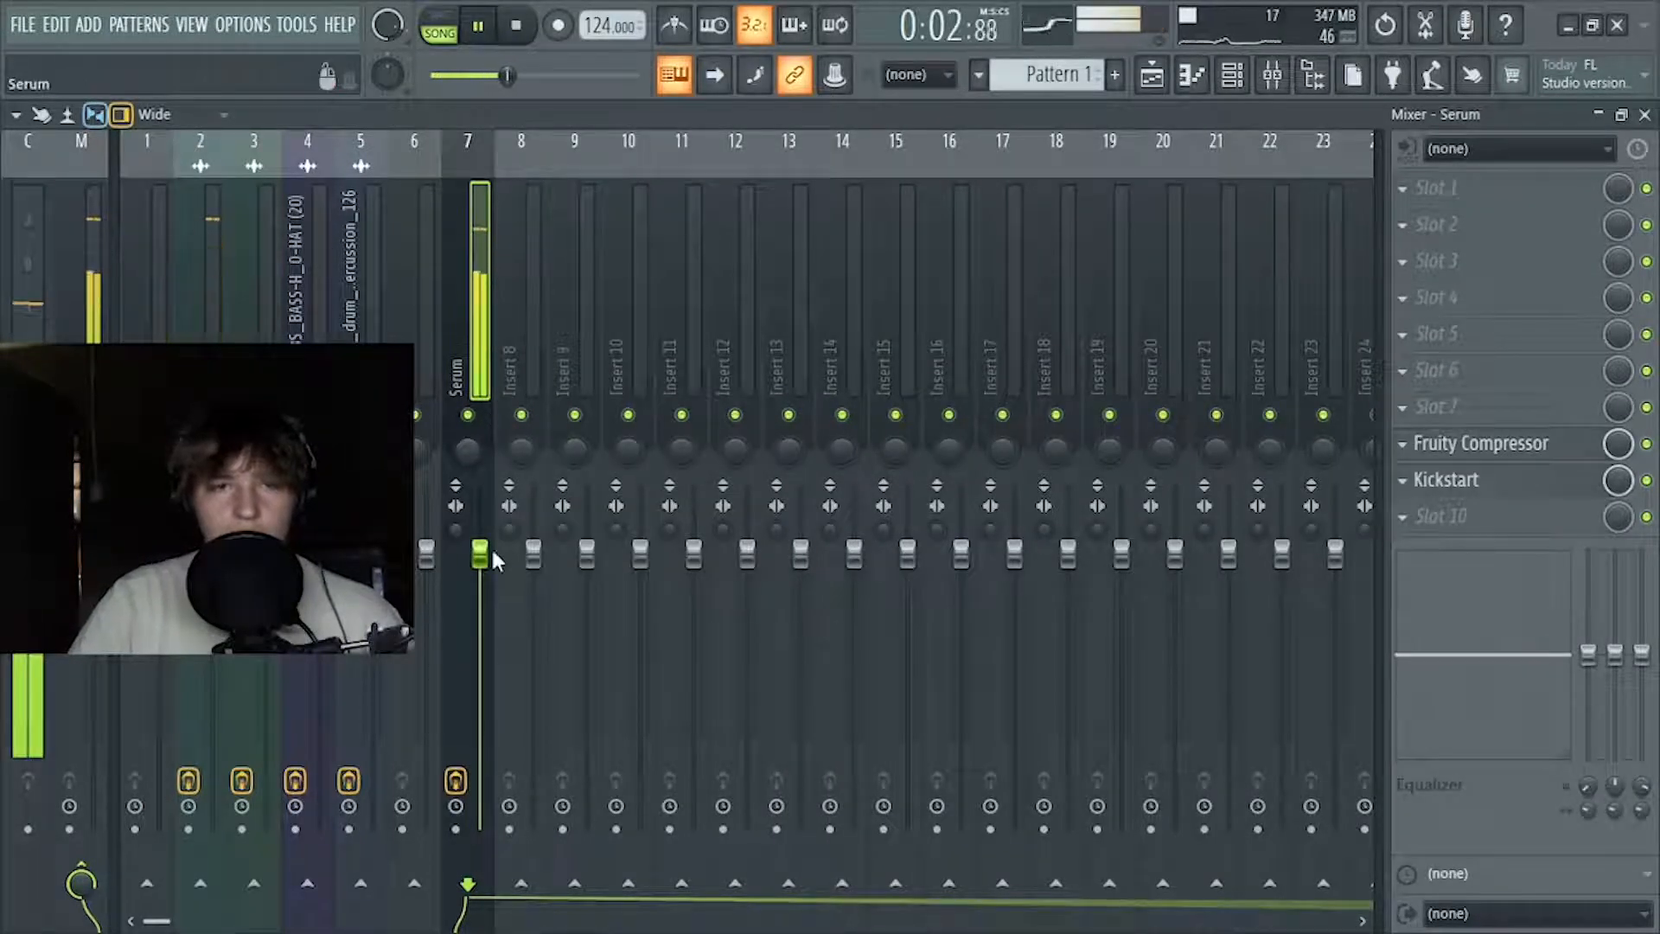
Load Maximus in slot 9 of the Master track, apply a preset to it and play the pattern
{"action": "key", "text": "space"}
{"action": "left_click", "coordinate": [80, 261]}
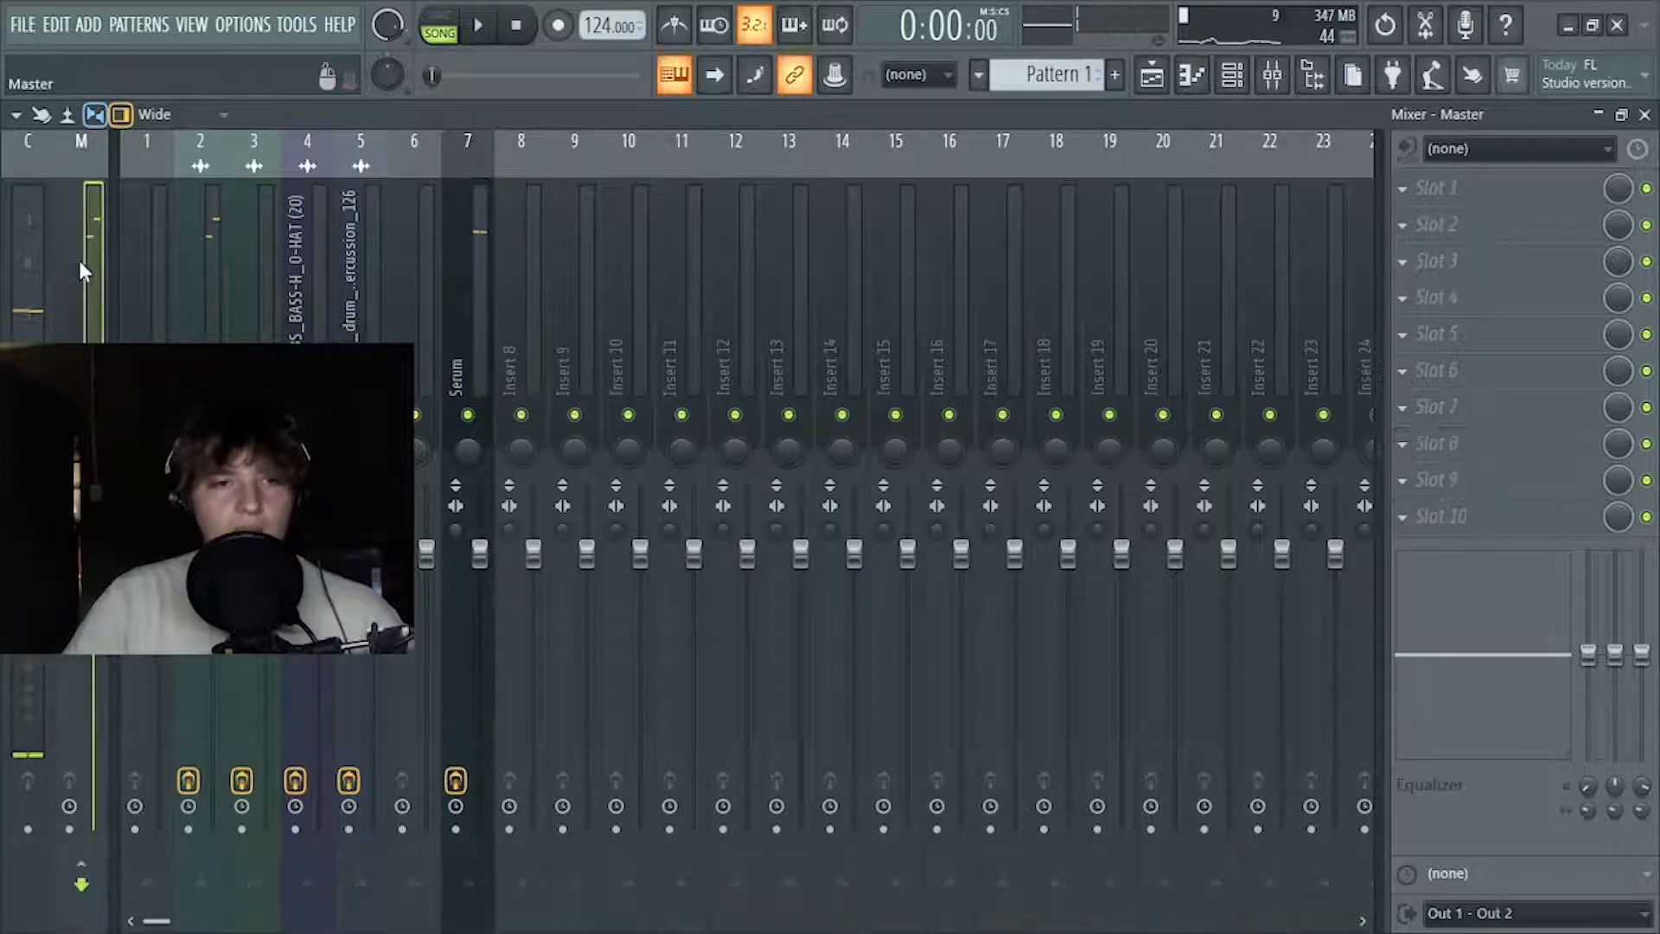
{"action": "left_click", "coordinate": [1470, 493]}
{"action": "left_click", "coordinate": [628, 629]}
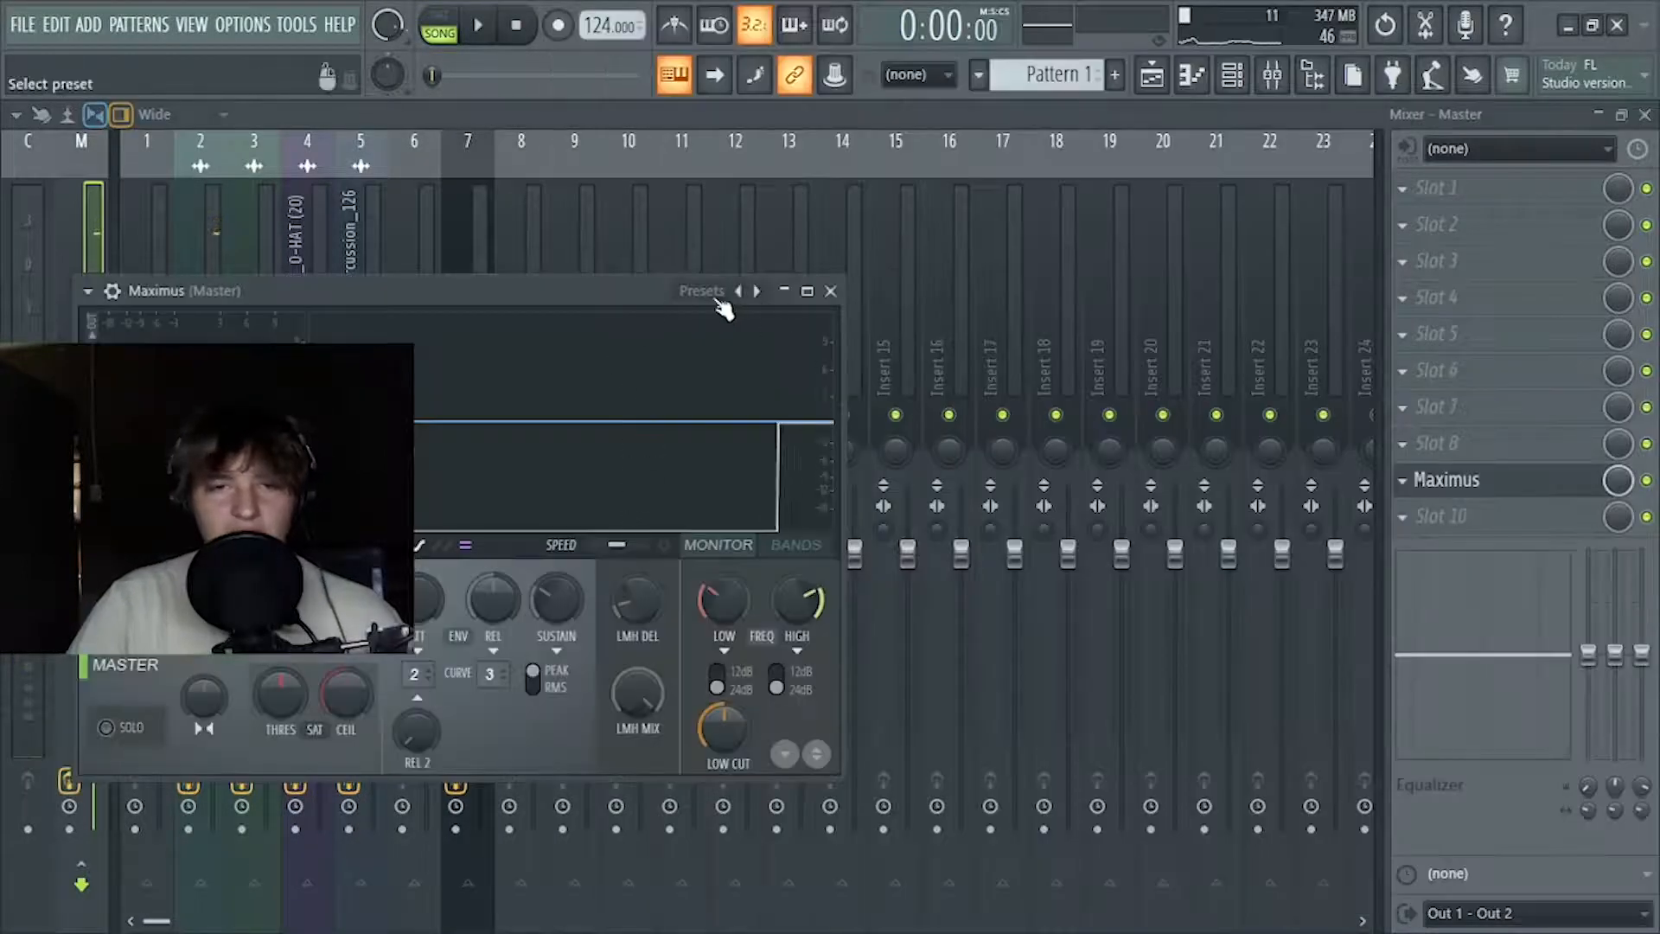
{"action": "left_click", "coordinate": [725, 293]}
{"action": "left_click", "coordinate": [824, 644]}
{"action": "left_click", "coordinate": [822, 292]}
{"action": "key", "text": "space"}
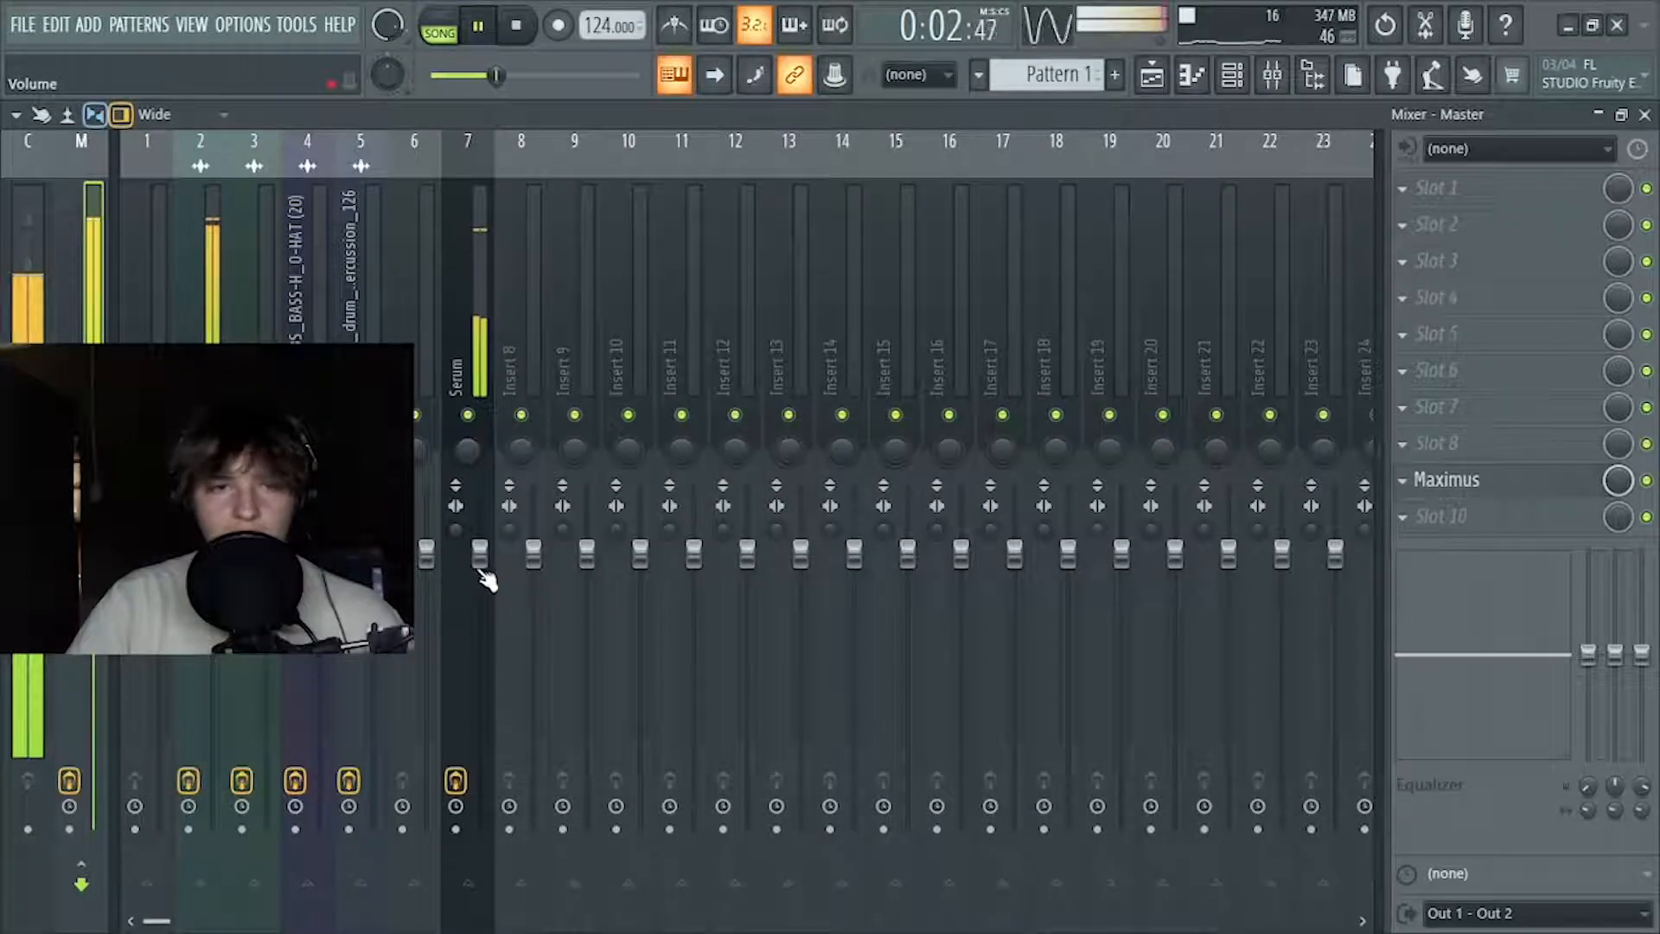
{"action": "key", "text": "space"}
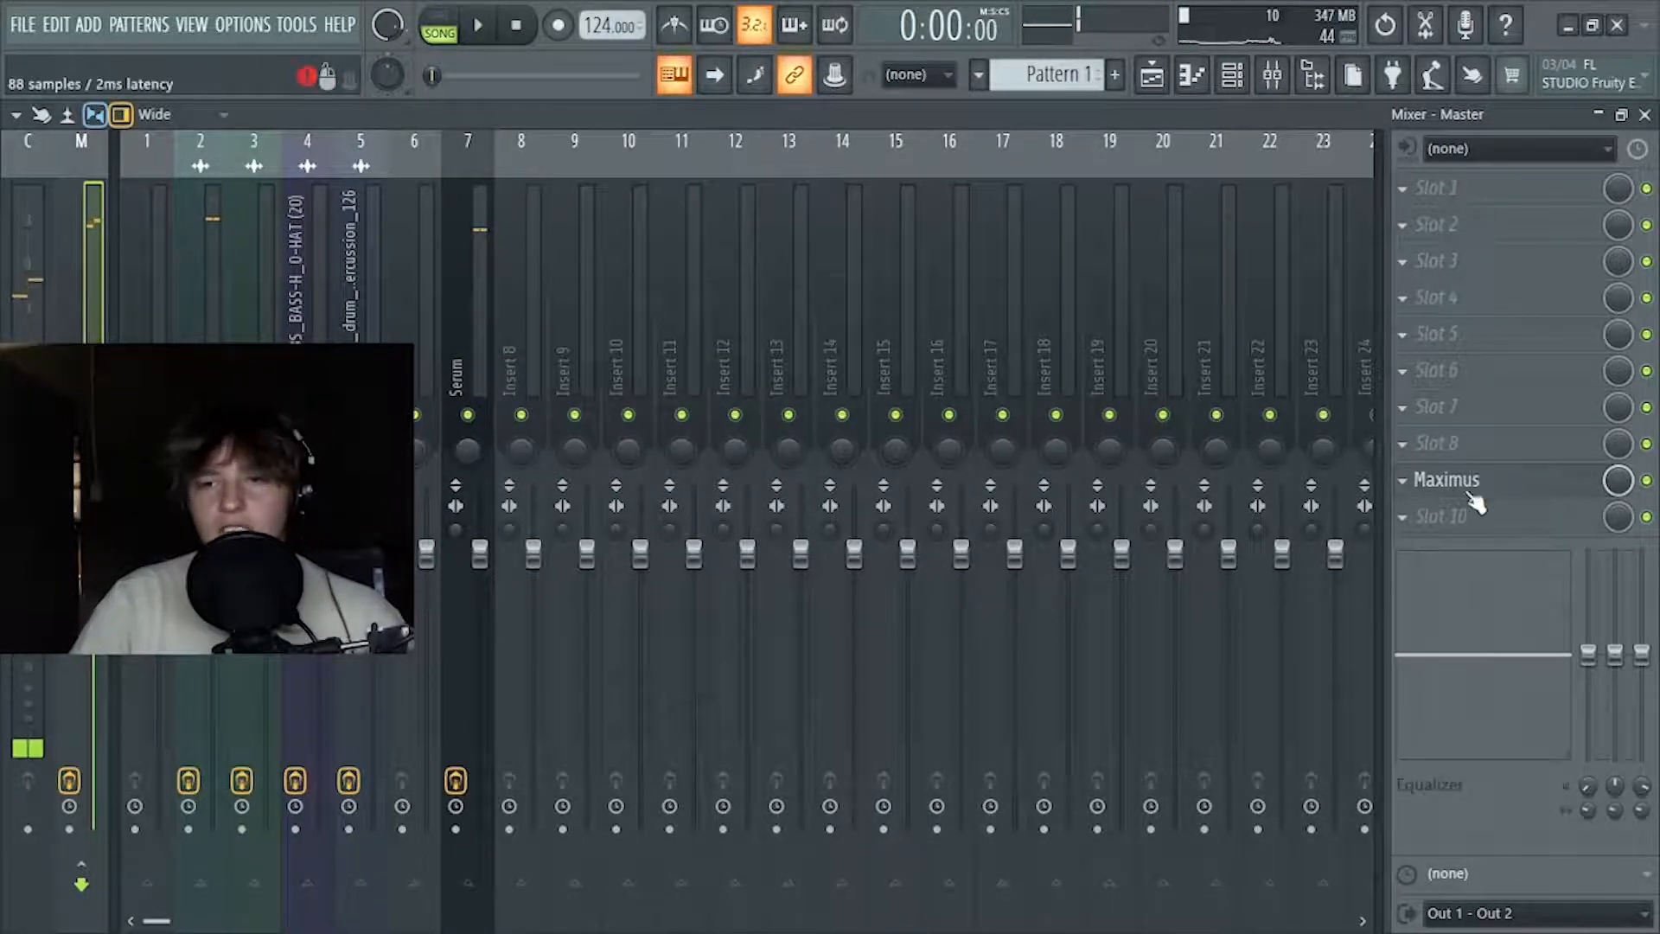
Reopen Maximus on the Master track to examine its limiter settings
{"action": "left_click", "coordinate": [1481, 495]}
{"action": "left_click", "coordinate": [1484, 498]}
{"action": "left_click", "coordinate": [1484, 498]}
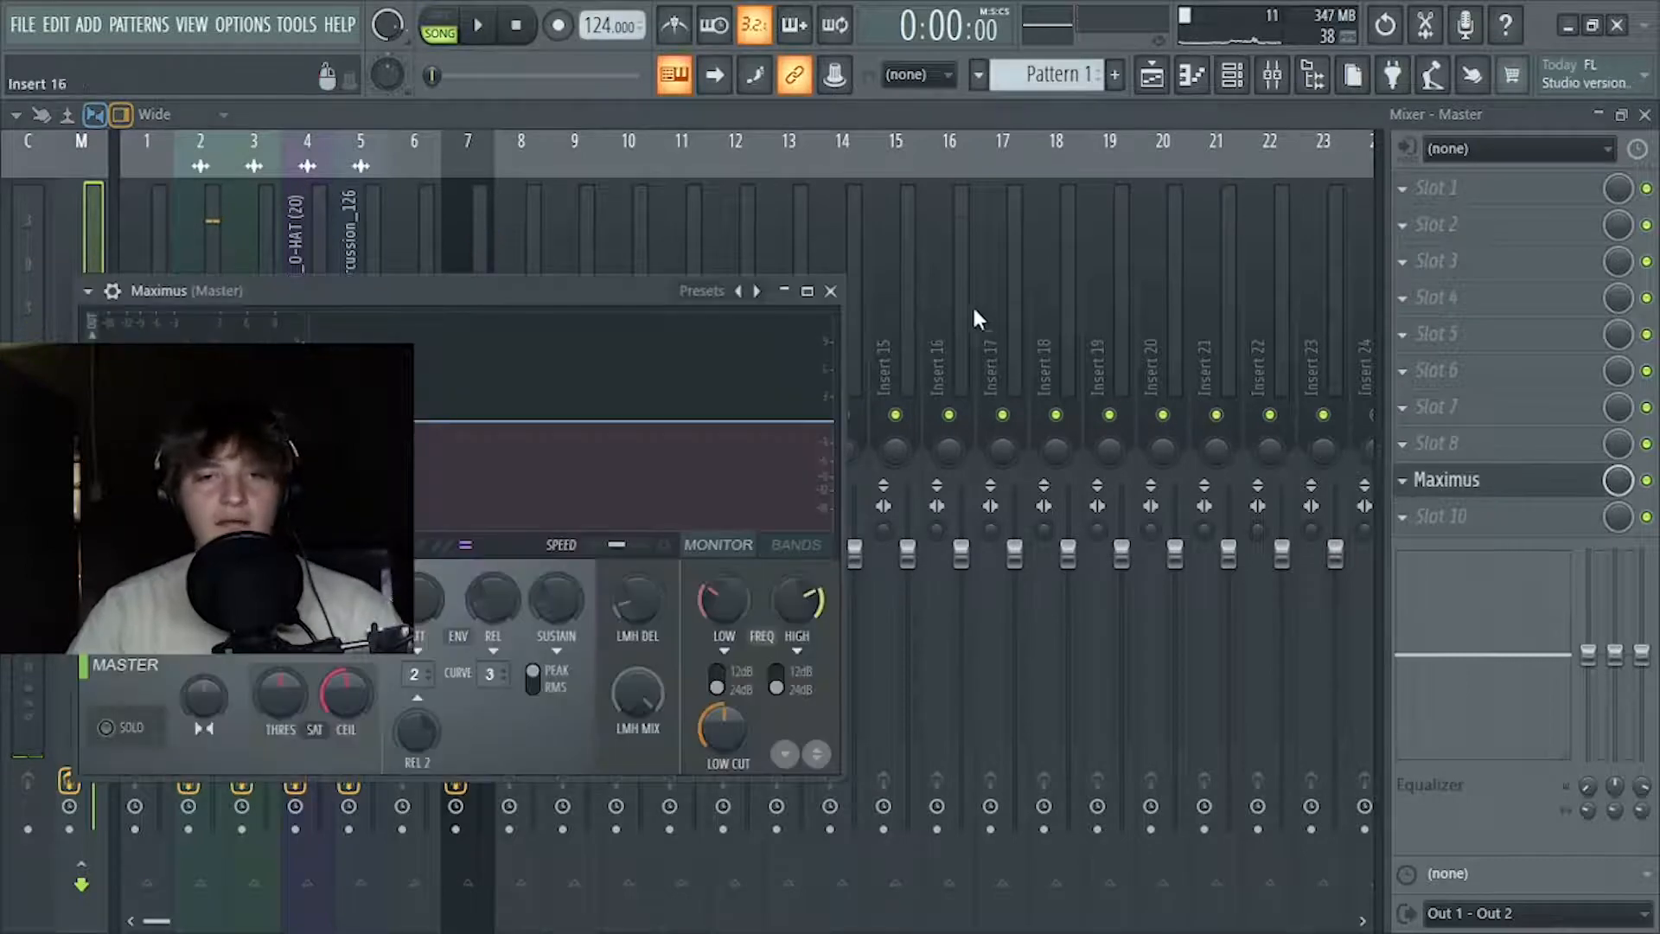
{"action": "left_click", "coordinate": [831, 292]}
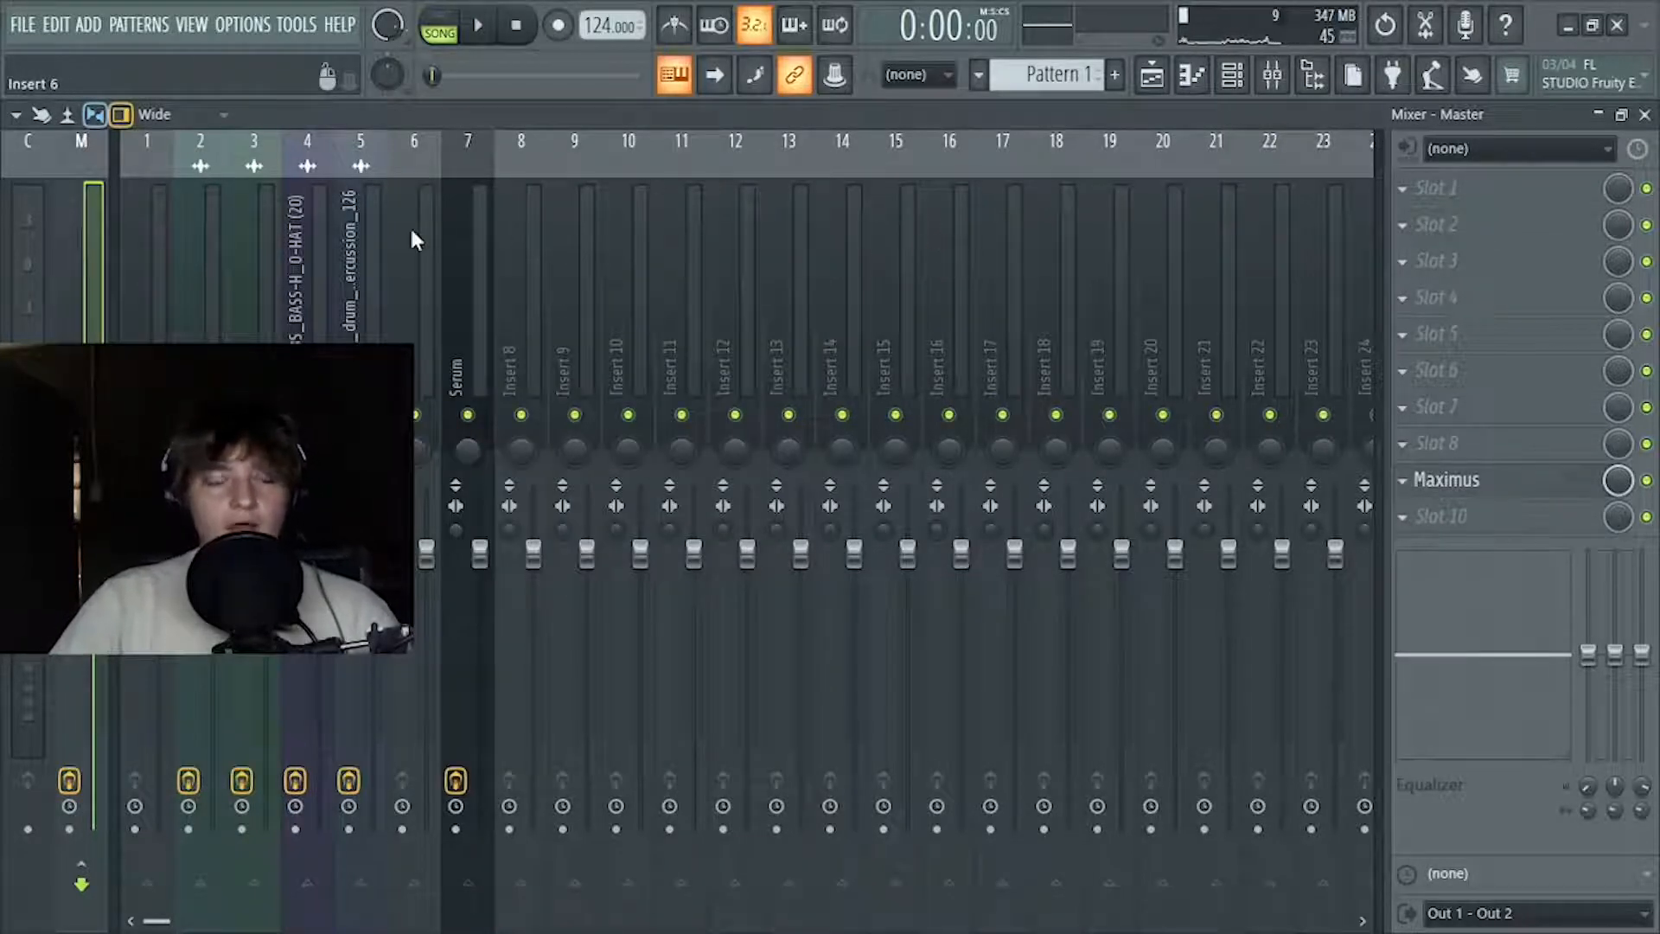
Move the Serum mixer insert from position 7 to position 3, directly beside Kick1, and play the pattern
{"action": "left_click", "coordinate": [472, 283]}
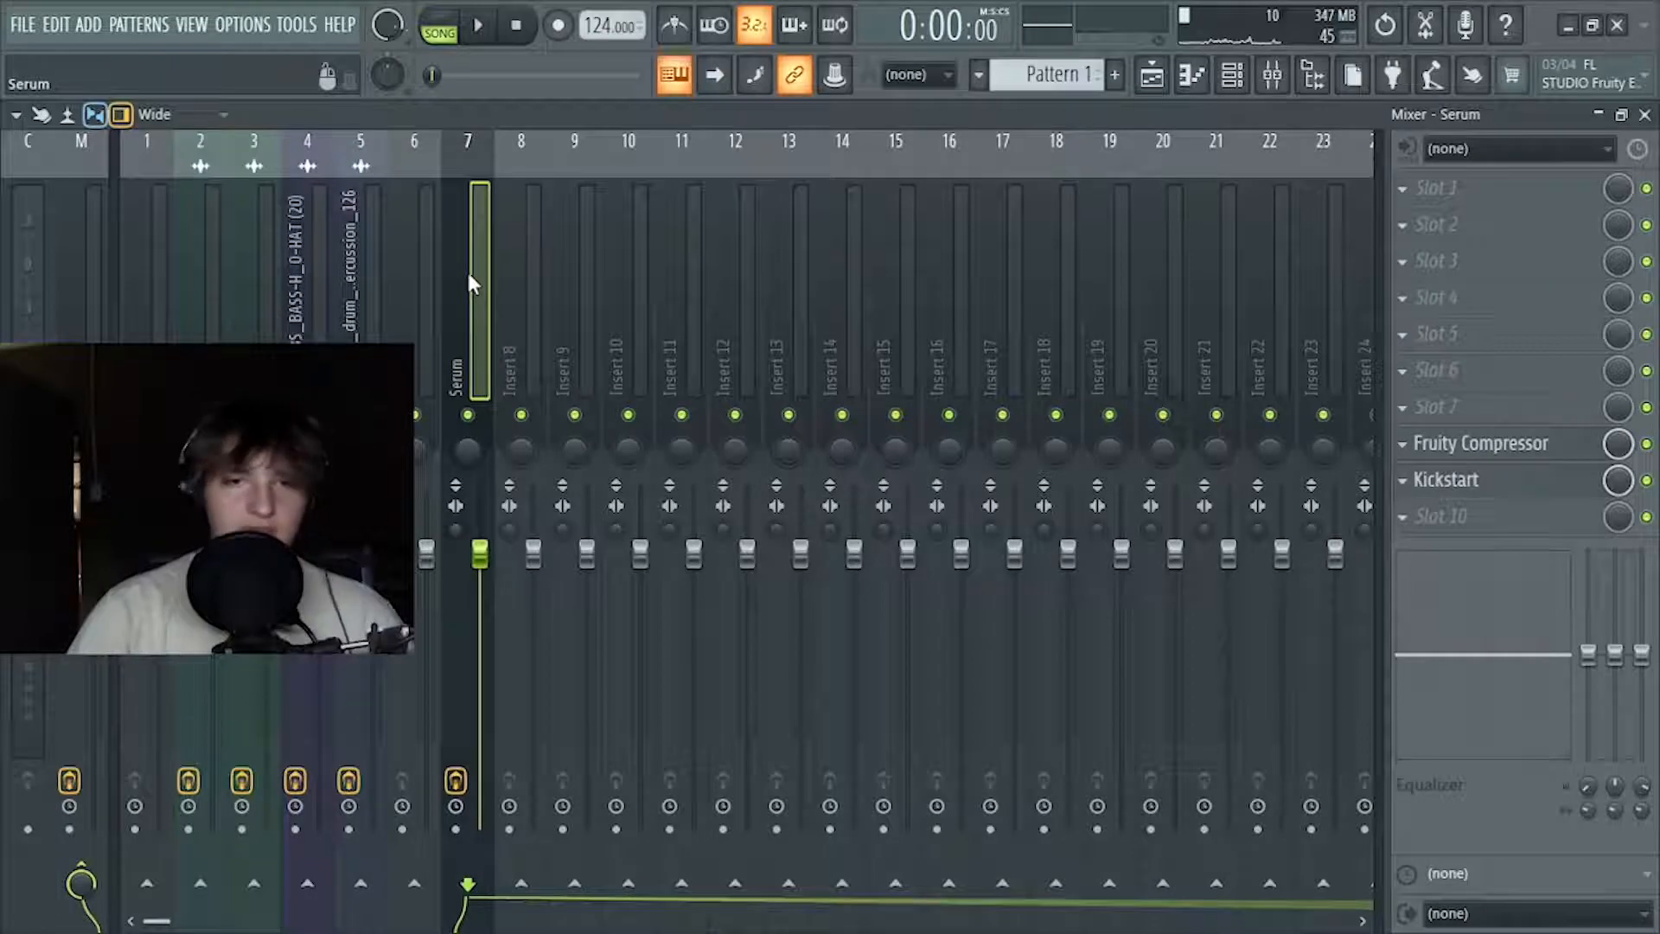
{"action": "key", "text": "alt+Left"}
{"action": "key", "text": "alt+Left"}
{"action": "key", "text": "alt+Left"}
{"action": "key", "text": "alt+Left"}
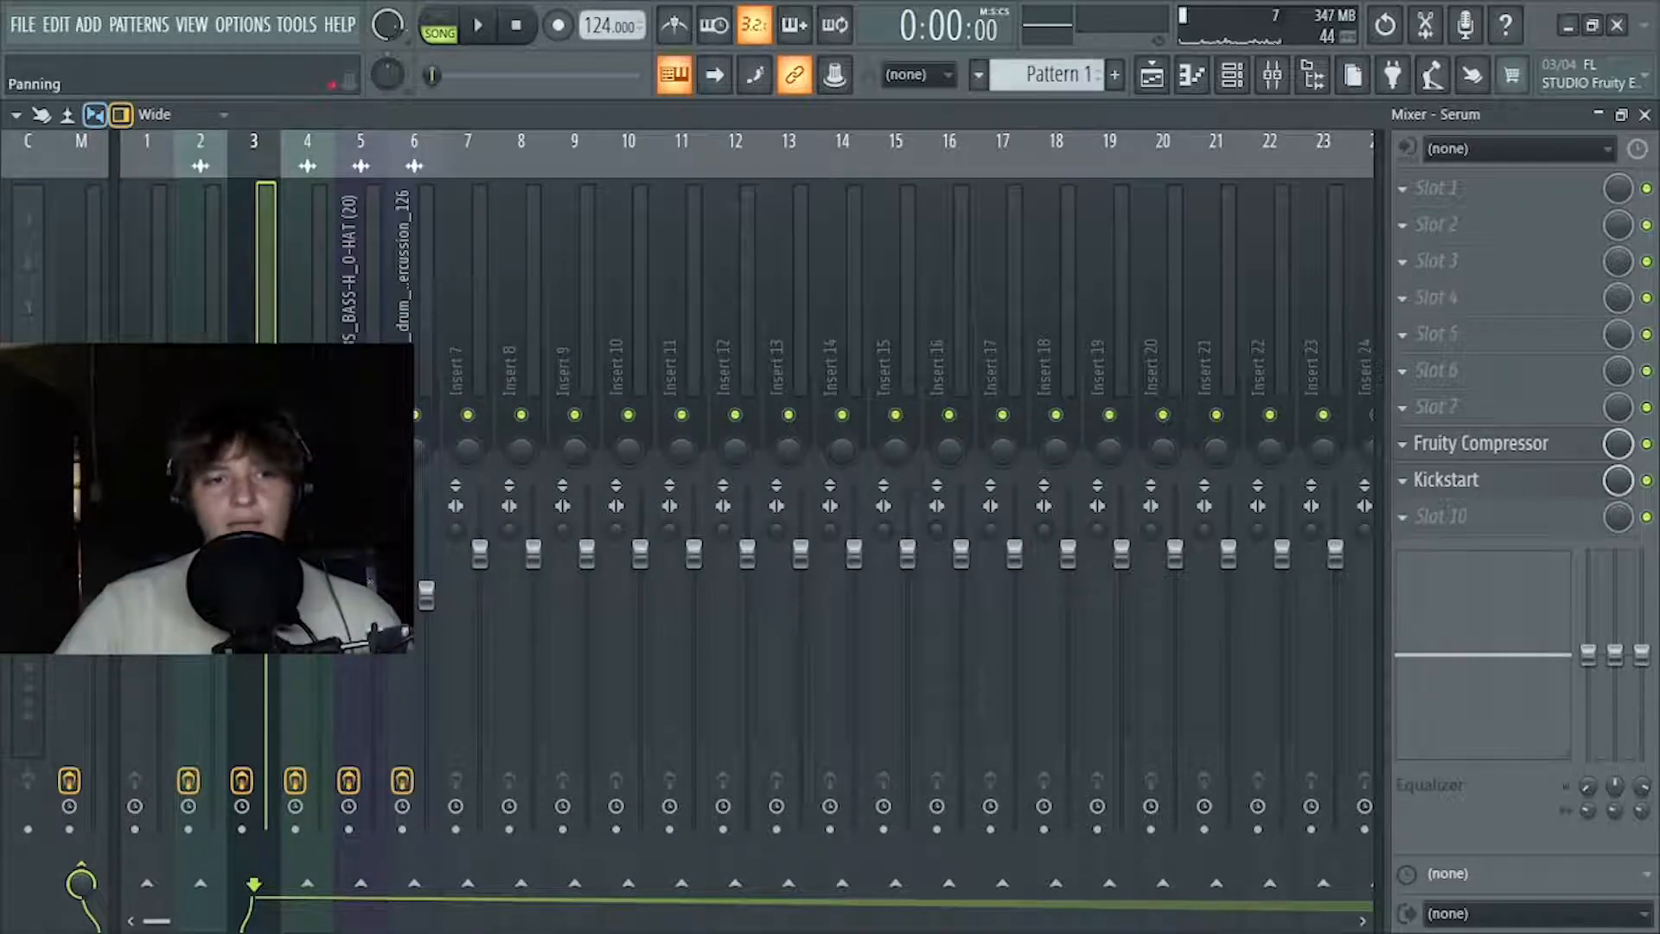
{"action": "key", "text": "space"}
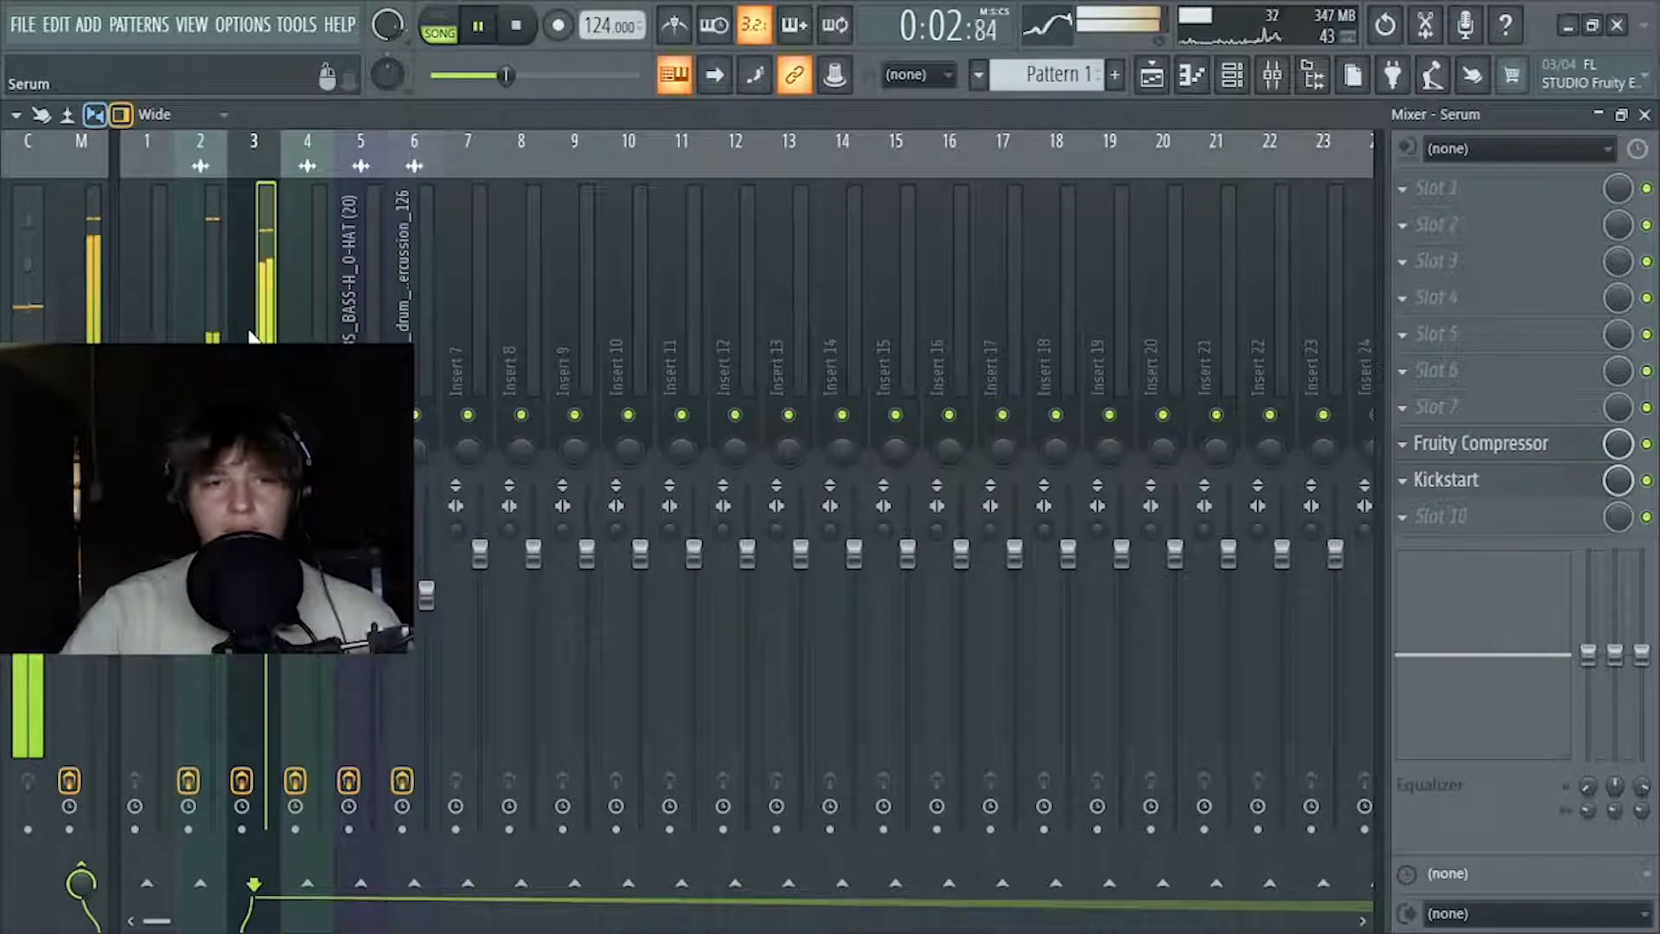
{"action": "key", "text": "space"}
Balance the volume faders of the Kick1 and Serum inserts against each other while playing the pattern
{"action": "left_click_drag", "start_coordinate": [265, 554], "coordinate": [213, 681]}
{"action": "key", "text": "space"}
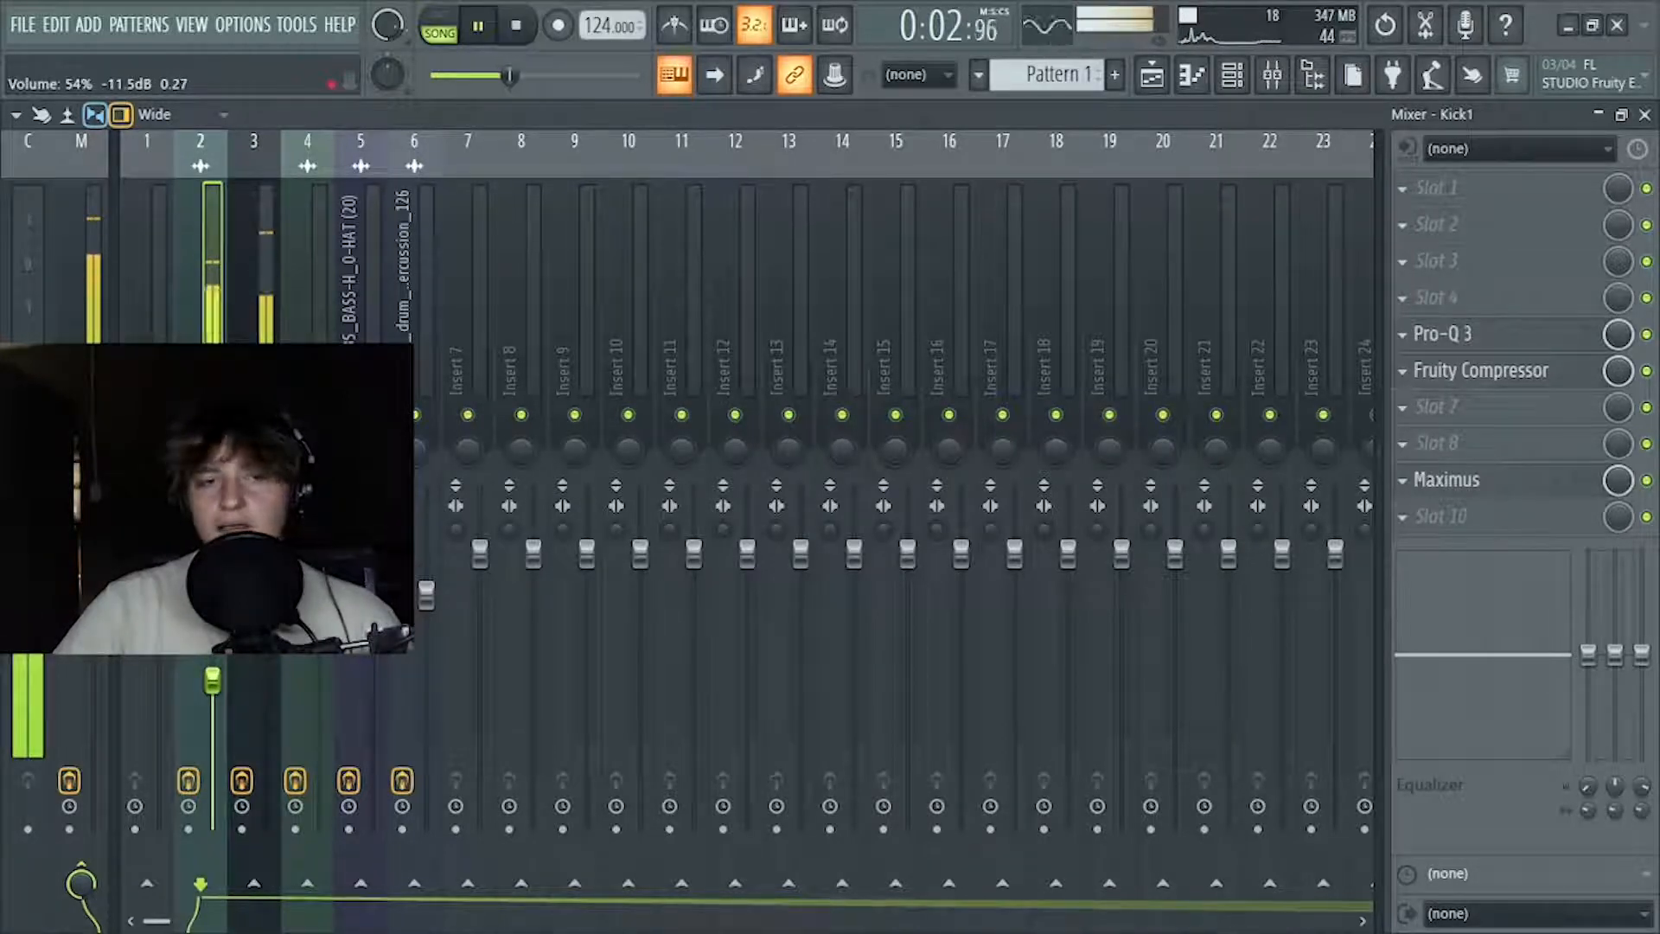
{"action": "key", "text": "space"}
{"action": "left_click_drag", "start_coordinate": [213, 682], "coordinate": [265, 618]}
{"action": "key", "text": "space"}
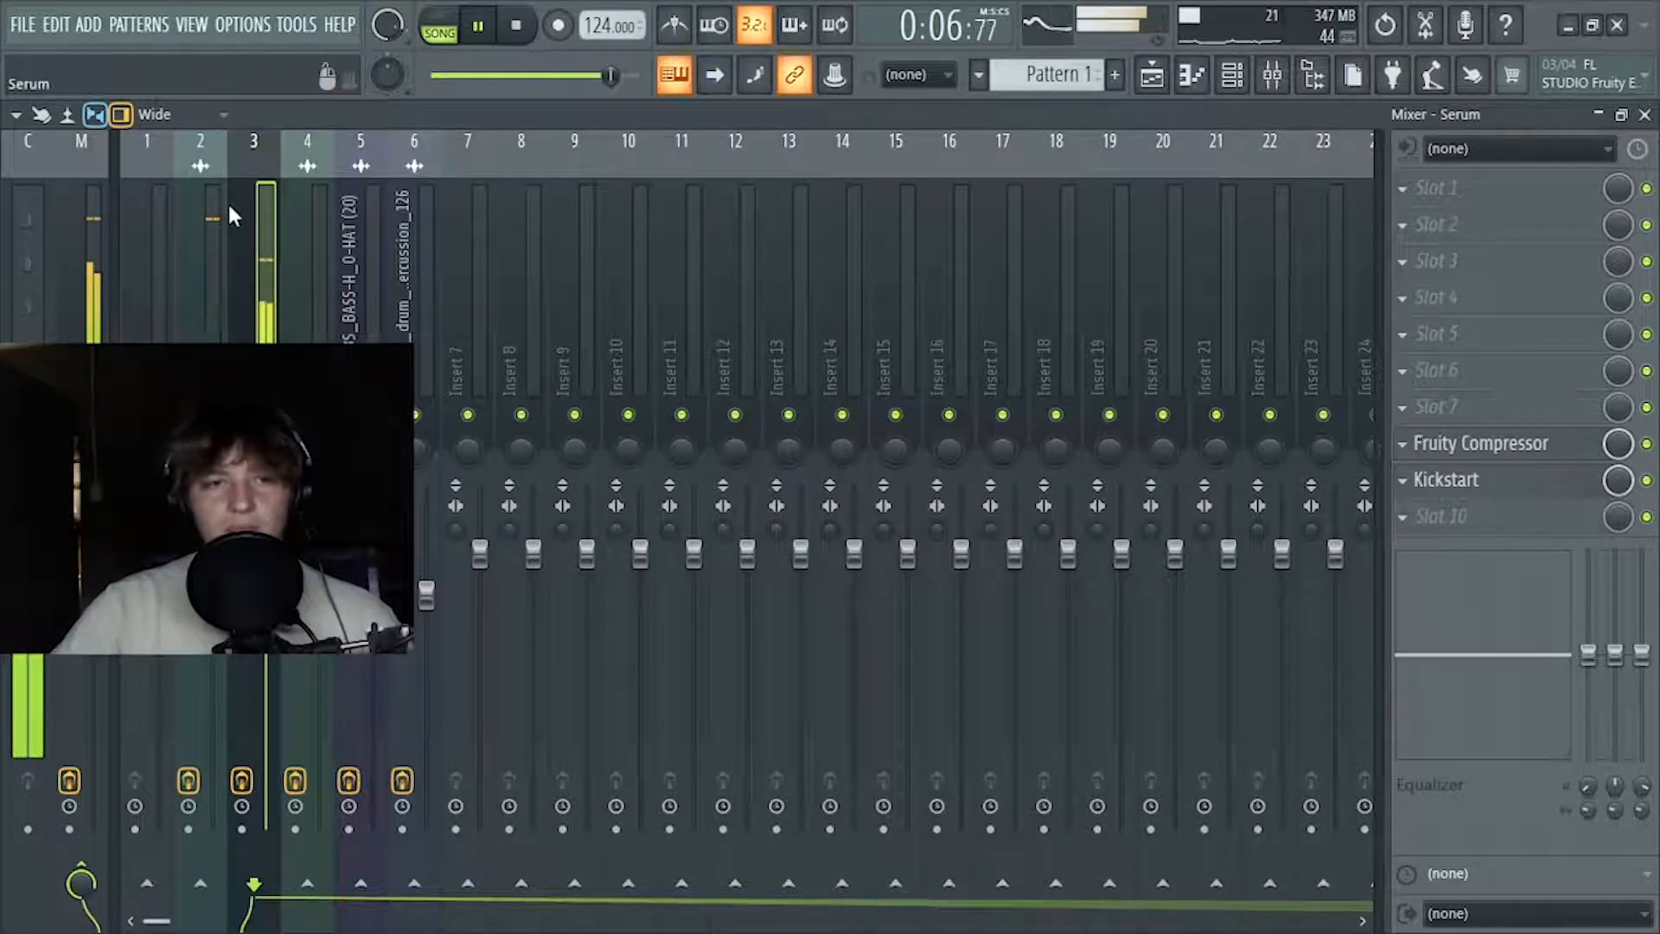
{"action": "key", "text": "space"}
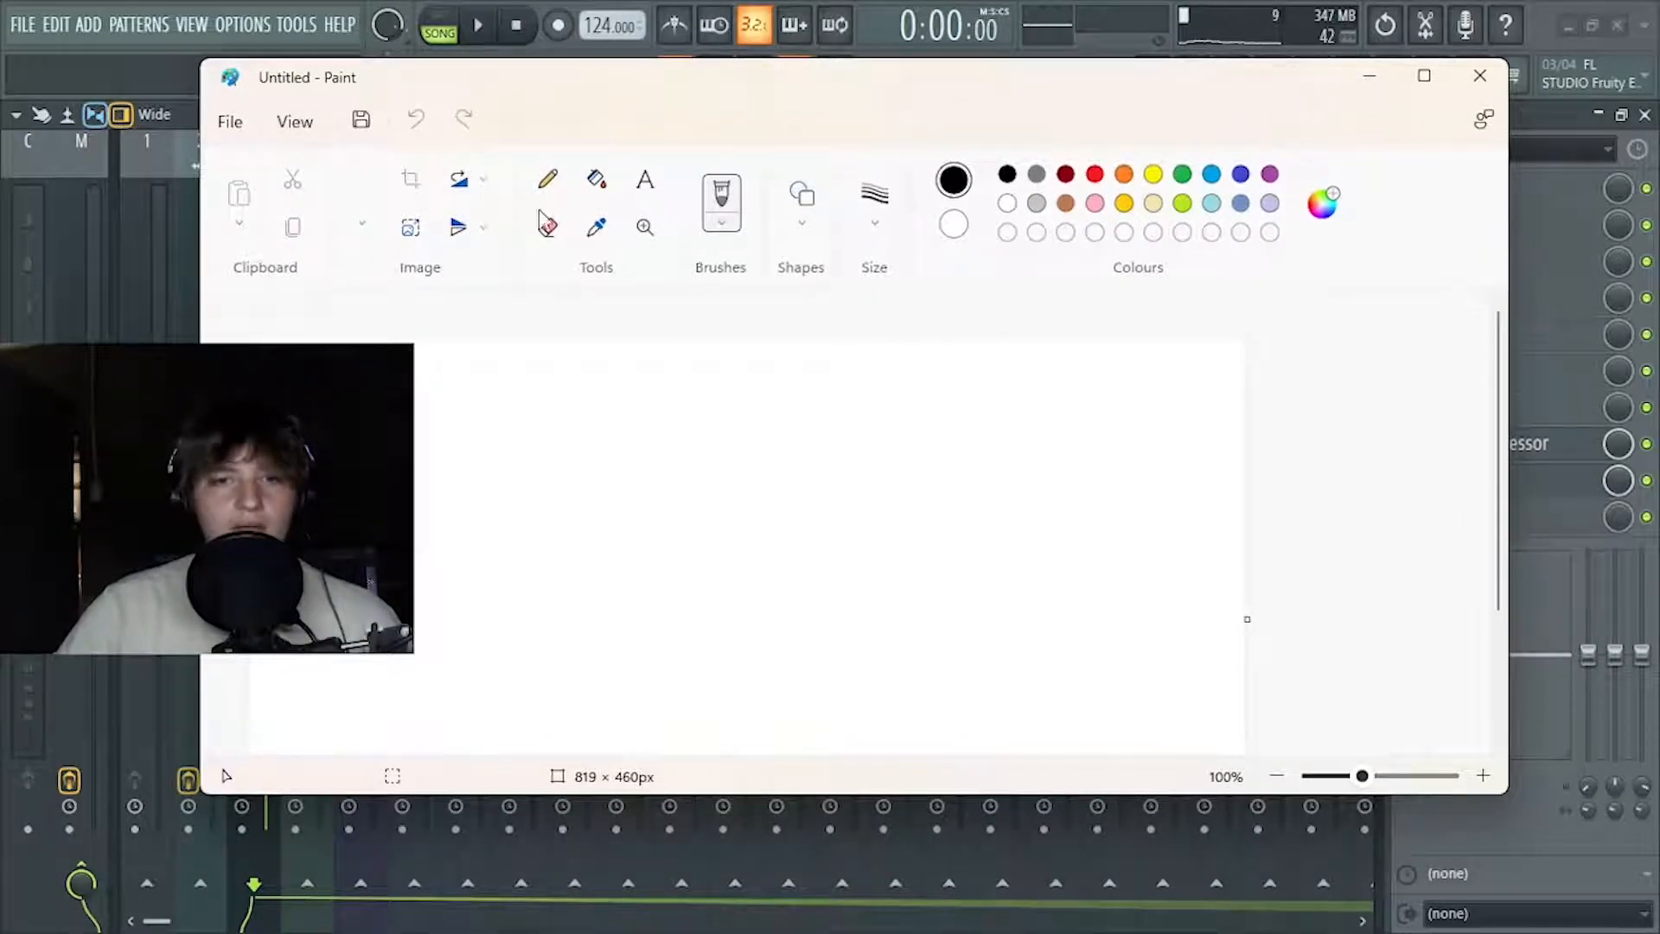
In Paint, draw a tall red rectangle about 106 × 326 px and fill it with red
{"action": "left_click", "coordinate": [723, 223]}
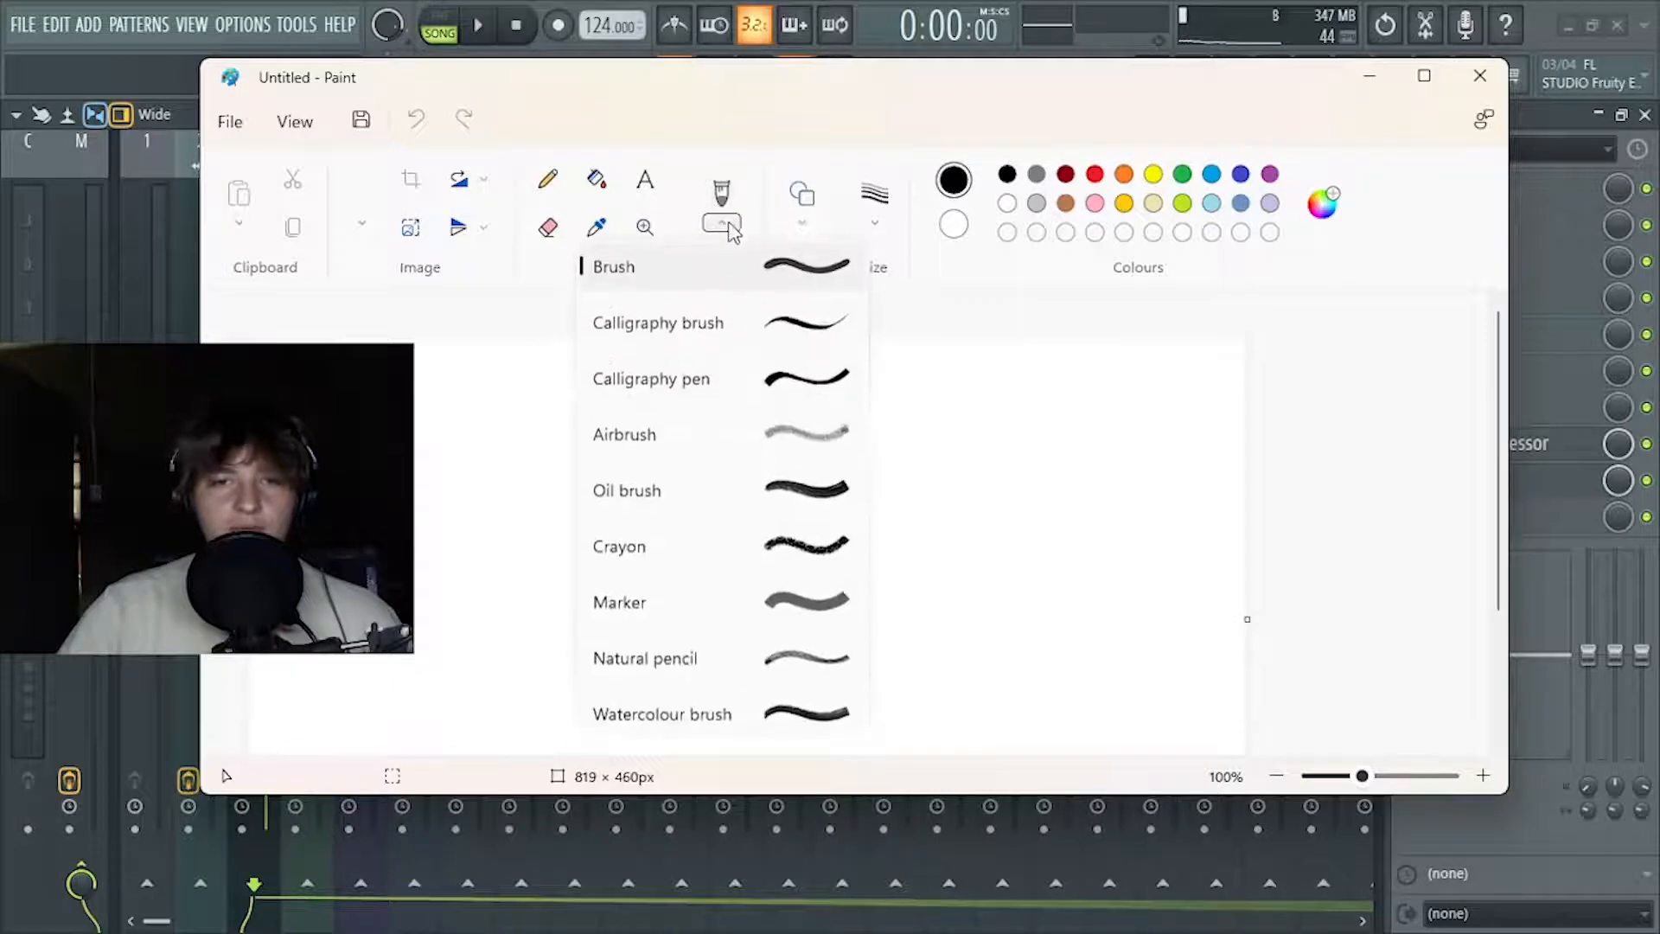
{"action": "left_click", "coordinate": [806, 225]}
{"action": "left_click", "coordinate": [805, 225]}
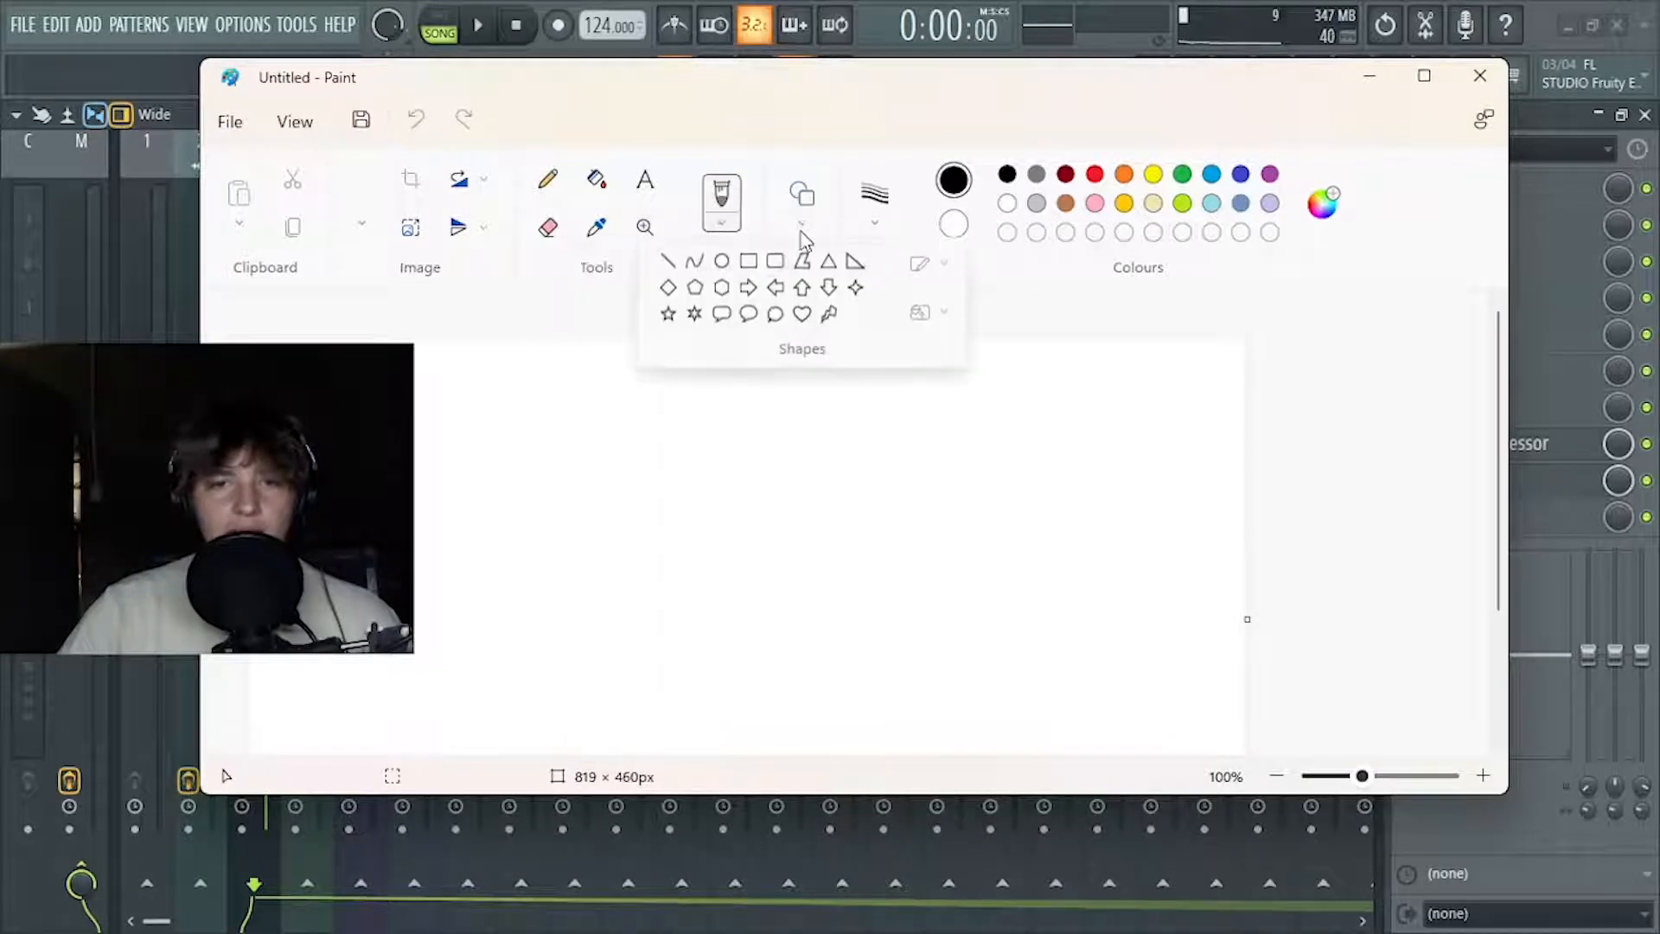
{"action": "left_click", "coordinate": [750, 261]}
{"action": "left_click_drag", "start_coordinate": [476, 343], "coordinate": [606, 738]}
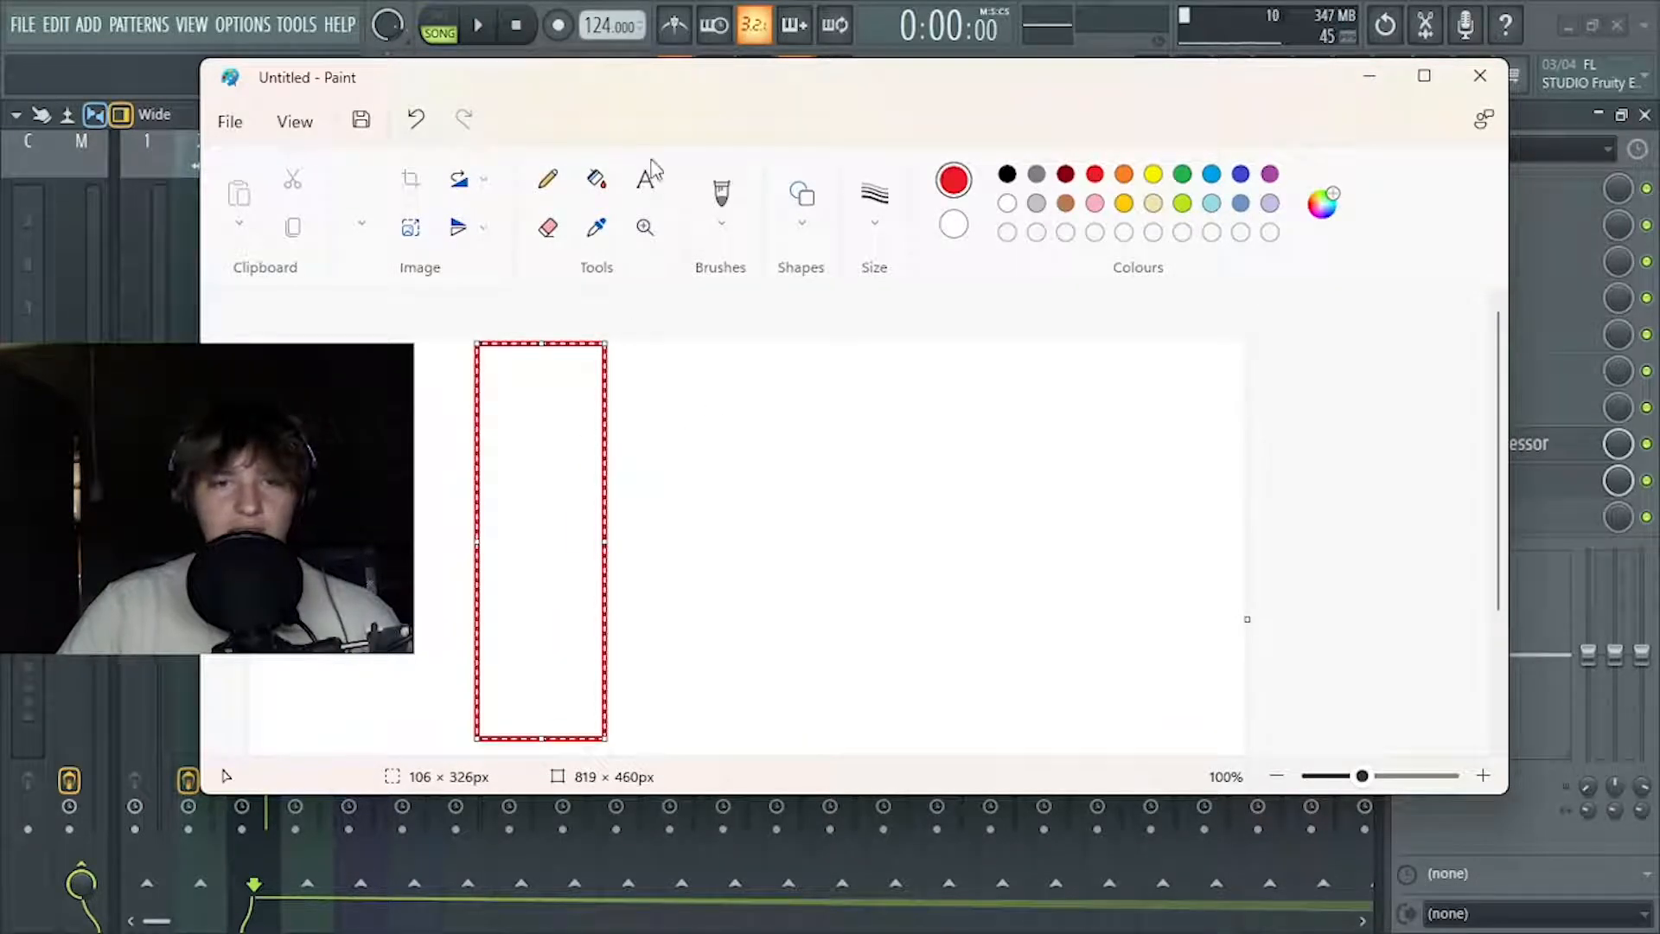
{"action": "left_click", "coordinate": [597, 179]}
{"action": "left_click", "coordinate": [556, 552]}
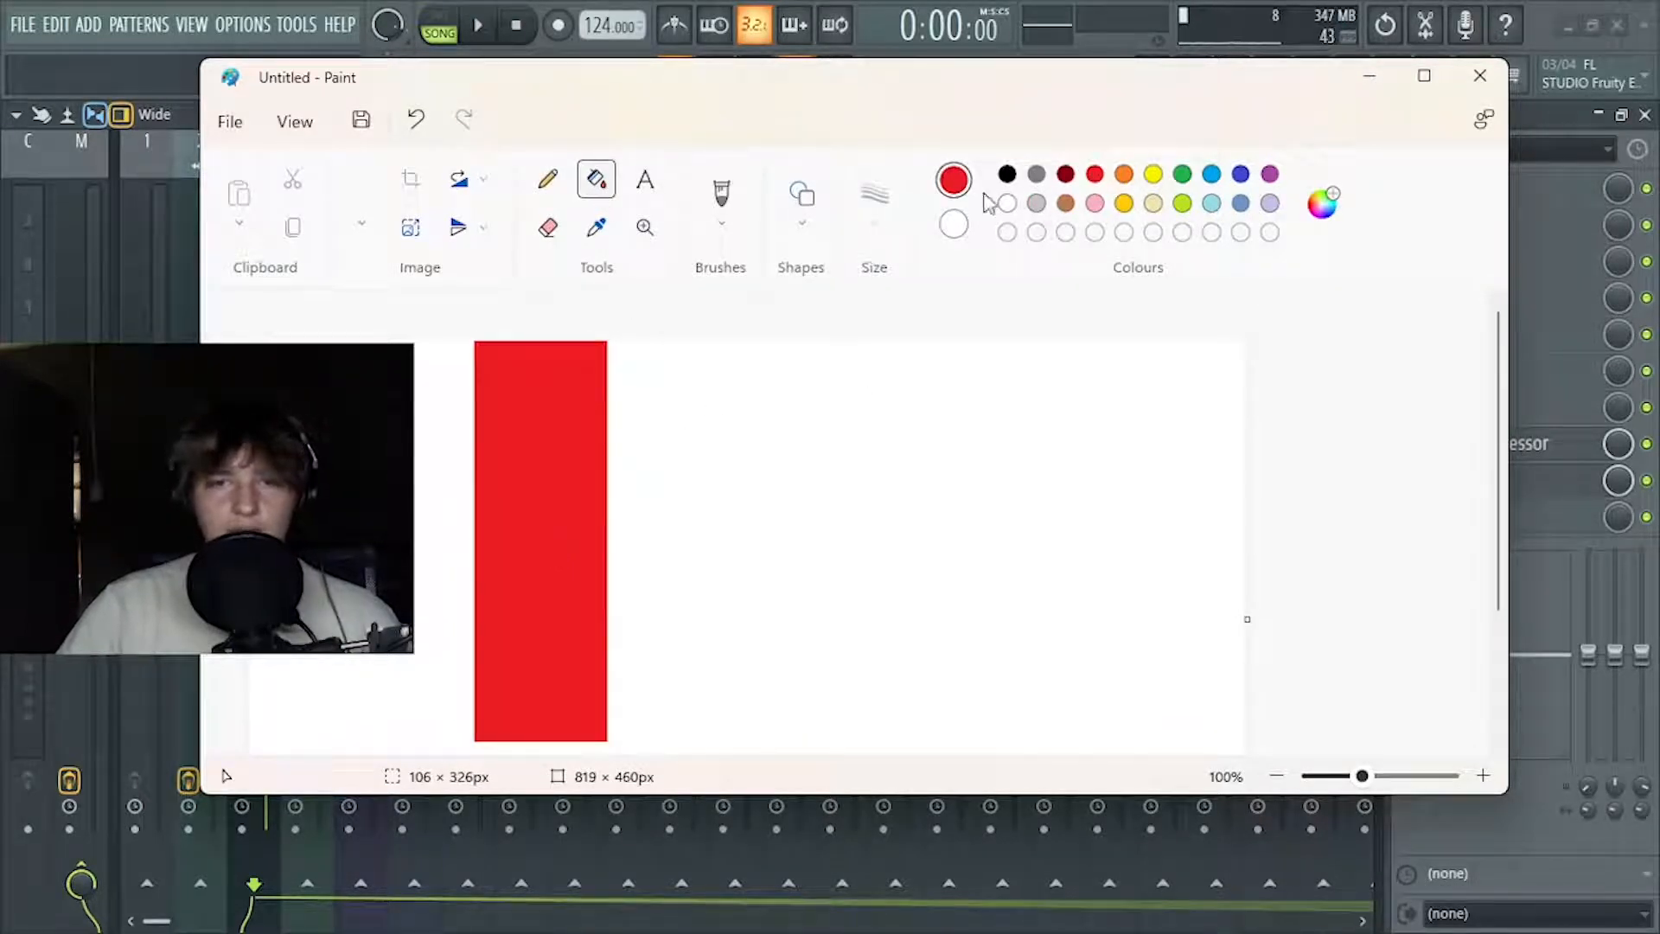
Try to draw a thin black bar about 109 × 9 px and place it across the red rectangle's top edge
{"action": "left_click", "coordinate": [1213, 176]}
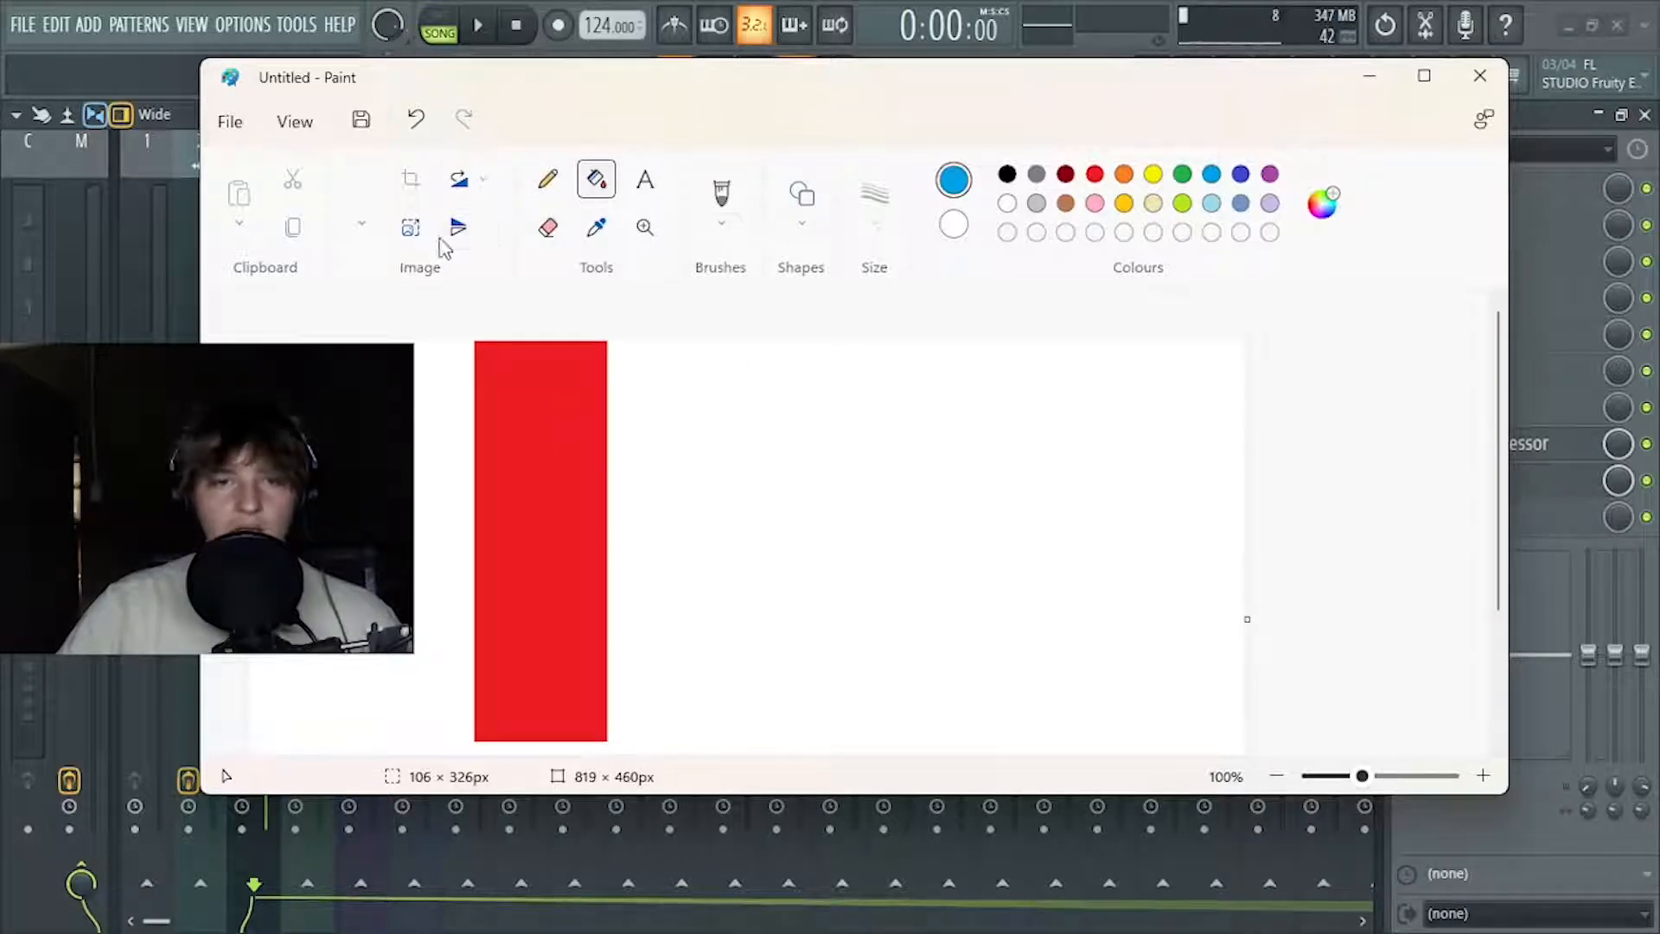
{"action": "left_click", "coordinate": [1006, 176]}
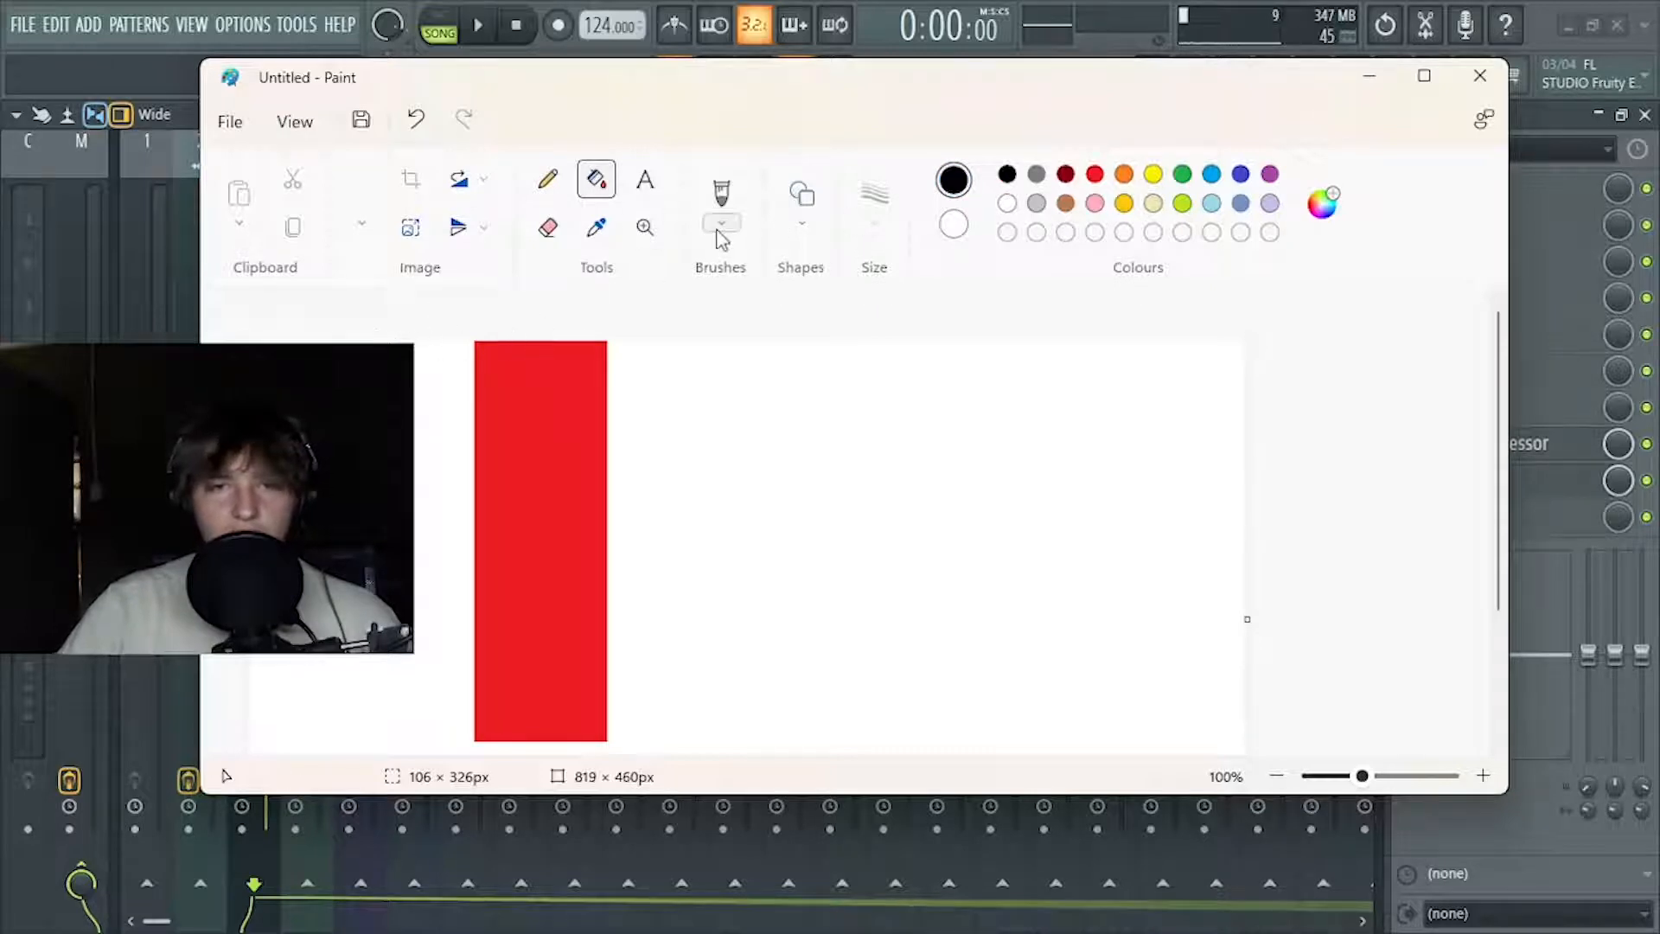
{"action": "left_click", "coordinate": [802, 194]}
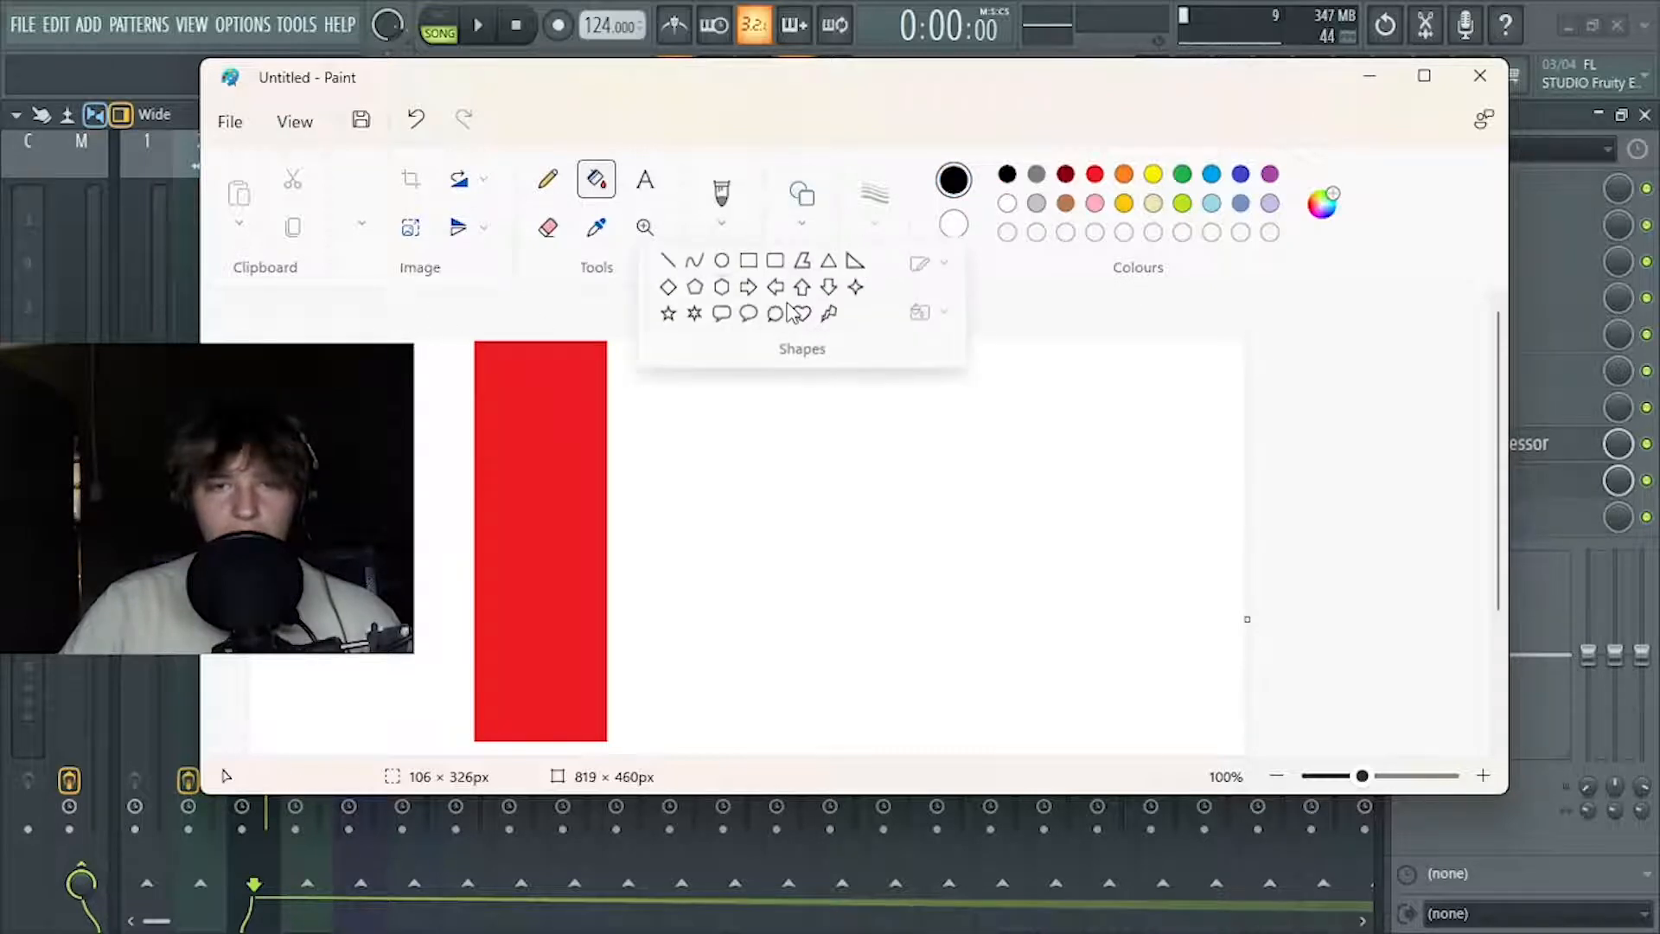
{"action": "left_click", "coordinate": [750, 262]}
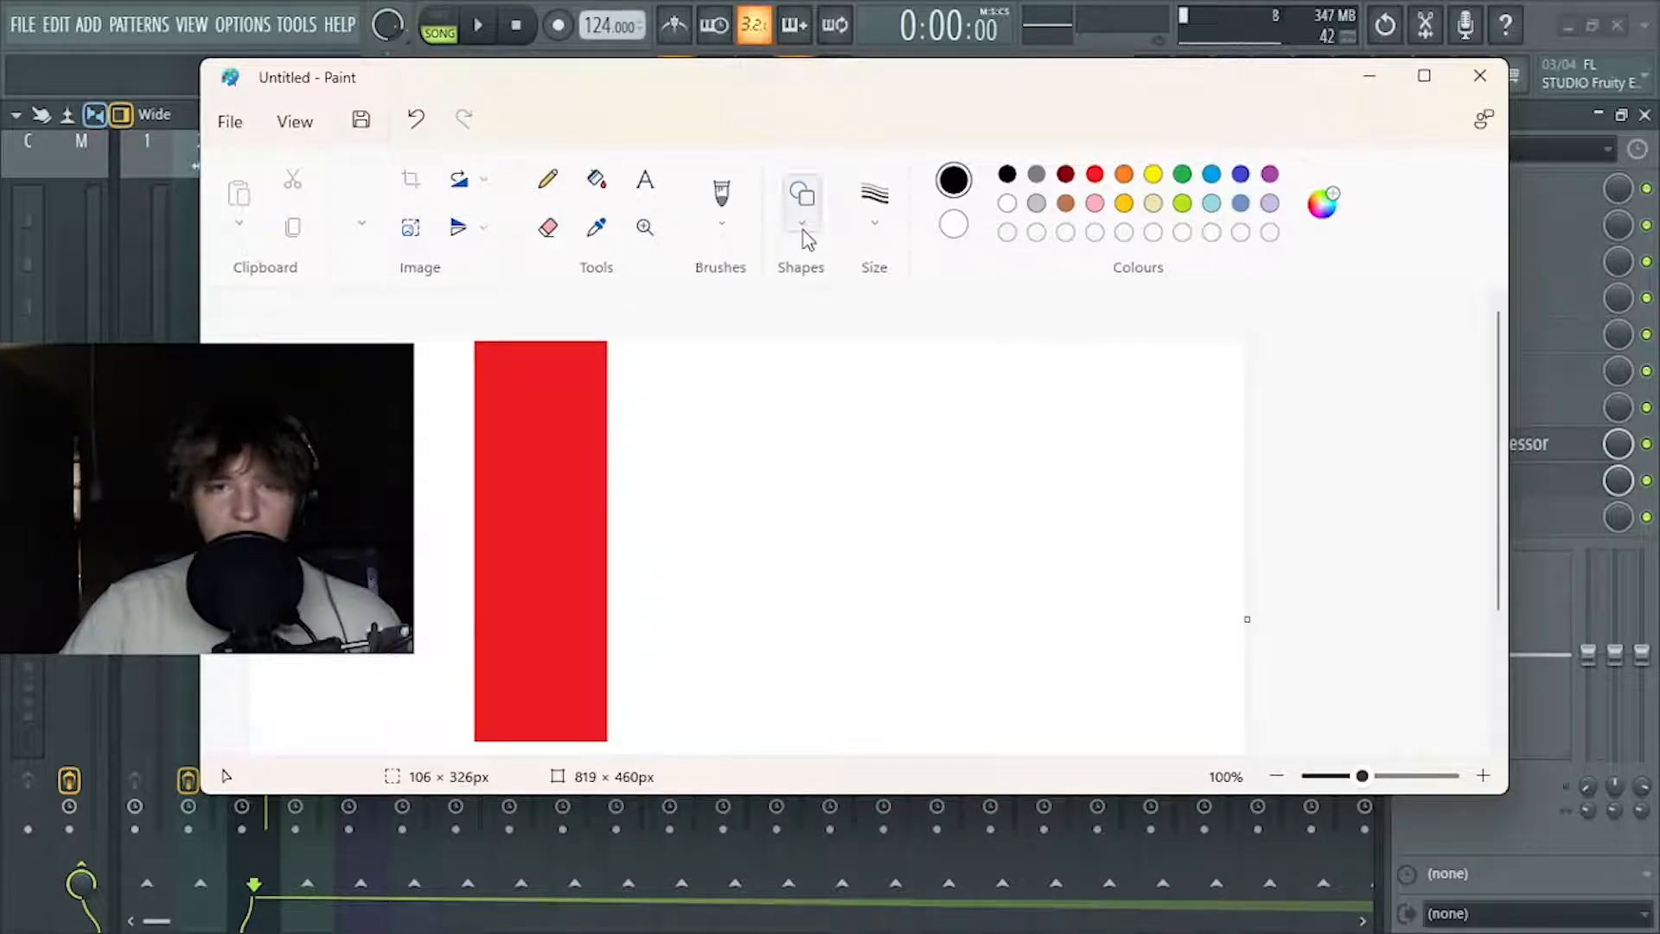
{"action": "left_click", "coordinate": [802, 196]}
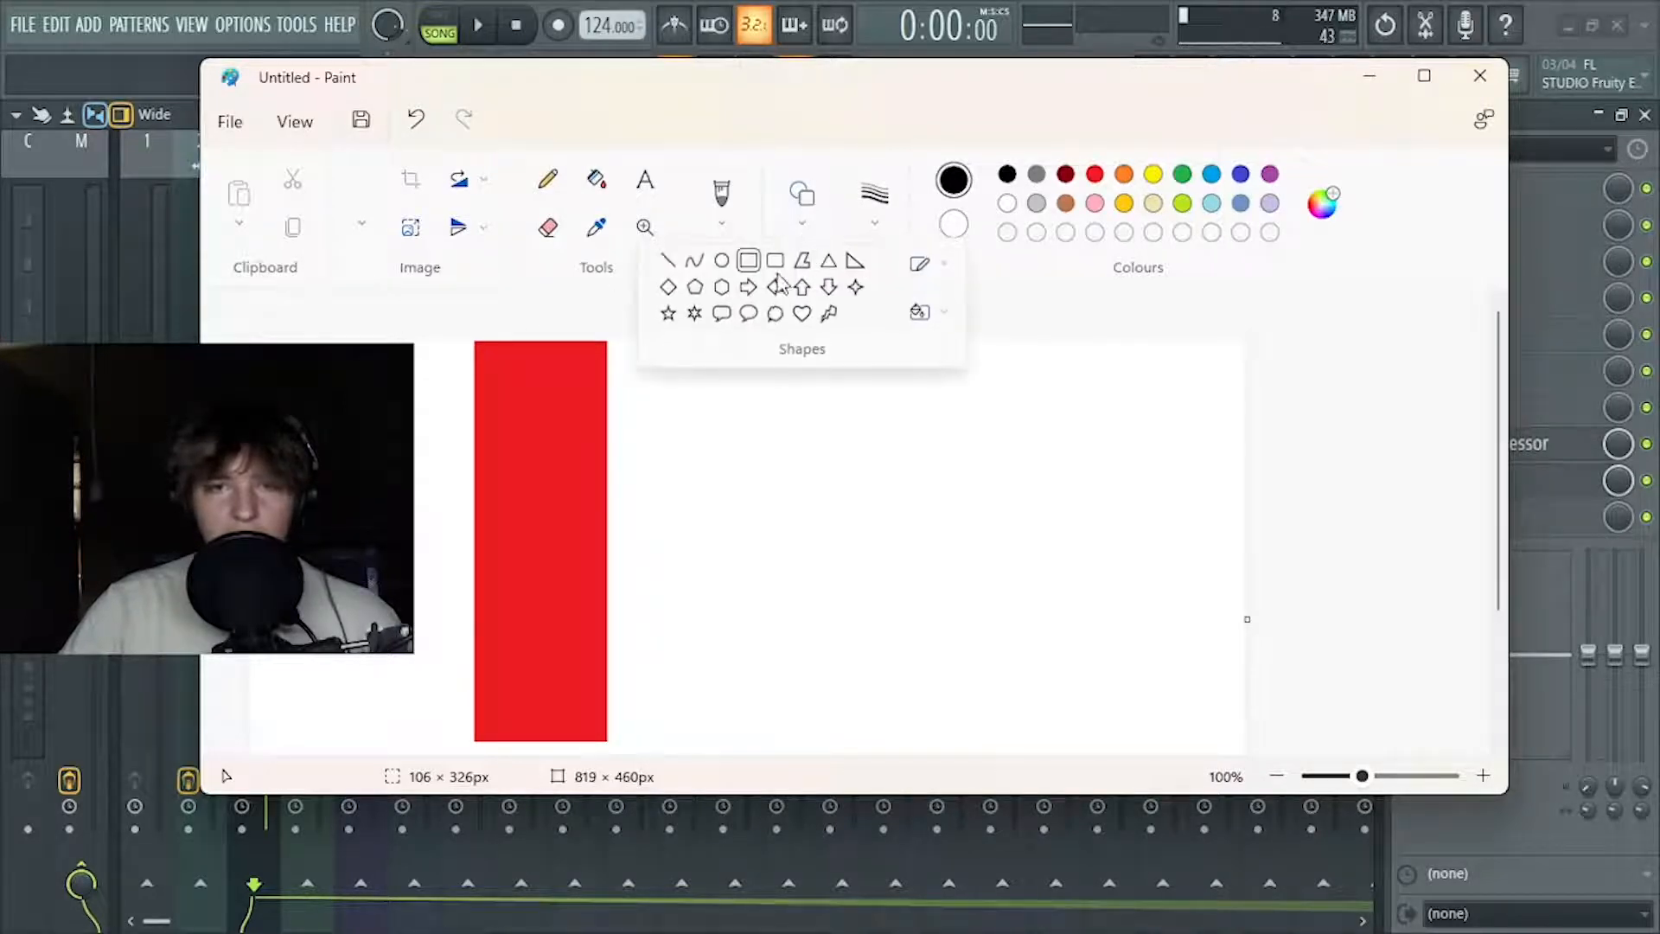
{"action": "left_click", "coordinate": [709, 434]}
{"action": "left_click_drag", "start_coordinate": [770, 438], "coordinate": [707, 501]}
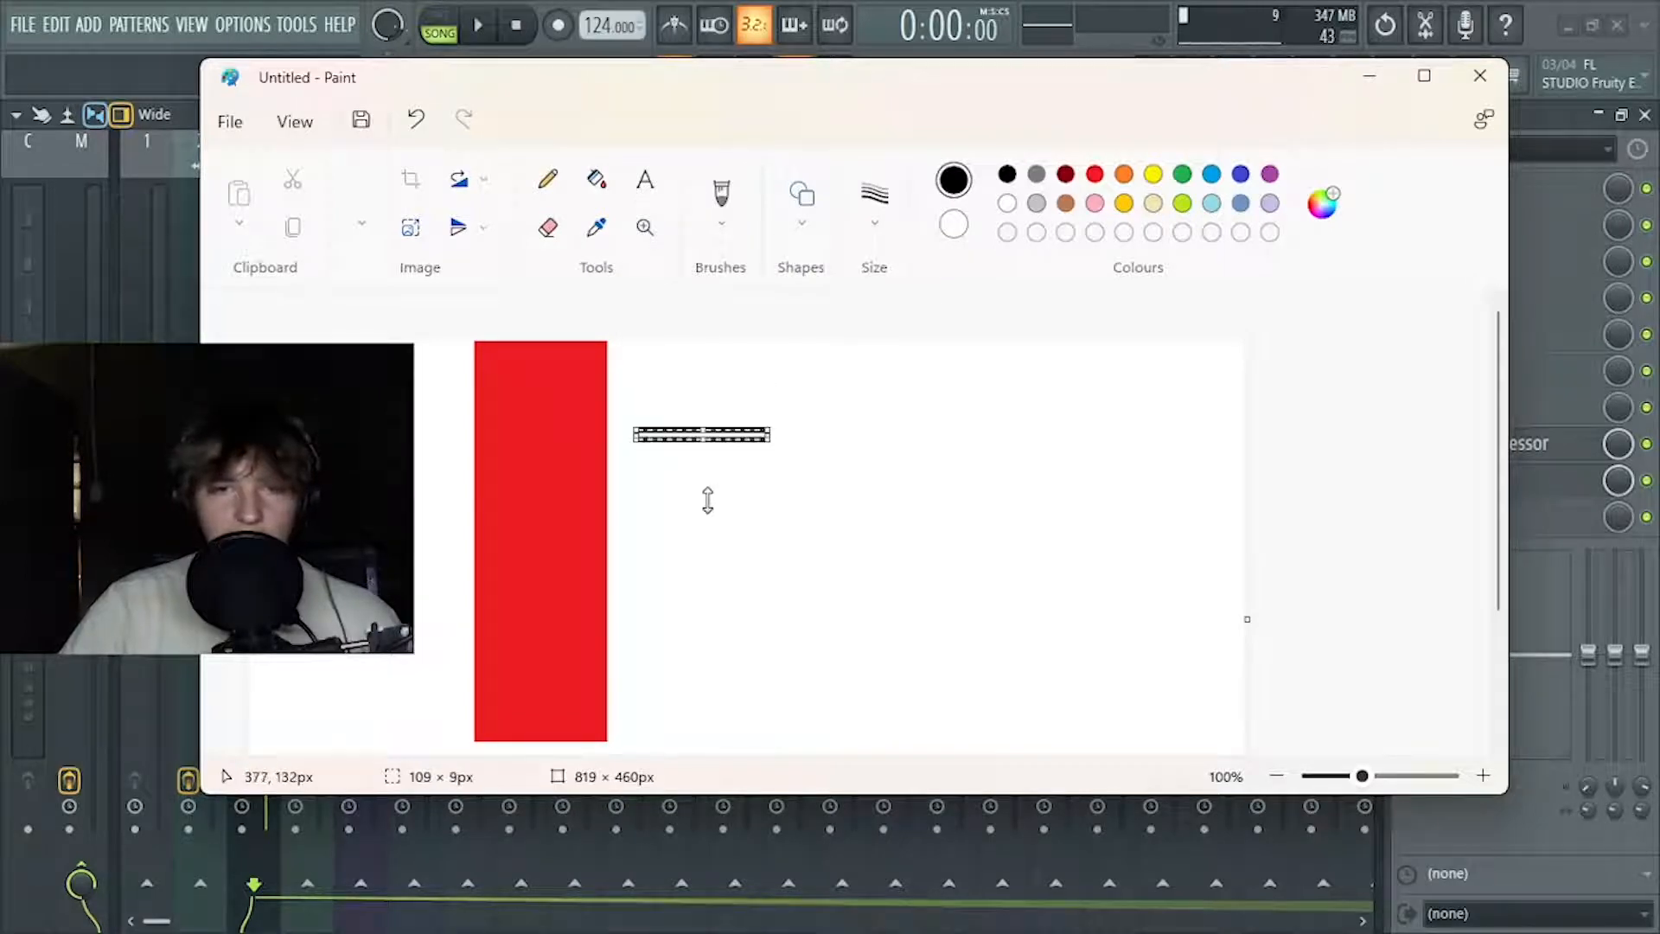
{"action": "mouse_move", "coordinate": [723, 430]}
{"action": "left_mouse_down"}
{"action": "mouse_move", "coordinate": [589, 319]}
{"action": "mouse_move", "coordinate": [561, 339]}
{"action": "left_mouse_up"}
{"action": "left_click", "coordinate": [557, 414]}
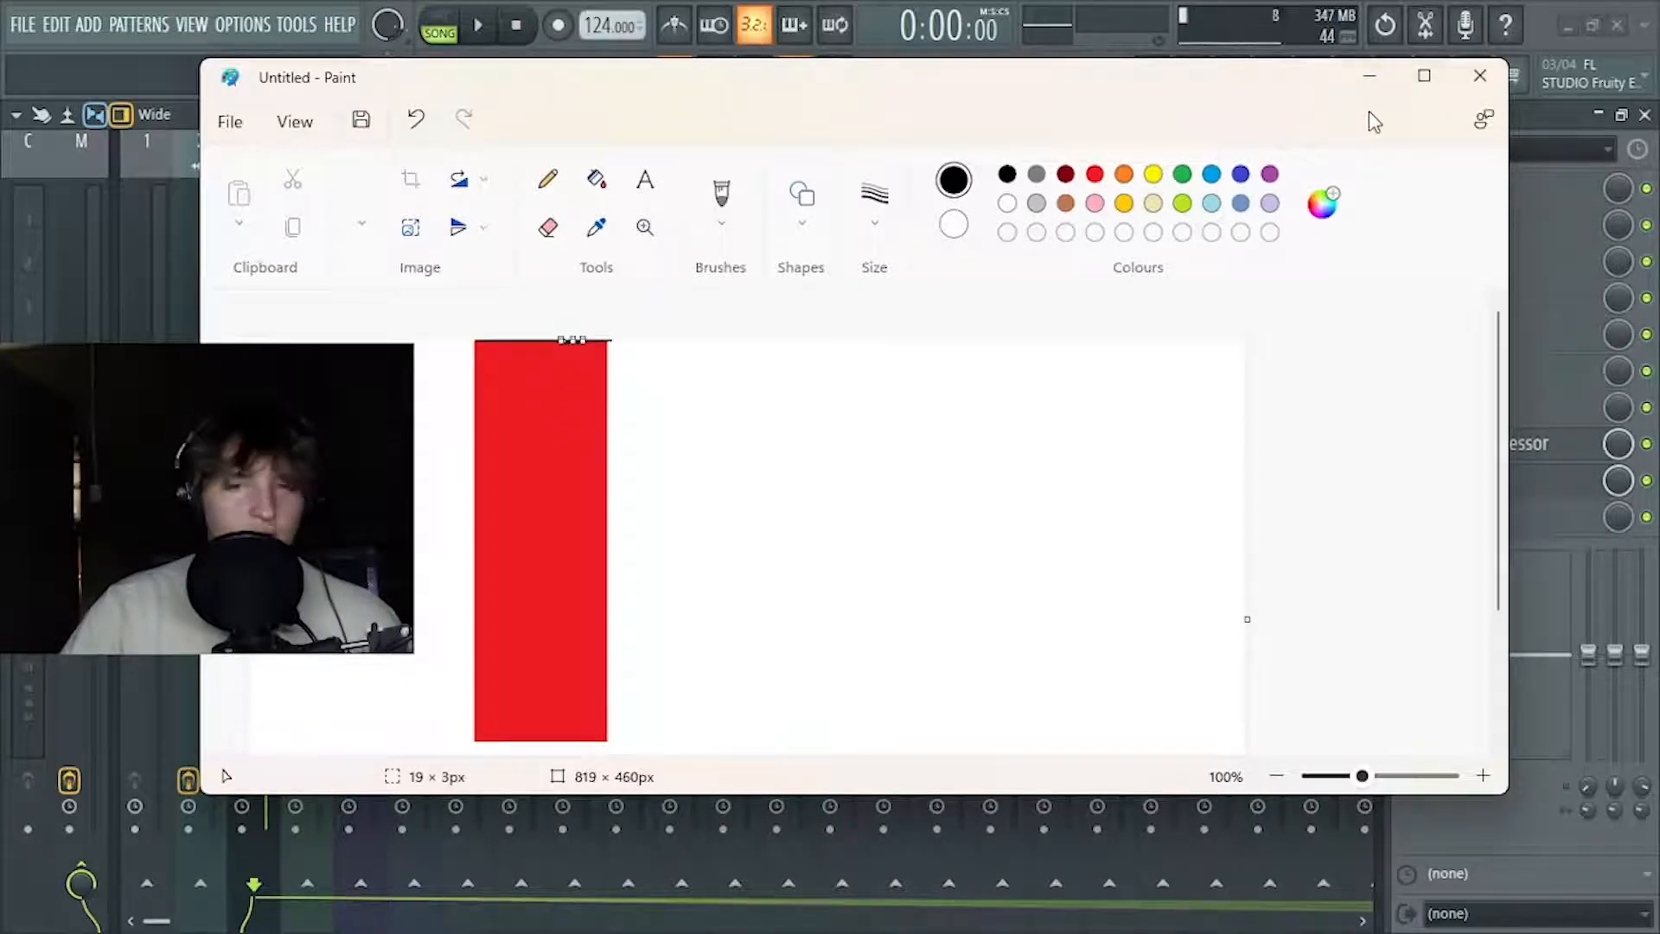
Draw a black bar about 469 × 5 px over the top of the red rectangle and handwrite "0 db" beside it
{"action": "left_click", "coordinate": [1424, 75]}
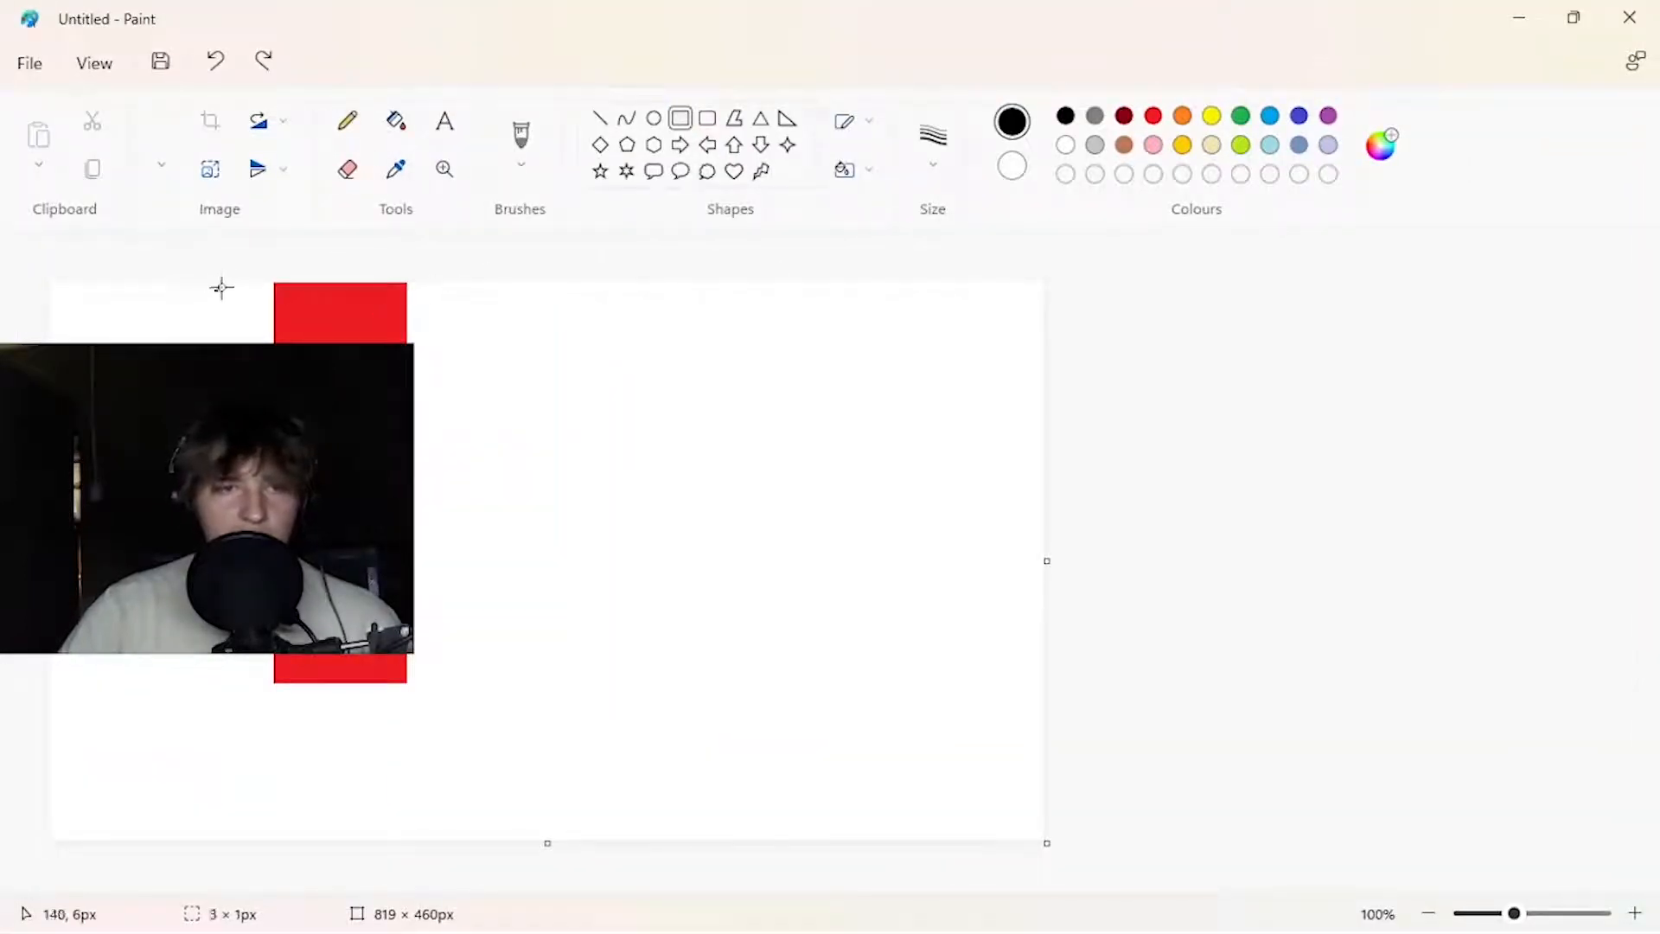
{"action": "left_click_drag", "start_coordinate": [221, 288], "coordinate": [784, 285]}
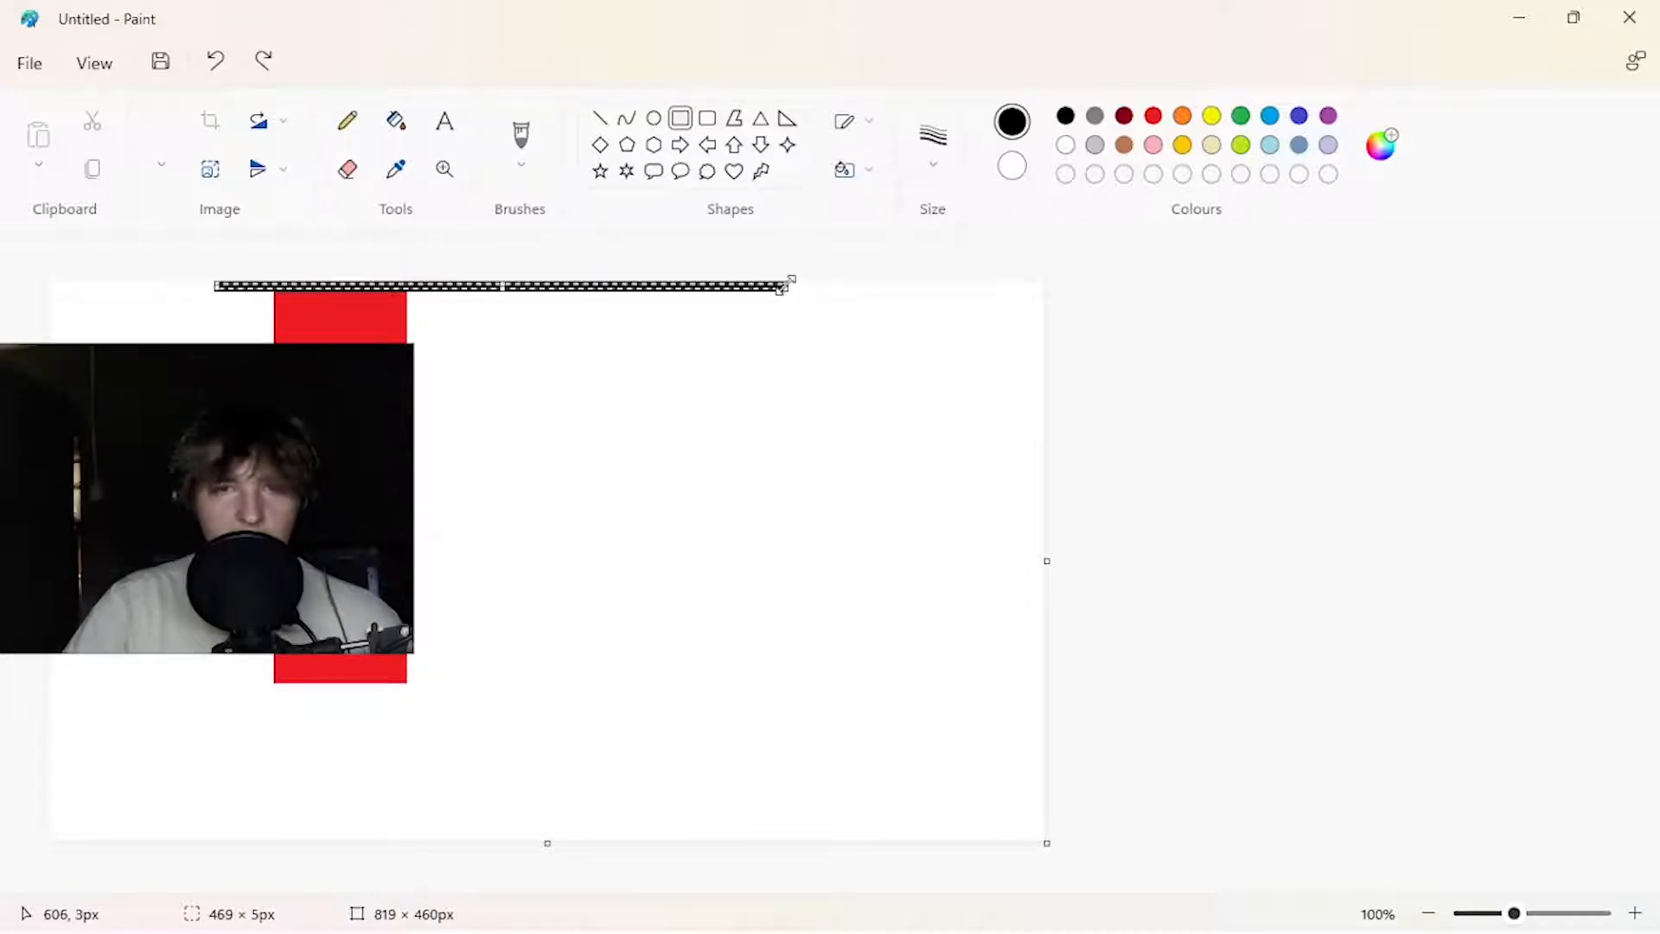
{"action": "left_click", "coordinate": [344, 125]}
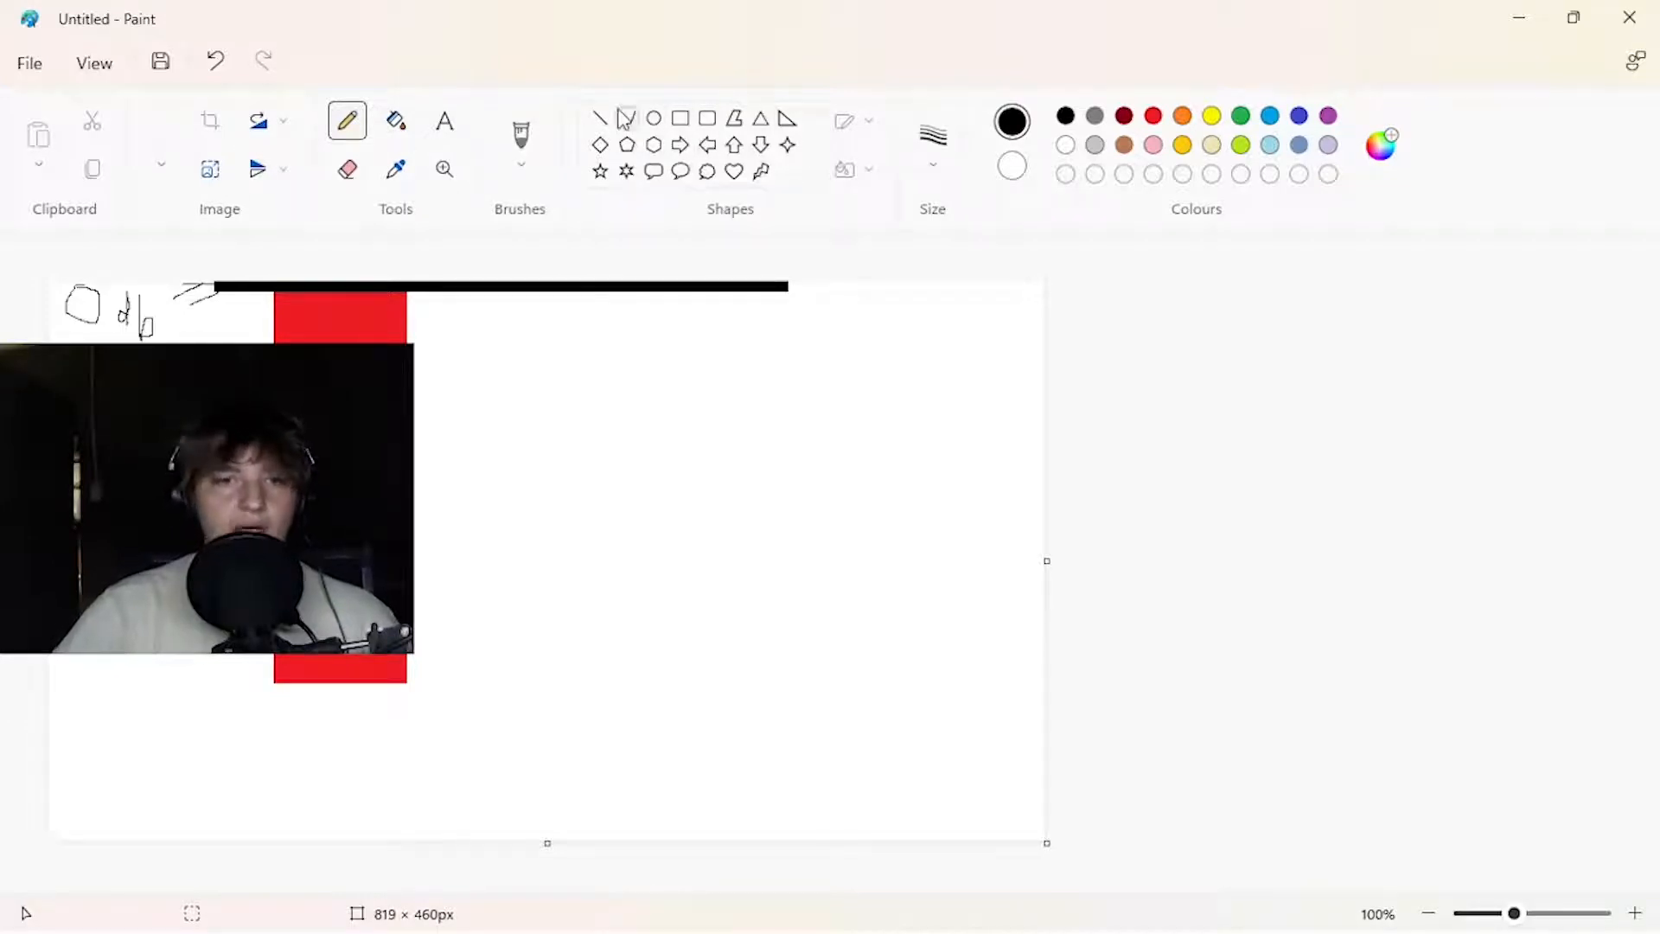
Draw a light blue rectangle about 109 × 244 px beside the red one, lower than the black bar, and fill it with blue
{"action": "left_click", "coordinate": [681, 123]}
{"action": "left_click", "coordinate": [1098, 117]}
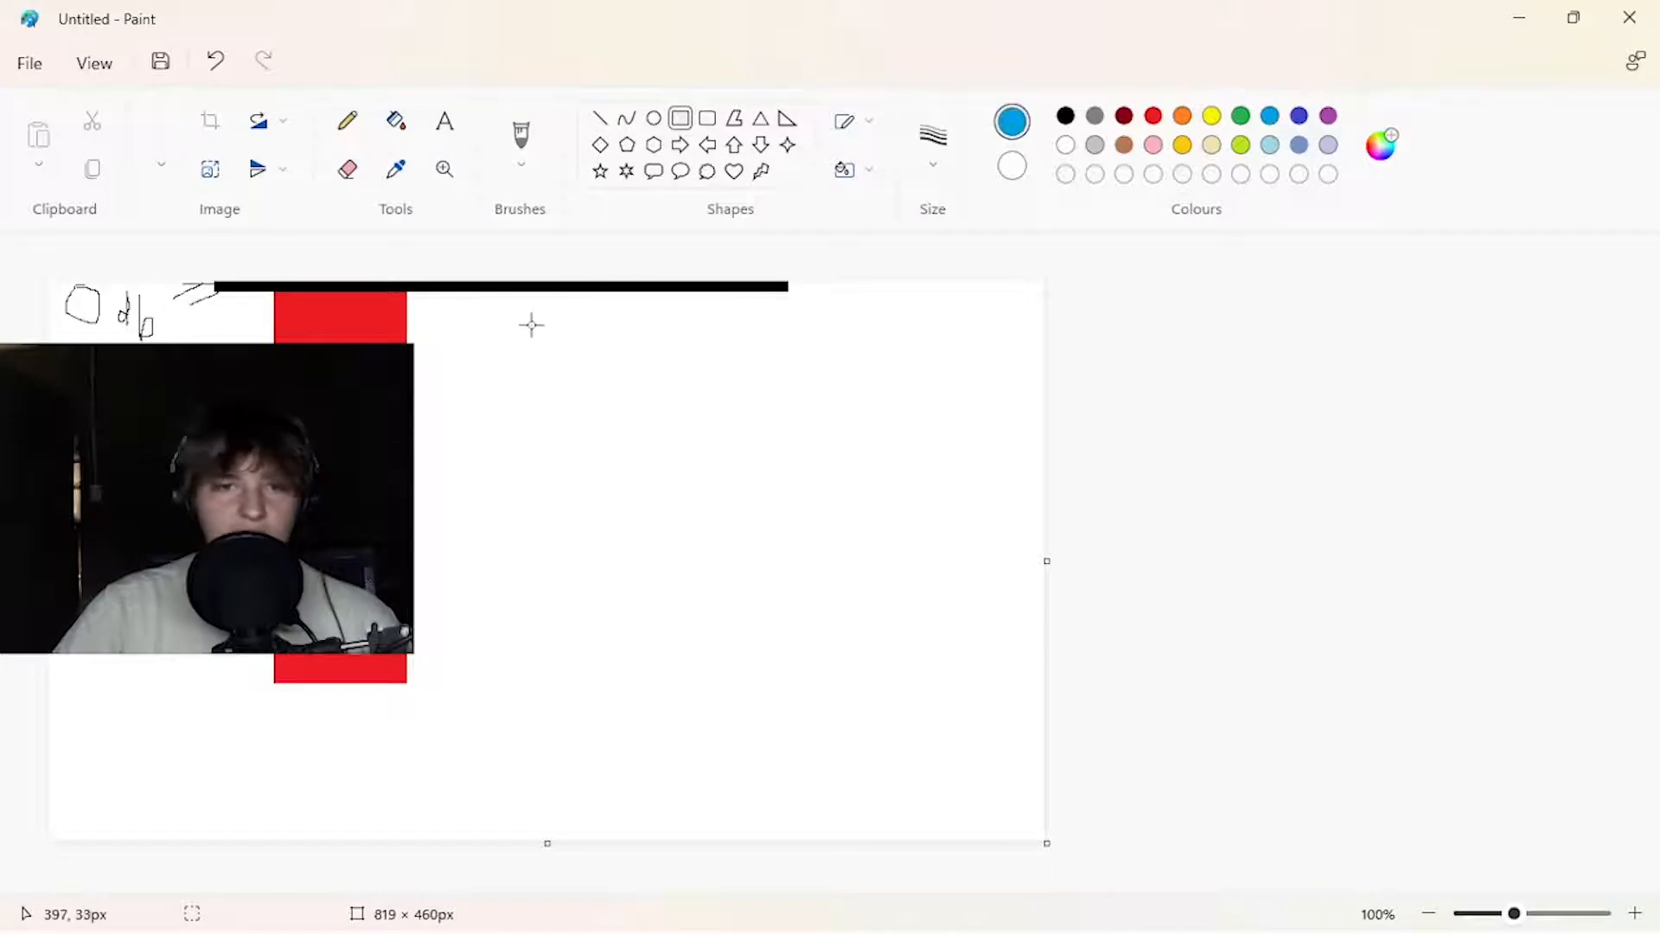
{"action": "left_click_drag", "start_coordinate": [502, 684], "coordinate": [634, 402]}
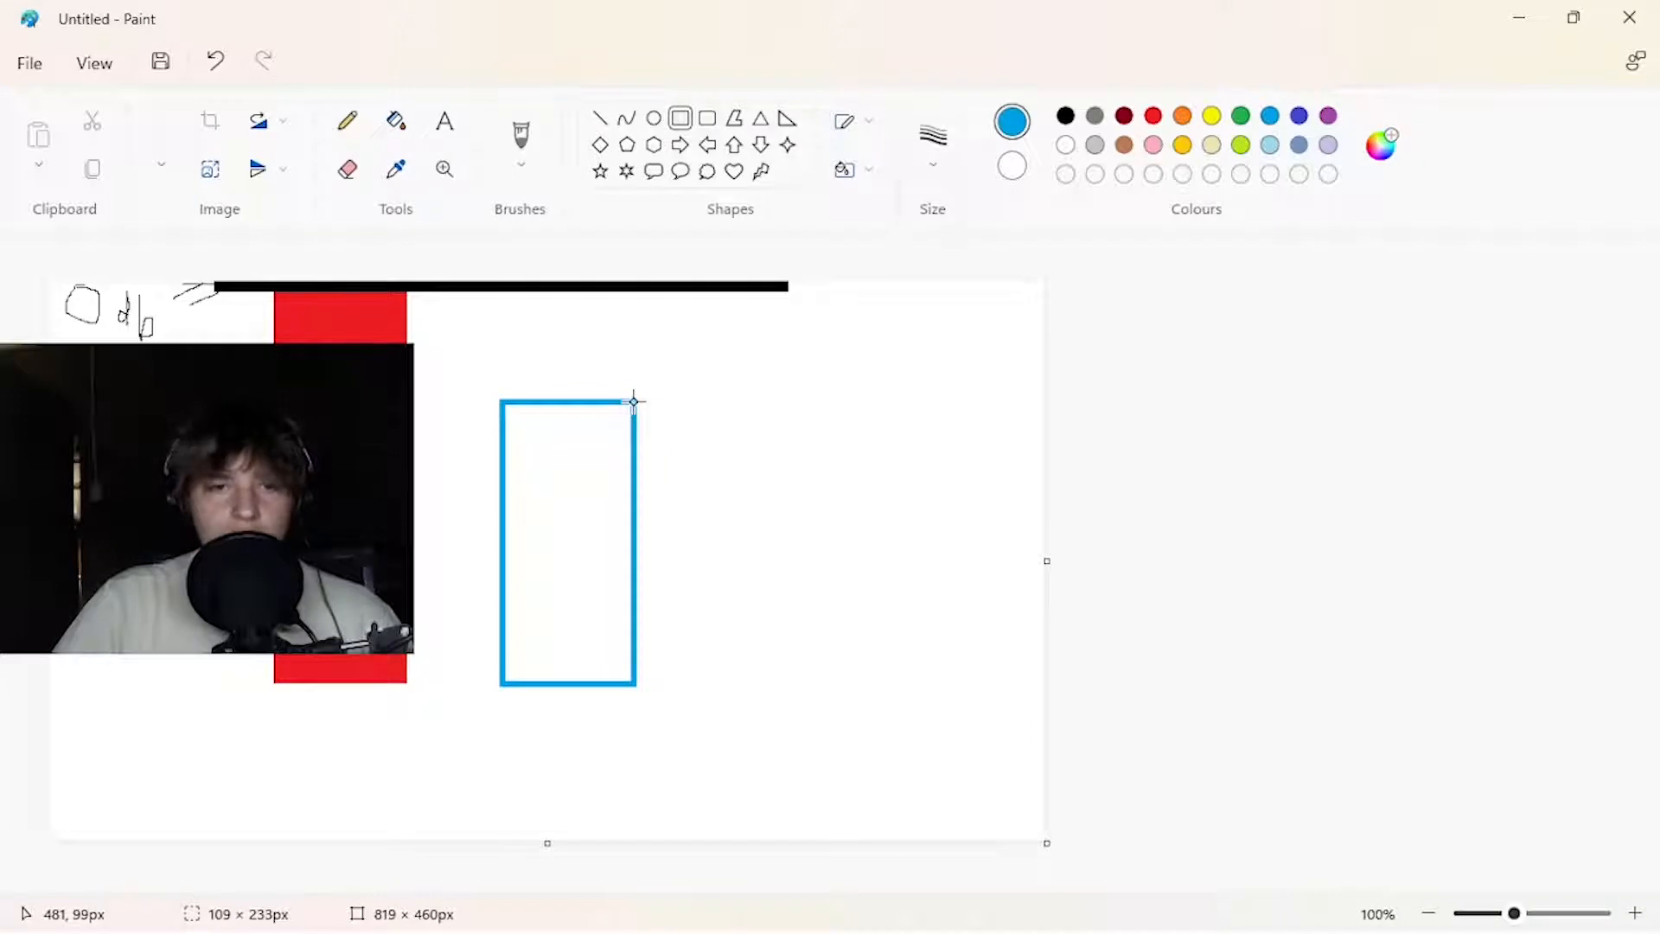
{"action": "left_click_drag", "start_coordinate": [634, 383], "coordinate": [634, 389]}
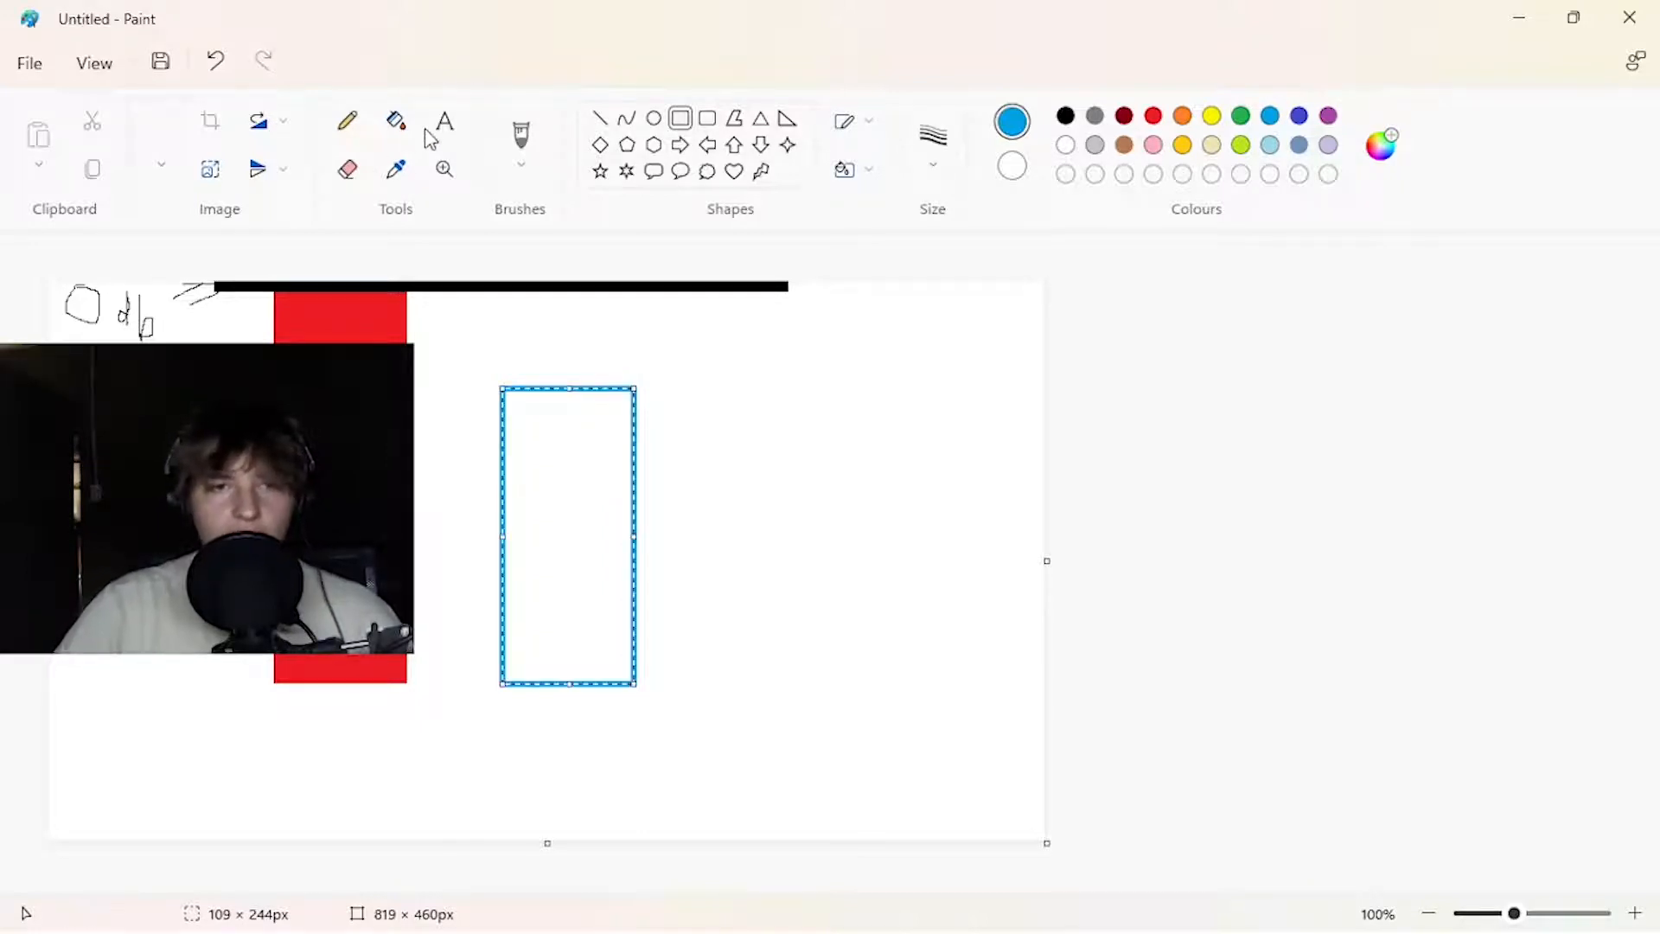
{"action": "left_click", "coordinate": [396, 121]}
{"action": "left_click", "coordinate": [606, 495]}
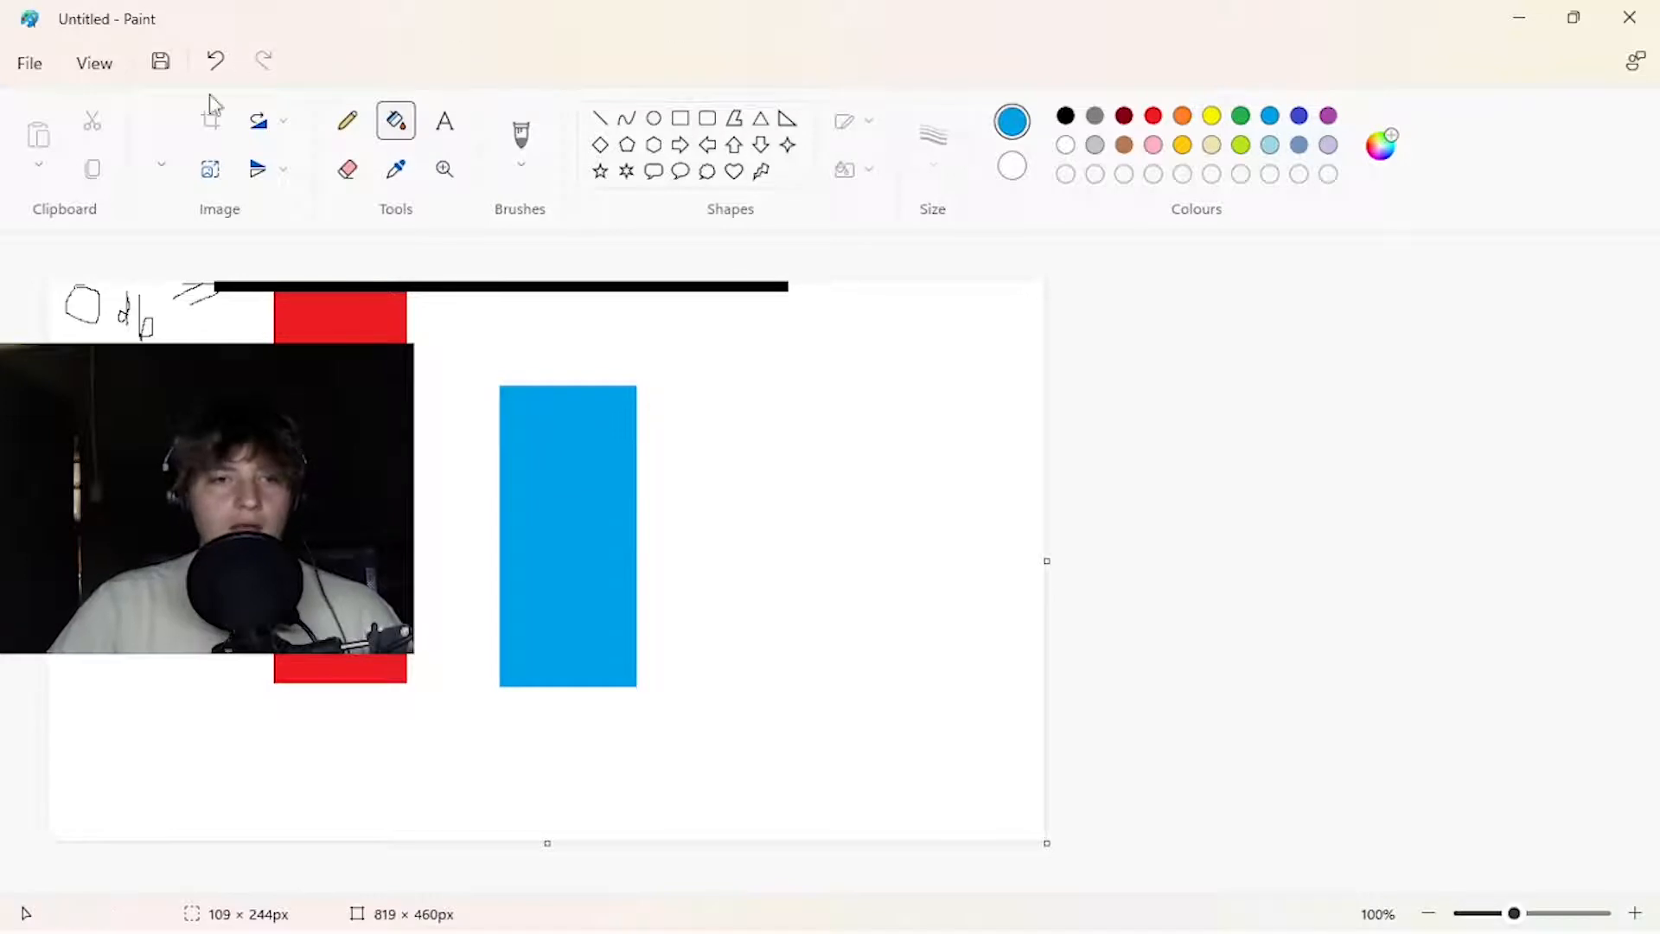
Draw a thin black bar about 136 × 4 px across the upper part of the blue rectangle
{"action": "left_click", "coordinate": [347, 121]}
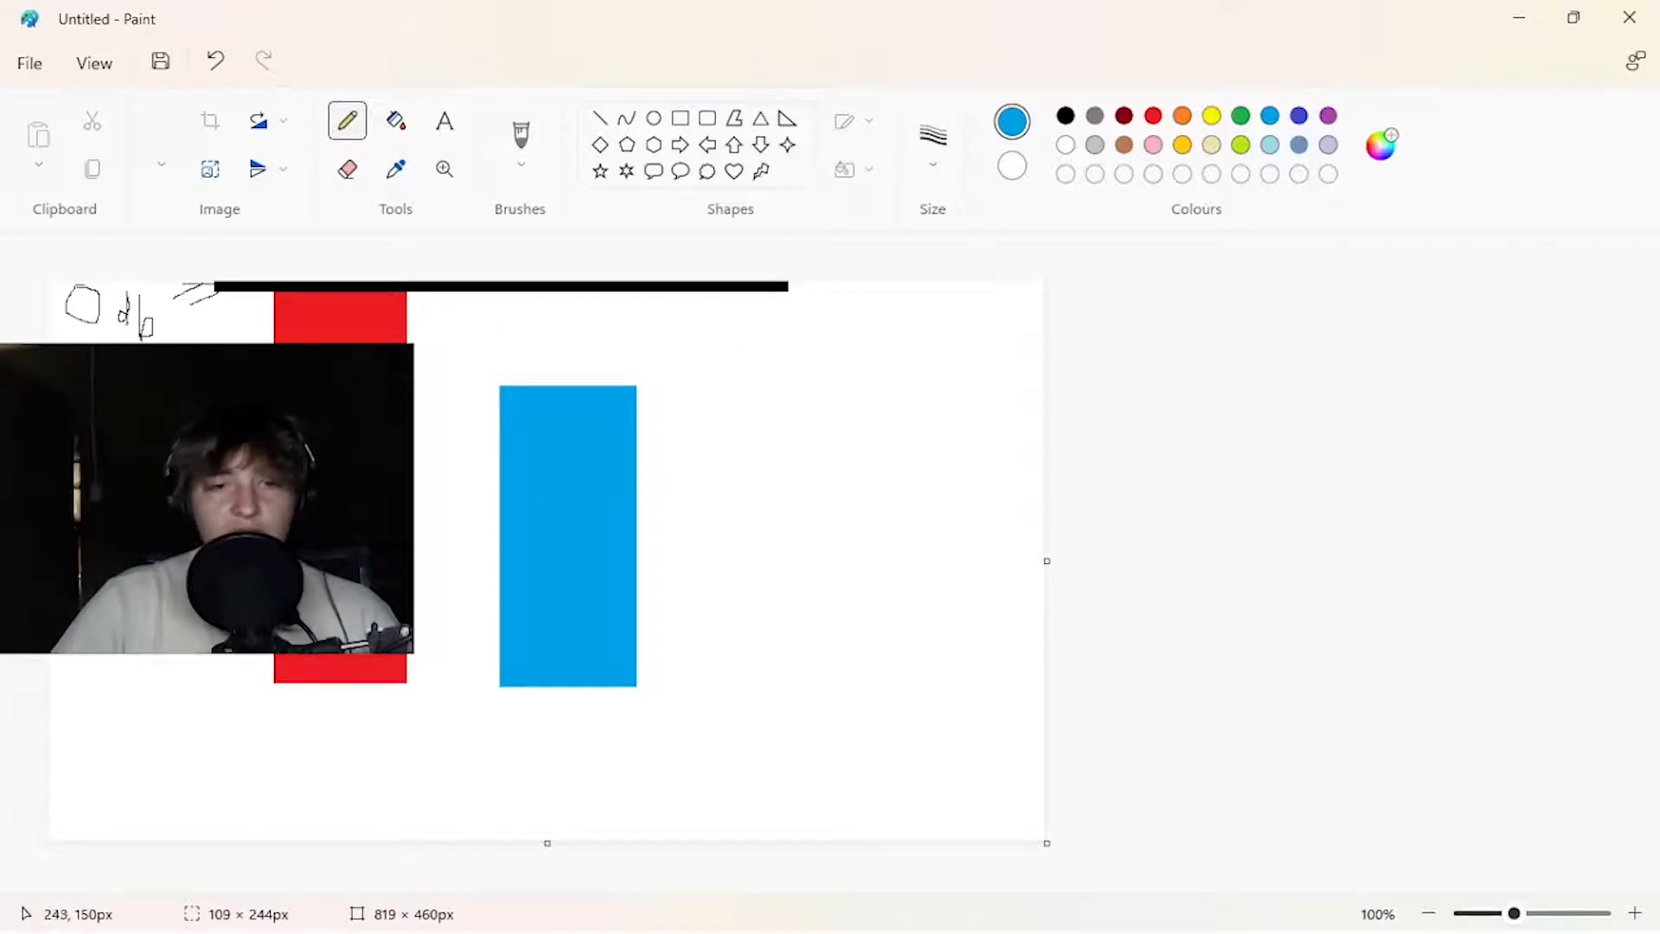
{"action": "left_click", "coordinate": [600, 119]}
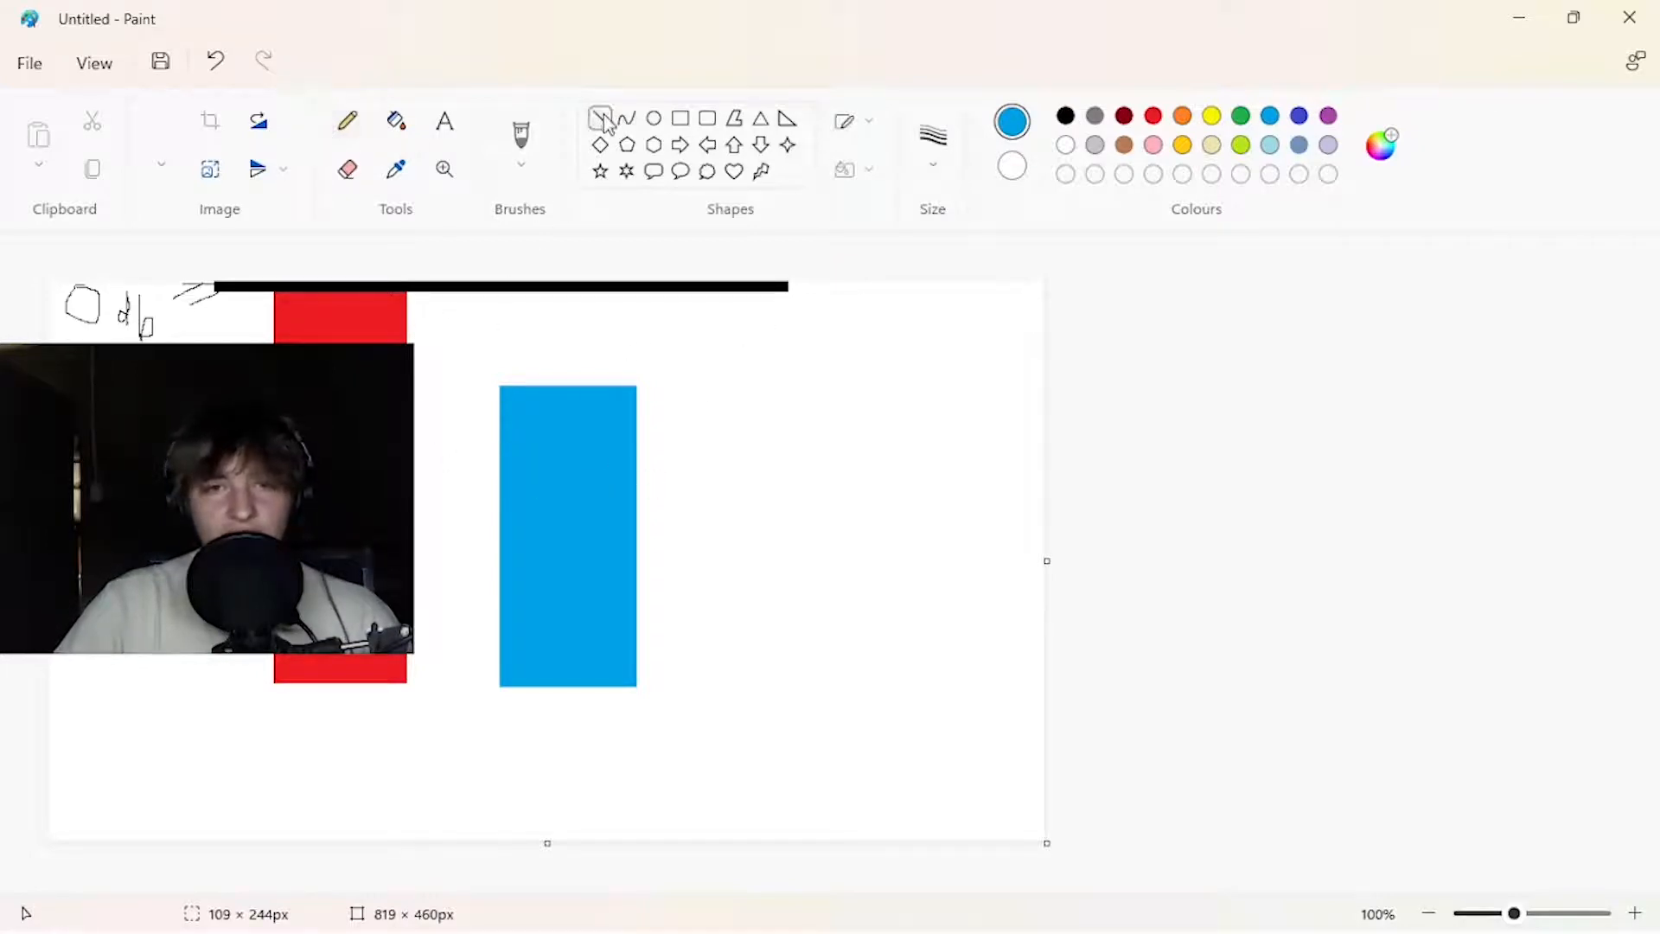
{"action": "left_click", "coordinate": [1066, 116]}
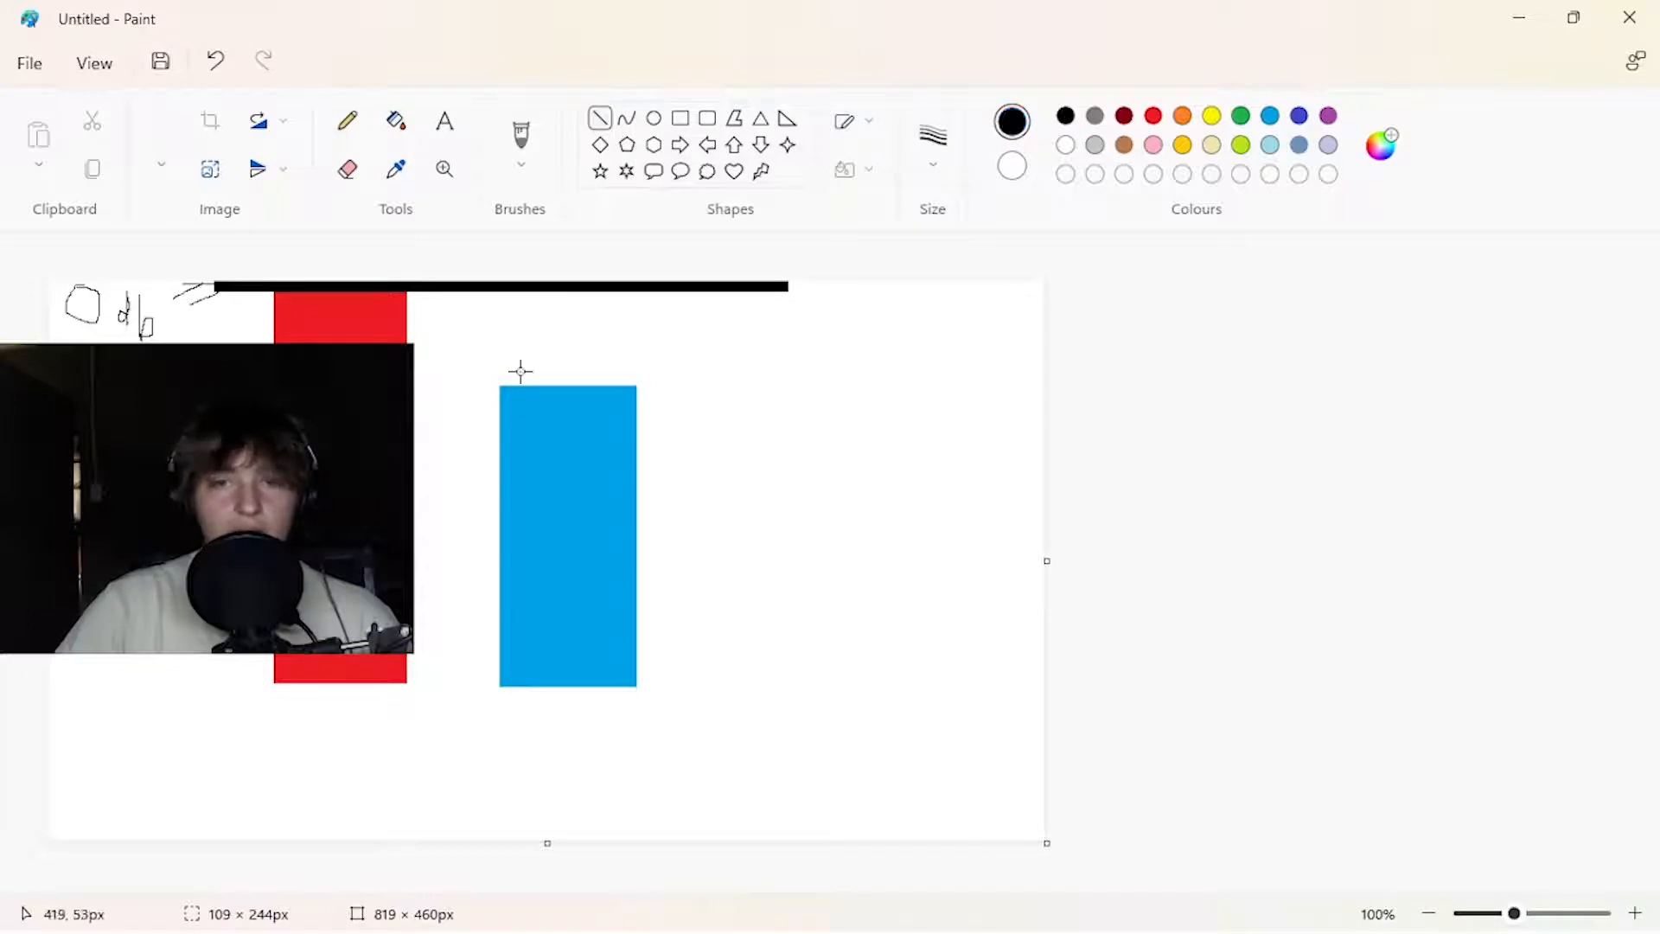
{"action": "left_click", "coordinate": [681, 119]}
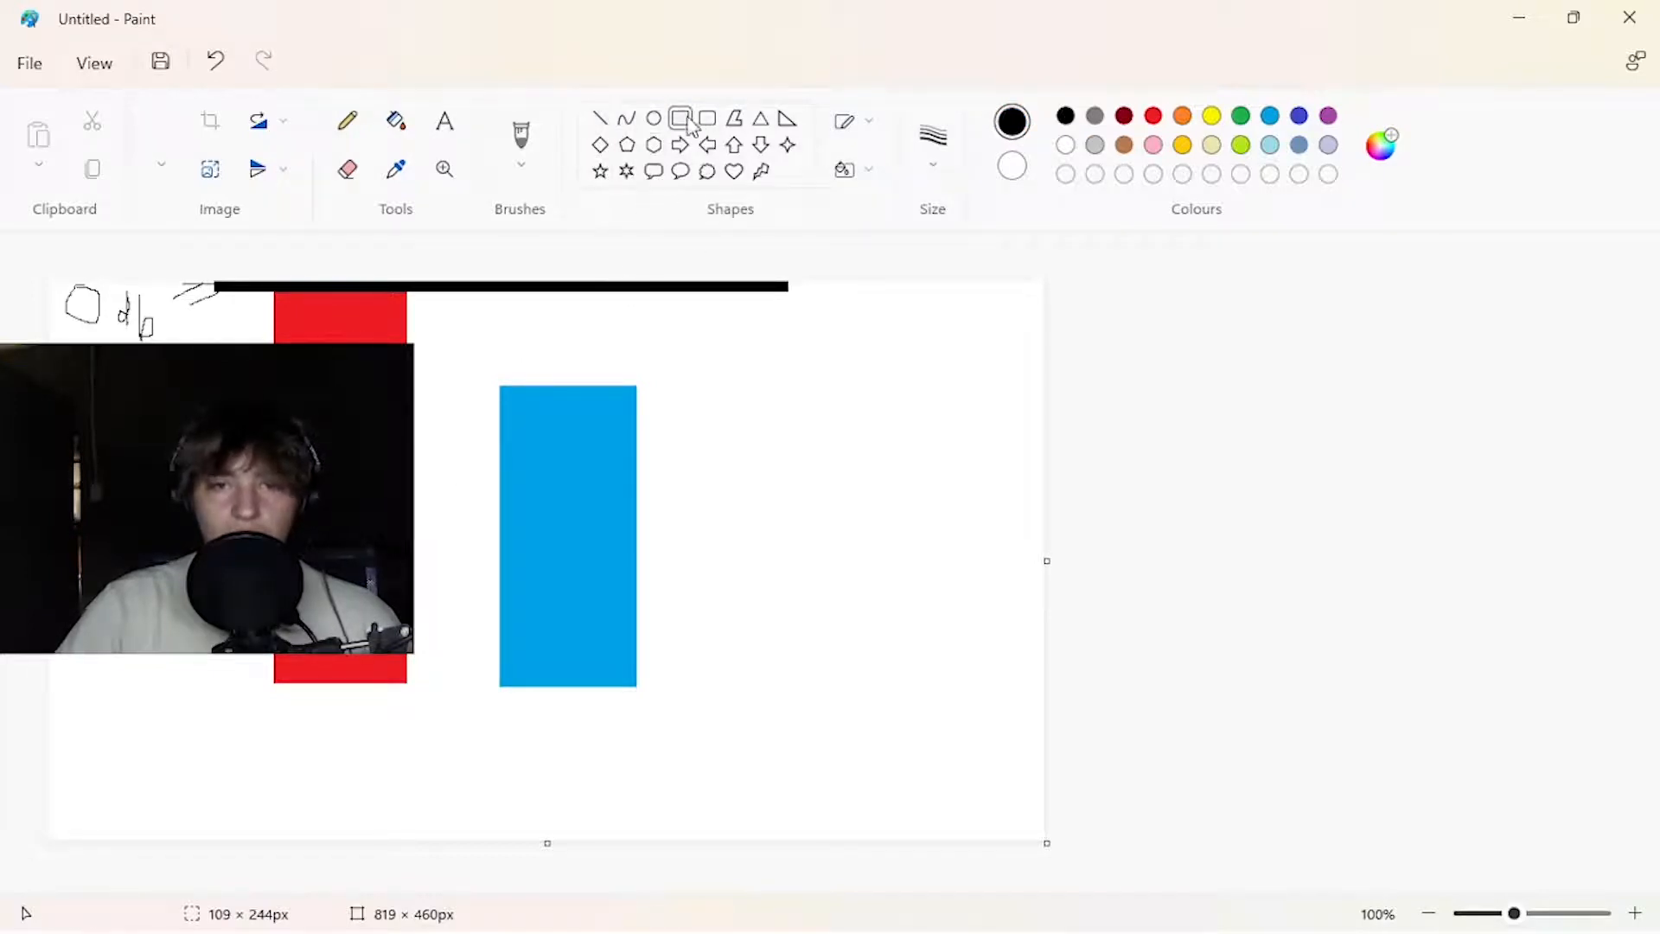
{"action": "left_click_drag", "start_coordinate": [483, 461], "coordinate": [652, 464]}
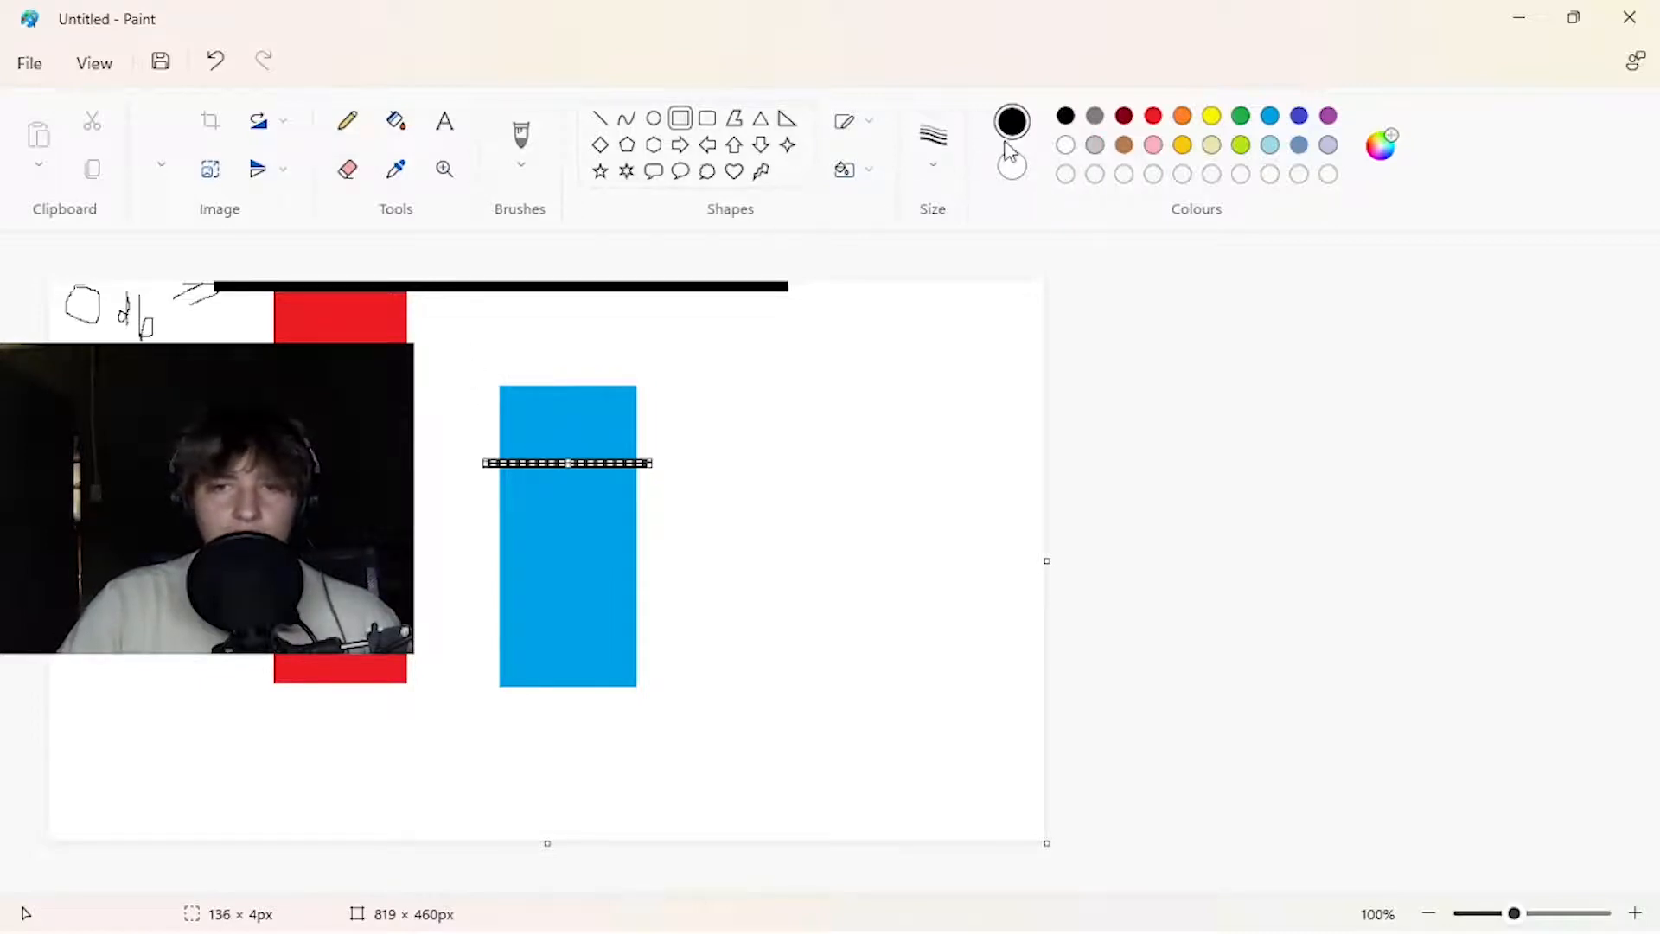
Cover the top of the blue rectangle with a white-filled box about 171 × 76 px and close the sketch to return to FL Studio
{"action": "left_click", "coordinate": [1065, 144]}
{"action": "left_click_drag", "start_coordinate": [457, 368], "coordinate": [665, 463]}
{"action": "left_click", "coordinate": [396, 120]}
{"action": "left_click", "coordinate": [622, 427]}
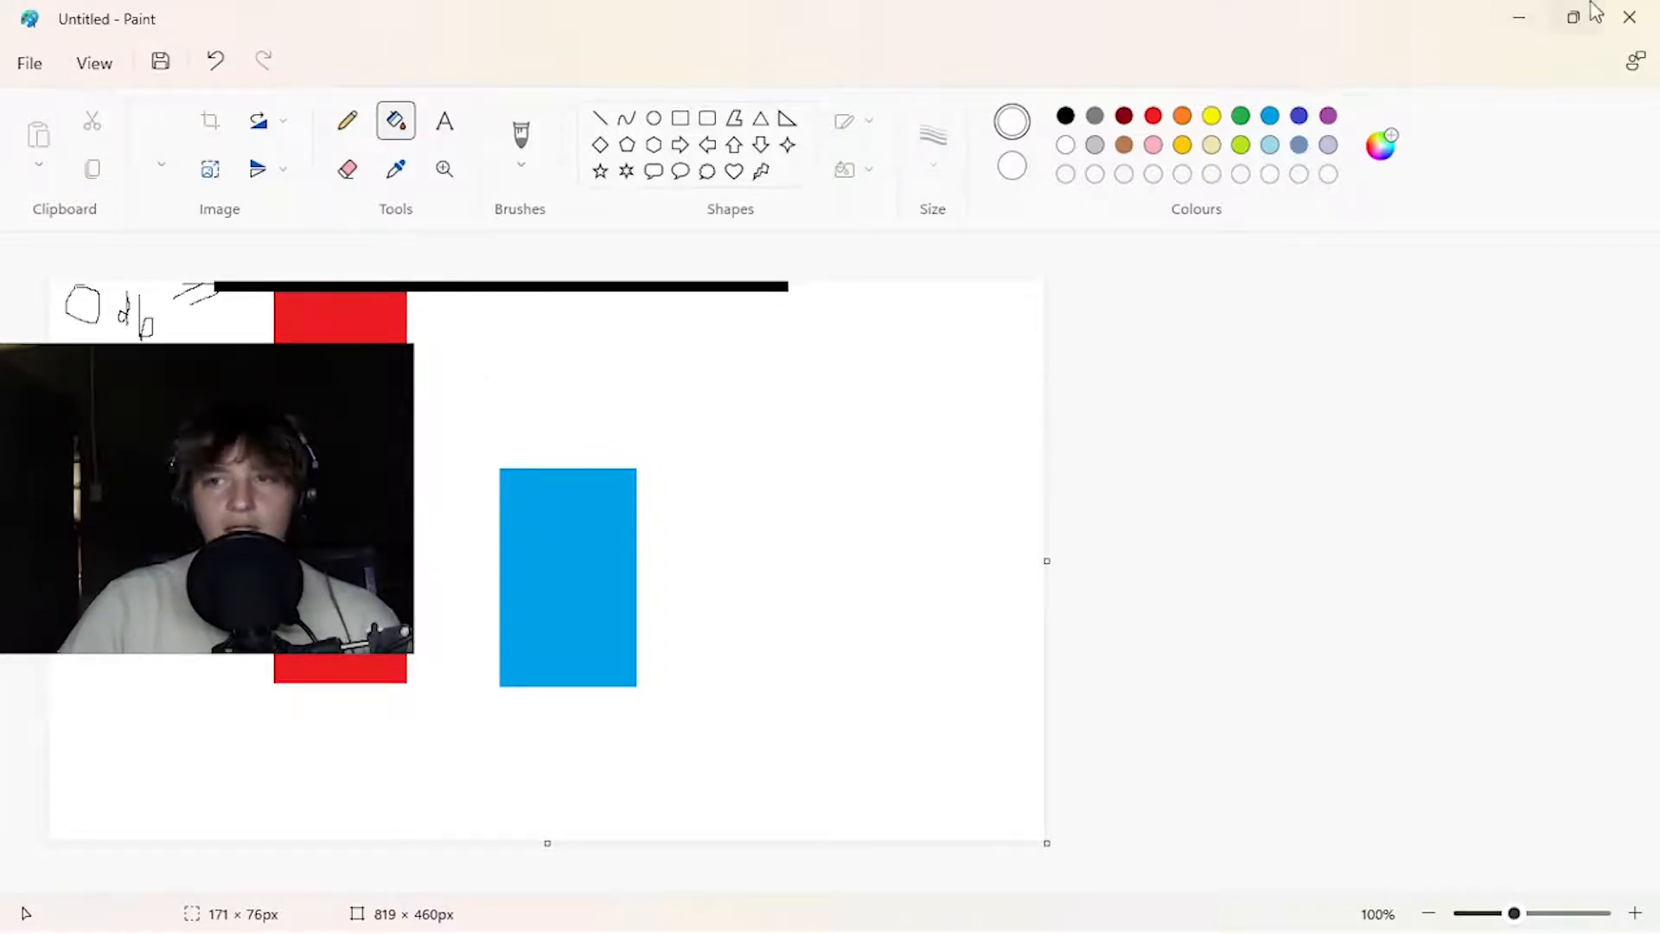
{"action": "left_click", "coordinate": [1629, 17]}
{"action": "left_click", "coordinate": [828, 537]}
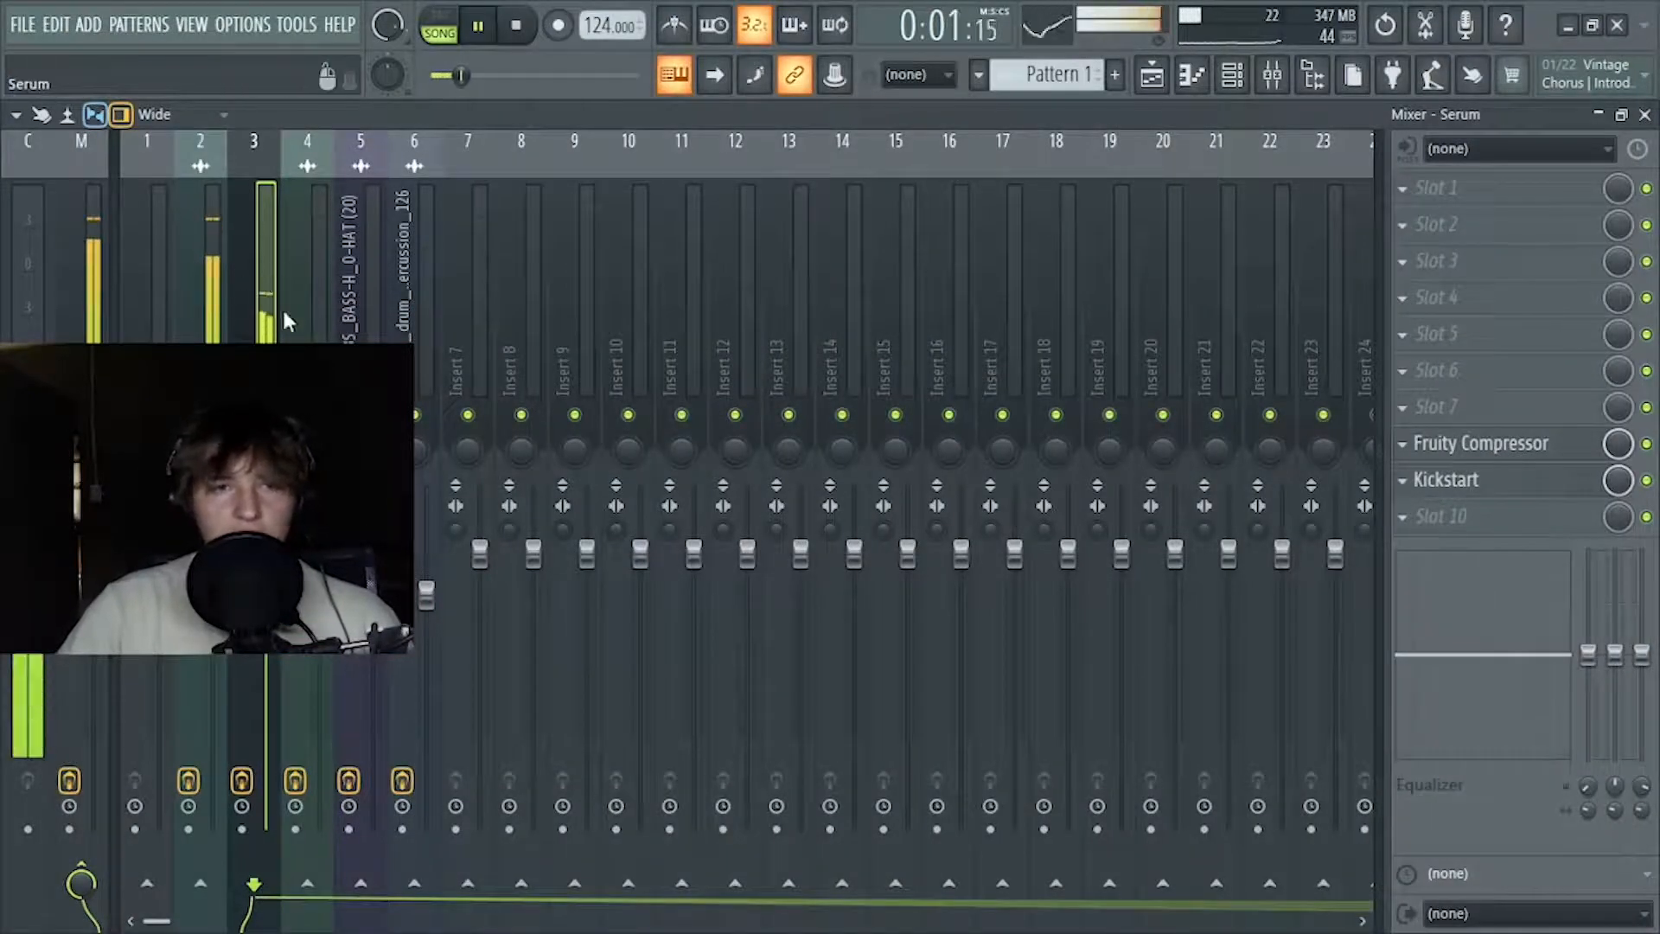
Try lowering the Serum mixer track's volume to -9.2 dB while the loop plays
{"action": "left_click_drag", "start_coordinate": [265, 616], "coordinate": [270, 667]}
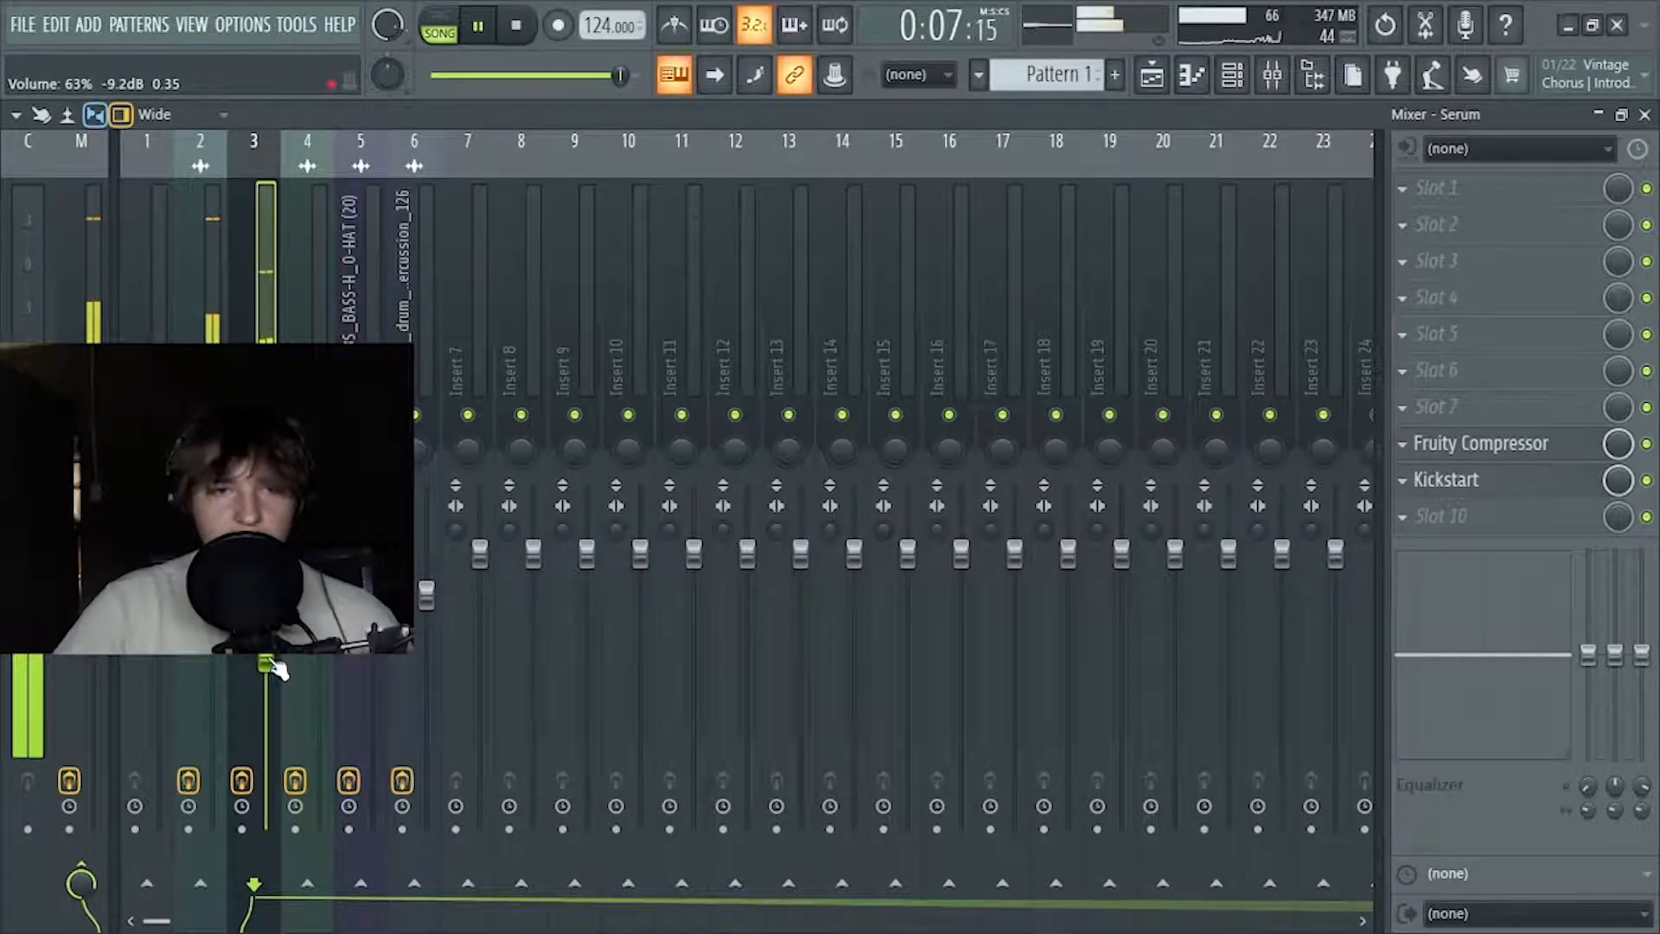
{"action": "key", "text": "space"}
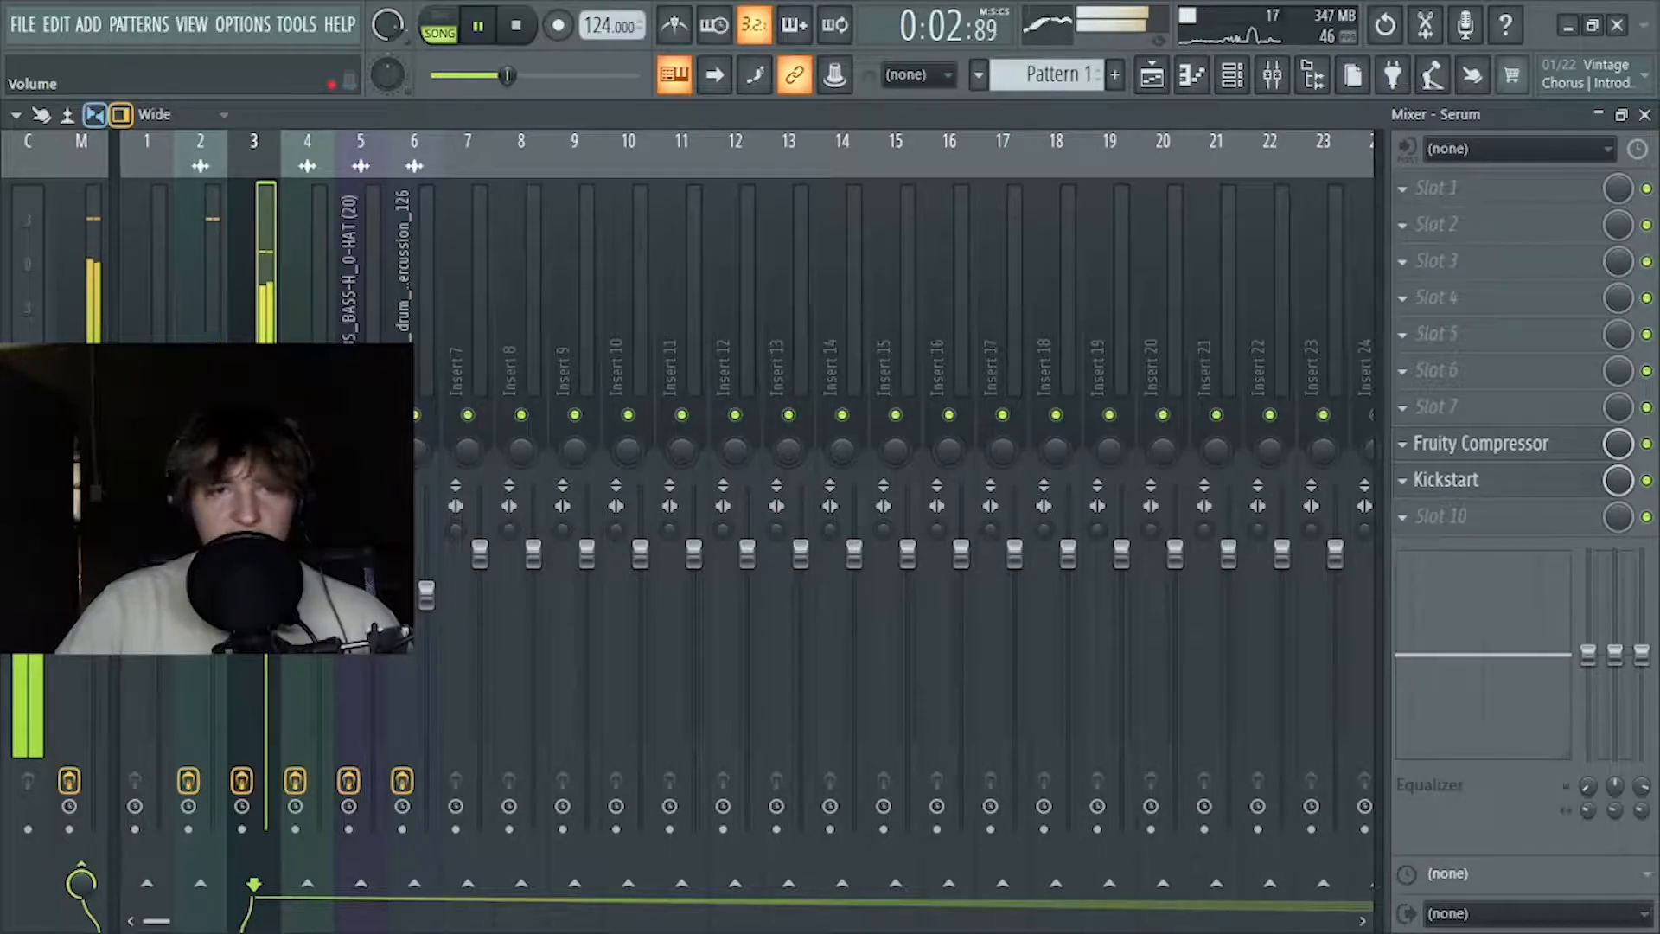
{"action": "key", "text": "space"}
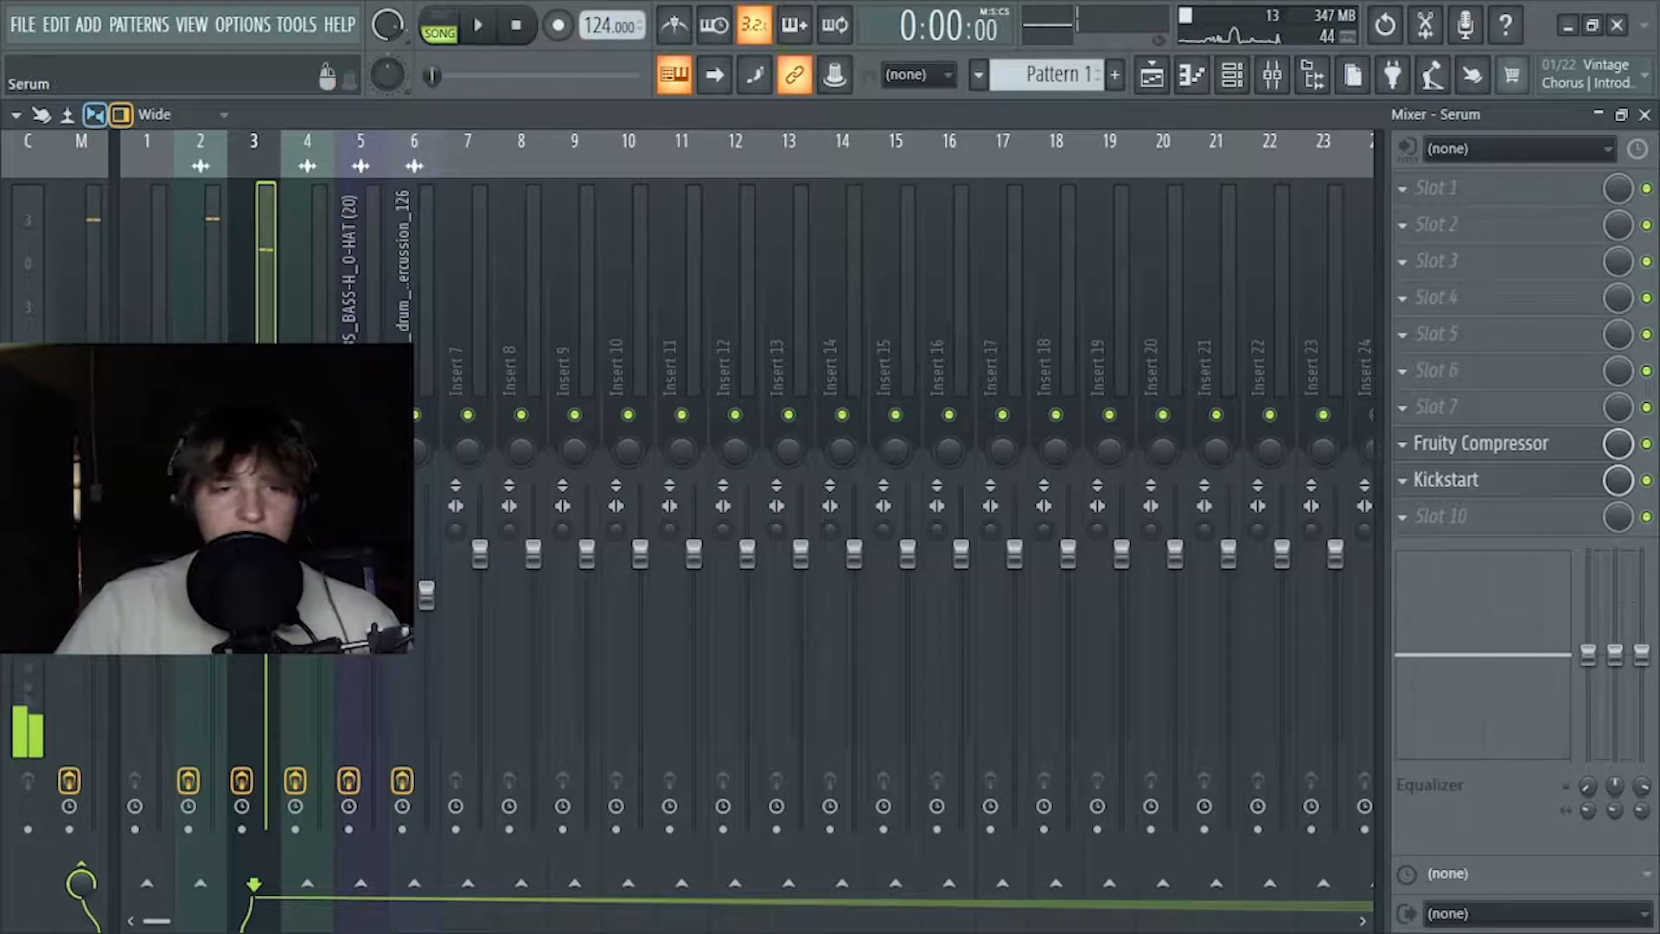
Try a lower volume on mixer track 2 with Serum at -5.1 dB and at -3.2 dB while the loop plays
{"action": "left_click", "coordinate": [212, 601]}
{"action": "left_click", "coordinate": [267, 596]}
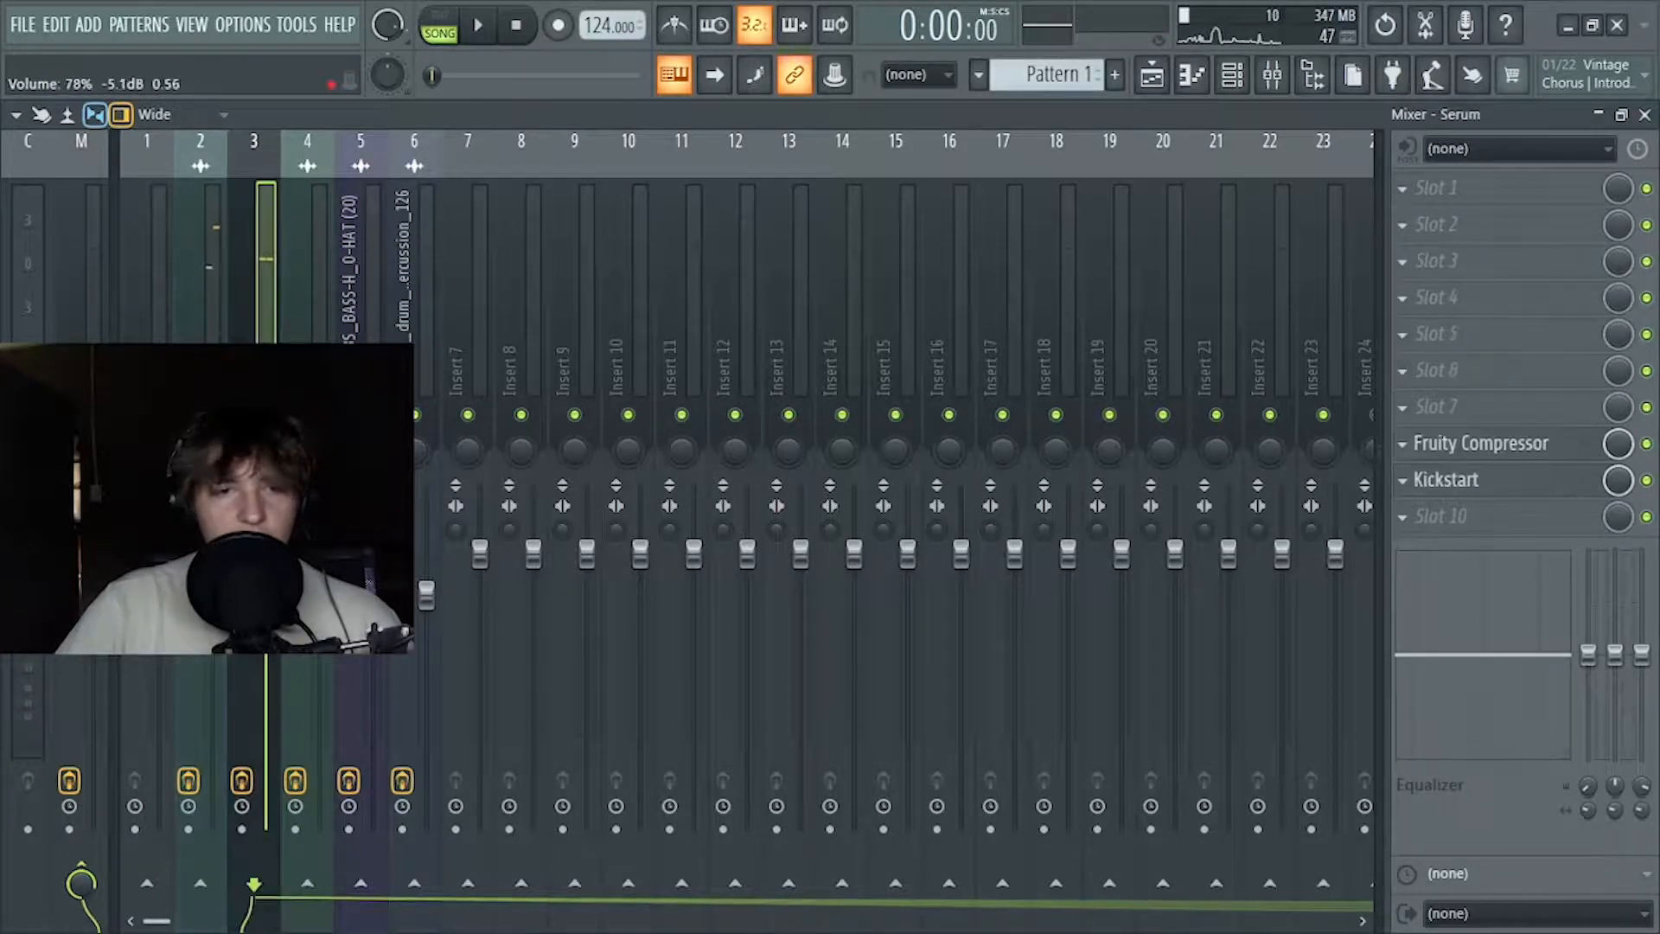
{"action": "key", "text": "space"}
{"action": "left_click_drag", "start_coordinate": [266, 616], "coordinate": [266, 594]}
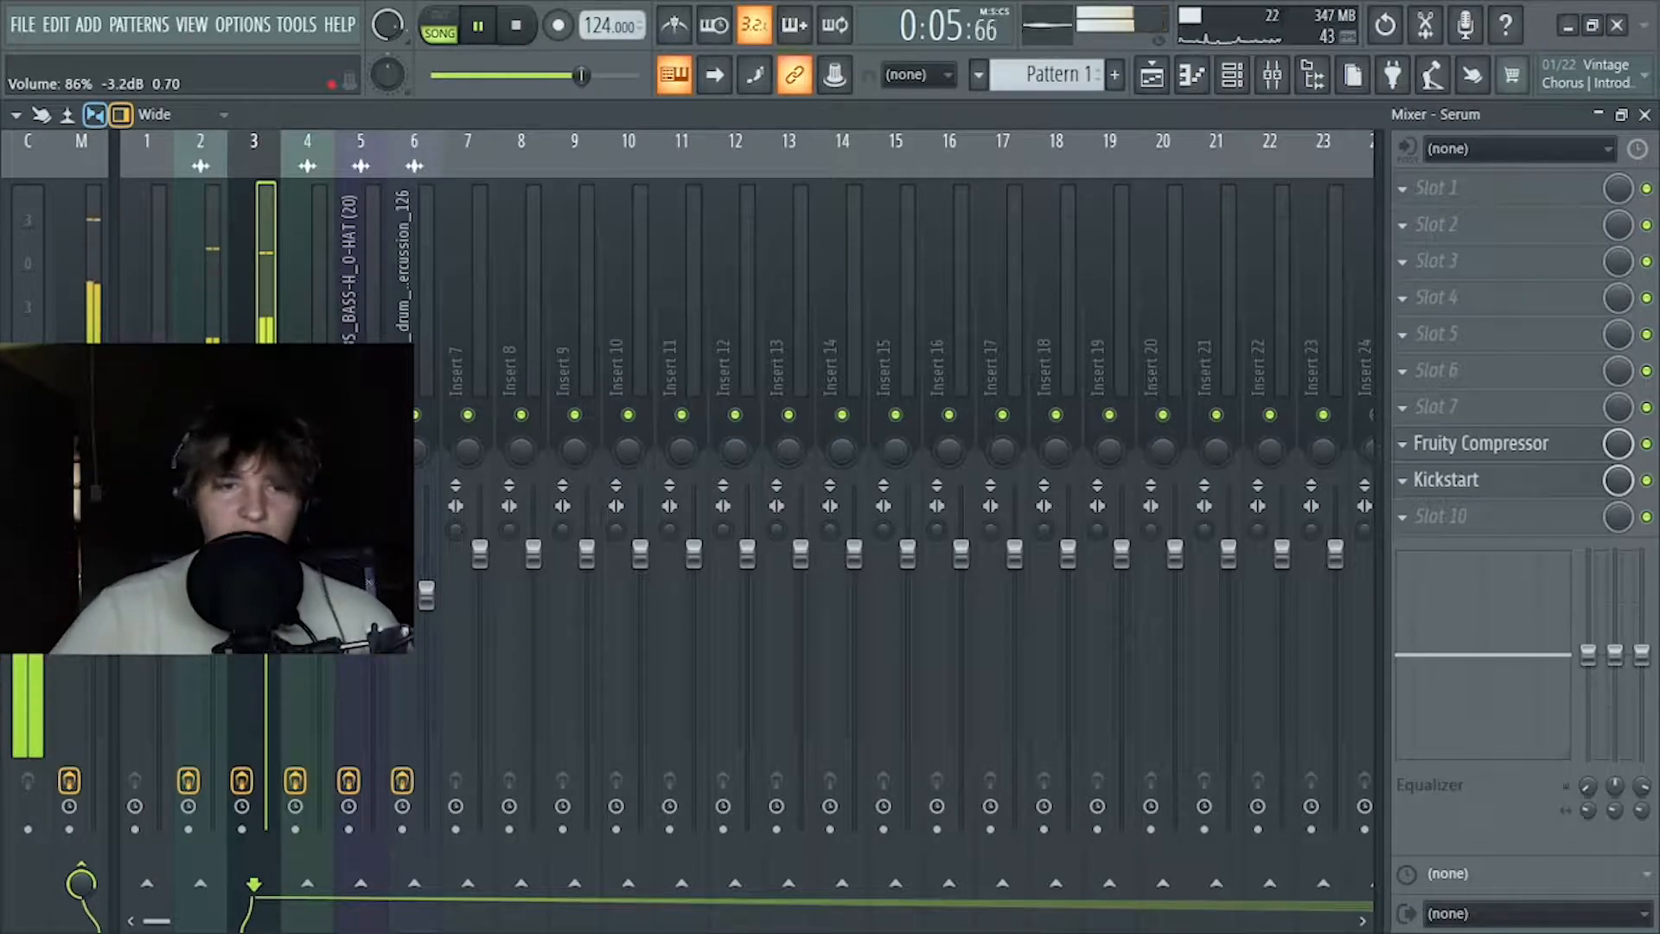
Raise mixer track 2's volume again and set the Serum track to -4.8 dB during playback, stopping the song when balanced
{"action": "left_click_drag", "start_coordinate": [266, 594], "coordinate": [267, 629]}
{"action": "left_click_drag", "start_coordinate": [212, 578], "coordinate": [213, 553]}
{"action": "left_click_drag", "start_coordinate": [266, 628], "coordinate": [266, 619]}
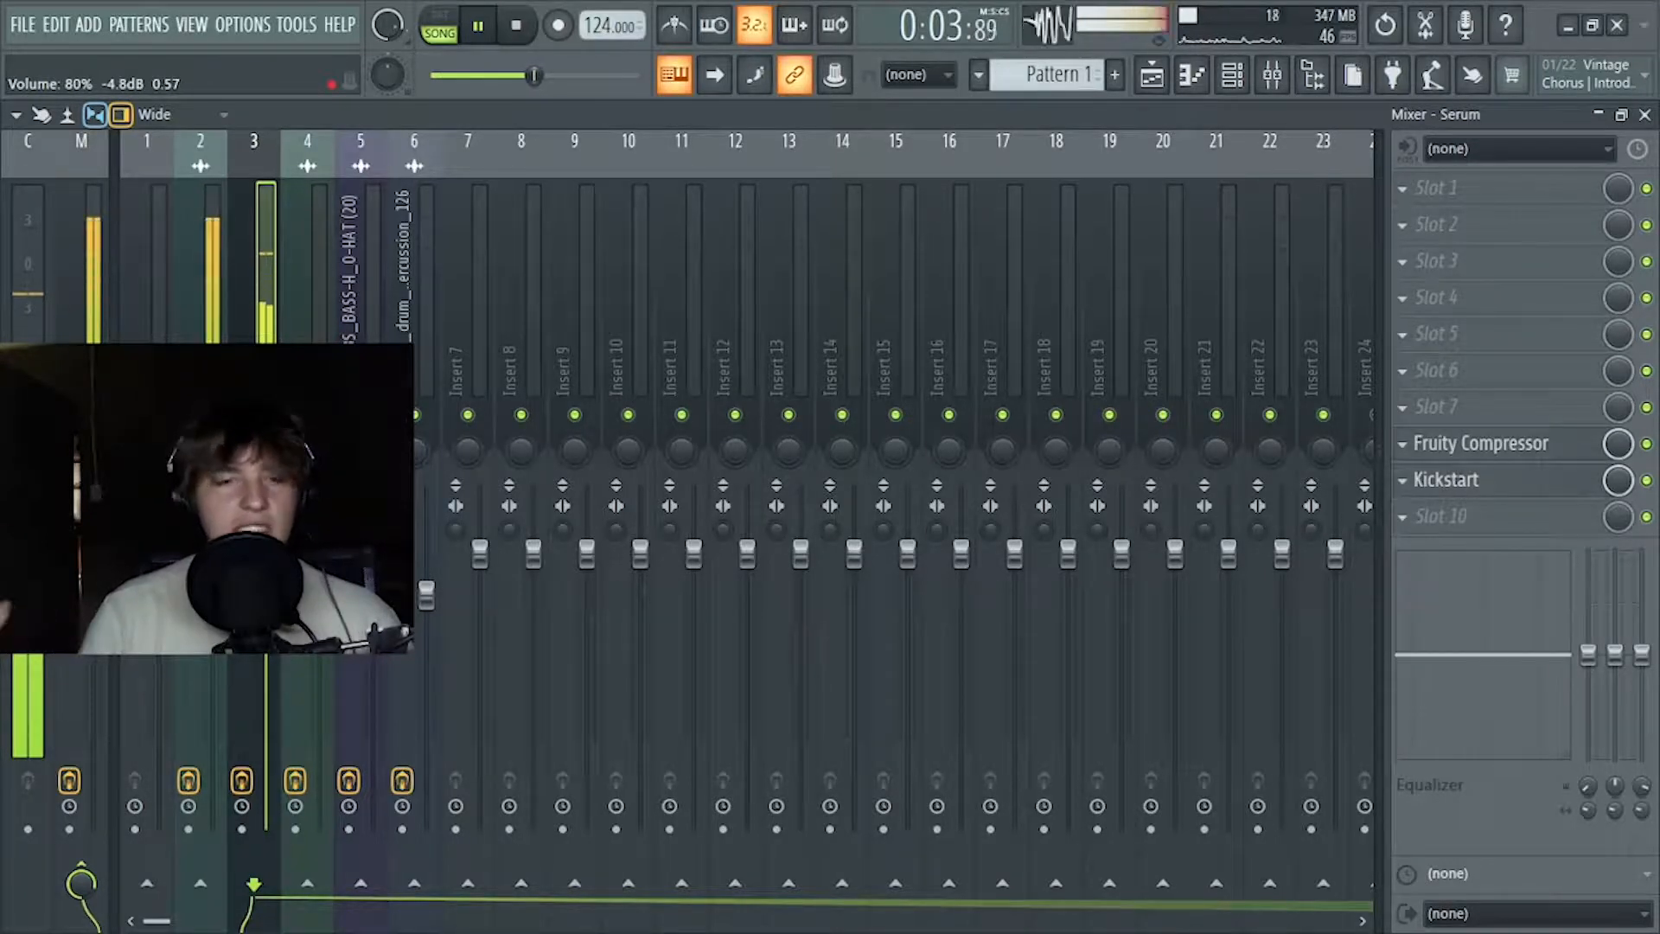
{"action": "key", "text": "space"}
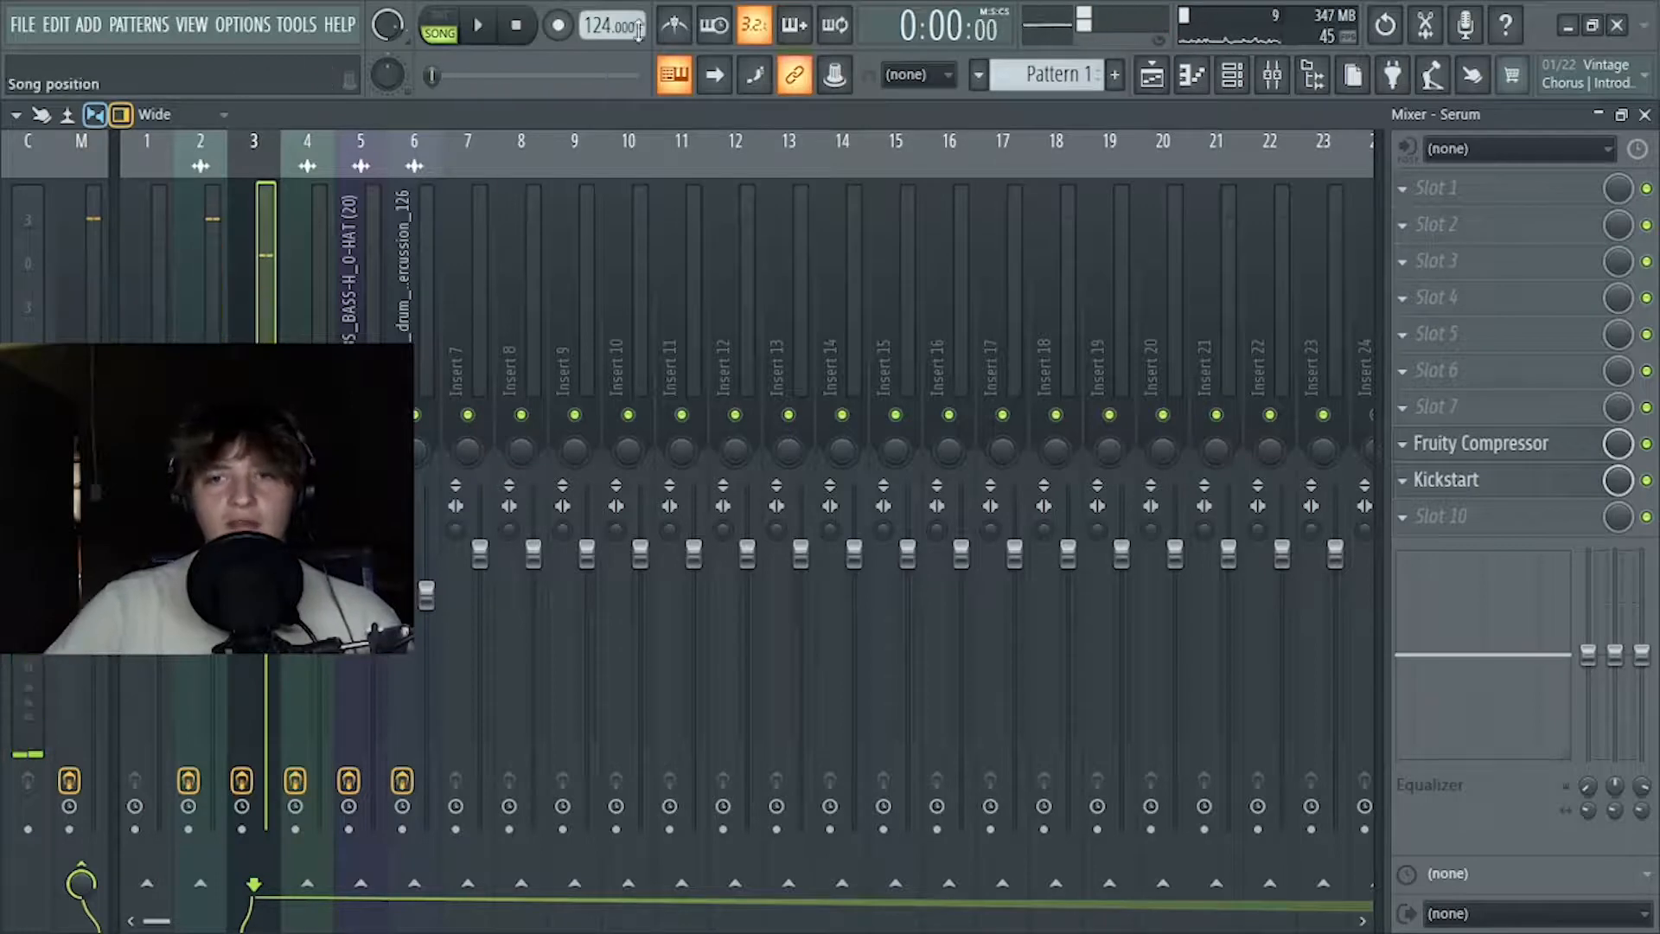
Show the playlist and look inside the Future House Sample Pack Vol. 1 folder in the sample browser, closing the browser when done
{"action": "left_click", "coordinate": [1151, 76]}
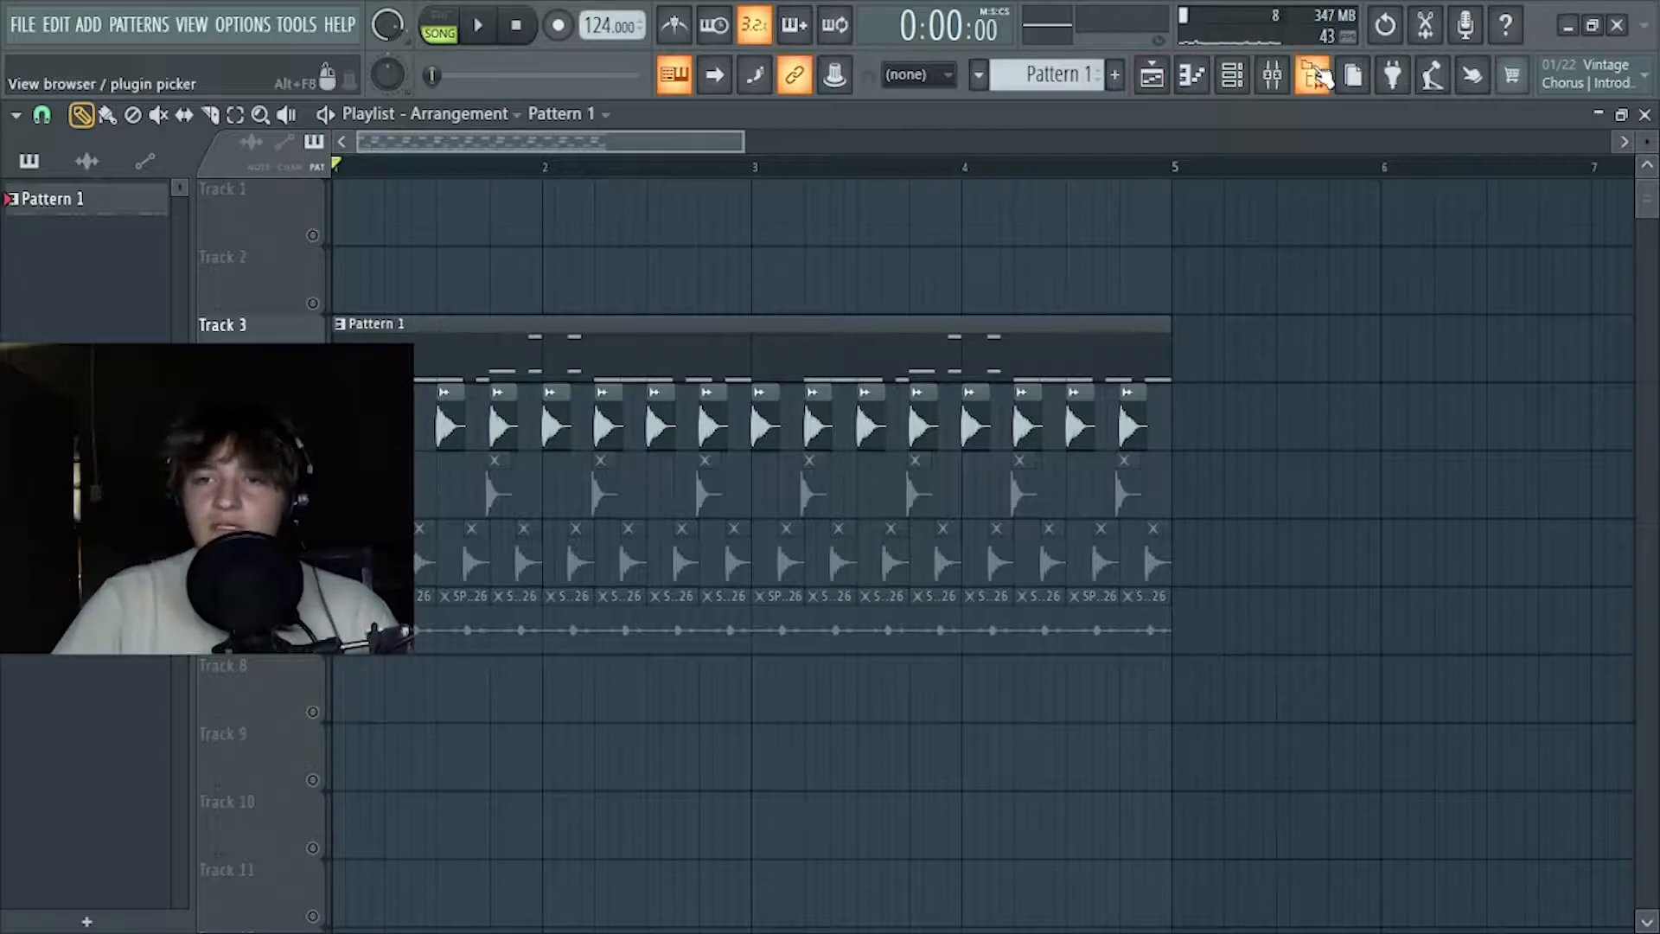
{"action": "left_click", "coordinate": [1150, 78]}
{"action": "left_click", "coordinate": [1331, 492]}
{"action": "left_click", "coordinate": [1306, 462]}
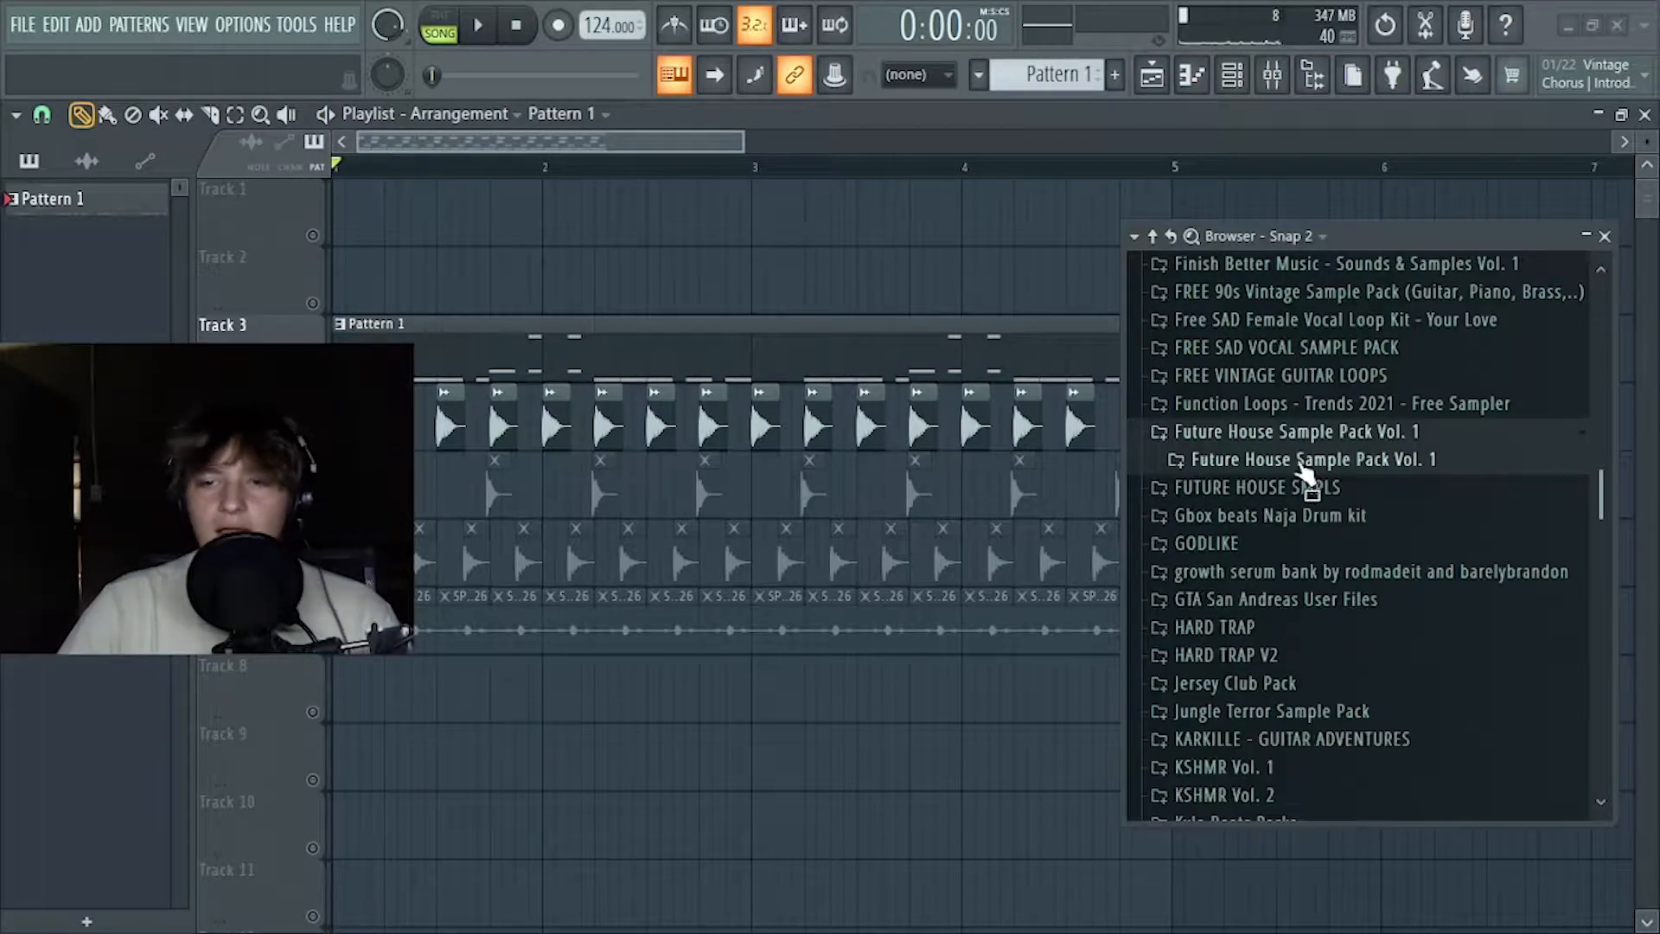
{"action": "left_click", "coordinate": [1306, 433]}
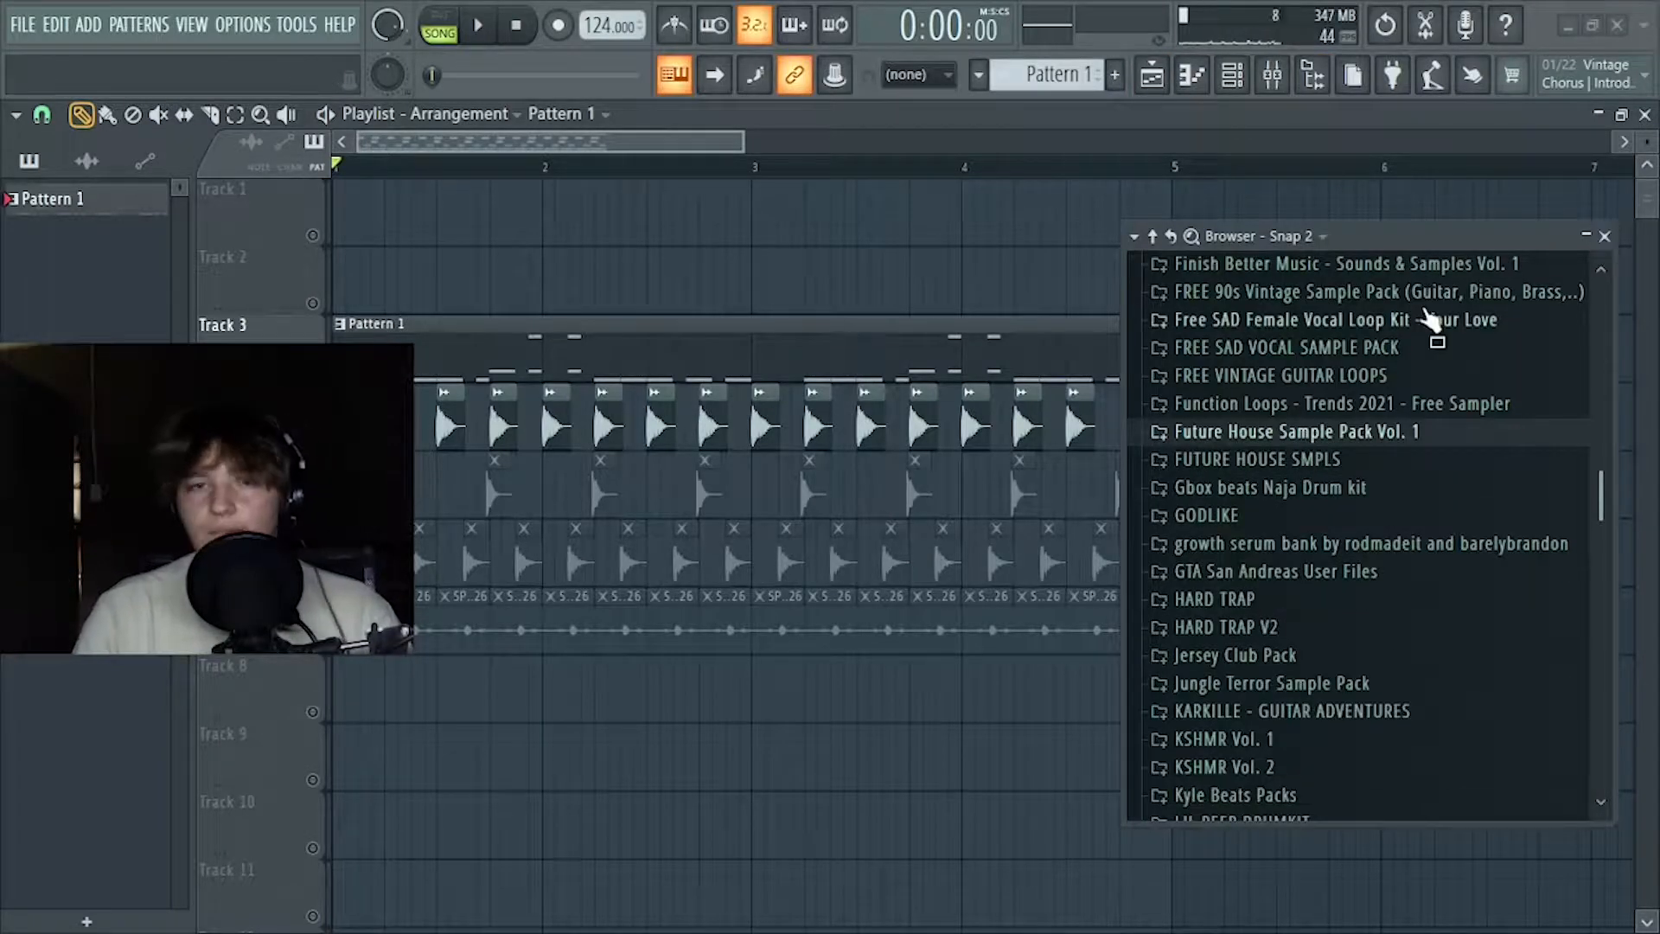
{"action": "left_click", "coordinate": [1605, 236]}
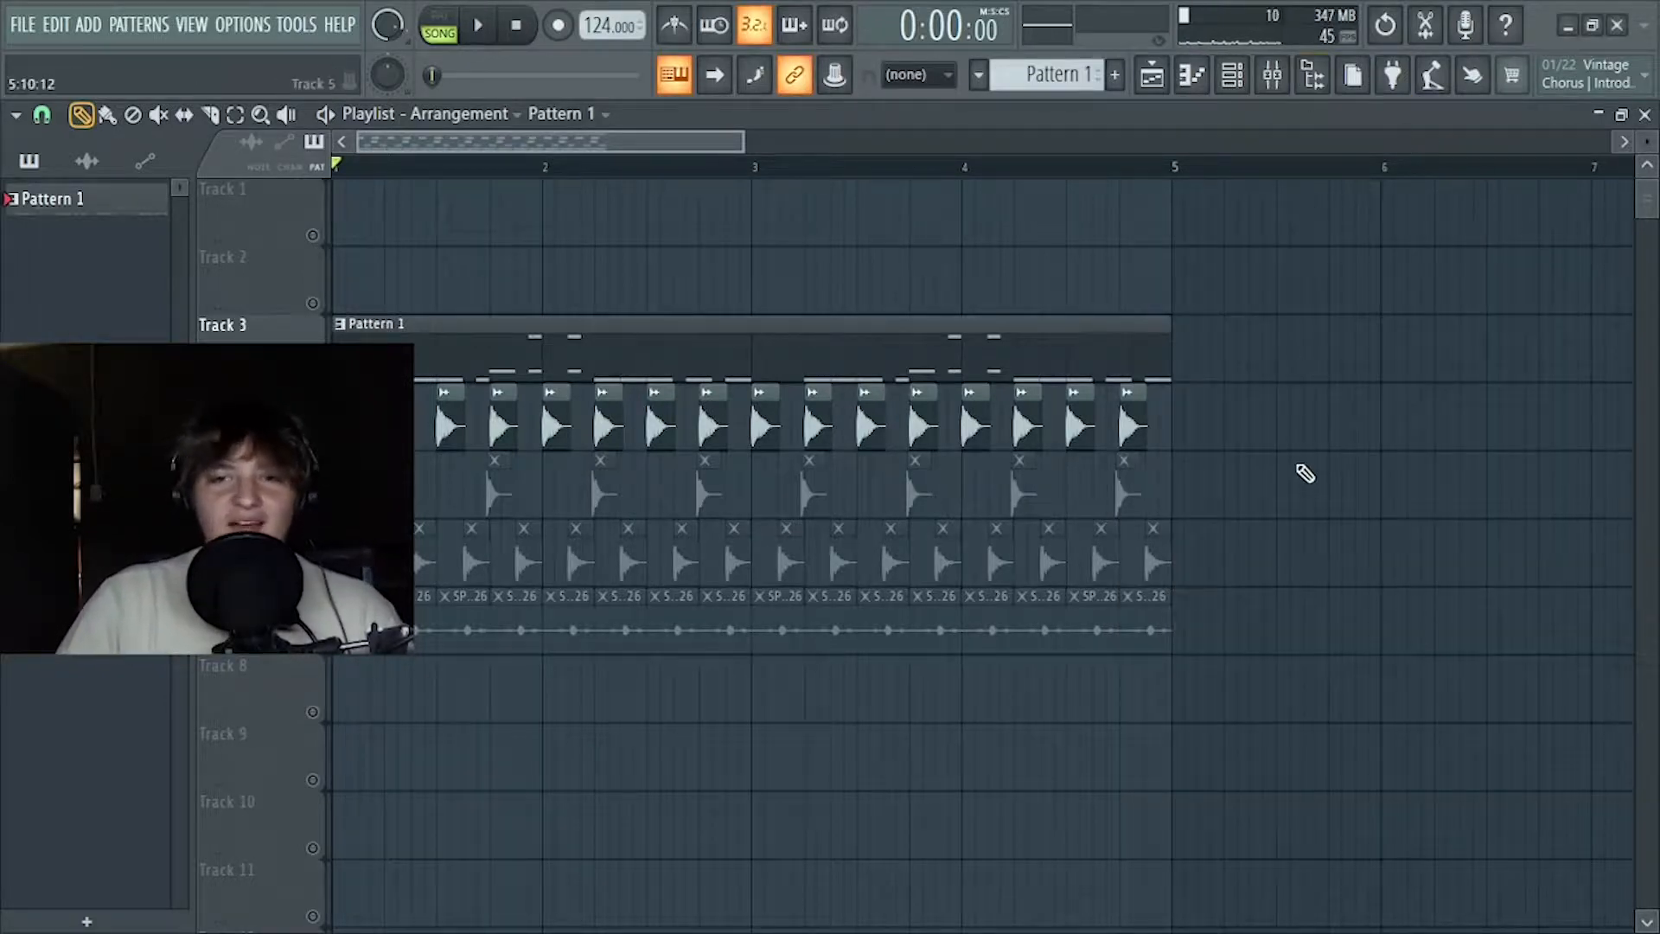
Unmute playlist Tracks 5, 6 and 7 and play the arrangement with all drum layers
{"action": "scroll", "coordinate": [1306, 473], "scroll_direction": "down", "scroll_amount": 1}
{"action": "scroll", "coordinate": [1306, 473], "scroll_direction": "up", "scroll_amount": 1}
{"action": "left_click", "coordinate": [313, 508]}
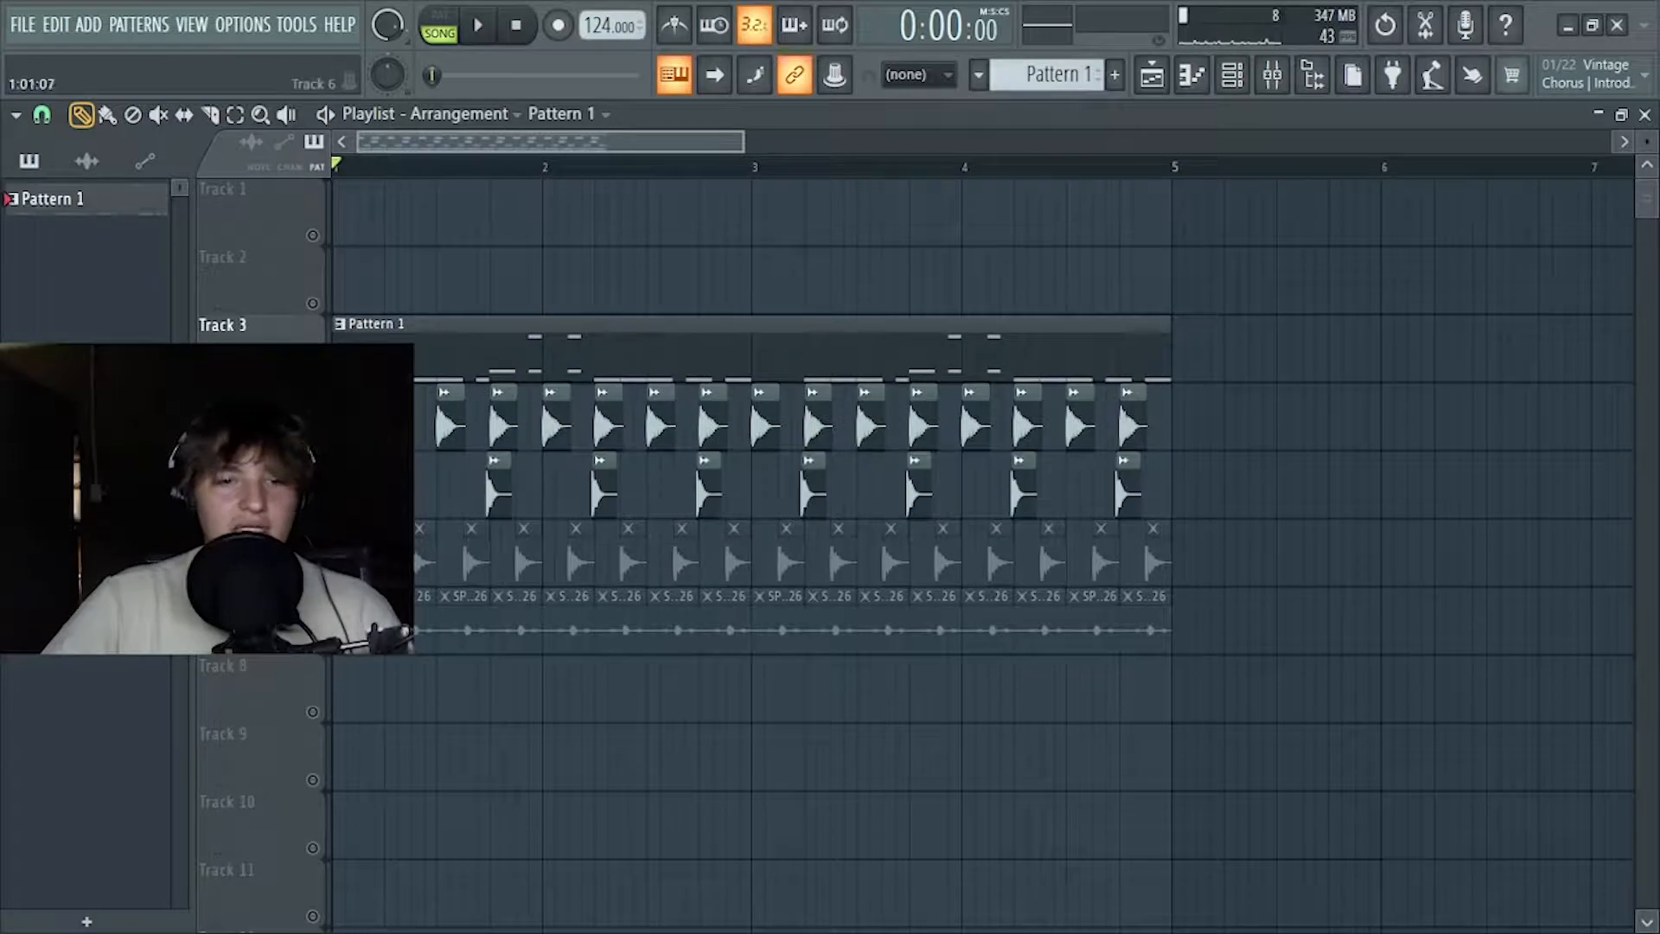
{"action": "left_click", "coordinate": [313, 577]}
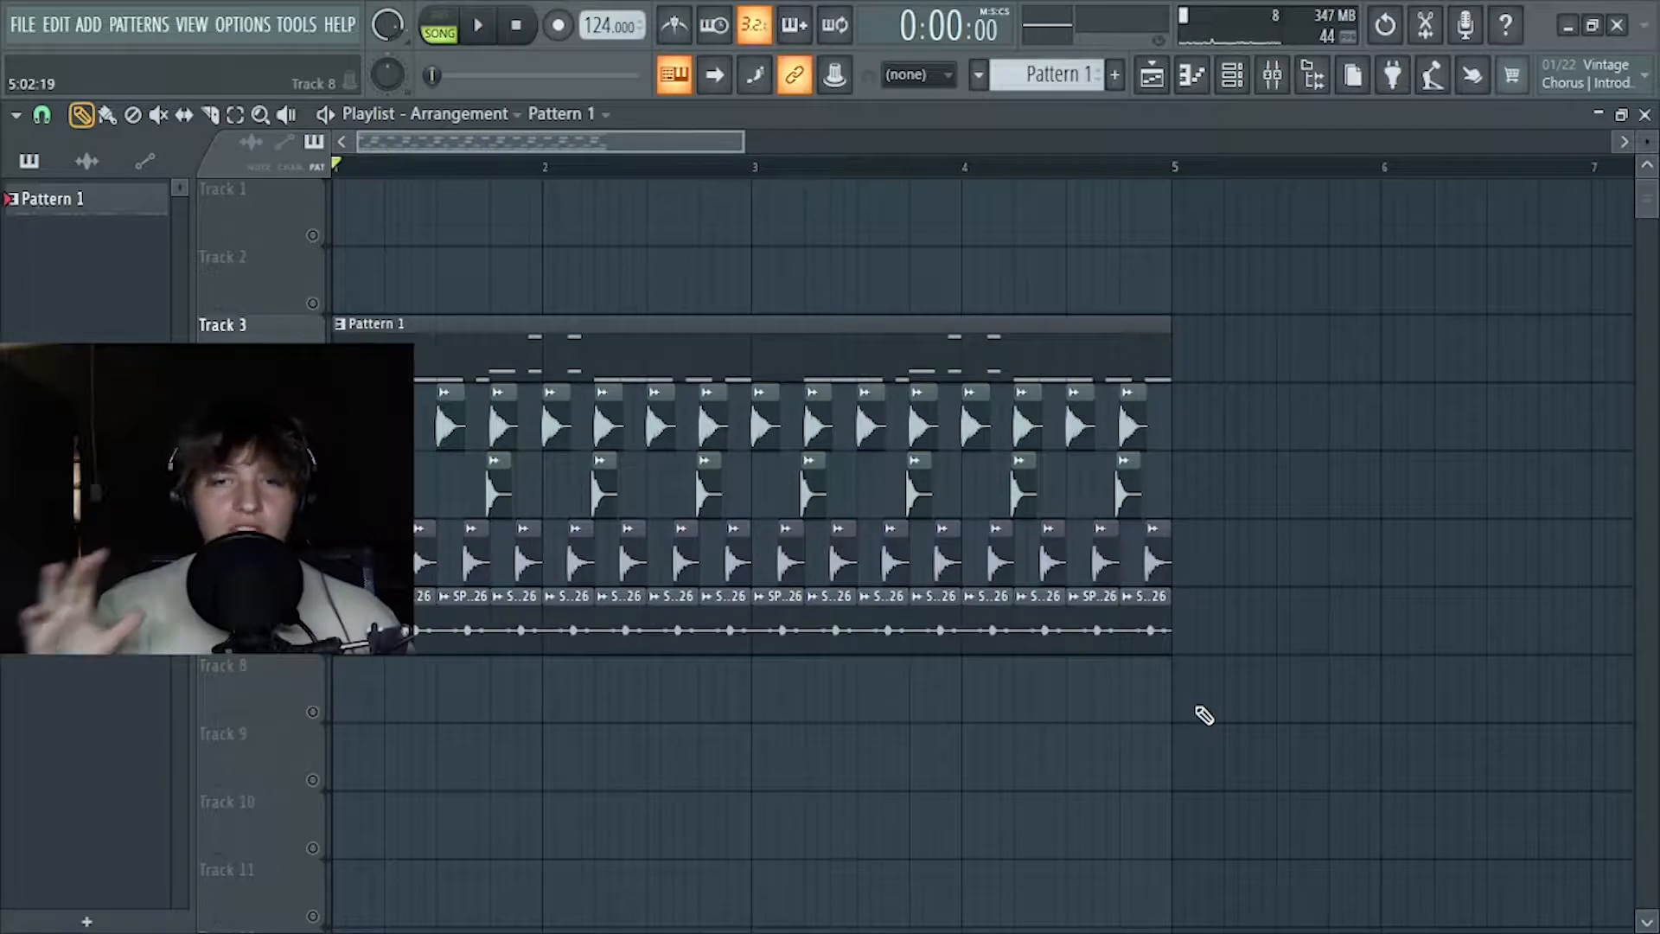
{"action": "key", "text": "space"}
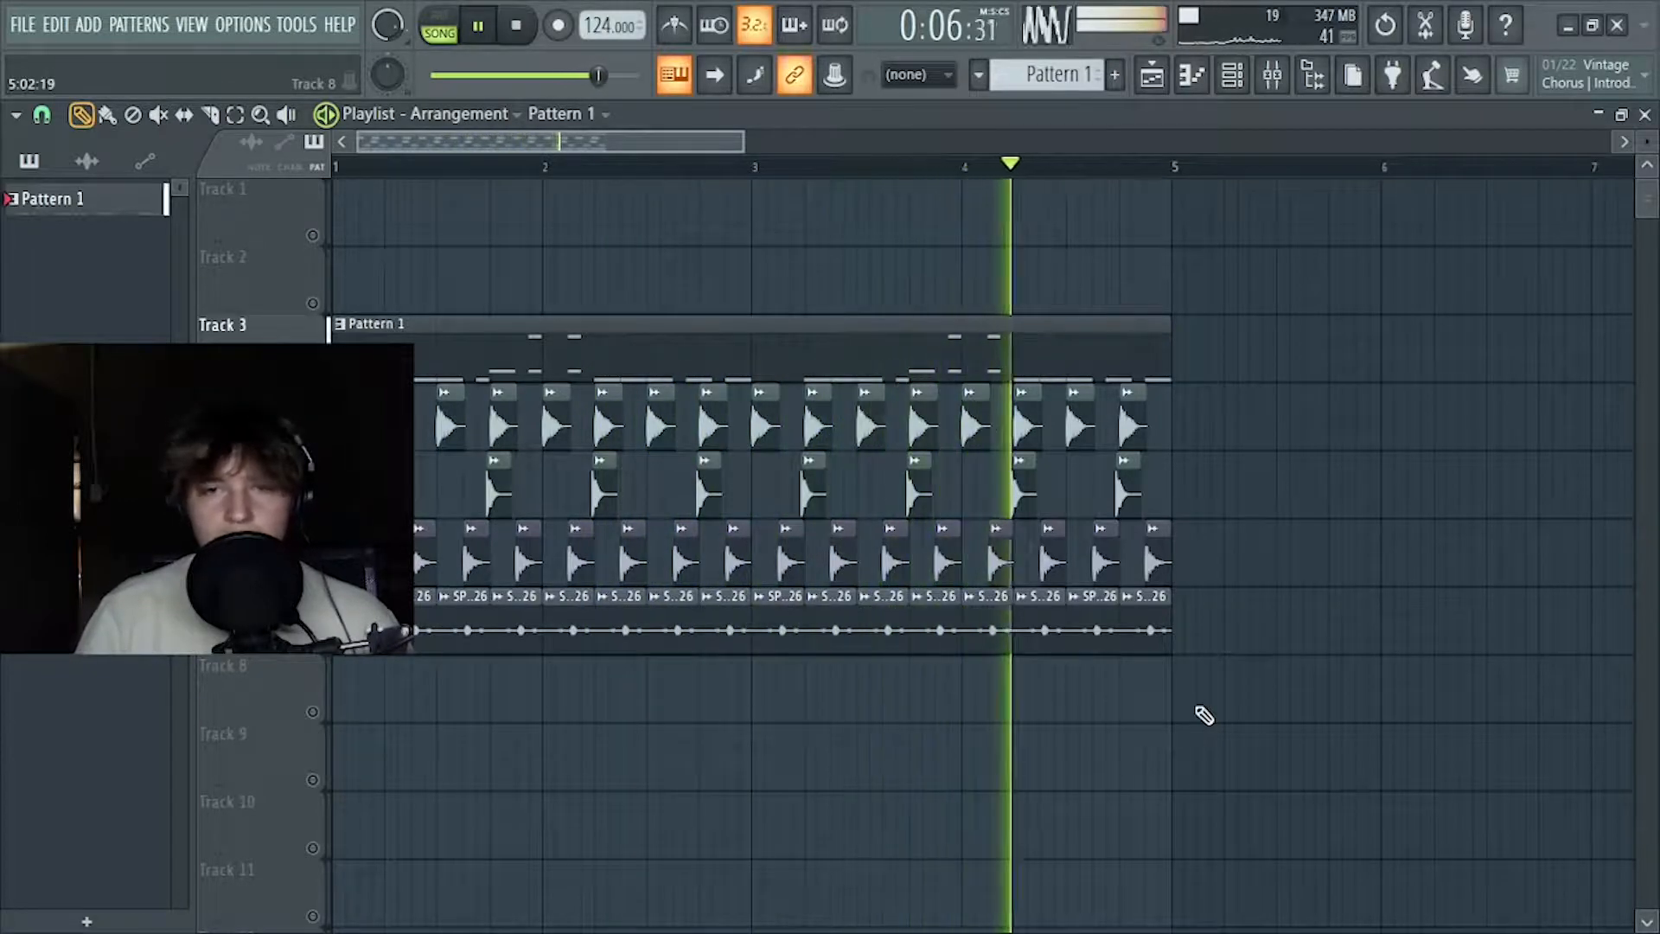
{"action": "key", "text": "space"}
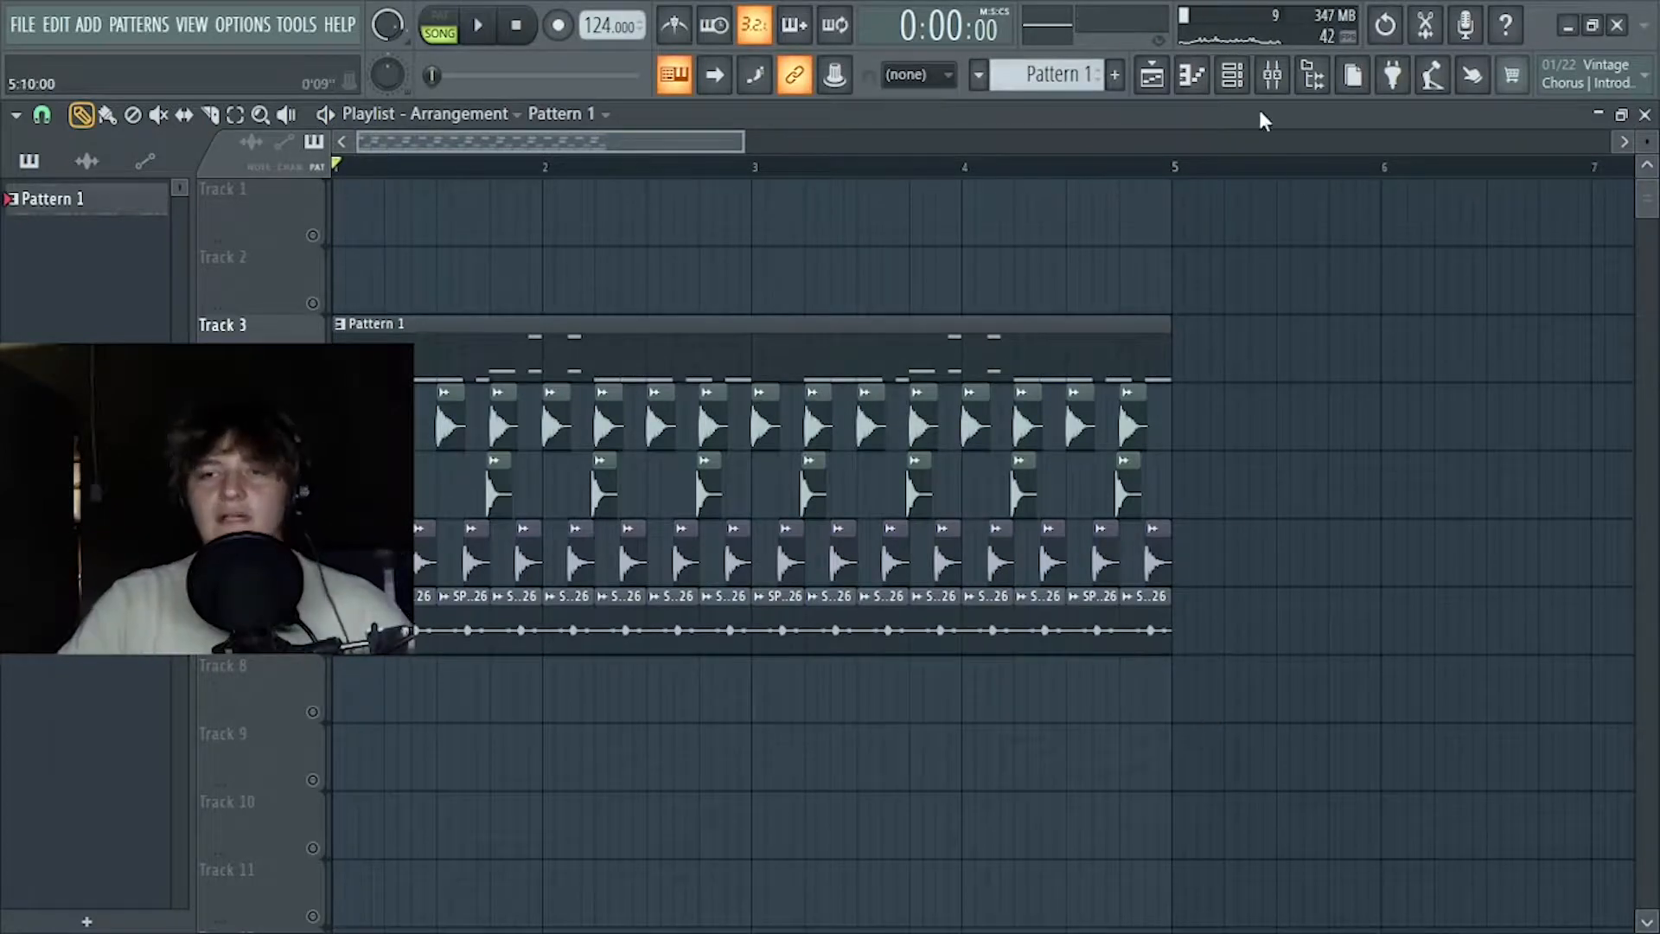
Disable the effect slots on mixer tracks 2 to 6 and play the song without their effects
{"action": "left_click", "coordinate": [1272, 75]}
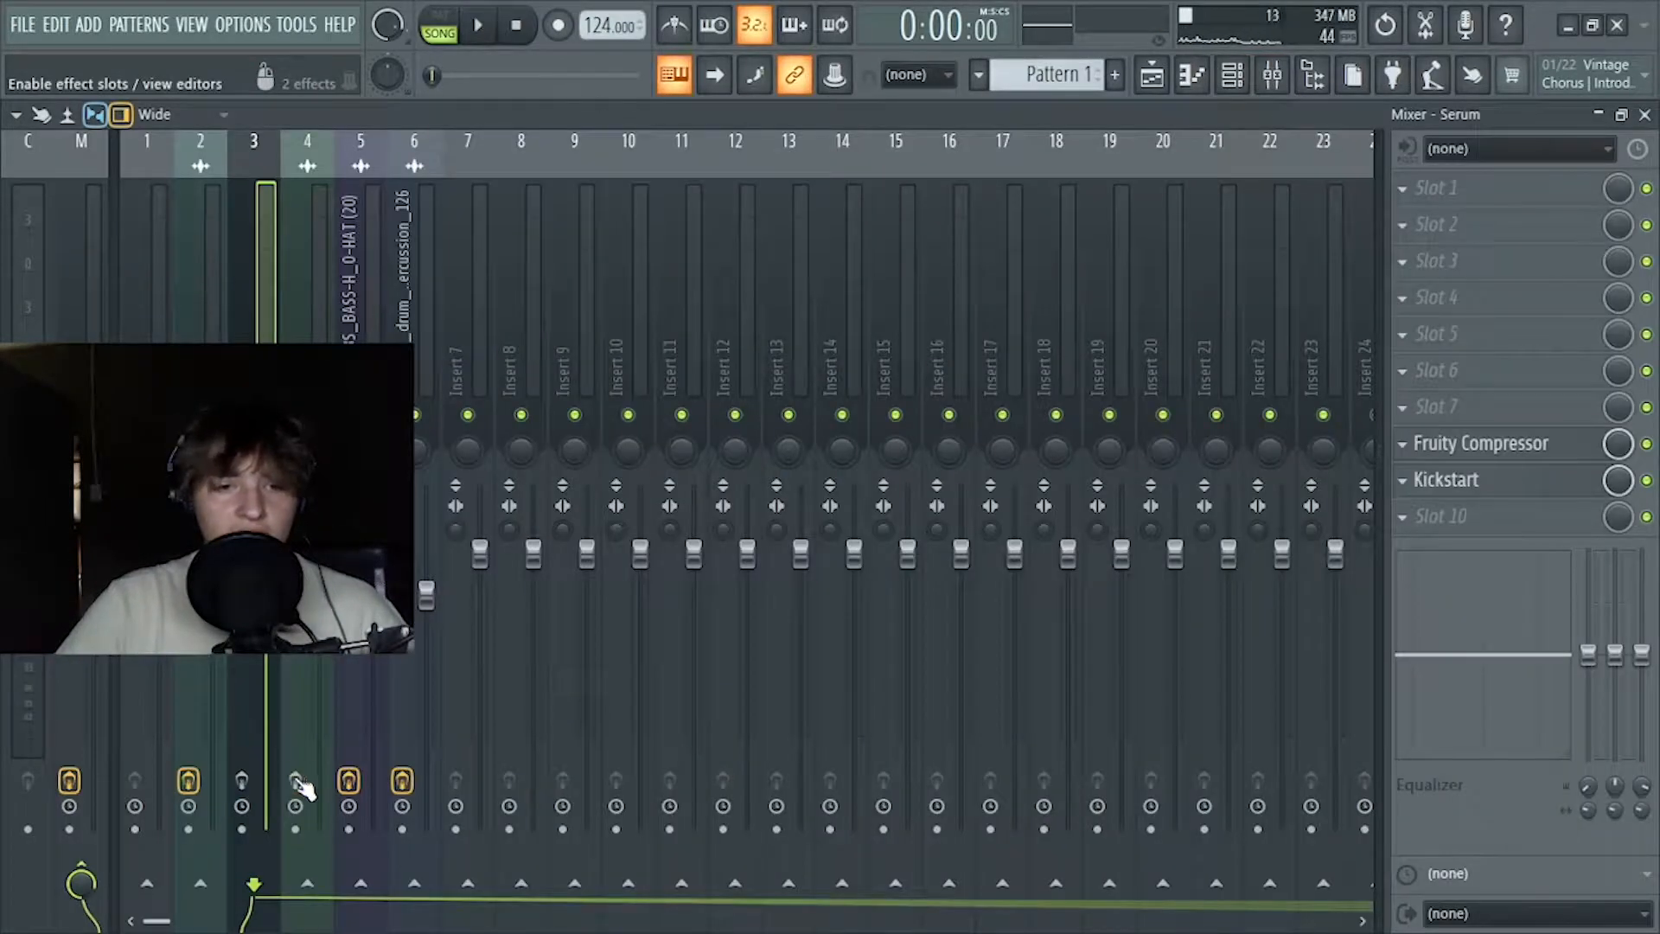
{"action": "left_click", "coordinate": [348, 781]}
{"action": "left_click", "coordinate": [402, 781]}
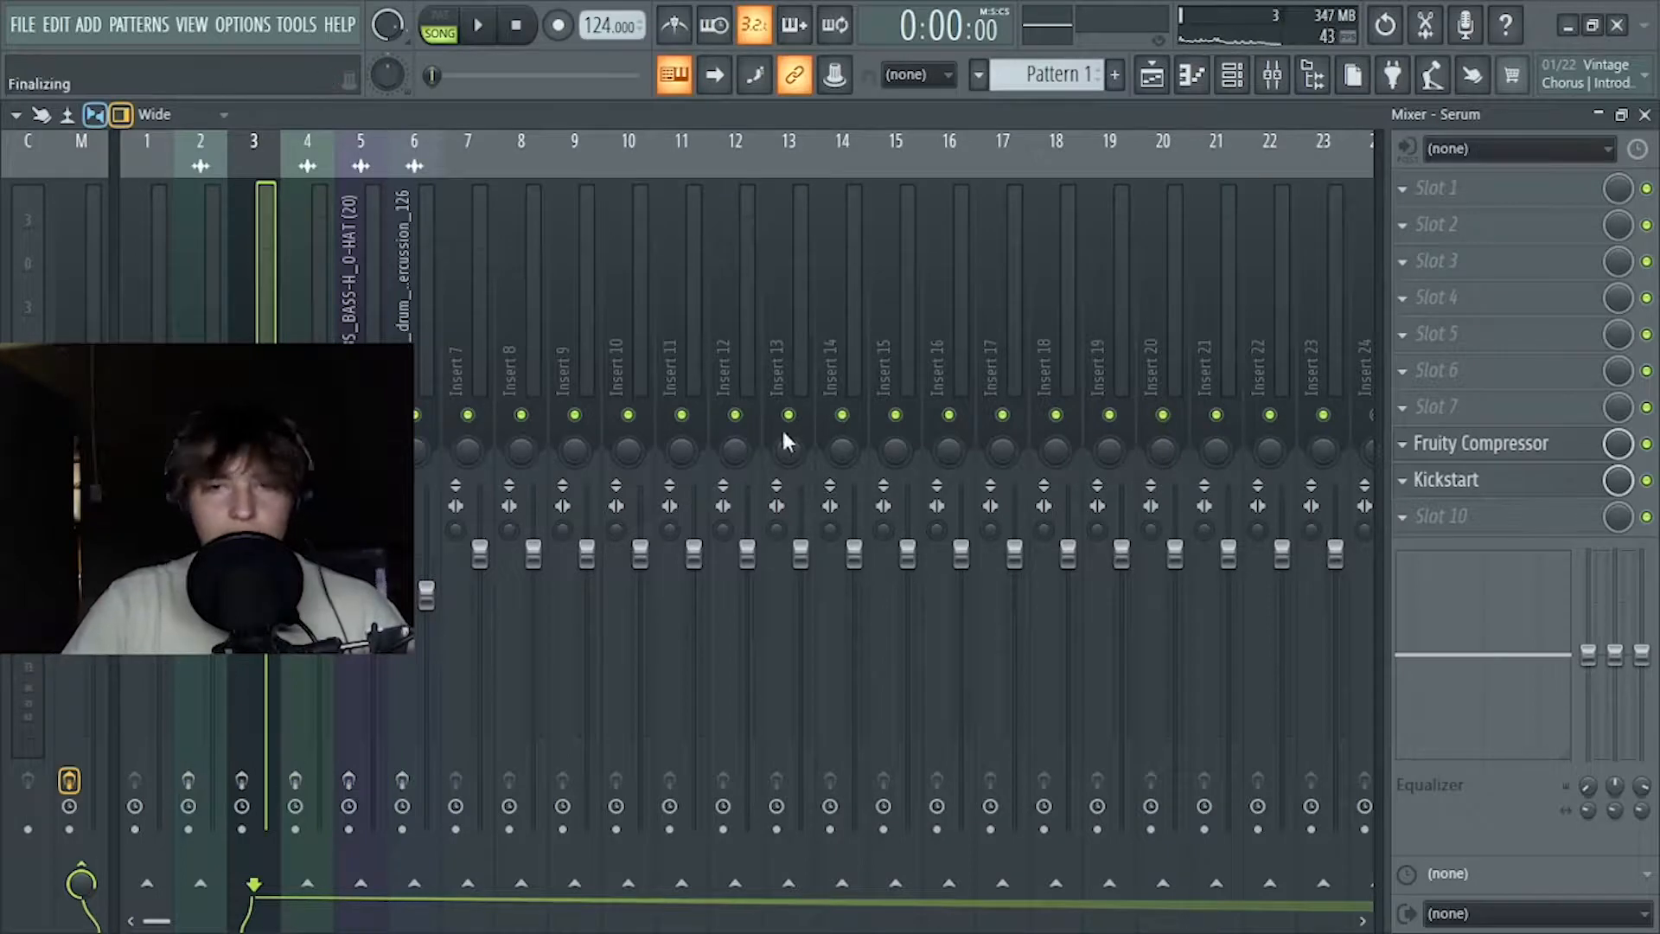
{"action": "key", "text": "space"}
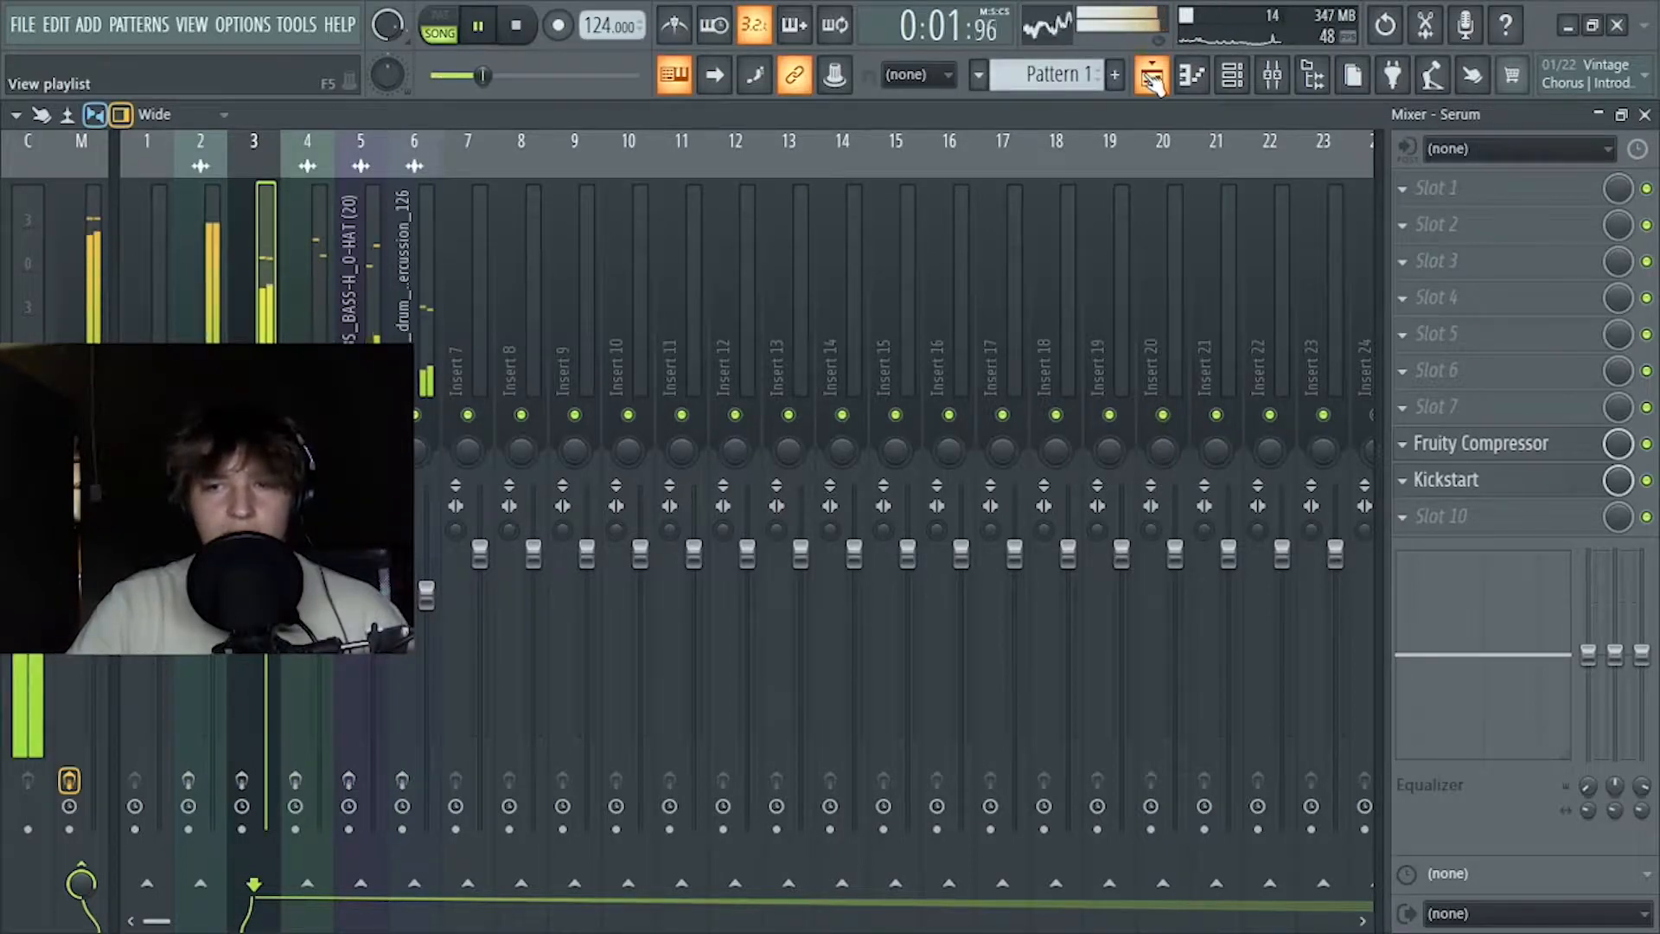
{"action": "key", "text": "space"}
Re-enable the Serum track's effect slots, bypass its Fruity Compressor and play the arrangement
{"action": "left_click", "coordinate": [242, 781]}
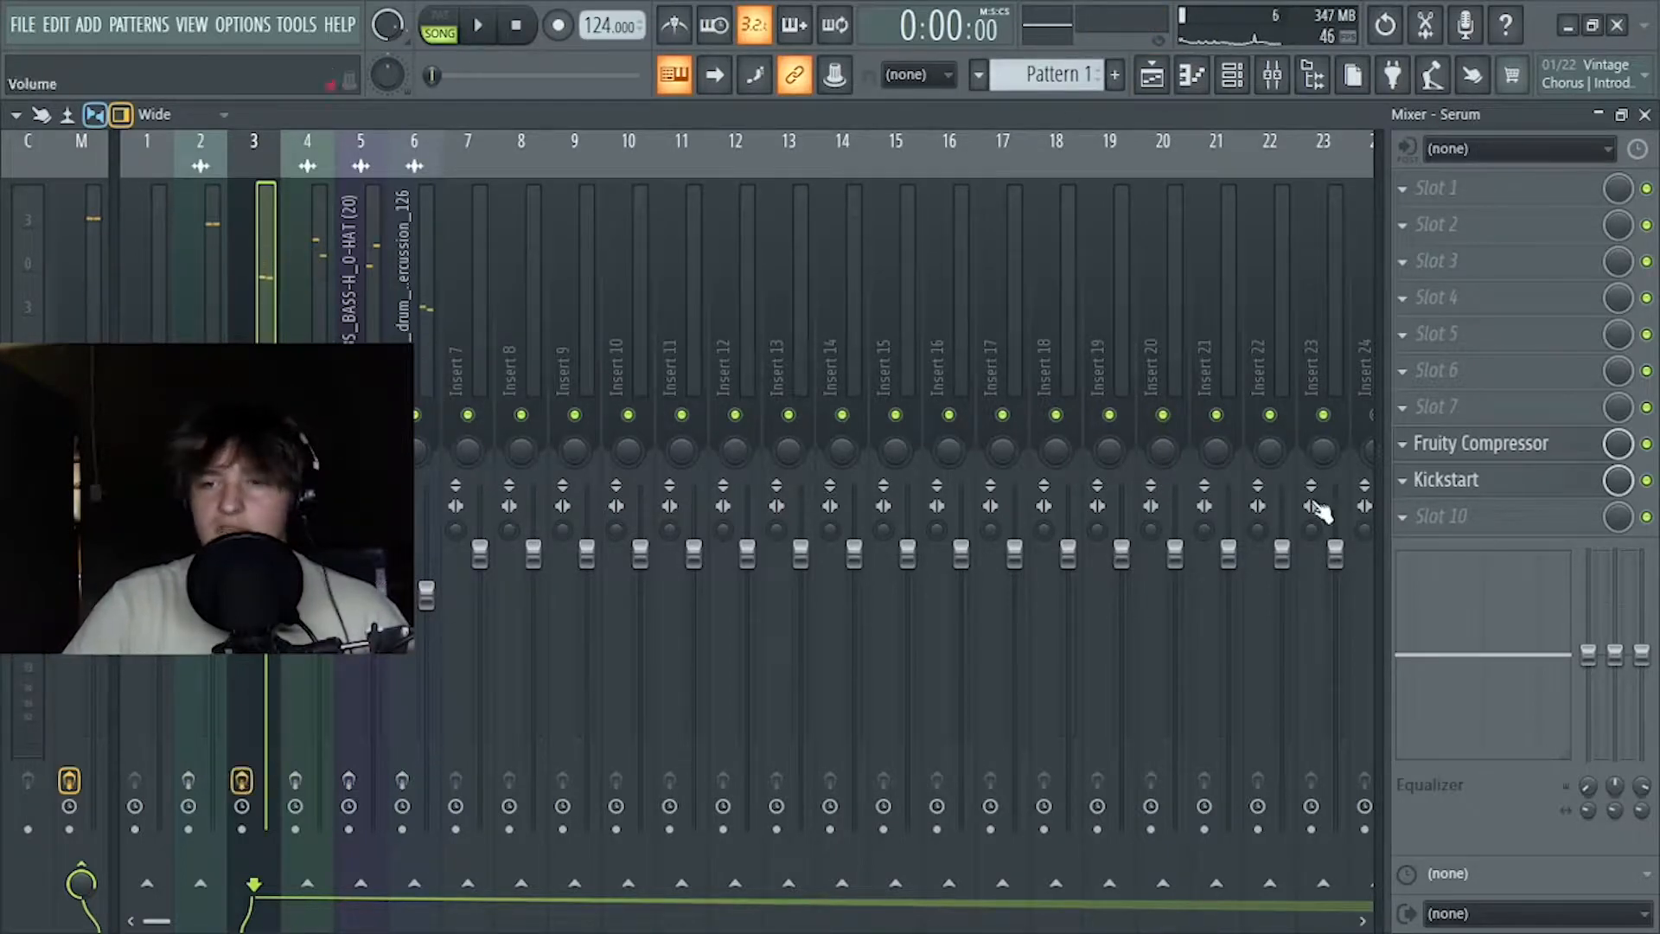
{"action": "left_click", "coordinate": [1647, 443]}
{"action": "left_click", "coordinate": [1155, 76]}
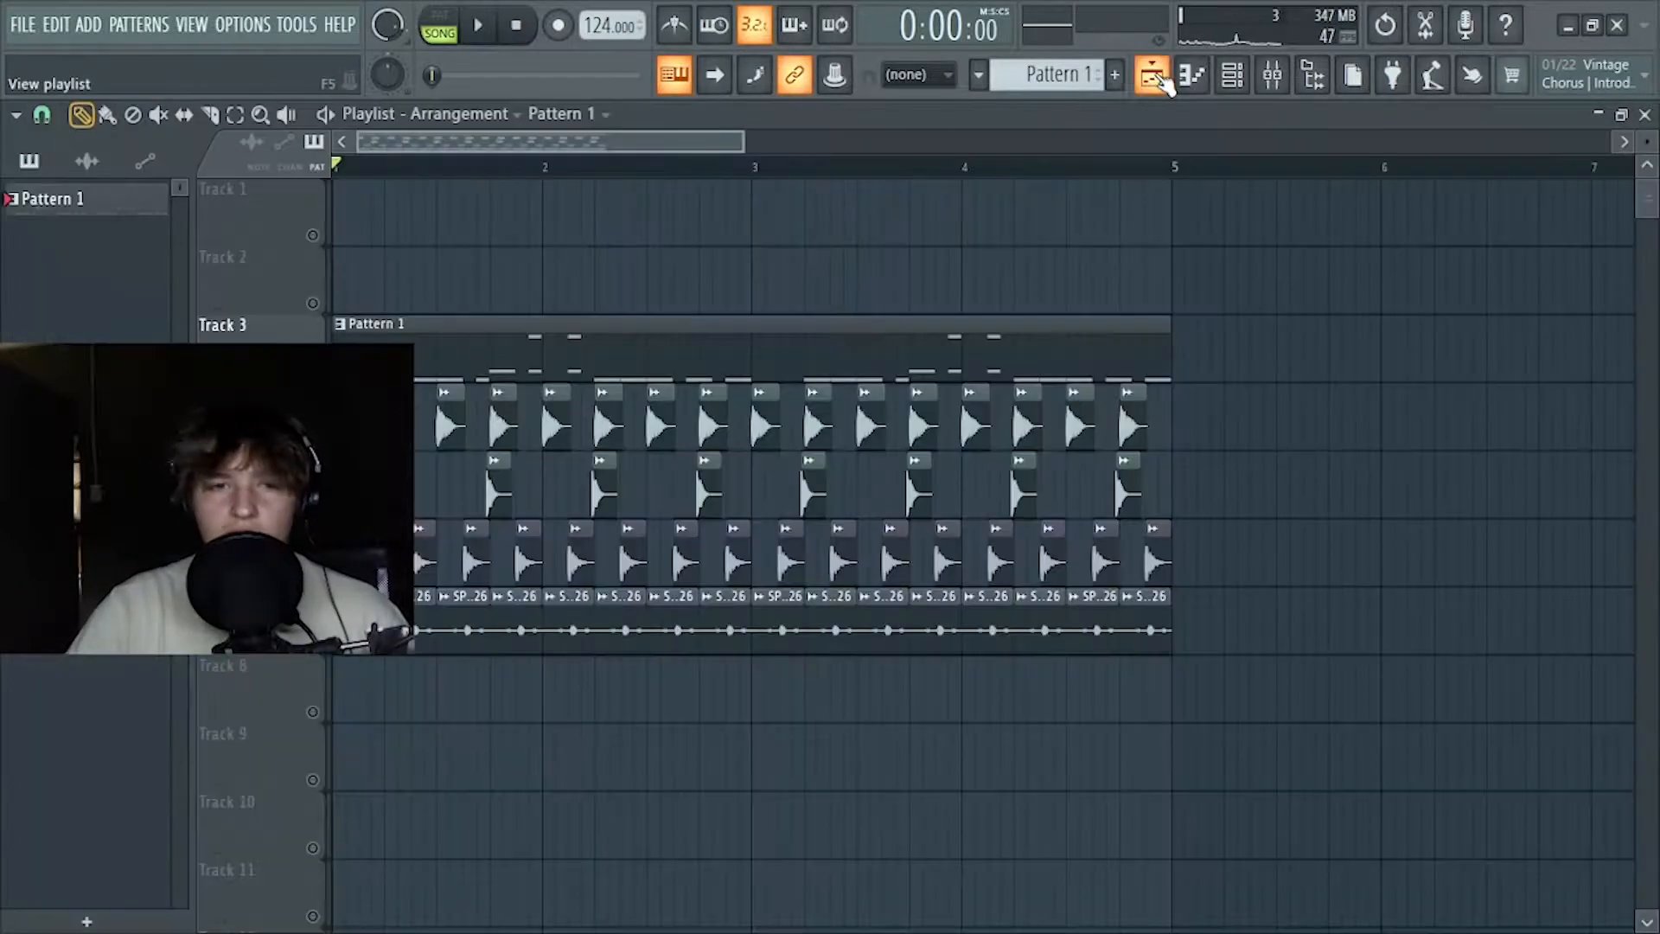
{"action": "key", "text": "space"}
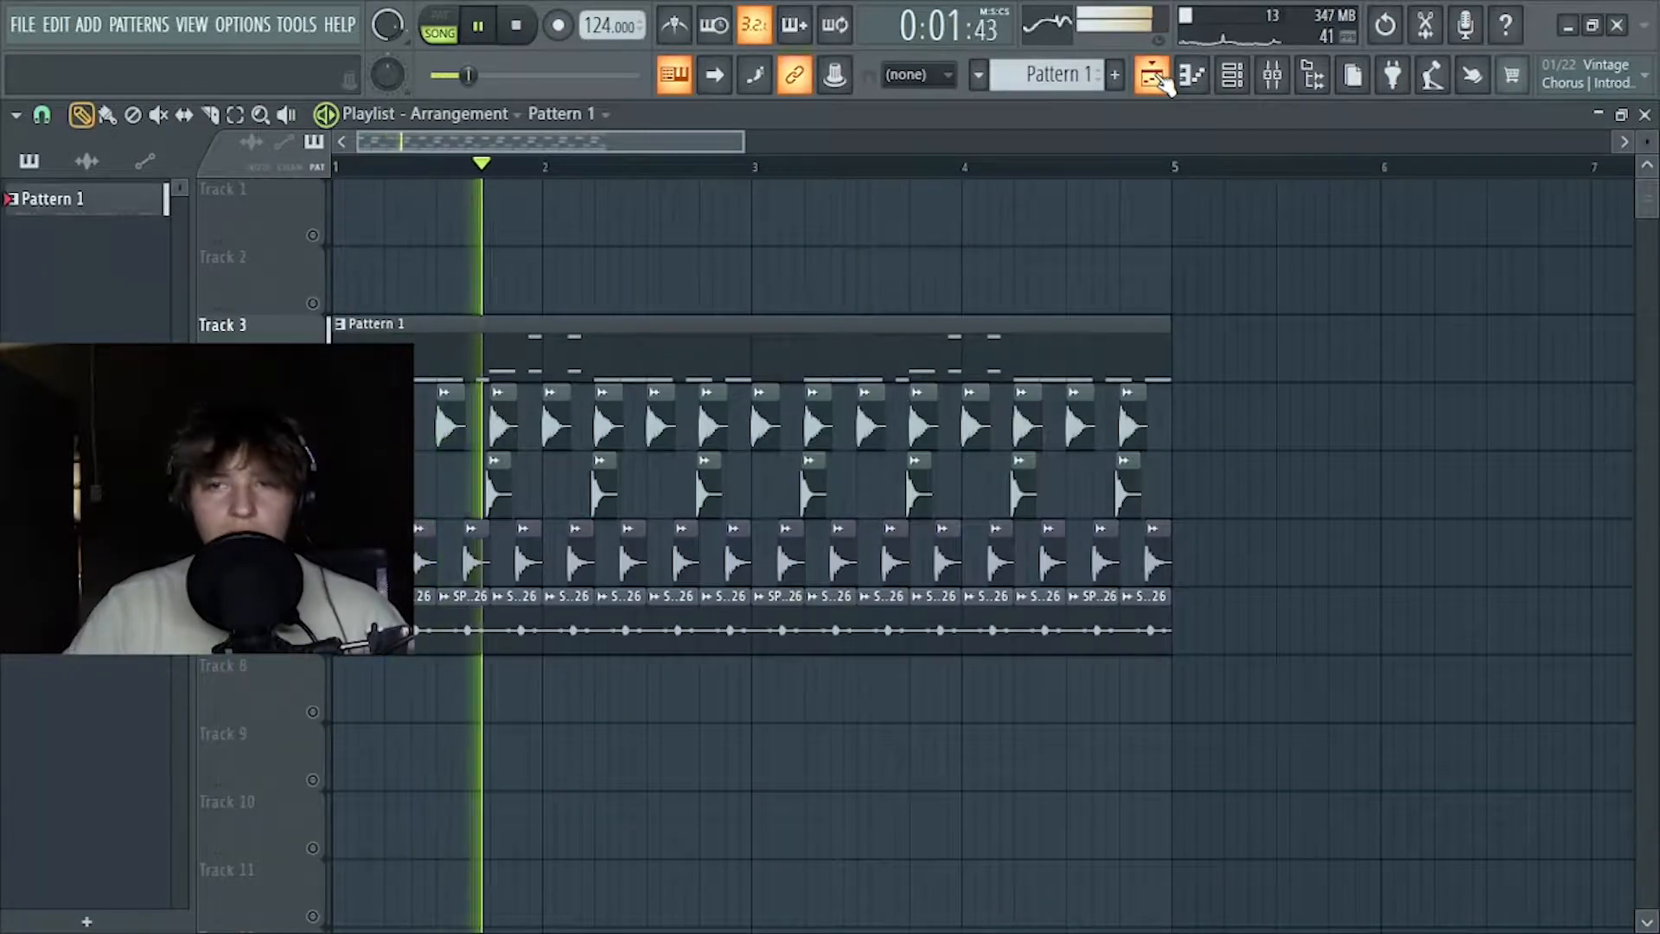
{"action": "left_click", "coordinate": [1278, 91]}
{"action": "left_click", "coordinate": [1278, 91]}
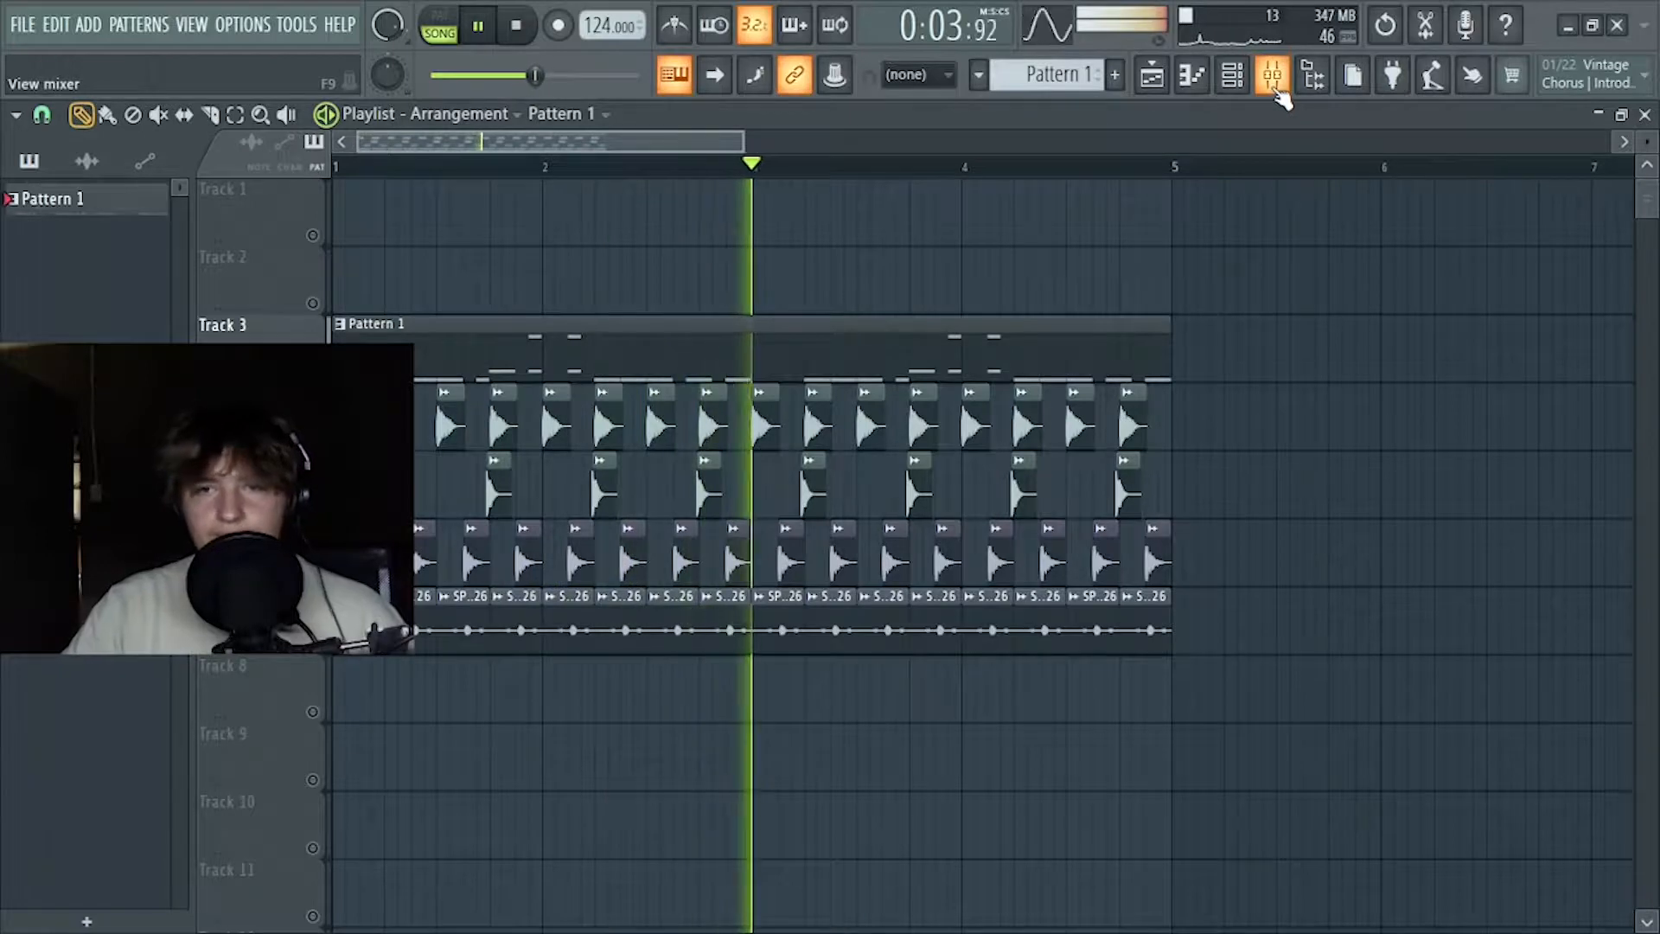
{"action": "left_click", "coordinate": [1278, 91]}
{"action": "left_click", "coordinate": [1278, 91]}
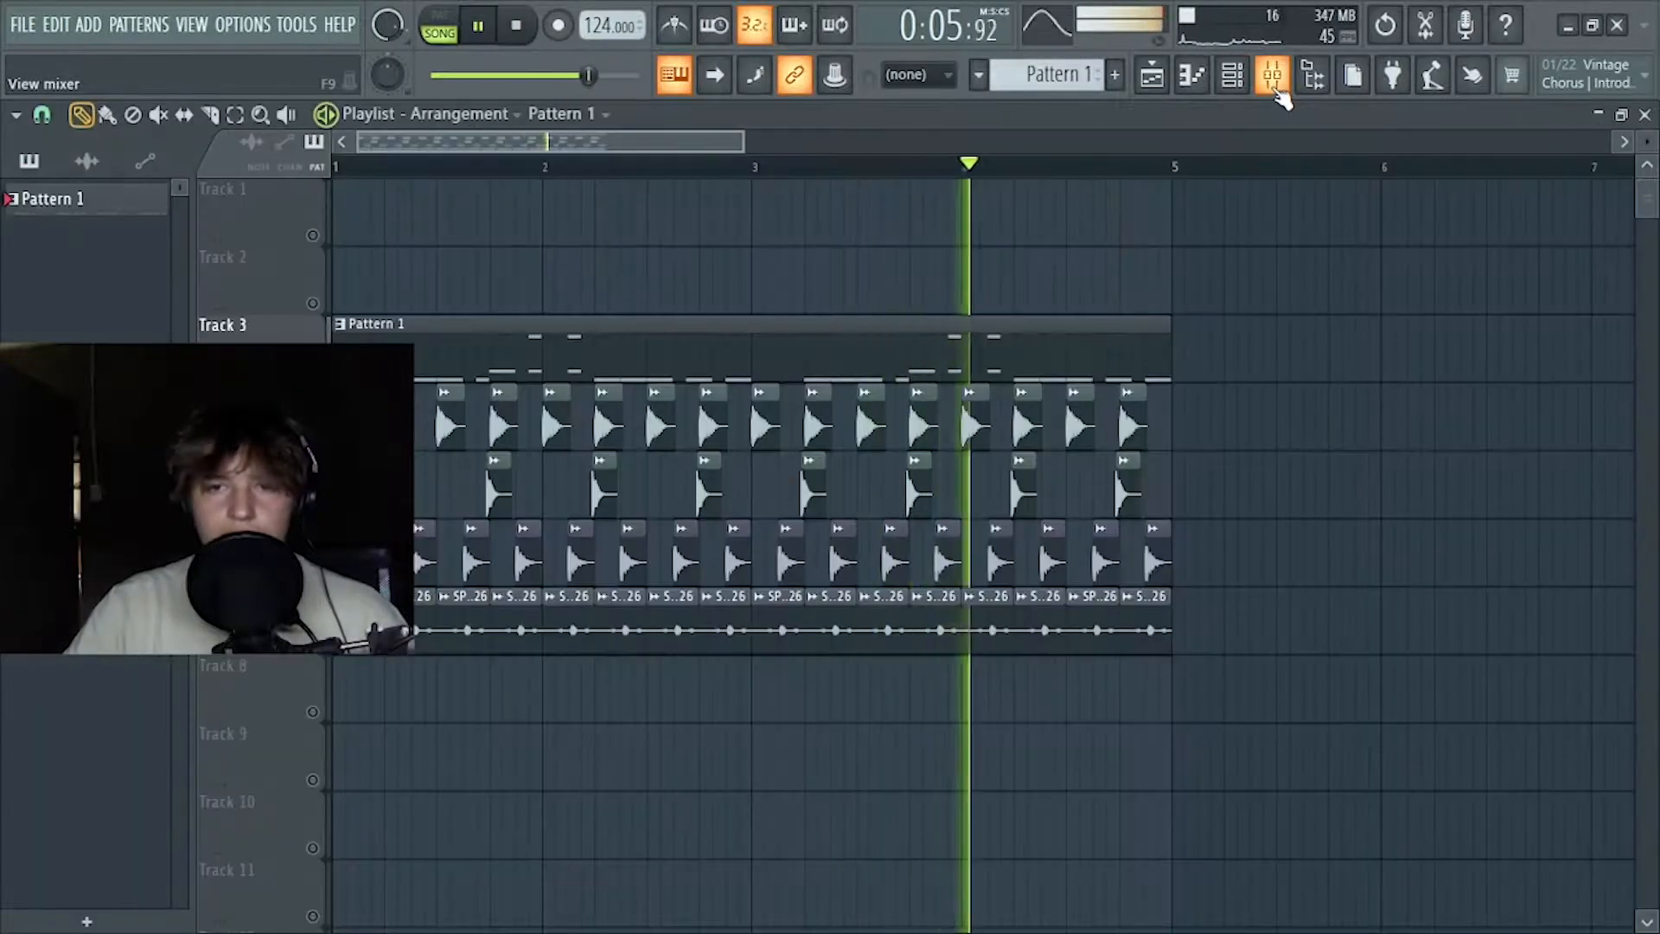
{"action": "key", "text": "space"}
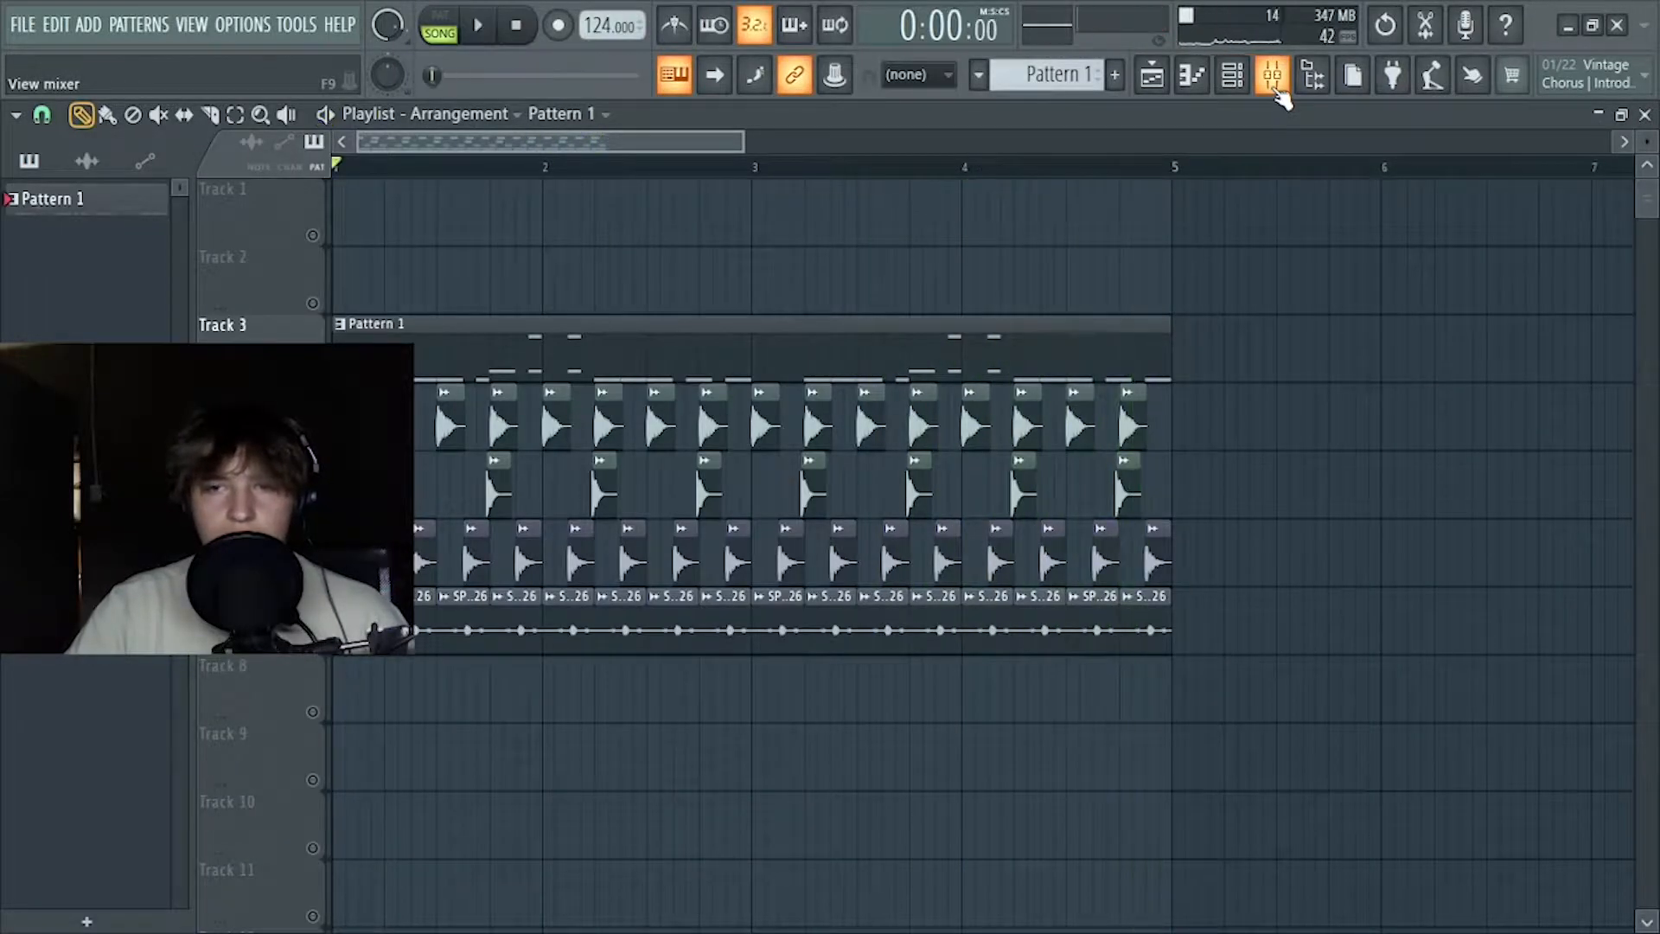
Re-enable the effect slots on mixer tracks 2, 4, 5 and 6 and play the arrangement in the playlist
{"action": "left_click", "coordinate": [1278, 91]}
{"action": "left_click", "coordinate": [296, 781]}
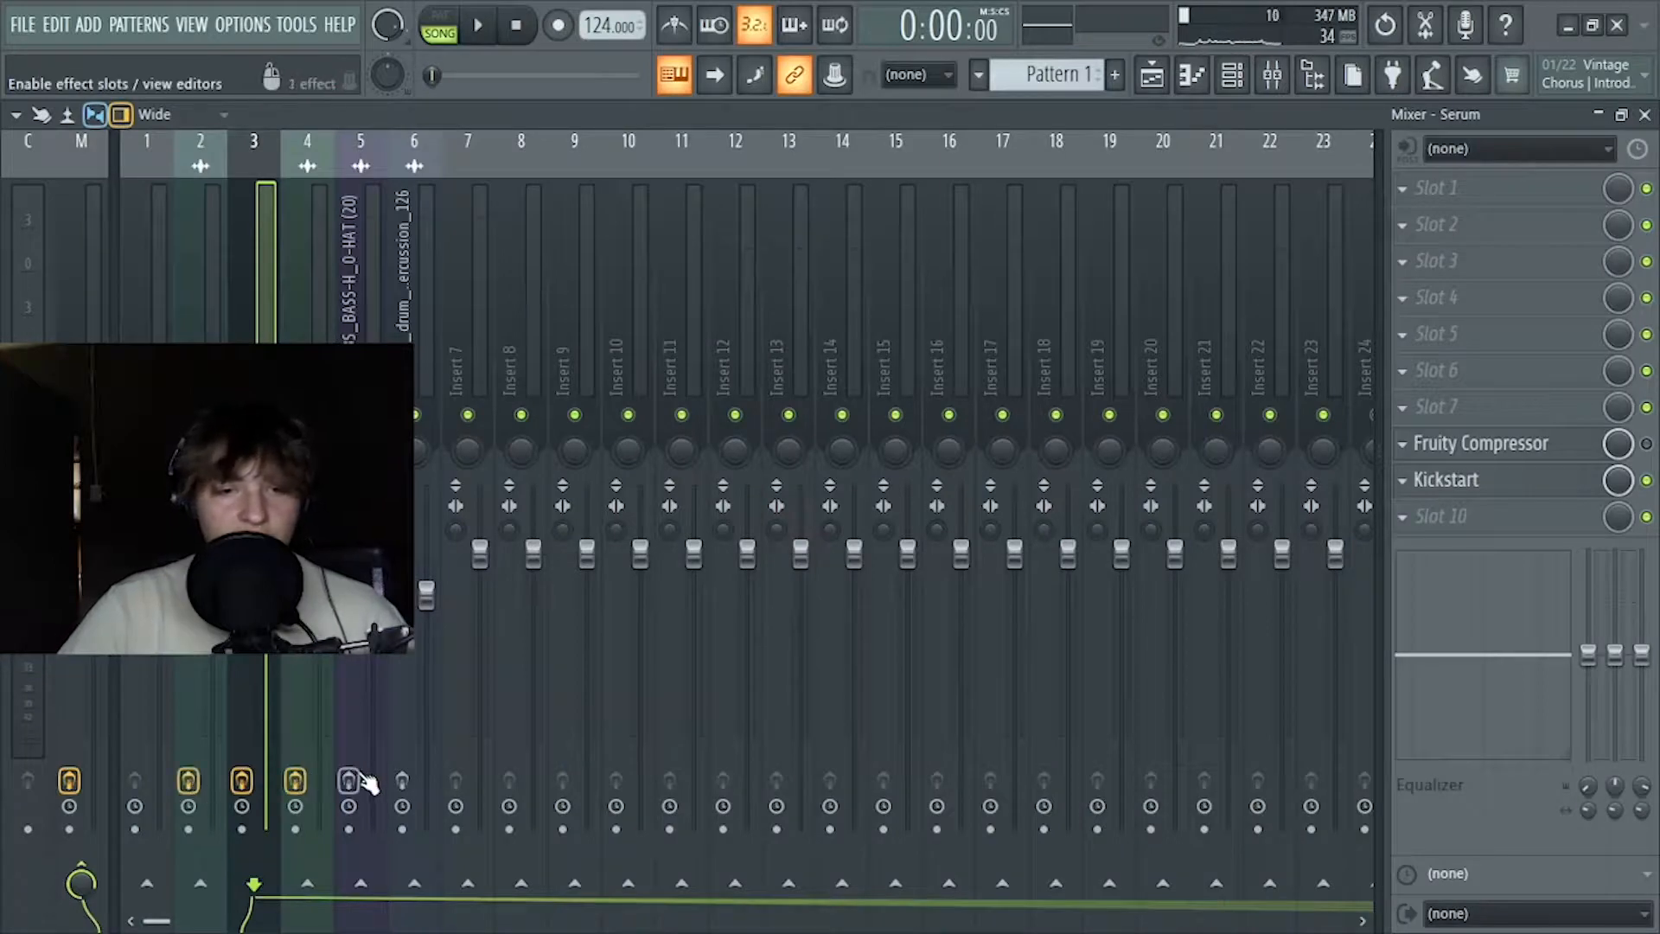
{"action": "left_click", "coordinate": [348, 781]}
{"action": "left_click", "coordinate": [402, 781]}
{"action": "key", "text": "space"}
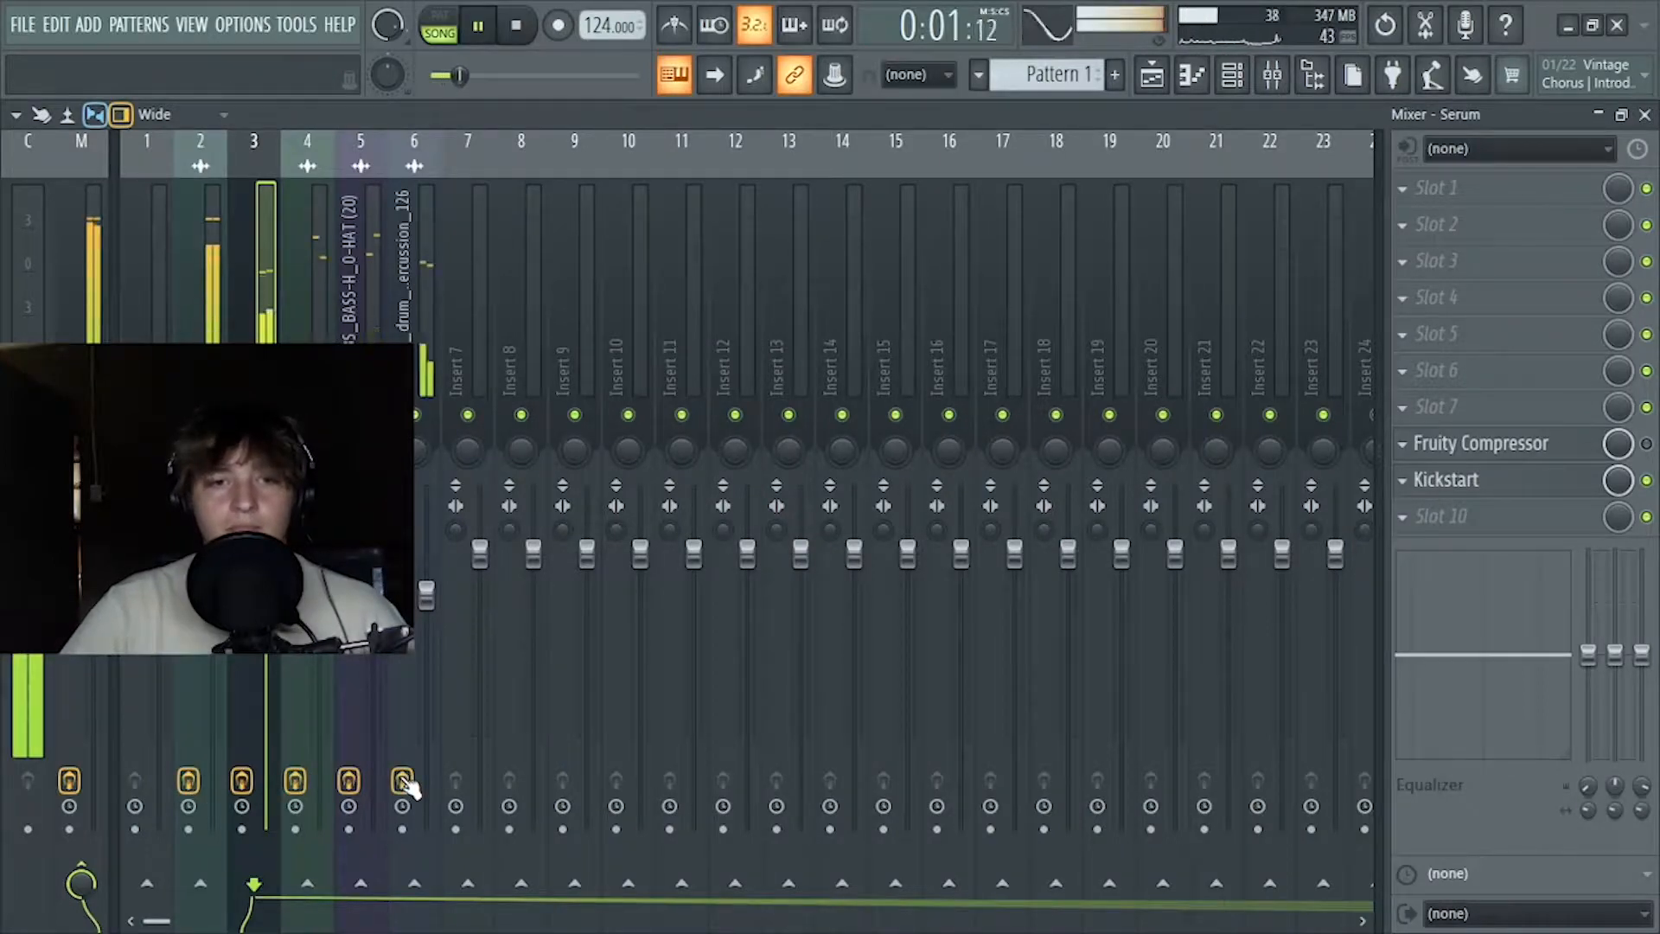
{"action": "left_click", "coordinate": [1154, 86]}
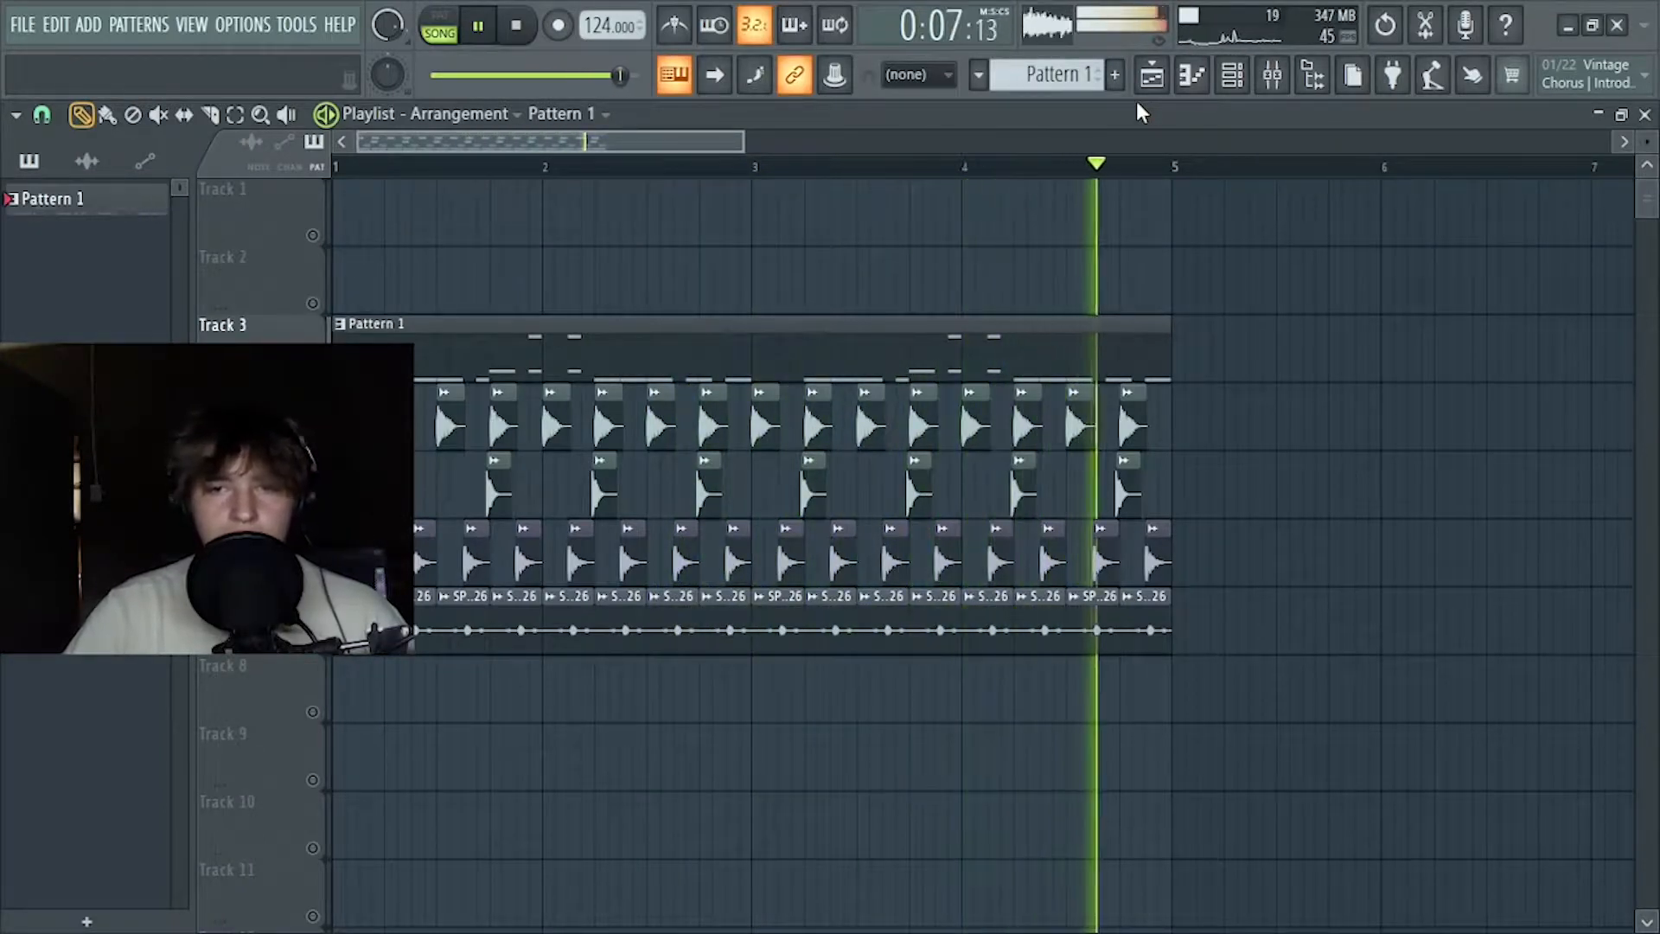
{"action": "key", "text": "space"}
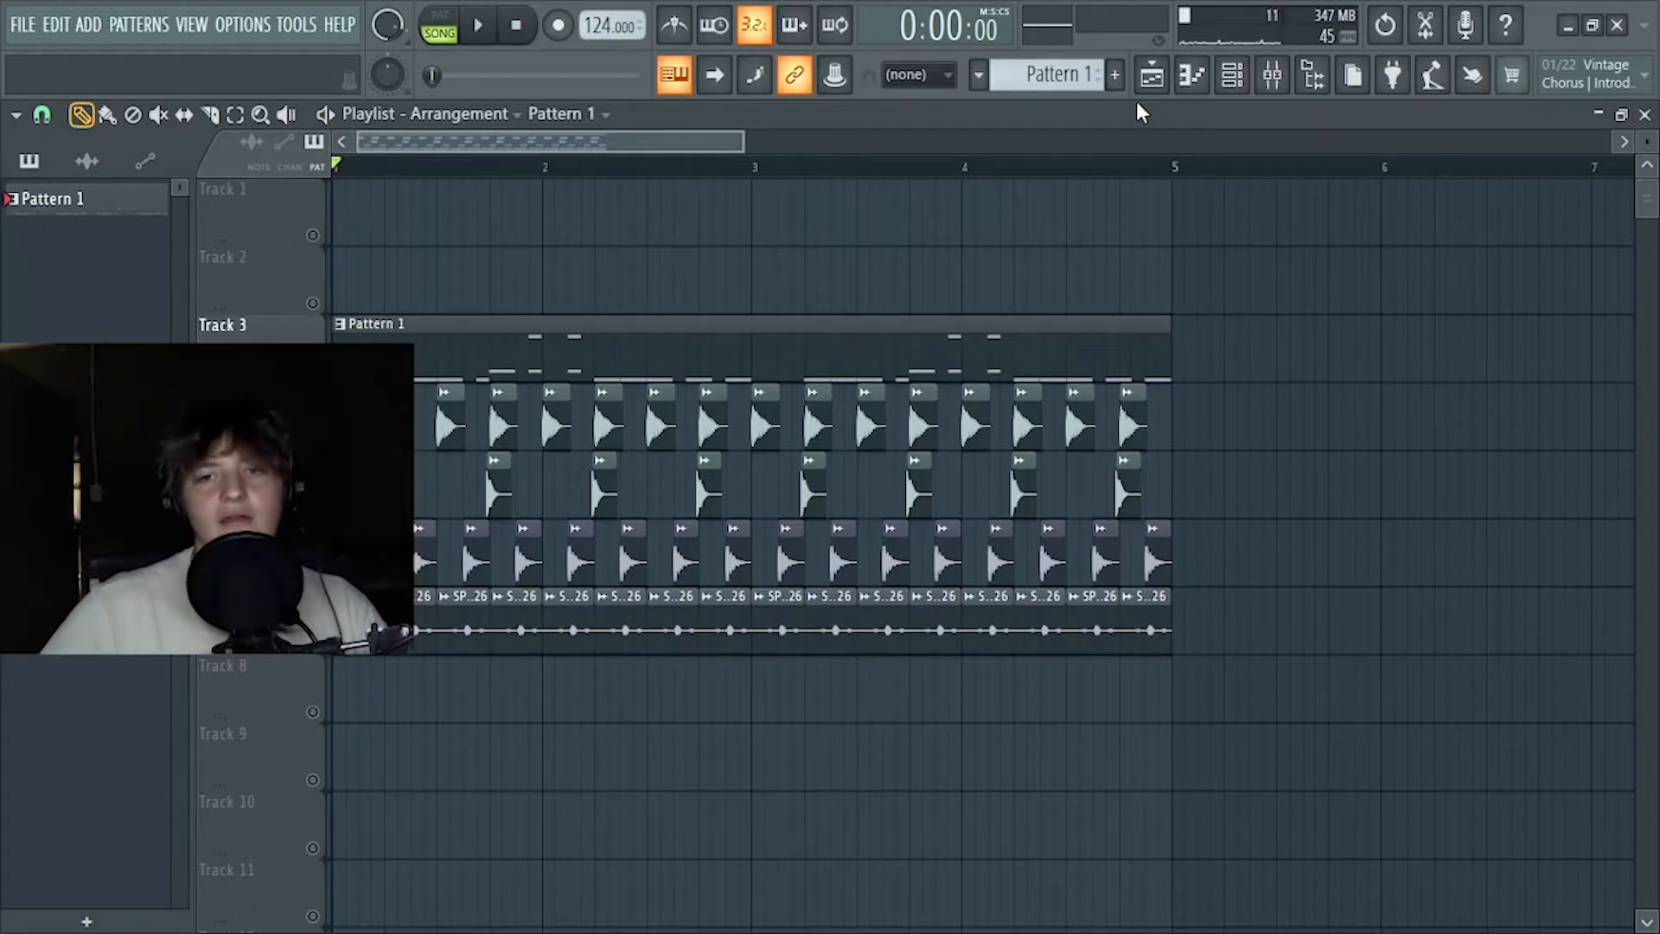
{"action": "scroll", "coordinate": [1022, 176], "scroll_direction": "down", "scroll_amount": 1}
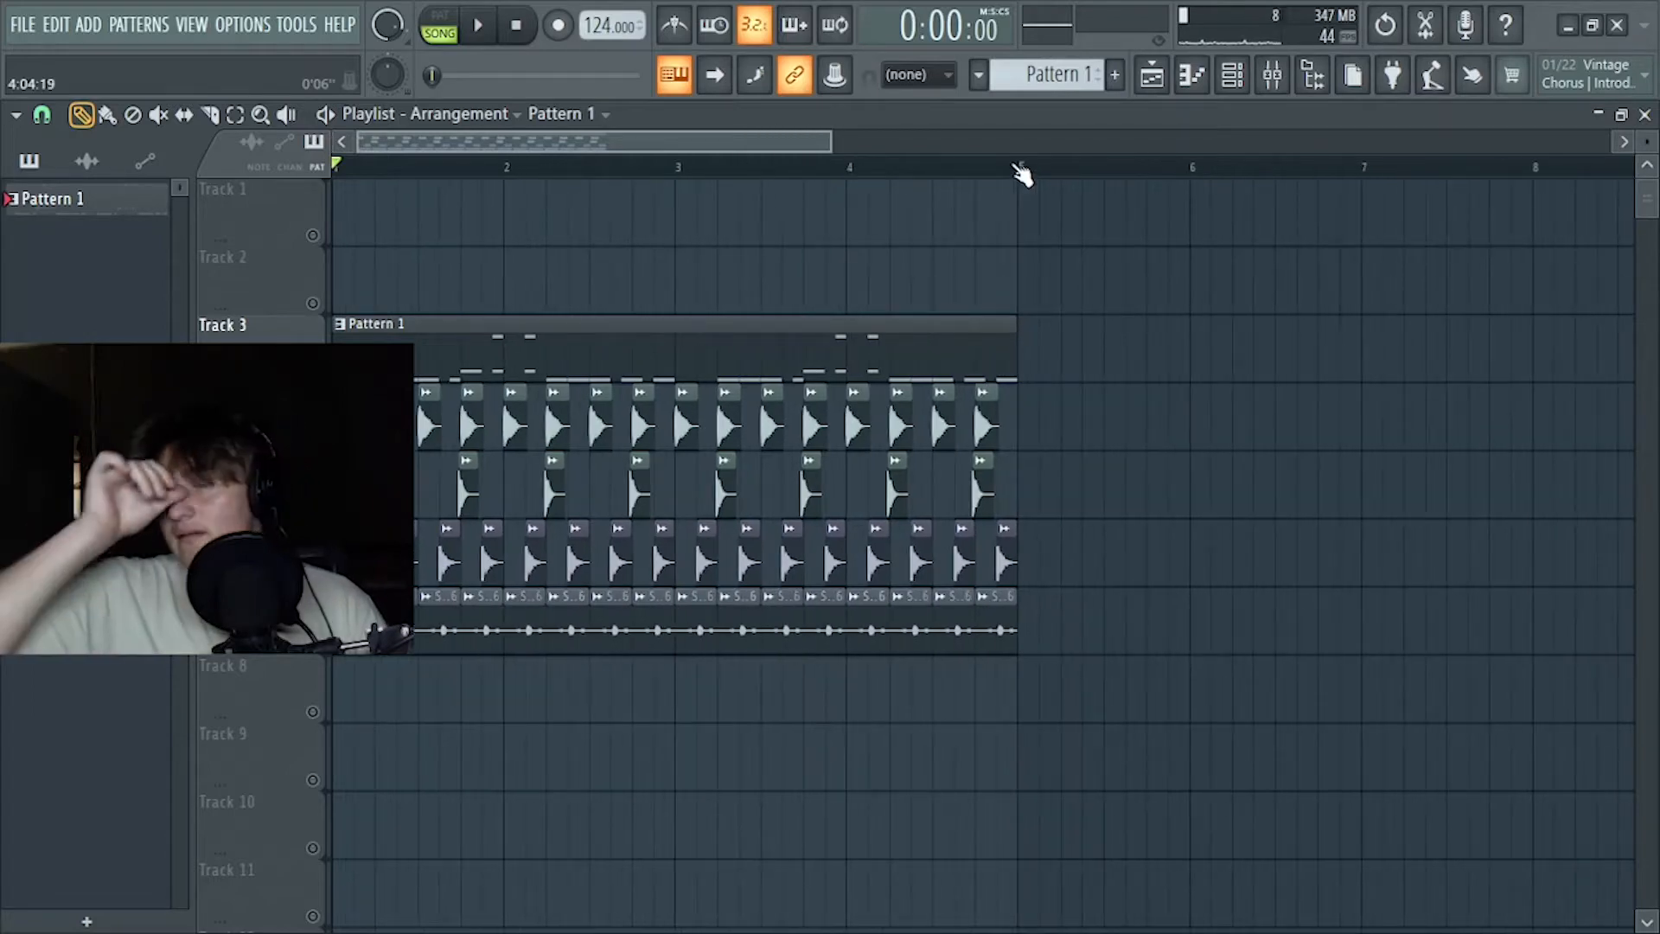